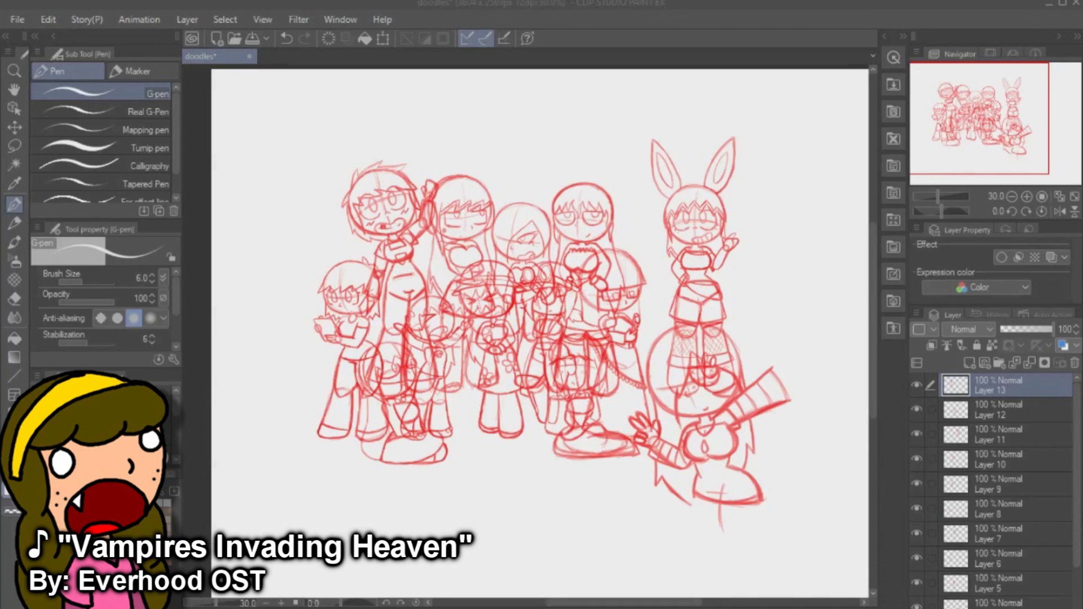
Switch to the Opaque watercolor brush and add a new layer above Layer 13 for another character sketch.
{"action": "left_click_drag", "start_coordinate": [623, 602], "coordinate": [707, 602]}
{"action": "key", "text": "b"}
{"action": "key", "text": "x"}
{"action": "left_click", "coordinate": [968, 363]}
{"action": "scroll", "coordinate": [423, 333], "scroll_direction": "up", "scroll_amount": 3}
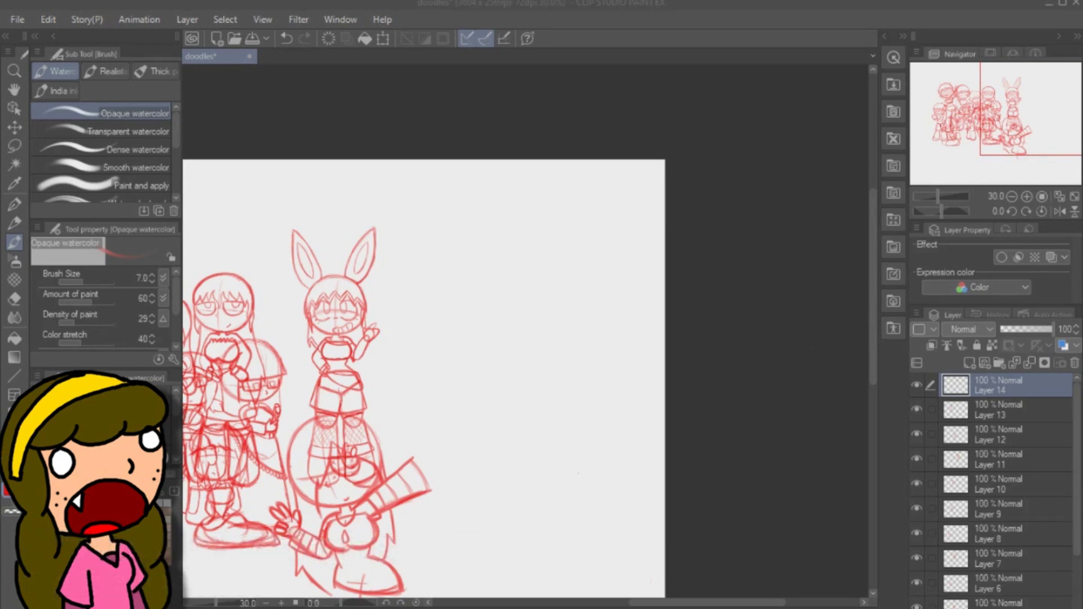
Sketch a round head circle in the empty canvas area to the right of the character group.
{"action": "mouse_move", "coordinate": [642, 602]}
{"action": "left_mouse_down"}
{"action": "mouse_move", "coordinate": [570, 602]}
{"action": "mouse_move", "coordinate": [623, 603]}
{"action": "left_mouse_up"}
{"action": "scroll", "coordinate": [578, 336], "scroll_direction": "up", "scroll_amount": 5}
{"action": "left_click_drag", "start_coordinate": [708, 602], "coordinate": [725, 602]}
{"action": "left_click_drag", "start_coordinate": [520, 237], "coordinate": [485, 342]}
{"action": "left_click_drag", "start_coordinate": [479, 305], "coordinate": [575, 237]}
{"action": "left_click_drag", "start_coordinate": [479, 309], "coordinate": [542, 365]}
{"action": "mouse_move", "coordinate": [530, 232]}
{"action": "left_mouse_down"}
{"action": "mouse_move", "coordinate": [615, 309]}
{"action": "mouse_move", "coordinate": [563, 367]}
{"action": "left_mouse_up"}
{"action": "mouse_move", "coordinate": [567, 230]}
{"action": "left_mouse_down"}
{"action": "mouse_move", "coordinate": [607, 263]}
{"action": "mouse_move", "coordinate": [615, 292]}
{"action": "mouse_move", "coordinate": [549, 366]}
{"action": "left_mouse_up"}
{"action": "scroll", "coordinate": [524, 333], "scroll_direction": "up", "scroll_amount": 1}
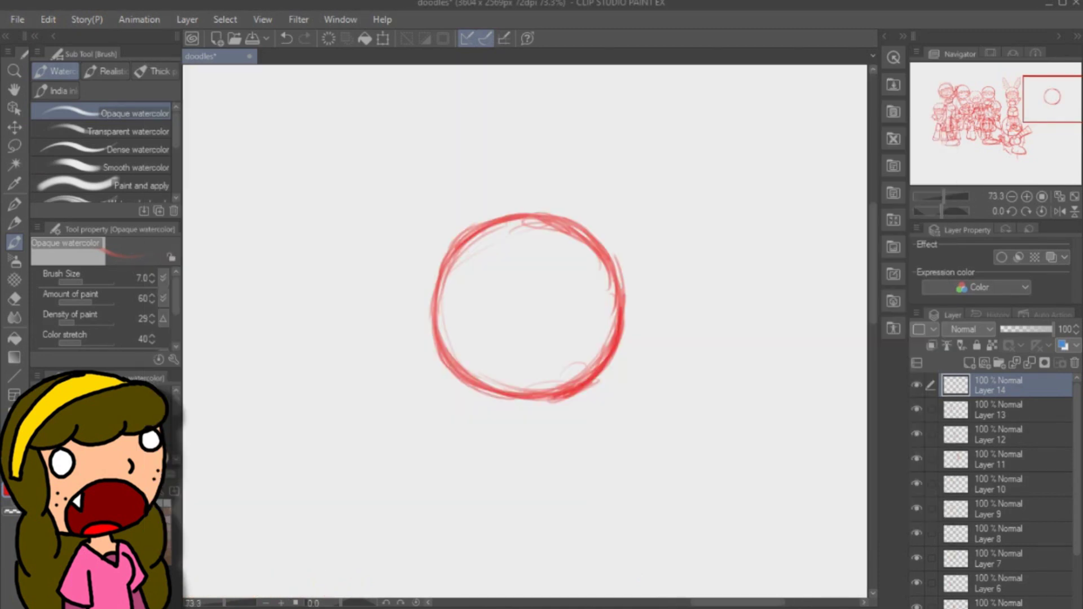
Build up the head circle's outline and erase the stray lines around its edge.
{"action": "left_click_drag", "start_coordinate": [473, 388], "coordinate": [550, 399]}
{"action": "mouse_move", "coordinate": [440, 274]}
{"action": "left_mouse_down"}
{"action": "mouse_move", "coordinate": [474, 229]}
{"action": "mouse_move", "coordinate": [529, 215]}
{"action": "left_mouse_up"}
{"action": "left_click_drag", "start_coordinate": [442, 267], "coordinate": [432, 324]}
{"action": "key", "text": "e"}
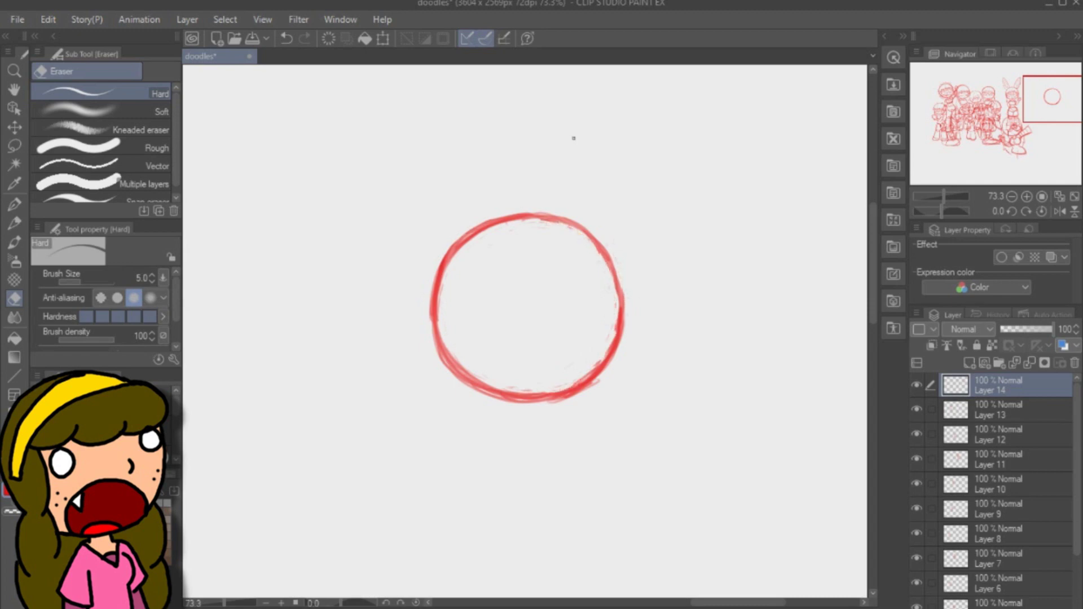
{"action": "left_click", "coordinate": [16, 240]}
Sketch two short neck lines beneath the head and a rounded oval chest shape below them.
{"action": "left_click_drag", "start_coordinate": [873, 264], "coordinate": [872, 281]}
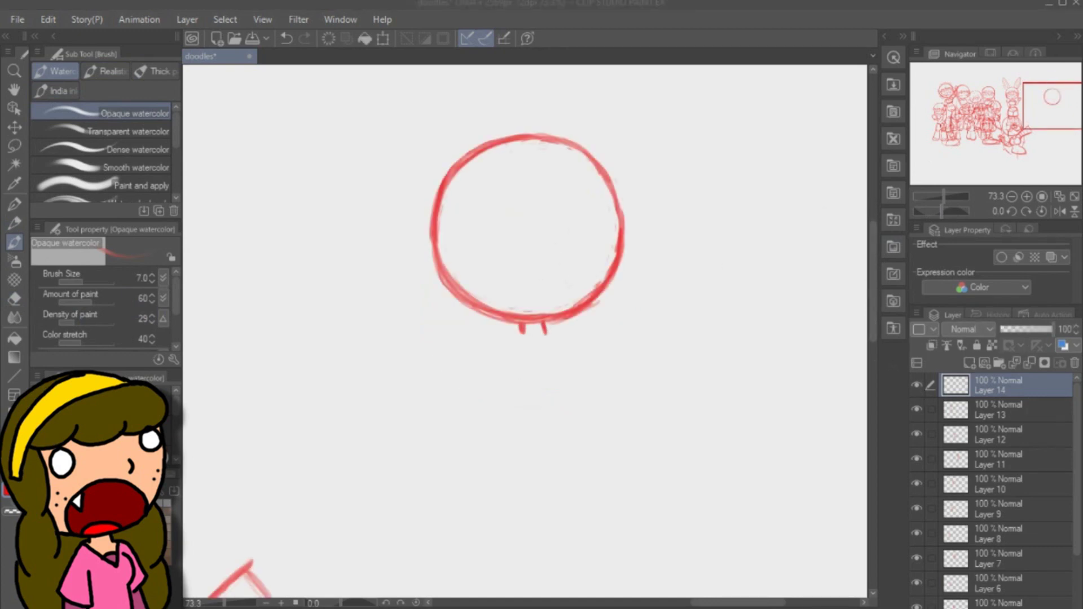
{"action": "mouse_move", "coordinate": [872, 265]}
{"action": "left_mouse_down"}
{"action": "mouse_move", "coordinate": [872, 279]}
{"action": "mouse_move", "coordinate": [872, 265]}
{"action": "left_mouse_up"}
{"action": "left_click_drag", "start_coordinate": [494, 359], "coordinate": [574, 350]}
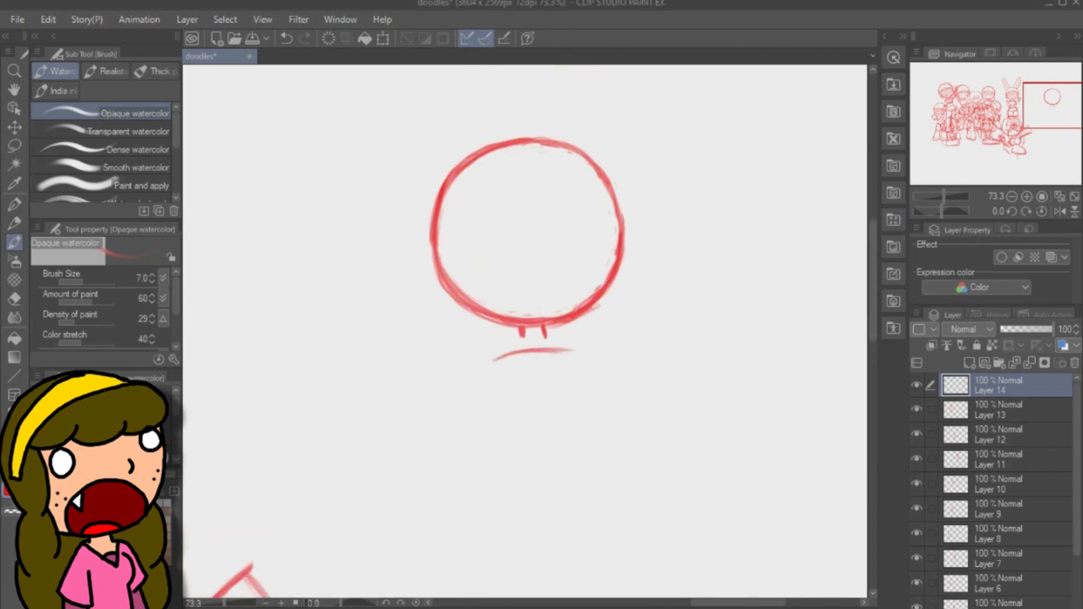
{"action": "left_click_drag", "start_coordinate": [539, 414], "coordinate": [595, 393]}
{"action": "left_click_drag", "start_coordinate": [578, 354], "coordinate": [530, 416]}
{"action": "mouse_move", "coordinate": [489, 364]}
{"action": "left_mouse_down"}
{"action": "mouse_move", "coordinate": [548, 416]}
{"action": "mouse_move", "coordinate": [619, 361]}
{"action": "mouse_move", "coordinate": [621, 390]}
{"action": "left_mouse_up"}
Lasso the chest sketch, resize and reposition it beneath the neck, and touch up its outline.
{"action": "left_click", "coordinate": [15, 146]}
{"action": "key", "text": "ctrl+t"}
{"action": "left_click_drag", "start_coordinate": [546, 438], "coordinate": [546, 424]}
{"action": "left_click_drag", "start_coordinate": [610, 384], "coordinate": [614, 384]}
{"action": "left_click_drag", "start_coordinate": [613, 346], "coordinate": [616, 342]}
{"action": "left_click_drag", "start_coordinate": [587, 379], "coordinate": [584, 387]}
{"action": "key", "text": "Return"}
{"action": "key", "text": "ctrl+d"}
{"action": "key", "text": "b"}
{"action": "left_click_drag", "start_coordinate": [510, 357], "coordinate": [543, 407]}
Sketch the pelvis below the chest with a flat top edge, slanted sides and curved leg openings.
{"action": "scroll", "coordinate": [524, 330], "scroll_direction": "down", "scroll_amount": 3}
{"action": "left_click_drag", "start_coordinate": [521, 354], "coordinate": [619, 355]}
{"action": "left_click_drag", "start_coordinate": [618, 355], "coordinate": [631, 413]}
{"action": "left_click_drag", "start_coordinate": [497, 360], "coordinate": [483, 421]}
{"action": "left_click_drag", "start_coordinate": [484, 420], "coordinate": [592, 437]}
{"action": "mouse_move", "coordinate": [598, 435]}
{"action": "left_mouse_down"}
{"action": "mouse_move", "coordinate": [628, 408]}
{"action": "mouse_move", "coordinate": [623, 482]}
{"action": "left_mouse_up"}
Sketch the left-hand thigh as a long tapered oval hanging from the pelvis.
{"action": "left_click_drag", "start_coordinate": [873, 295], "coordinate": [873, 312]}
{"action": "left_click_drag", "start_coordinate": [579, 348], "coordinate": [546, 482]}
{"action": "mouse_move", "coordinate": [481, 330]}
{"action": "left_mouse_down"}
{"action": "mouse_move", "coordinate": [469, 422]}
{"action": "mouse_move", "coordinate": [479, 468]}
{"action": "left_mouse_up"}
{"action": "left_click_drag", "start_coordinate": [491, 300], "coordinate": [474, 462]}
{"action": "left_click_drag", "start_coordinate": [466, 389], "coordinate": [555, 492]}
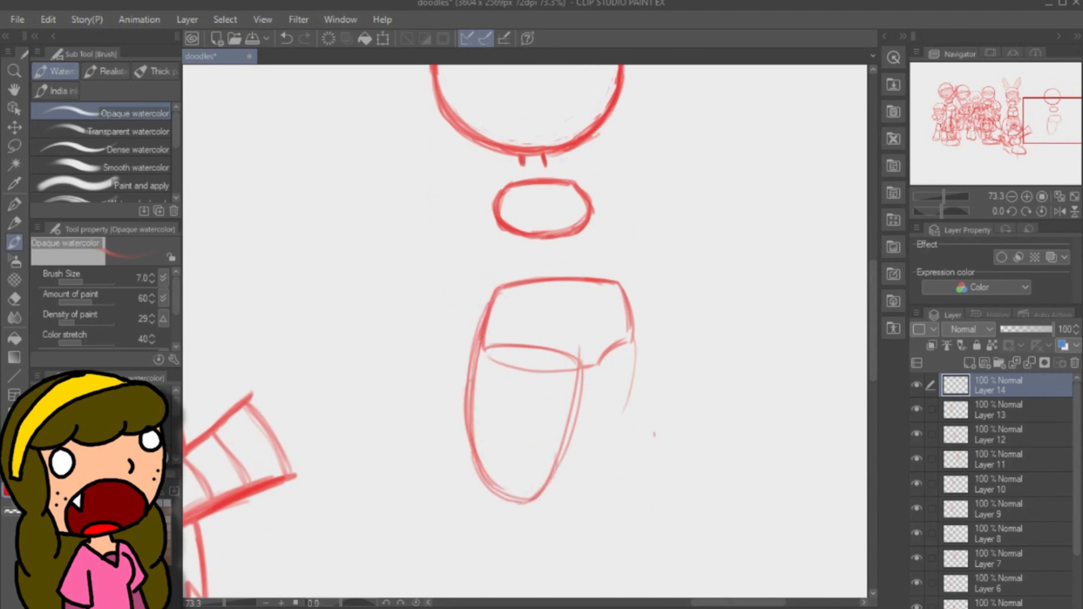
{"action": "left_click_drag", "start_coordinate": [581, 344], "coordinate": [544, 494]}
Sketch the right-hand thigh with a long outer side and a rounded bottom meeting the other thigh.
{"action": "left_click_drag", "start_coordinate": [631, 341], "coordinate": [634, 469]}
{"action": "mouse_move", "coordinate": [632, 356]}
{"action": "left_mouse_down"}
{"action": "mouse_move", "coordinate": [622, 371]}
{"action": "mouse_move", "coordinate": [647, 477]}
{"action": "left_mouse_up"}
{"action": "mouse_move", "coordinate": [593, 444]}
{"action": "left_mouse_down"}
{"action": "mouse_move", "coordinate": [568, 485]}
{"action": "mouse_move", "coordinate": [646, 486]}
{"action": "left_mouse_up"}
{"action": "left_click_drag", "start_coordinate": [636, 361], "coordinate": [643, 488]}
{"action": "left_click_drag", "start_coordinate": [632, 342], "coordinate": [643, 442]}
{"action": "mouse_move", "coordinate": [563, 469]}
{"action": "left_mouse_down"}
{"action": "mouse_move", "coordinate": [598, 494]}
{"action": "mouse_move", "coordinate": [646, 481]}
{"action": "left_mouse_up"}
{"action": "left_click_drag", "start_coordinate": [560, 471], "coordinate": [625, 491]}
Darken the outline of the left-hand thigh along both sides and its rounded bottom.
{"action": "left_click_drag", "start_coordinate": [471, 390], "coordinate": [497, 496]}
{"action": "left_click_drag", "start_coordinate": [474, 454], "coordinate": [547, 485]}
{"action": "left_click_drag", "start_coordinate": [547, 485], "coordinate": [578, 361]}
{"action": "left_click_drag", "start_coordinate": [575, 434], "coordinate": [525, 503]}
{"action": "left_click_drag", "start_coordinate": [576, 404], "coordinate": [537, 499]}
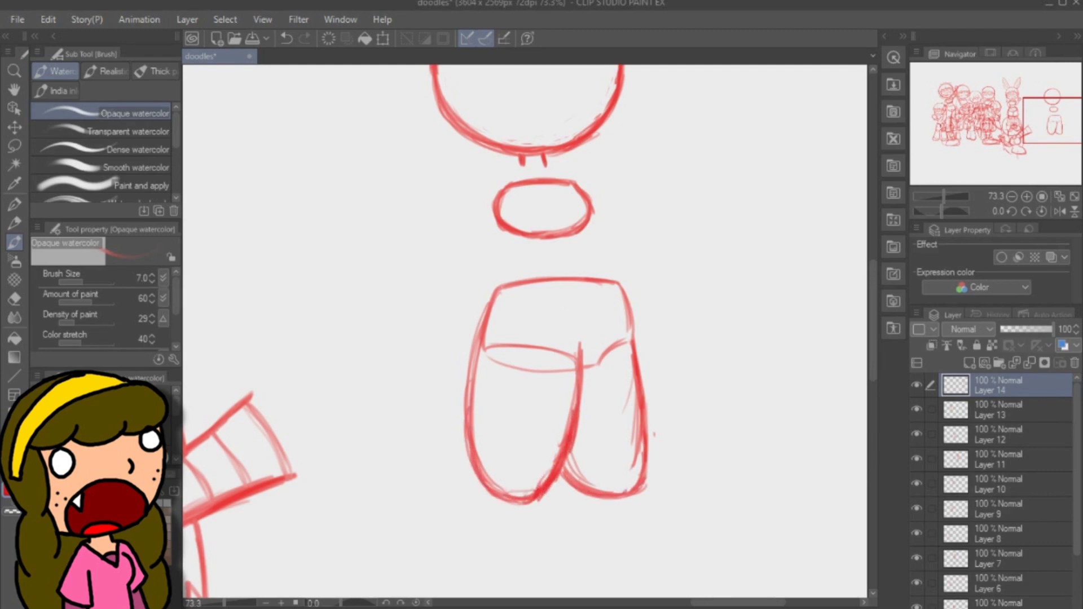
Lasso the sketched pelvis and thighs and shorten them slightly with a scale and rotate transformation.
{"action": "key", "text": "m"}
{"action": "mouse_move", "coordinate": [681, 398]}
{"action": "left_mouse_down"}
{"action": "mouse_move", "coordinate": [643, 258]}
{"action": "mouse_move", "coordinate": [681, 389]}
{"action": "left_mouse_up"}
{"action": "key", "text": "ctrl+t"}
{"action": "mouse_move", "coordinate": [669, 397]}
{"action": "left_mouse_down"}
{"action": "mouse_move", "coordinate": [653, 395]}
{"action": "mouse_move", "coordinate": [677, 403]}
{"action": "left_mouse_up"}
{"action": "left_click_drag", "start_coordinate": [544, 554], "coordinate": [543, 535]}
{"action": "key", "text": "Return"}
Narrow the pelvis and thighs sketch and shift it closer beneath the chest.
{"action": "key", "text": "ctrl+t"}
{"action": "left_click_drag", "start_coordinate": [670, 405], "coordinate": [648, 404]}
{"action": "mouse_move", "coordinate": [578, 373]}
{"action": "left_mouse_down"}
{"action": "mouse_move", "coordinate": [600, 353]}
{"action": "mouse_move", "coordinate": [563, 343]}
{"action": "left_mouse_up"}
{"action": "key", "text": "Return"}
{"action": "key", "text": "ctrl+d"}
{"action": "scroll", "coordinate": [691, 393], "scroll_direction": "up", "scroll_amount": 2}
{"action": "key", "text": "ctrl+t"}
{"action": "left_click_drag", "start_coordinate": [563, 461], "coordinate": [557, 462]}
{"action": "key", "text": "Return"}
{"action": "key", "text": "ctrl+d"}
Redraw the line at the pelvis's right side, then lasso and delete the unwanted lines next to it.
{"action": "key", "text": "b"}
{"action": "left_click_drag", "start_coordinate": [578, 327], "coordinate": [577, 358]}
{"action": "left_click_drag", "start_coordinate": [580, 356], "coordinate": [607, 438]}
{"action": "key", "text": "m"}
{"action": "mouse_move", "coordinate": [683, 472]}
{"action": "left_mouse_down"}
{"action": "mouse_move", "coordinate": [609, 580]}
{"action": "mouse_move", "coordinate": [592, 319]}
{"action": "left_mouse_up"}
{"action": "key", "text": "Delete"}
{"action": "key", "text": "ctrl+d"}
Redraw the pelvis's lower edge as a slanted curve and darken its left side.
{"action": "key", "text": "b"}
{"action": "mouse_move", "coordinate": [489, 370]}
{"action": "left_mouse_down"}
{"action": "mouse_move", "coordinate": [596, 384]}
{"action": "mouse_move", "coordinate": [476, 433]}
{"action": "mouse_move", "coordinate": [467, 448]}
{"action": "mouse_move", "coordinate": [586, 456]}
{"action": "left_mouse_up"}
{"action": "left_click_drag", "start_coordinate": [507, 434], "coordinate": [591, 458]}
{"action": "left_click_drag", "start_coordinate": [587, 457], "coordinate": [604, 394]}
{"action": "left_click_drag", "start_coordinate": [872, 250], "coordinate": [872, 252]}
{"action": "left_click_drag", "start_coordinate": [500, 354], "coordinate": [468, 448]}
{"action": "mouse_move", "coordinate": [486, 365]}
{"action": "left_mouse_down"}
{"action": "mouse_move", "coordinate": [467, 445]}
{"action": "mouse_move", "coordinate": [482, 451]}
{"action": "left_mouse_up"}
Redraw the left-hand thigh as a rounded, tapered shape below the slanted pelvis edge.
{"action": "left_click_drag", "start_coordinate": [581, 428], "coordinate": [570, 520]}
{"action": "left_click_drag", "start_coordinate": [479, 428], "coordinate": [488, 508]}
{"action": "left_click_drag", "start_coordinate": [474, 431], "coordinate": [492, 532]}
{"action": "scroll", "coordinate": [524, 330], "scroll_direction": "down", "scroll_amount": 3}
{"action": "left_click_drag", "start_coordinate": [568, 301], "coordinate": [570, 415]}
{"action": "left_click_drag", "start_coordinate": [476, 321], "coordinate": [520, 439]}
{"action": "left_click_drag", "start_coordinate": [486, 389], "coordinate": [572, 434]}
{"action": "left_click_drag", "start_coordinate": [576, 302], "coordinate": [569, 436]}
{"action": "left_click_drag", "start_coordinate": [496, 418], "coordinate": [579, 394]}
Redraw the right-hand thigh angled outward behind the front thigh.
{"action": "left_click_drag", "start_coordinate": [602, 304], "coordinate": [651, 406]}
{"action": "left_click_drag", "start_coordinate": [583, 407], "coordinate": [643, 423]}
{"action": "left_click_drag", "start_coordinate": [603, 305], "coordinate": [652, 407]}
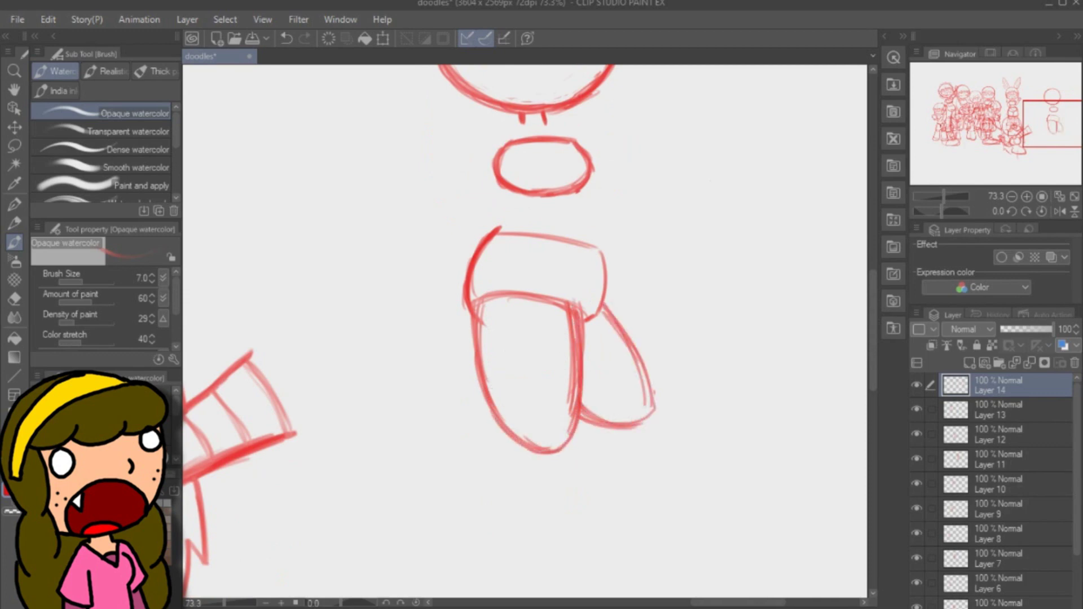
Lasso the left-hand thigh and rotate it so its lower end swings to the left.
{"action": "key", "text": "m"}
{"action": "mouse_move", "coordinate": [584, 390]}
{"action": "left_mouse_down"}
{"action": "mouse_move", "coordinate": [587, 313]}
{"action": "mouse_move", "coordinate": [588, 338]}
{"action": "left_mouse_up"}
{"action": "key", "text": "ctrl+t"}
{"action": "mouse_move", "coordinate": [599, 373]}
{"action": "left_mouse_down"}
{"action": "mouse_move", "coordinate": [598, 386]}
{"action": "mouse_move", "coordinate": [543, 367]}
{"action": "mouse_move", "coordinate": [551, 358]}
{"action": "mouse_move", "coordinate": [576, 391]}
{"action": "left_mouse_up"}
{"action": "key", "text": "Return"}
Lasso the right-hand thigh and rotate and reposition it closer to the front thigh.
{"action": "mouse_move", "coordinate": [603, 299]}
{"action": "left_mouse_down"}
{"action": "mouse_move", "coordinate": [654, 388]}
{"action": "mouse_move", "coordinate": [590, 316]}
{"action": "left_mouse_up"}
{"action": "key", "text": "ctrl+t"}
{"action": "left_click_drag", "start_coordinate": [574, 463], "coordinate": [551, 473]}
{"action": "left_click_drag", "start_coordinate": [663, 471], "coordinate": [665, 504]}
{"action": "left_click_drag", "start_coordinate": [615, 389], "coordinate": [620, 395]}
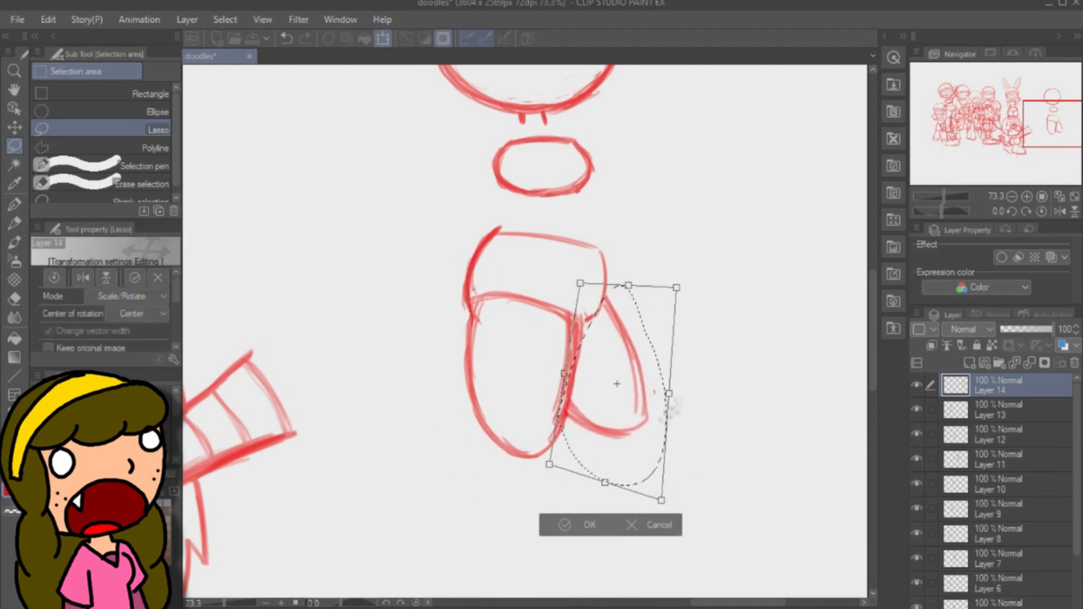
{"action": "key", "text": "Return"}
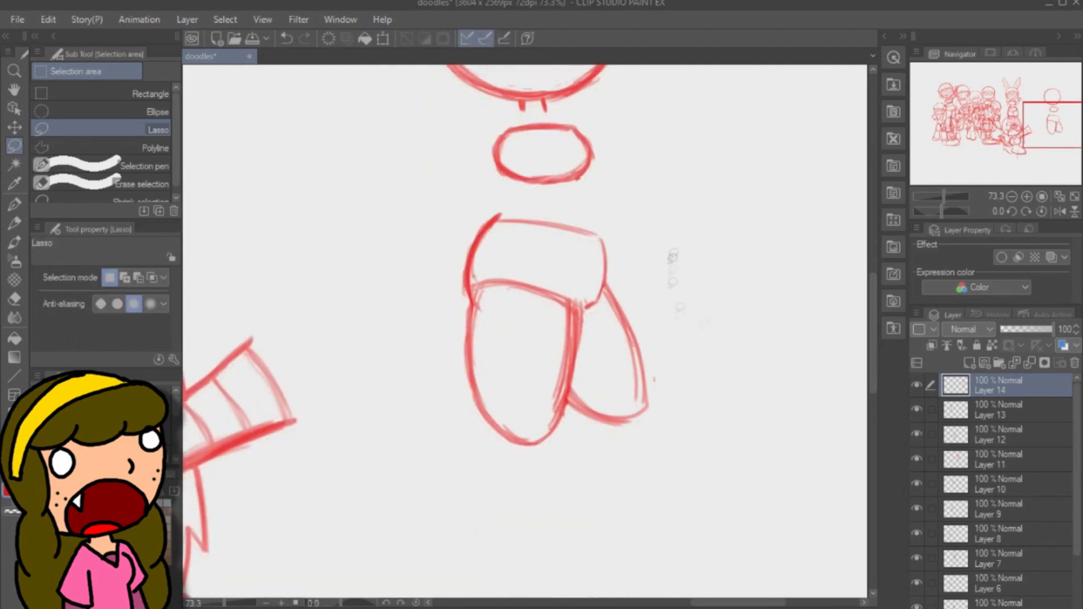
Narrow the whole pelvis and thighs sketch slightly.
{"action": "key", "text": "ctrl+t"}
{"action": "mouse_move", "coordinate": [698, 355]}
{"action": "left_mouse_down"}
{"action": "mouse_move", "coordinate": [587, 367]}
{"action": "mouse_move", "coordinate": [609, 357]}
{"action": "left_mouse_up"}
{"action": "key", "text": "Return"}
{"action": "key", "text": "ctrl+d"}
Sketch the left-hand lower leg below the knee, with long sides widening to a rounded bottom.
{"action": "key", "text": "b"}
{"action": "left_click_drag", "start_coordinate": [874, 287], "coordinate": [874, 309]}
{"action": "left_click_drag", "start_coordinate": [487, 316], "coordinate": [538, 316]}
{"action": "left_click_drag", "start_coordinate": [546, 310], "coordinate": [552, 459]}
{"action": "left_click_drag", "start_coordinate": [475, 318], "coordinate": [448, 440]}
{"action": "mouse_move", "coordinate": [476, 313]}
{"action": "left_mouse_down"}
{"action": "mouse_move", "coordinate": [446, 474]}
{"action": "mouse_move", "coordinate": [446, 429]}
{"action": "mouse_move", "coordinate": [454, 480]}
{"action": "left_mouse_up"}
{"action": "left_click_drag", "start_coordinate": [446, 443], "coordinate": [495, 507]}
{"action": "left_click_drag", "start_coordinate": [550, 351], "coordinate": [561, 478]}
{"action": "mouse_move", "coordinate": [470, 312]}
{"action": "left_mouse_down"}
{"action": "mouse_move", "coordinate": [443, 467]}
{"action": "mouse_move", "coordinate": [561, 488]}
{"action": "left_mouse_up"}
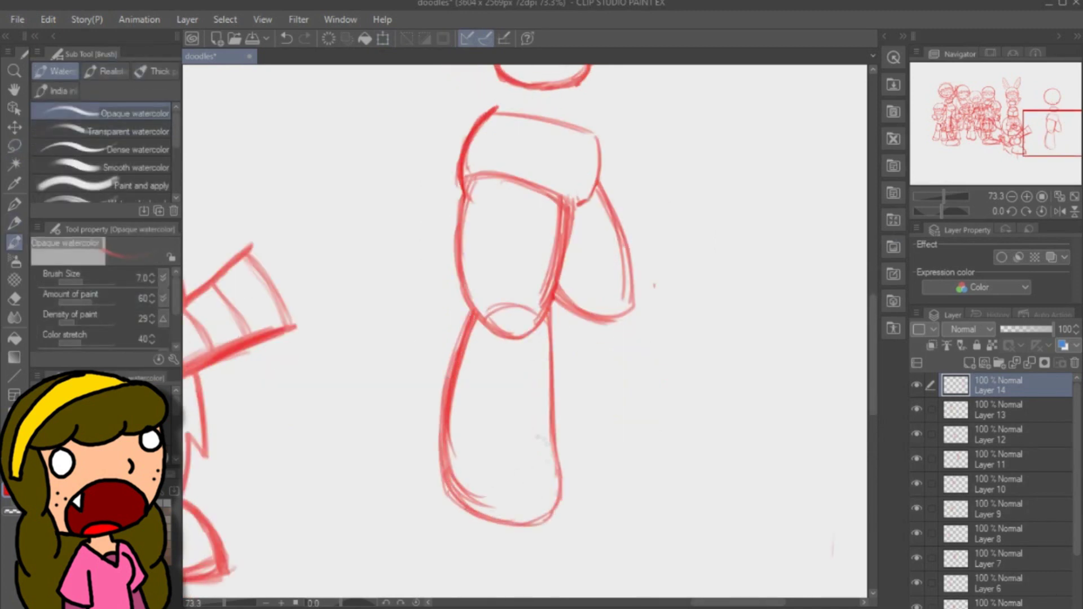
Sketch the right-hand lower leg slanting outward from the knee of the rear thigh.
{"action": "left_click_drag", "start_coordinate": [636, 302], "coordinate": [697, 432]}
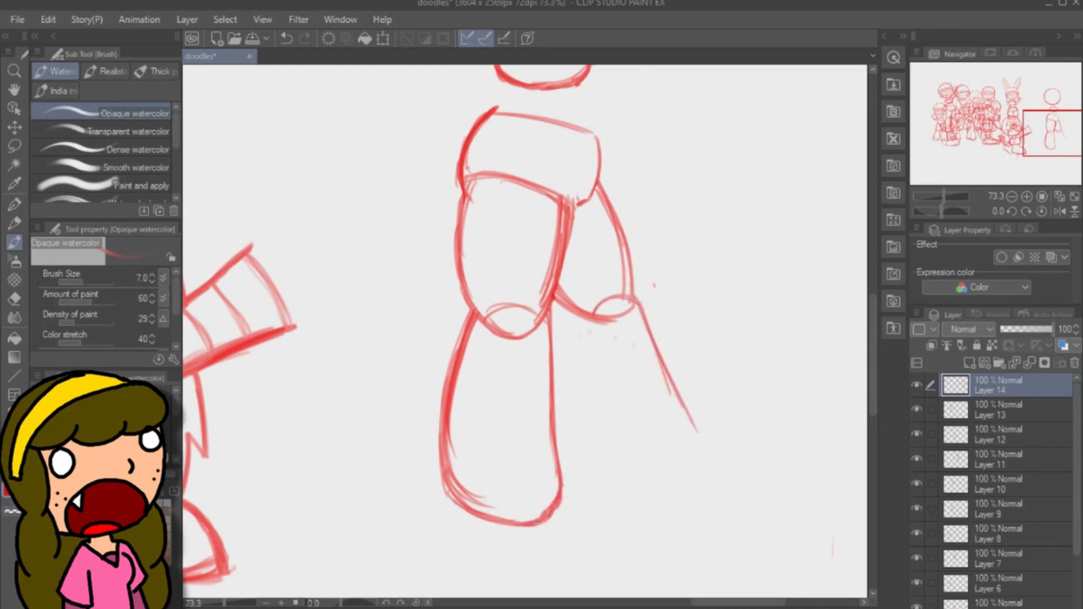
{"action": "left_click_drag", "start_coordinate": [637, 299], "coordinate": [700, 433]}
{"action": "left_click_drag", "start_coordinate": [703, 433], "coordinate": [679, 471]}
Lasso the right-hand lower leg and transform it so it turns inward beneath the knee.
{"action": "key", "text": "m"}
{"action": "mouse_move", "coordinate": [558, 318]}
{"action": "left_mouse_down"}
{"action": "mouse_move", "coordinate": [592, 485]}
{"action": "mouse_move", "coordinate": [559, 322]}
{"action": "left_mouse_up"}
{"action": "left_click", "coordinate": [699, 529]}
{"action": "left_click_drag", "start_coordinate": [663, 399], "coordinate": [696, 394]}
{"action": "key", "text": "Return"}
{"action": "mouse_move", "coordinate": [737, 315]}
{"action": "left_mouse_down"}
{"action": "mouse_move", "coordinate": [654, 511]}
{"action": "mouse_move", "coordinate": [620, 169]}
{"action": "left_mouse_up"}
{"action": "mouse_move", "coordinate": [734, 267]}
{"action": "left_mouse_down"}
{"action": "mouse_move", "coordinate": [640, 157]}
{"action": "mouse_move", "coordinate": [649, 161]}
{"action": "left_mouse_up"}
{"action": "key", "text": "ctrl+t"}
{"action": "left_click_drag", "start_coordinate": [789, 350], "coordinate": [790, 437]}
{"action": "key", "text": "Return"}
{"action": "key", "text": "ctrl+d"}
{"action": "left_click_drag", "start_coordinate": [729, 215], "coordinate": [736, 462]}
{"action": "key", "text": "ctrl+t"}
{"action": "left_click_drag", "start_coordinate": [694, 409], "coordinate": [642, 404]}
{"action": "left_click_drag", "start_coordinate": [605, 181], "coordinate": [566, 169]}
{"action": "key", "text": "ctrl+z"}
{"action": "key", "text": "ctrl+z"}
{"action": "key", "text": "ctrl+z"}
Reselect the right-hand lower leg and rotate and move it so it crosses behind the front lower leg.
{"action": "mouse_move", "coordinate": [714, 307]}
{"action": "left_mouse_down"}
{"action": "mouse_move", "coordinate": [735, 483]}
{"action": "mouse_move", "coordinate": [646, 299]}
{"action": "left_mouse_up"}
{"action": "mouse_move", "coordinate": [691, 222]}
{"action": "left_mouse_down"}
{"action": "mouse_move", "coordinate": [648, 262]}
{"action": "mouse_move", "coordinate": [691, 226]}
{"action": "left_mouse_up"}
{"action": "left_click", "coordinate": [717, 547]}
{"action": "left_click_drag", "start_coordinate": [762, 389], "coordinate": [750, 431]}
{"action": "mouse_move", "coordinate": [695, 439]}
{"action": "left_mouse_down"}
{"action": "mouse_move", "coordinate": [648, 451]}
{"action": "mouse_move", "coordinate": [654, 497]}
{"action": "left_mouse_up"}
{"action": "mouse_move", "coordinate": [611, 378]}
{"action": "left_mouse_down"}
{"action": "mouse_move", "coordinate": [569, 372]}
{"action": "mouse_move", "coordinate": [566, 407]}
{"action": "left_mouse_up"}
{"action": "scroll", "coordinate": [570, 374], "scroll_direction": "up", "scroll_amount": 1}
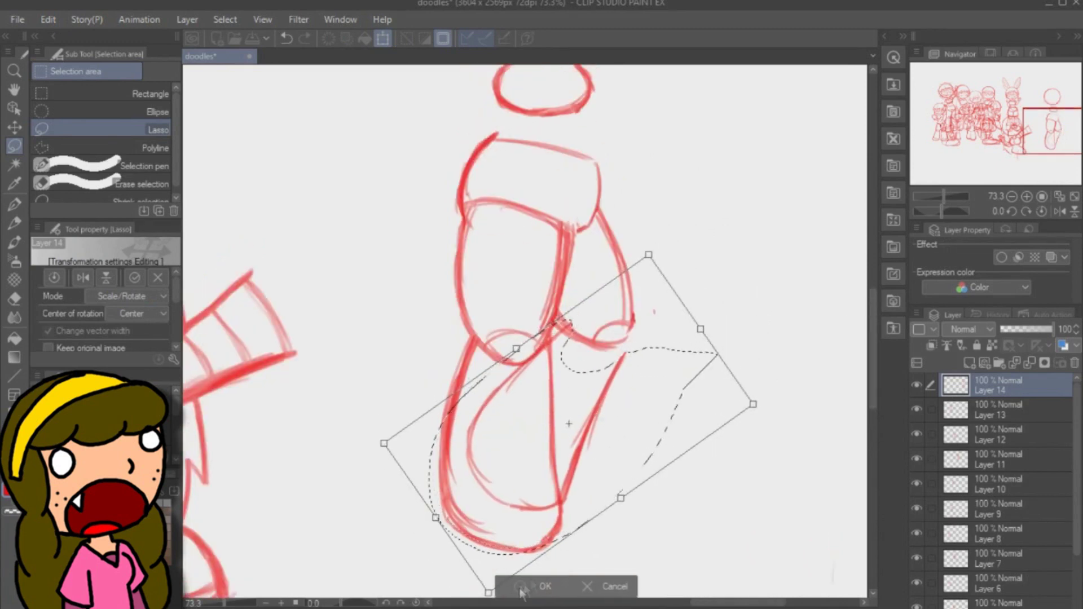
{"action": "key", "text": "Return"}
{"action": "key", "text": "ctrl+d"}
Redraw the right-hand thigh's outer edge and the knee line running down into the bent lower leg.
{"action": "key", "text": "b"}
{"action": "left_click_drag", "start_coordinate": [621, 265], "coordinate": [637, 345]}
{"action": "left_click_drag", "start_coordinate": [637, 347], "coordinate": [564, 496]}
{"action": "left_click_drag", "start_coordinate": [640, 345], "coordinate": [622, 371]}
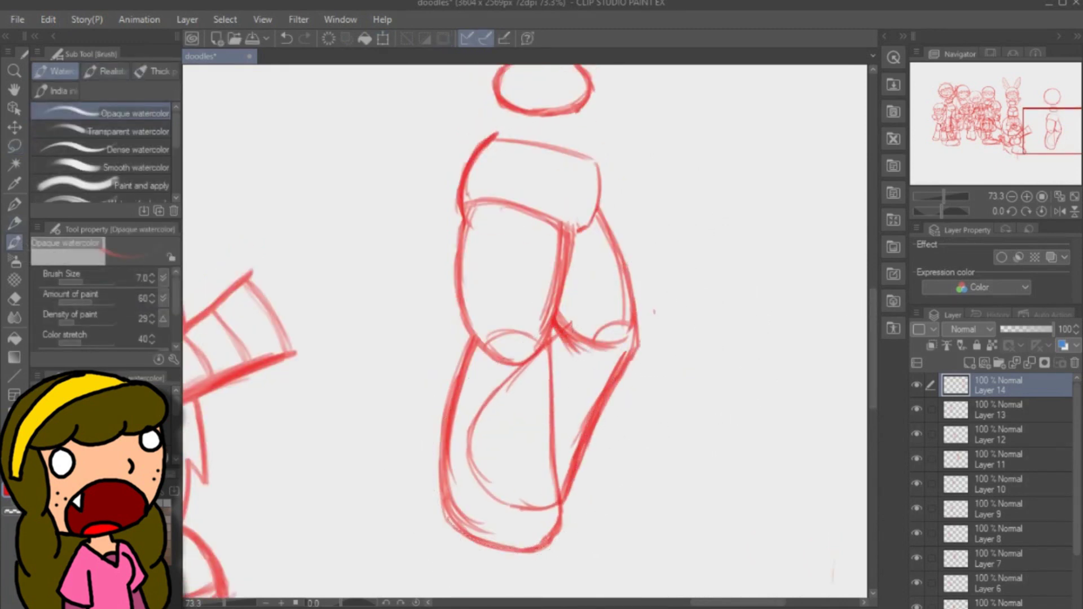
Erase the knee curves inside the rear thigh and the overlapping shin curve inside the front lower leg.
{"action": "left_click", "coordinate": [14, 297]}
{"action": "mouse_move", "coordinate": [567, 319]}
{"action": "left_mouse_down"}
{"action": "mouse_move", "coordinate": [601, 341]}
{"action": "mouse_move", "coordinate": [620, 268]}
{"action": "left_mouse_up"}
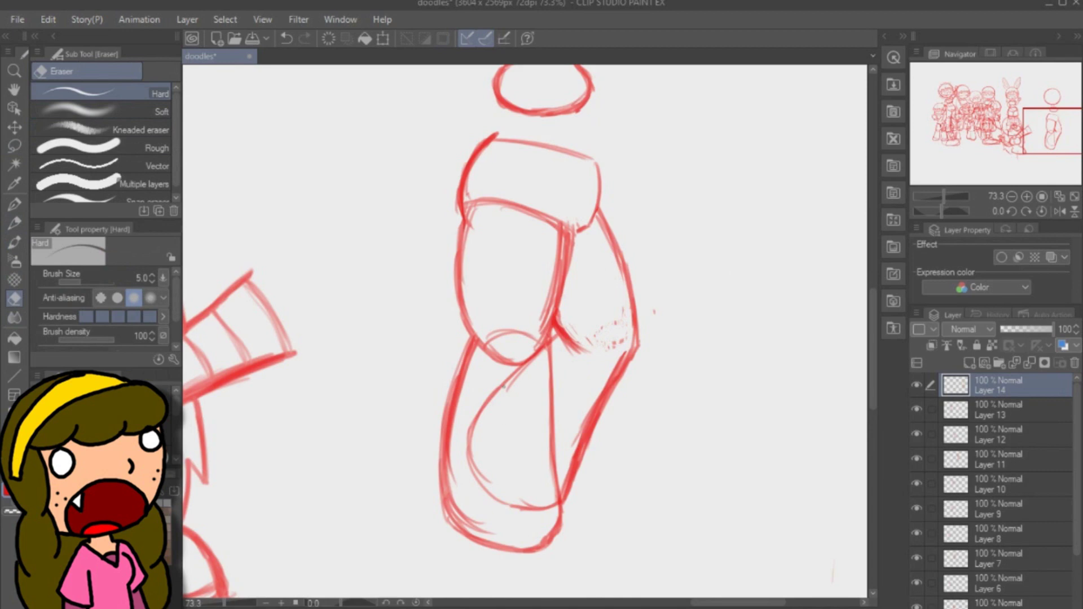
{"action": "mouse_move", "coordinate": [545, 506]}
{"action": "left_mouse_down"}
{"action": "mouse_move", "coordinate": [471, 427]}
{"action": "mouse_move", "coordinate": [563, 323]}
{"action": "left_mouse_up"}
{"action": "key", "text": "b"}
{"action": "key", "text": "e"}
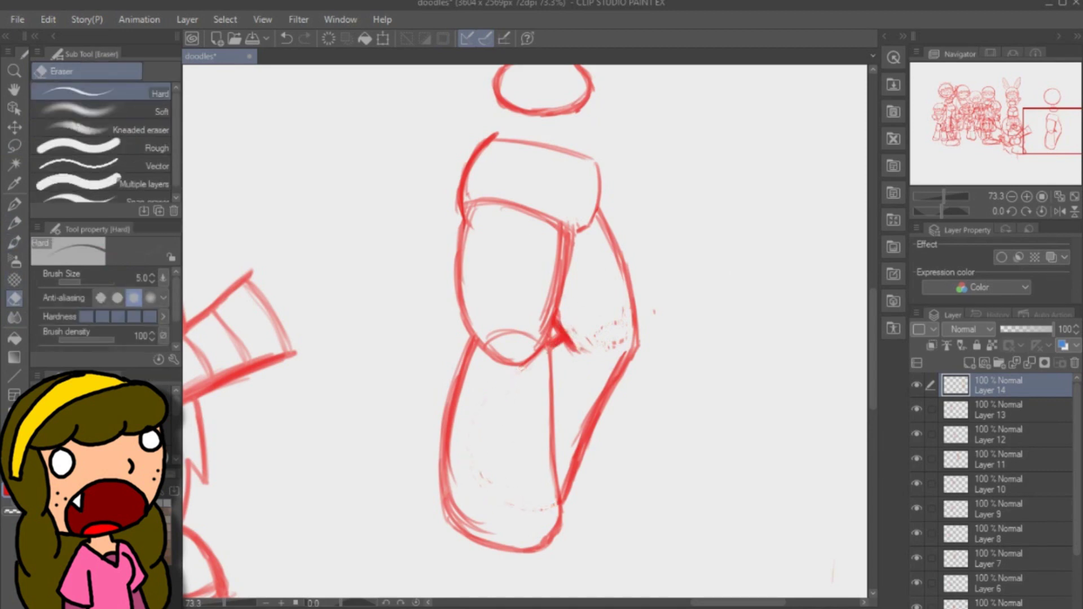
Thicken the rear leg's outer edge, the inner edges of the front leg, and the side curves of the hips.
{"action": "scroll", "coordinate": [625, 312], "scroll_direction": "up", "scroll_amount": 2}
{"action": "key", "text": "b"}
{"action": "mouse_move", "coordinate": [599, 270]}
{"action": "left_mouse_down"}
{"action": "mouse_move", "coordinate": [637, 361]}
{"action": "mouse_move", "coordinate": [632, 437]}
{"action": "mouse_move", "coordinate": [589, 491]}
{"action": "left_mouse_up"}
{"action": "left_click_drag", "start_coordinate": [553, 367], "coordinate": [560, 549]}
{"action": "left_click_drag", "start_coordinate": [575, 277], "coordinate": [550, 387]}
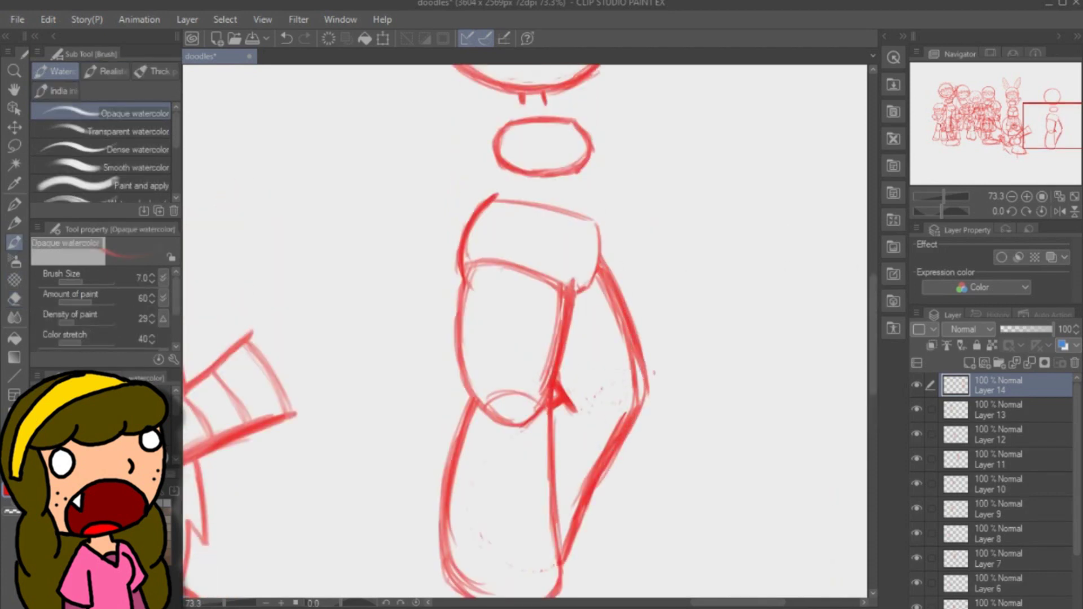
{"action": "left_click_drag", "start_coordinate": [481, 204], "coordinate": [458, 283]}
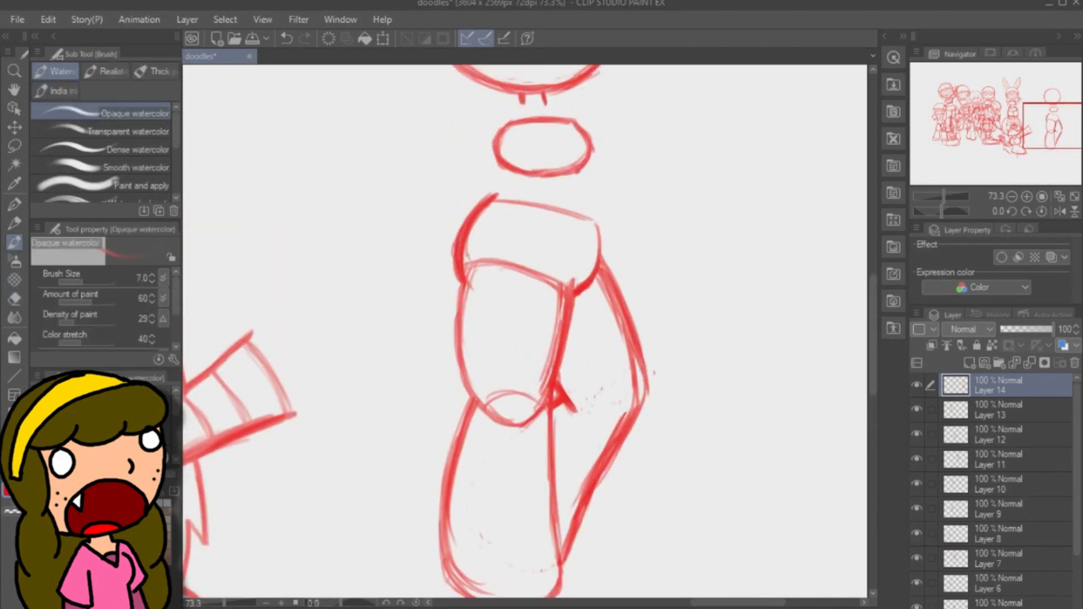
Lasso the chest oval between the neck and hips and delete it.
{"action": "scroll", "coordinate": [524, 332], "scroll_direction": "up", "scroll_amount": 6}
{"action": "key", "text": "m"}
{"action": "mouse_move", "coordinate": [600, 338]}
{"action": "left_mouse_down"}
{"action": "mouse_move", "coordinate": [485, 384]}
{"action": "mouse_move", "coordinate": [623, 356]}
{"action": "left_mouse_up"}
{"action": "key", "text": "ctrl+t"}
{"action": "left_click", "coordinate": [566, 439]}
{"action": "key", "text": "Delete"}
{"action": "key", "text": "ctrl+d"}
Sketch a new rounded chest shape with a slightly tilted top edge just below the neck.
{"action": "key", "text": "b"}
{"action": "left_click_drag", "start_coordinate": [509, 341], "coordinate": [569, 329]}
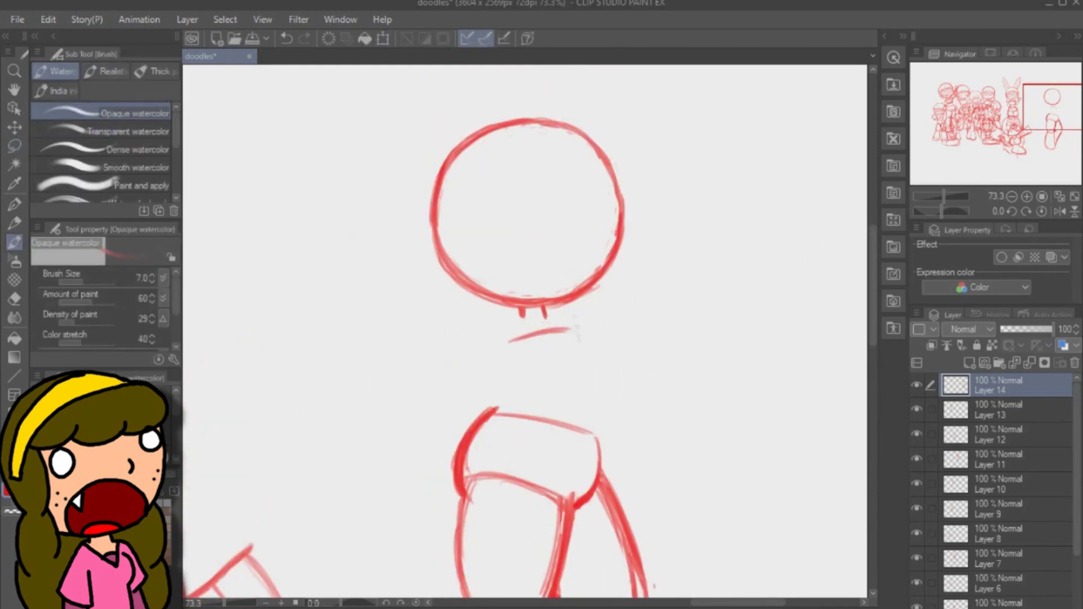
{"action": "left_click_drag", "start_coordinate": [511, 345], "coordinate": [598, 361]}
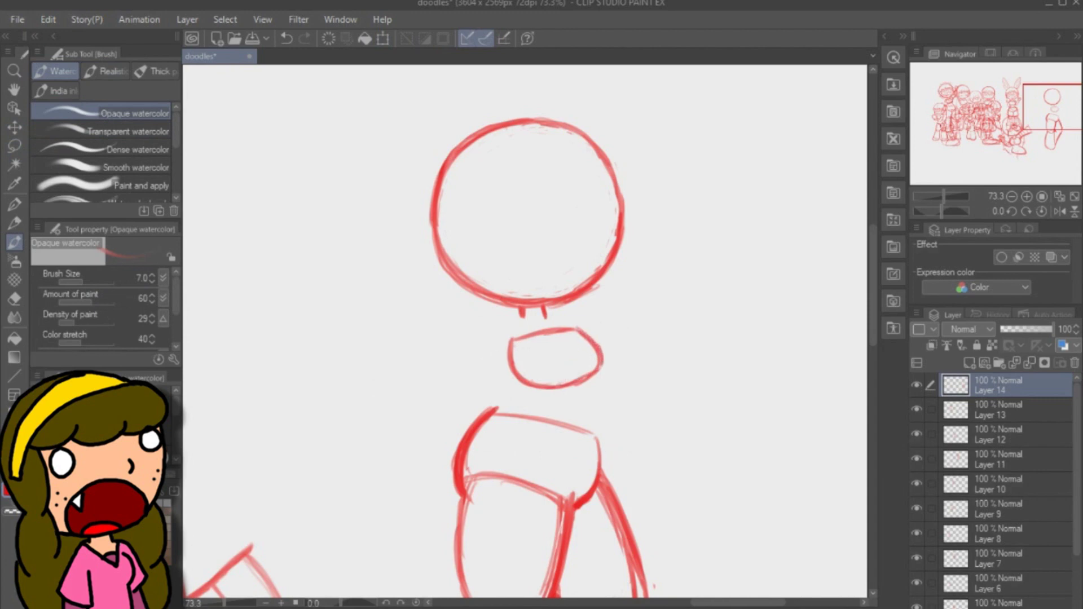
Lasso the new chest shape and transform it slightly larger.
{"action": "key", "text": "m"}
{"action": "mouse_move", "coordinate": [623, 352]}
{"action": "left_mouse_down"}
{"action": "mouse_move", "coordinate": [516, 325]}
{"action": "mouse_move", "coordinate": [618, 339]}
{"action": "mouse_move", "coordinate": [633, 366]}
{"action": "left_mouse_up"}
{"action": "key", "text": "ctrl+t"}
{"action": "left_click_drag", "start_coordinate": [564, 411], "coordinate": [567, 415]}
{"action": "left_click", "coordinate": [533, 439]}
{"action": "key", "text": "ctrl+d"}
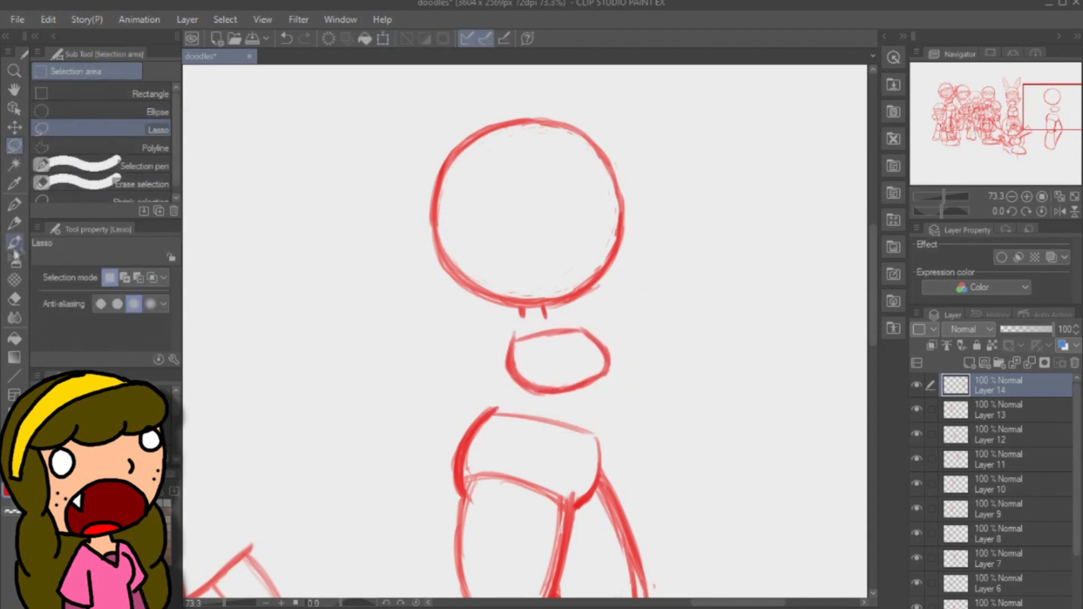
Thicken the right-hand and lower edges of the chest shape and erase the rough bits inside it.
{"action": "key", "text": "b"}
{"action": "left_click_drag", "start_coordinate": [601, 356], "coordinate": [560, 391]}
{"action": "mouse_move", "coordinate": [603, 351]}
{"action": "left_mouse_down"}
{"action": "mouse_move", "coordinate": [565, 391]}
{"action": "mouse_move", "coordinate": [585, 389]}
{"action": "left_mouse_up"}
{"action": "key", "text": "e"}
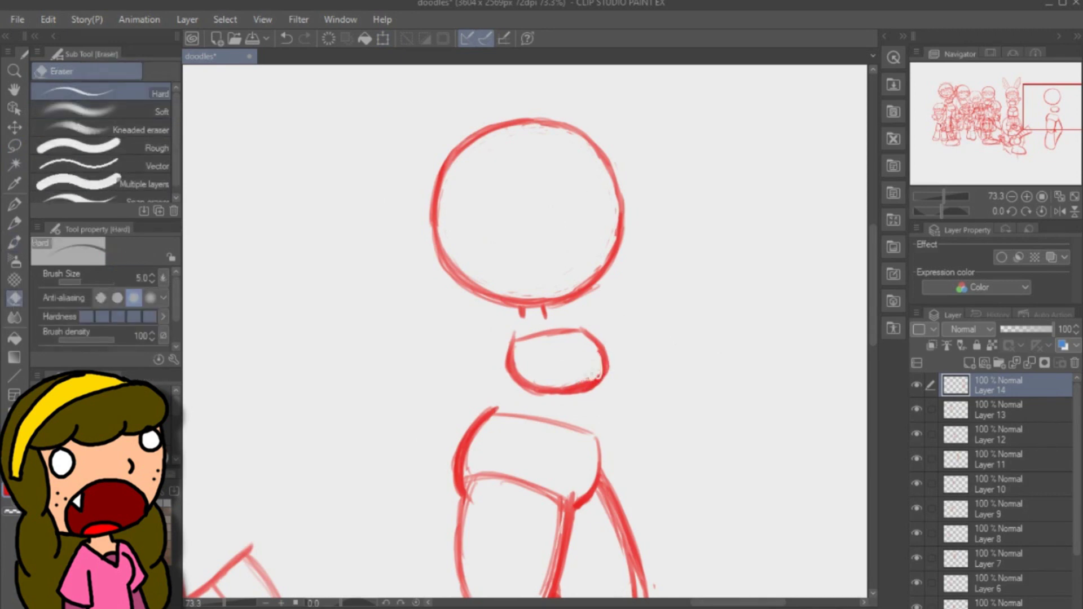
Sketch the shoulders and folded arms around the chest, and erase the overlapping lines along the chest's inner edge.
{"action": "key", "text": "b"}
{"action": "mouse_move", "coordinate": [518, 318]}
{"action": "left_mouse_down"}
{"action": "mouse_move", "coordinate": [485, 367]}
{"action": "mouse_move", "coordinate": [550, 418]}
{"action": "left_mouse_up"}
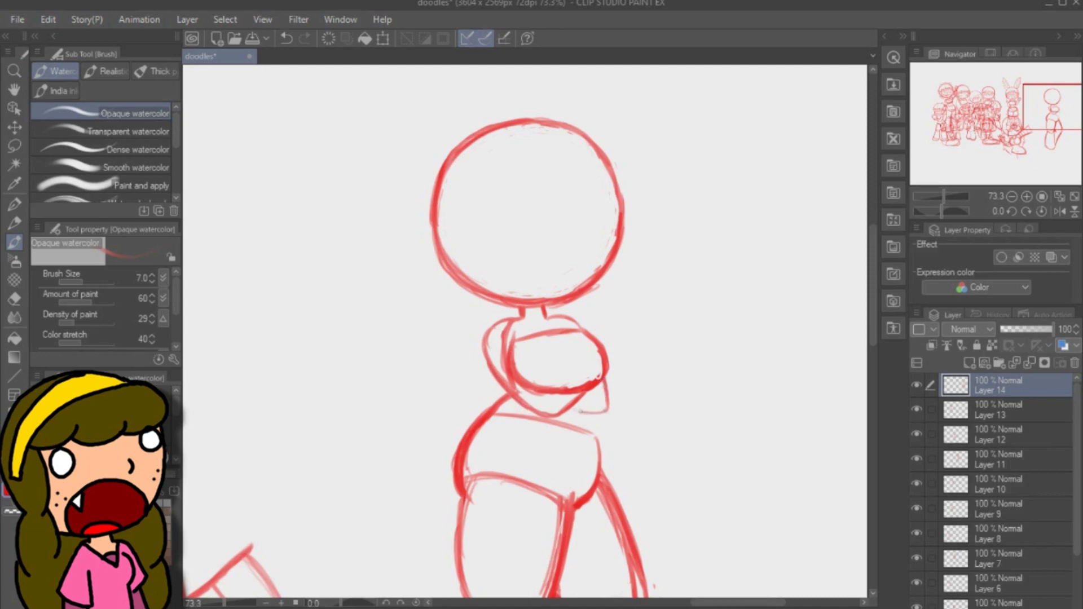
{"action": "left_click_drag", "start_coordinate": [603, 379], "coordinate": [573, 408]}
{"action": "mouse_move", "coordinate": [573, 402]}
{"action": "left_mouse_down"}
{"action": "mouse_move", "coordinate": [488, 366]}
{"action": "mouse_move", "coordinate": [520, 318]}
{"action": "left_mouse_up"}
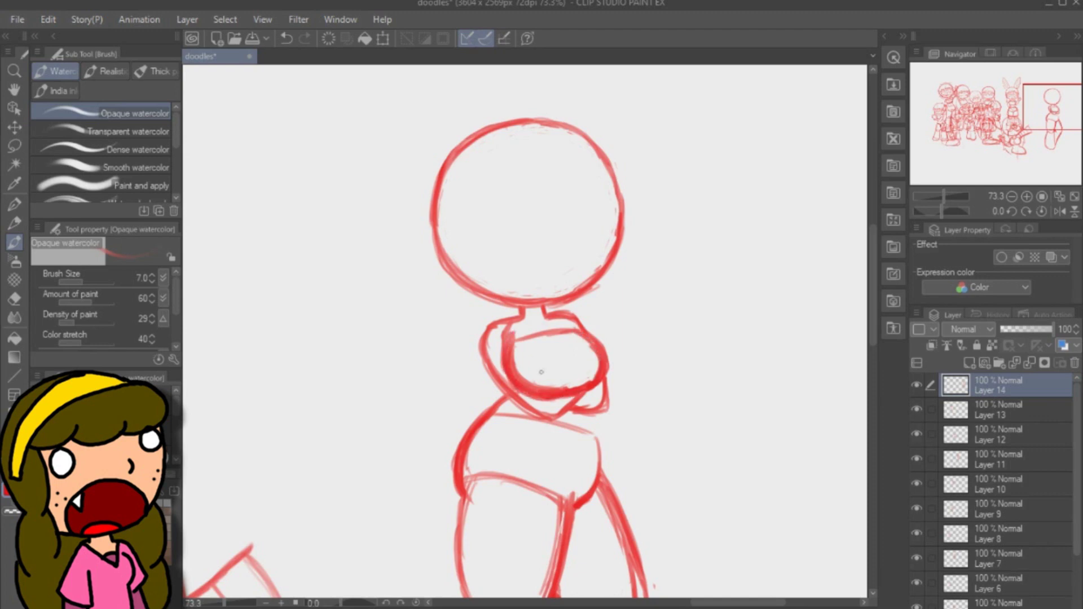
{"action": "key", "text": "e"}
{"action": "left_click_drag", "start_coordinate": [514, 336], "coordinate": [548, 391]}
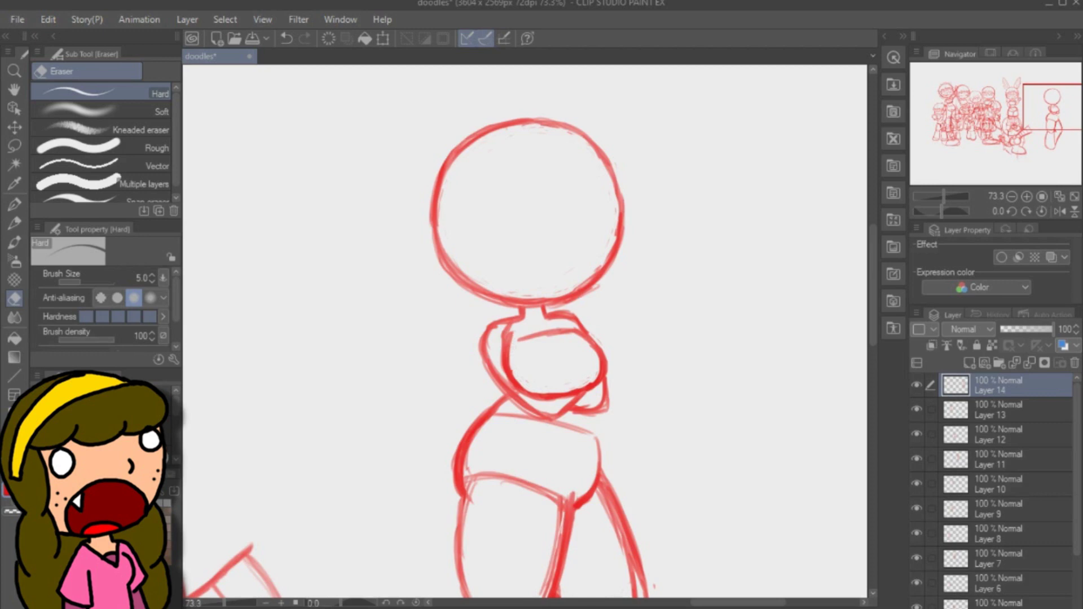
Lasso the chest outline and transform it so its lower curve sits slightly higher above the arms.
{"action": "left_click", "coordinate": [14, 145]}
{"action": "mouse_move", "coordinate": [497, 365]}
{"action": "left_mouse_down"}
{"action": "mouse_move", "coordinate": [611, 355]}
{"action": "mouse_move", "coordinate": [507, 392]}
{"action": "mouse_move", "coordinate": [561, 397]}
{"action": "left_mouse_up"}
{"action": "key", "text": "ctrl+t"}
{"action": "key", "text": "Return"}
{"action": "key", "text": "ctrl+d"}
{"action": "key", "text": "b"}
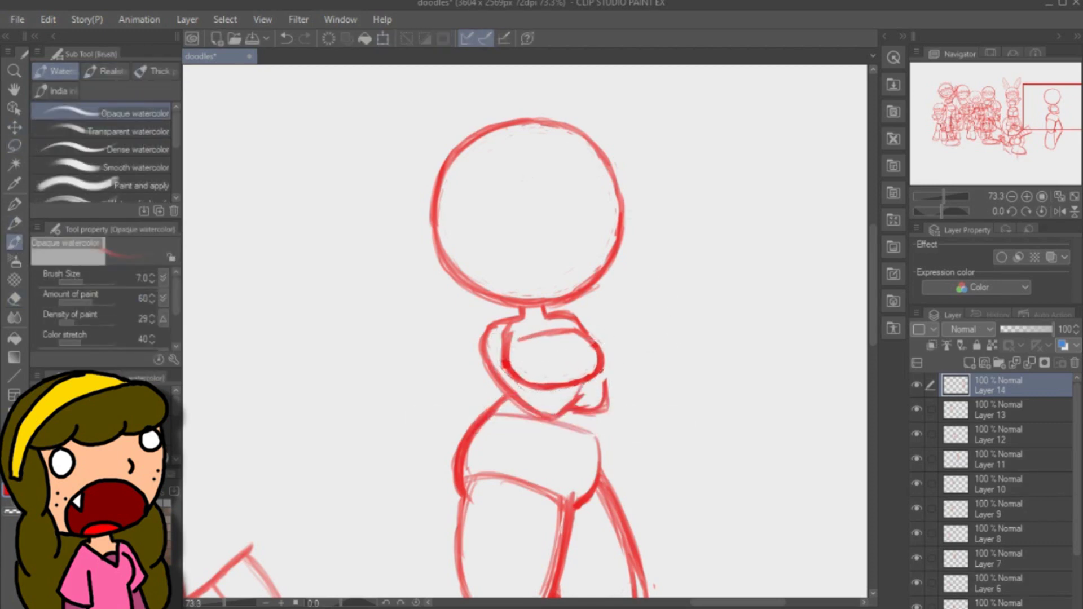
Extend the rear thigh's outer line up along the side of the hips.
{"action": "scroll", "coordinate": [590, 316], "scroll_direction": "down", "scroll_amount": 3}
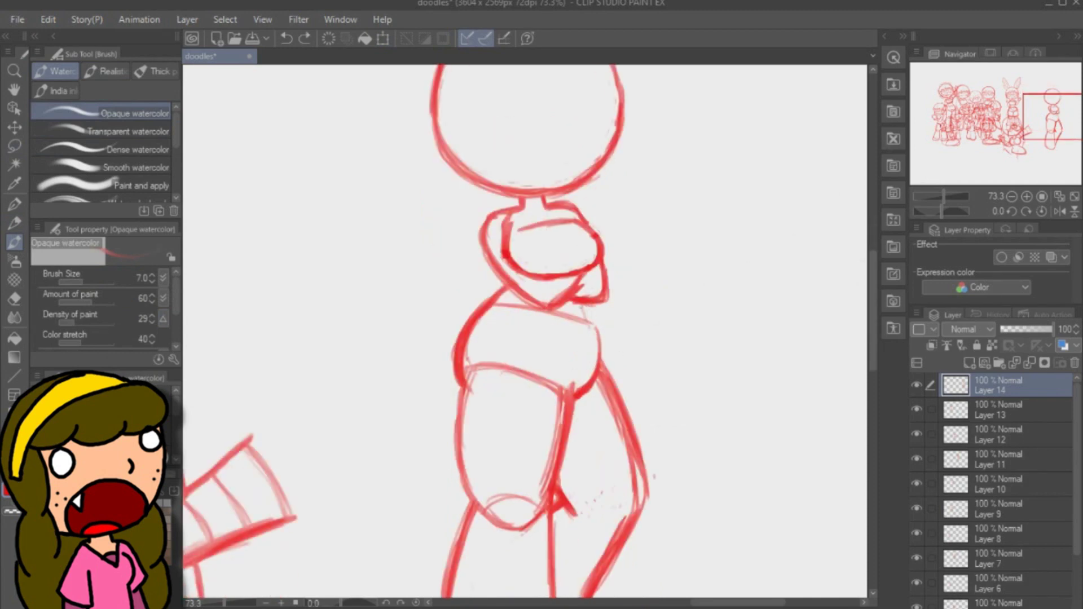
{"action": "left_click_drag", "start_coordinate": [589, 326], "coordinate": [640, 454]}
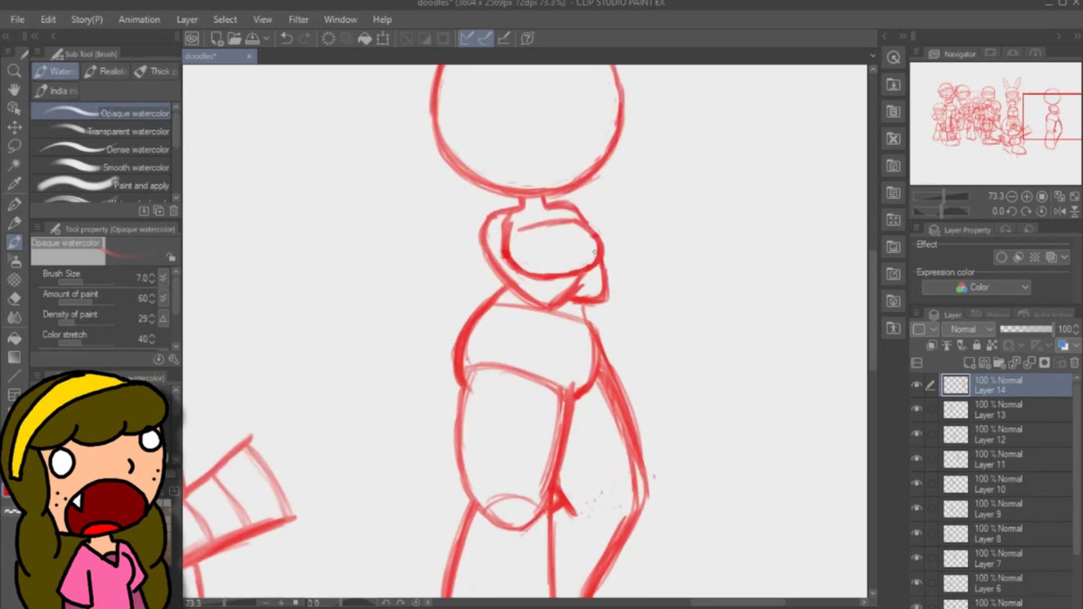
Sketch curved face guidelines on the head and add the visible right-hand eye, the nose and a small mouth.
{"action": "scroll", "coordinate": [856, 254], "scroll_direction": "up", "scroll_amount": 6}
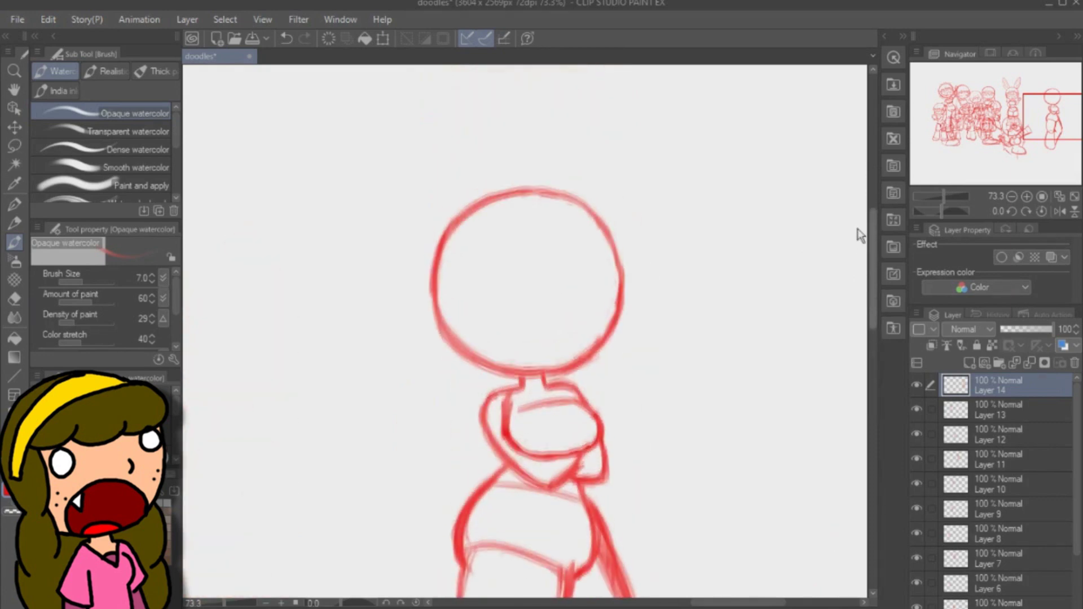
{"action": "left_click_drag", "start_coordinate": [533, 243], "coordinate": [562, 389]}
{"action": "mouse_move", "coordinate": [460, 364]}
{"action": "left_mouse_down"}
{"action": "mouse_move", "coordinate": [615, 307]}
{"action": "mouse_move", "coordinate": [589, 321]}
{"action": "mouse_move", "coordinate": [578, 296]}
{"action": "mouse_move", "coordinate": [606, 316]}
{"action": "mouse_move", "coordinate": [581, 353]}
{"action": "mouse_move", "coordinate": [604, 316]}
{"action": "mouse_move", "coordinate": [568, 316]}
{"action": "left_mouse_up"}
{"action": "left_click_drag", "start_coordinate": [550, 389], "coordinate": [566, 389]}
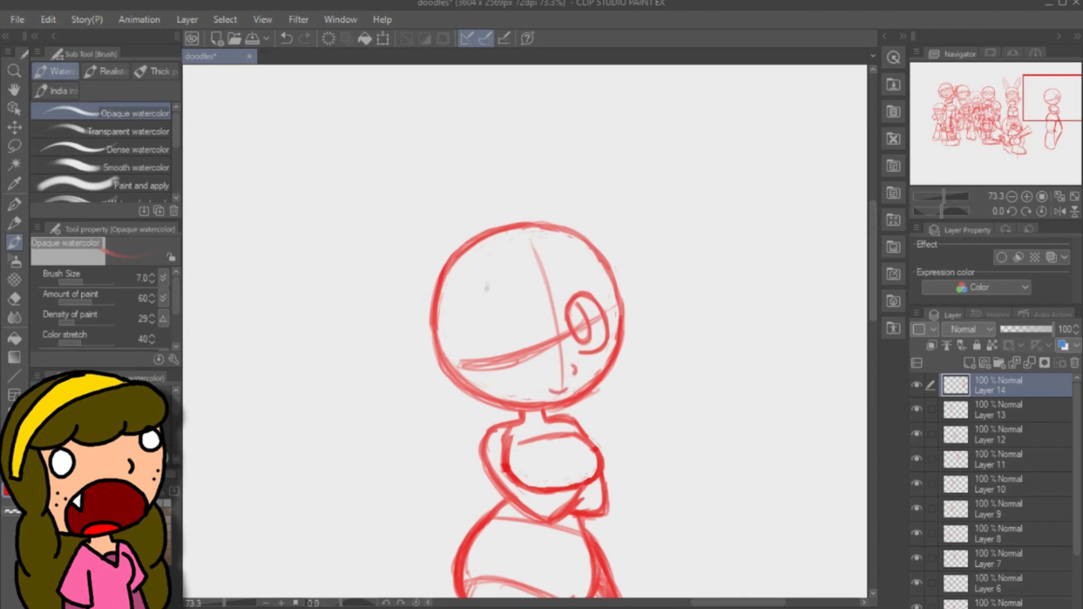
Add a new layer and sketch a long pointed side fringe covering the left-hand half of the face.
{"action": "left_click", "coordinate": [968, 363]}
{"action": "left_click_drag", "start_coordinate": [483, 298], "coordinate": [548, 333]}
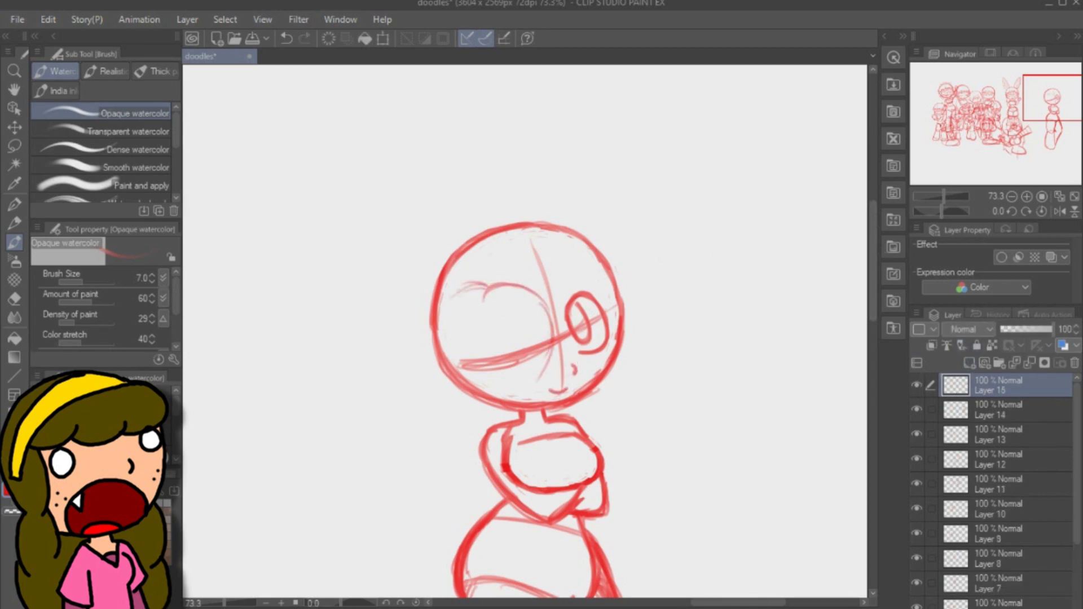
{"action": "left_click_drag", "start_coordinate": [445, 294], "coordinate": [446, 435]}
{"action": "mouse_move", "coordinate": [438, 316]}
{"action": "left_mouse_down"}
{"action": "mouse_move", "coordinate": [490, 283]}
{"action": "mouse_move", "coordinate": [549, 361]}
{"action": "left_mouse_up"}
{"action": "left_click_drag", "start_coordinate": [452, 292], "coordinate": [452, 440]}
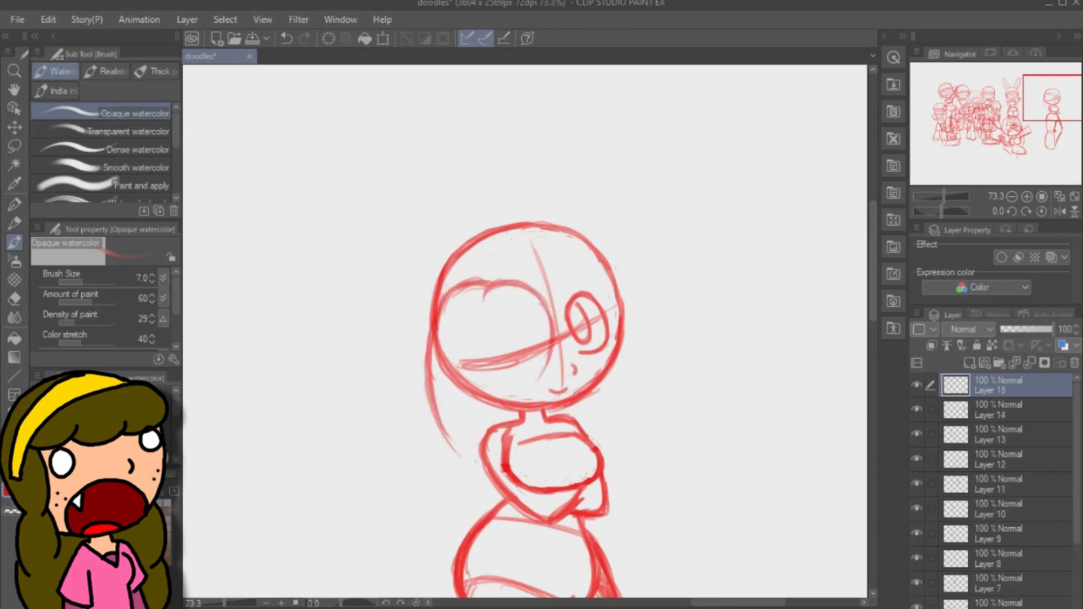
{"action": "mouse_move", "coordinate": [433, 395]}
{"action": "left_mouse_down"}
{"action": "mouse_move", "coordinate": [482, 487]}
{"action": "mouse_move", "coordinate": [544, 332]}
{"action": "mouse_move", "coordinate": [483, 485]}
{"action": "left_mouse_up"}
{"action": "left_click_drag", "start_coordinate": [450, 435], "coordinate": [482, 490]}
{"action": "left_click_drag", "start_coordinate": [543, 333], "coordinate": [498, 429]}
{"action": "left_click_drag", "start_coordinate": [433, 319], "coordinate": [428, 413]}
{"action": "left_click_drag", "start_coordinate": [471, 282], "coordinate": [427, 410]}
Lasso the side fringe and transform it so it sits higher on the head with its tip reaching the neck.
{"action": "left_click", "coordinate": [15, 145]}
{"action": "left_click_drag", "start_coordinate": [508, 249], "coordinate": [556, 265]}
{"action": "key", "text": "ctrl+t"}
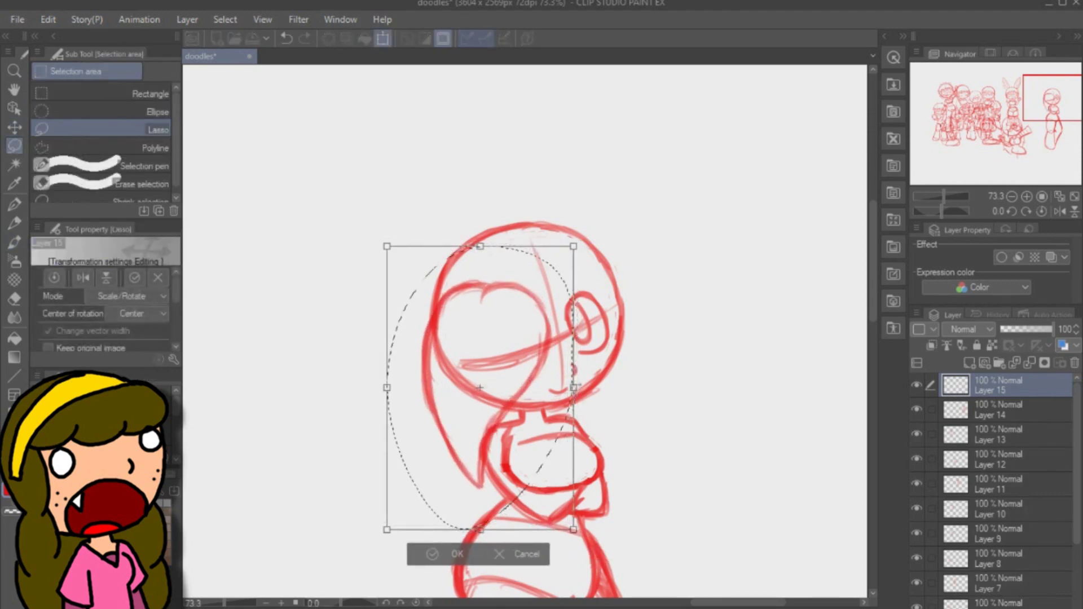
{"action": "left_click_drag", "start_coordinate": [576, 388], "coordinate": [598, 393]}
{"action": "left_click_drag", "start_coordinate": [602, 350], "coordinate": [598, 319]}
{"action": "left_click_drag", "start_coordinate": [521, 311], "coordinate": [522, 297]}
{"action": "left_click_drag", "start_coordinate": [600, 309], "coordinate": [599, 317]}
{"action": "key", "text": "Return"}
{"action": "key", "text": "ctrl+d"}
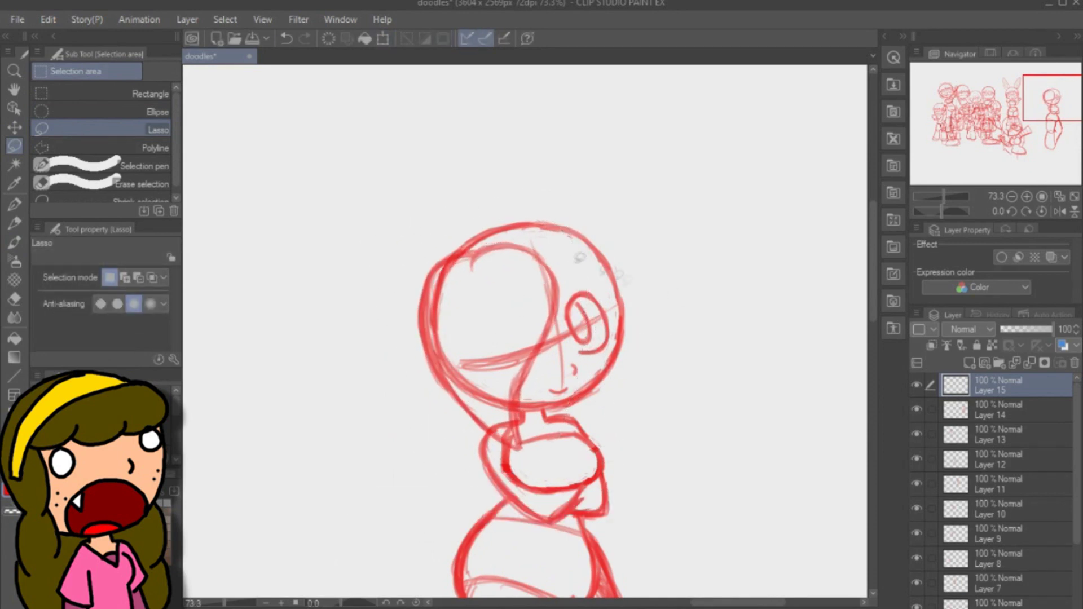
Merge the fringe layer into the layer below and sketch inner fringe strands and jagged bangs above the visible eye.
{"action": "left_click", "coordinate": [15, 242]}
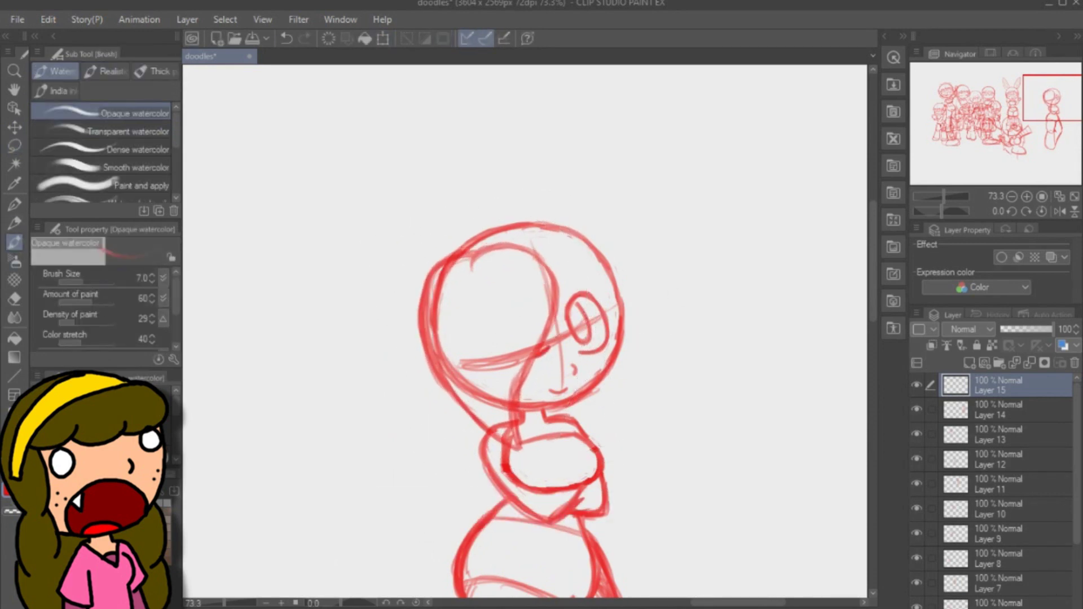
{"action": "left_click", "coordinate": [1030, 363]}
{"action": "left_click_drag", "start_coordinate": [873, 261], "coordinate": [873, 252]}
{"action": "left_click_drag", "start_coordinate": [429, 394], "coordinate": [483, 475]}
{"action": "left_click_drag", "start_coordinate": [466, 331], "coordinate": [491, 466]}
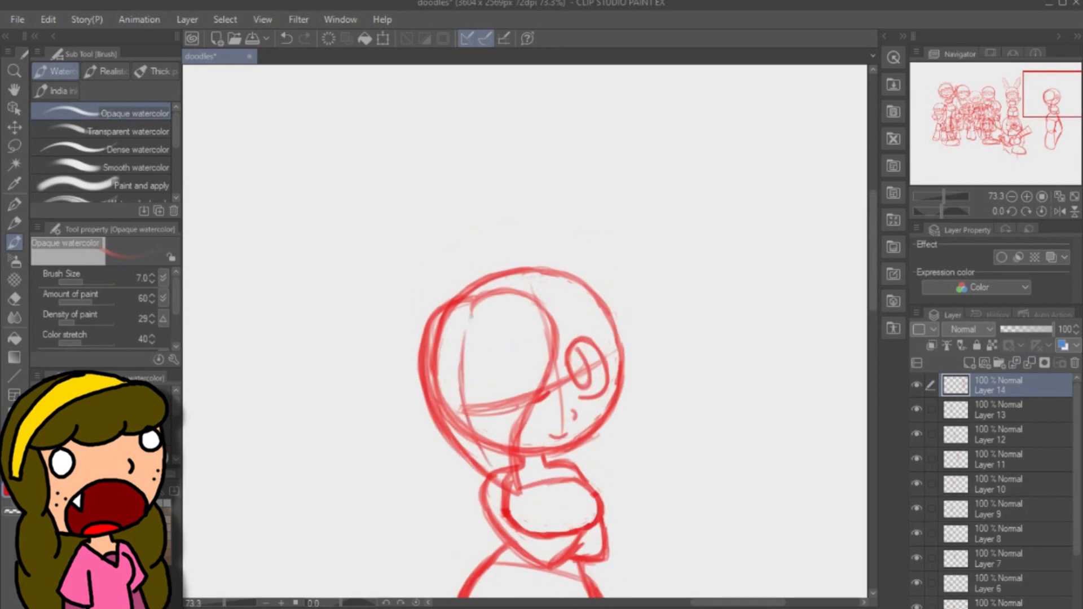
{"action": "left_click_drag", "start_coordinate": [564, 344], "coordinate": [618, 356]}
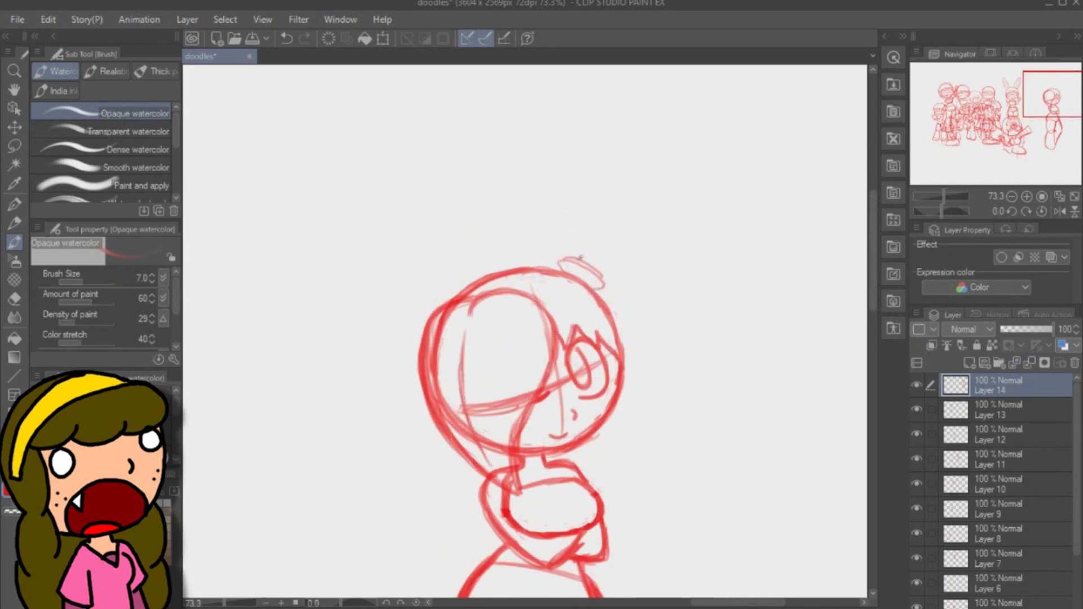
Sketch the upper part of a spiky high ponytail around the hair tie and erase the stray line at its base.
{"action": "mouse_move", "coordinate": [548, 270]}
{"action": "left_mouse_down"}
{"action": "mouse_move", "coordinate": [581, 240]}
{"action": "mouse_move", "coordinate": [651, 292]}
{"action": "left_mouse_up"}
{"action": "mouse_move", "coordinate": [584, 235]}
{"action": "left_mouse_down"}
{"action": "mouse_move", "coordinate": [656, 302]}
{"action": "mouse_move", "coordinate": [646, 412]}
{"action": "left_mouse_up"}
{"action": "left_click", "coordinate": [15, 299]}
{"action": "left_click_drag", "start_coordinate": [548, 254], "coordinate": [557, 266]}
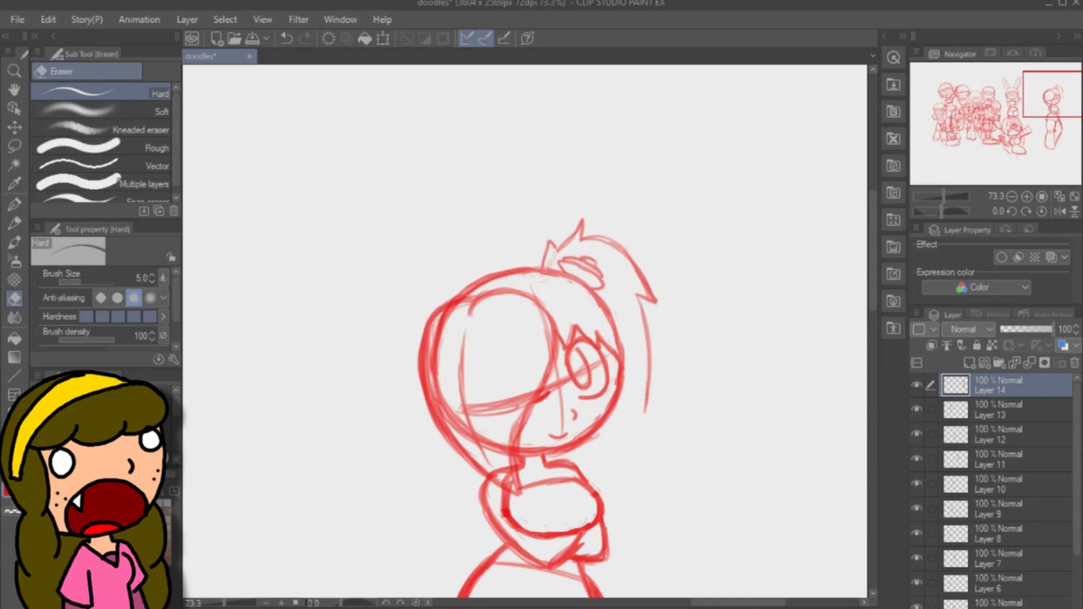
{"action": "left_click", "coordinate": [15, 242]}
{"action": "left_click_drag", "start_coordinate": [646, 348], "coordinate": [653, 476]}
{"action": "mouse_move", "coordinate": [627, 444]}
{"action": "left_mouse_down"}
{"action": "mouse_move", "coordinate": [651, 478]}
{"action": "mouse_move", "coordinate": [595, 436]}
{"action": "left_mouse_up"}
{"action": "key", "text": "ctrl+z"}
{"action": "key", "text": "ctrl+z"}
Sketch the ponytail's lower end, tapering to a jagged point beside the shoulder and curving back behind the neck.
{"action": "left_click_drag", "start_coordinate": [649, 389], "coordinate": [653, 513]}
{"action": "left_click_drag", "start_coordinate": [572, 449], "coordinate": [654, 519]}
{"action": "left_click_drag", "start_coordinate": [638, 443], "coordinate": [657, 519]}
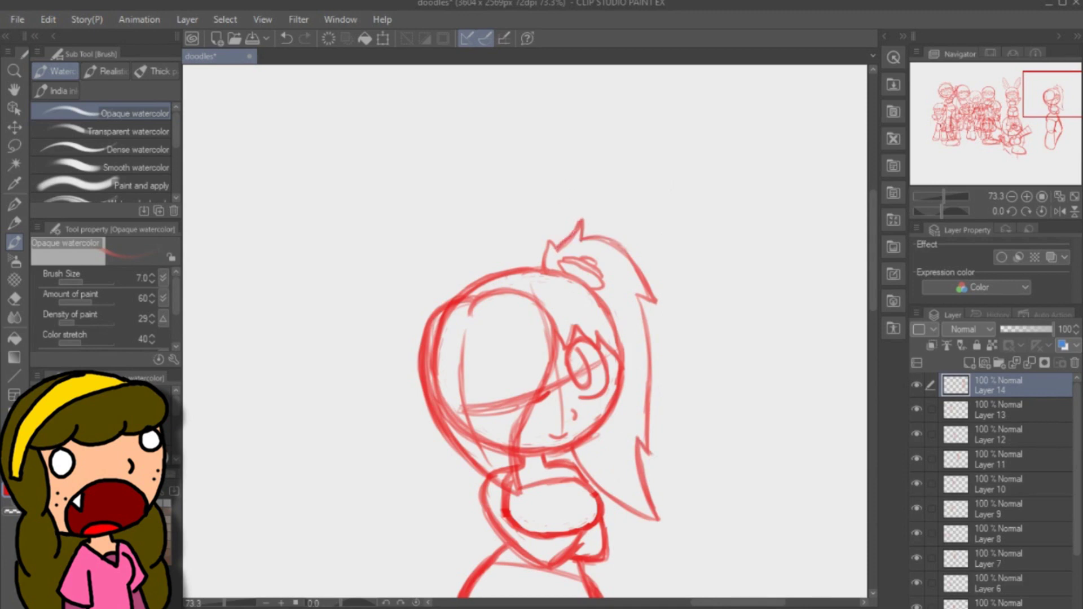
Lasso the hair tie and transform it so it sits at the base of the ponytail on the head.
{"action": "left_click", "coordinate": [14, 145]}
{"action": "mouse_move", "coordinate": [560, 255]}
{"action": "left_mouse_down"}
{"action": "mouse_move", "coordinate": [603, 284]}
{"action": "mouse_move", "coordinate": [561, 254]}
{"action": "left_mouse_up"}
{"action": "key", "text": "ctrl+t"}
{"action": "mouse_move", "coordinate": [584, 272]}
{"action": "left_mouse_down"}
{"action": "mouse_move", "coordinate": [567, 265]}
{"action": "mouse_move", "coordinate": [604, 260]}
{"action": "left_mouse_up"}
{"action": "left_click", "coordinate": [556, 322]}
{"action": "key", "text": "Return"}
{"action": "key", "text": "ctrl+d"}
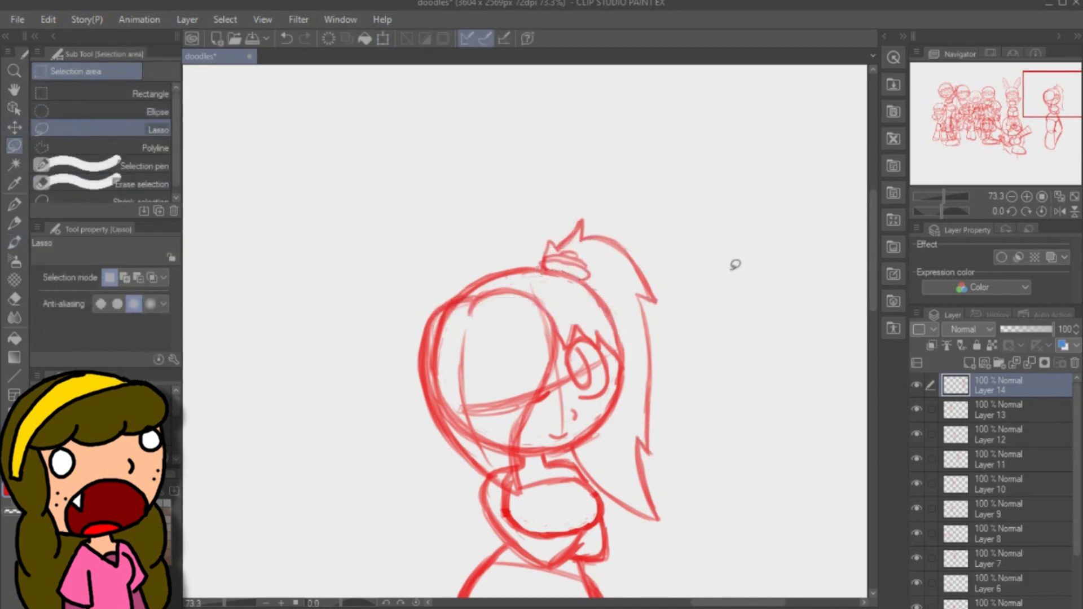
Sketch a short flared skirt over the hips, with its hem crossing both upper thighs.
{"action": "left_click", "coordinate": [15, 242]}
{"action": "scroll", "coordinate": [524, 333], "scroll_direction": "down", "scroll_amount": 4}
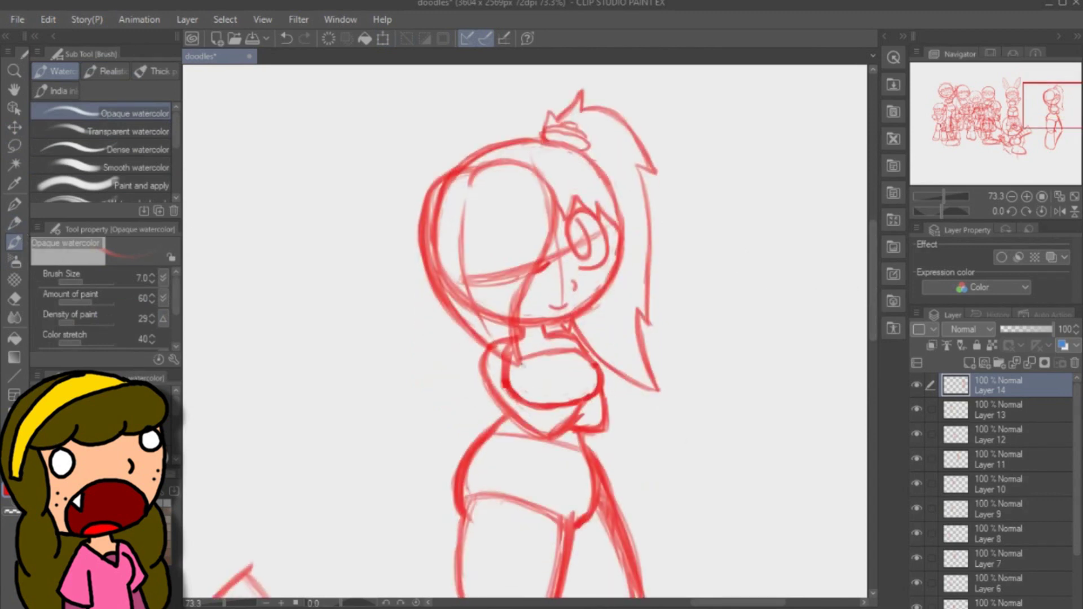
{"action": "scroll", "coordinate": [524, 332], "scroll_direction": "down", "scroll_amount": 2}
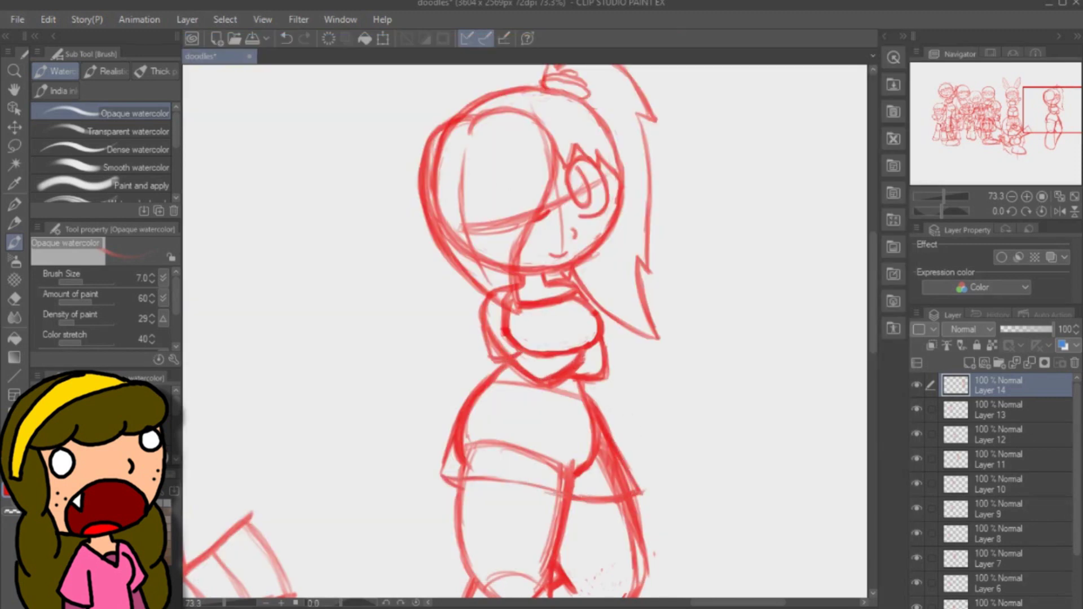
{"action": "key", "text": "e"}
{"action": "key", "text": "b"}
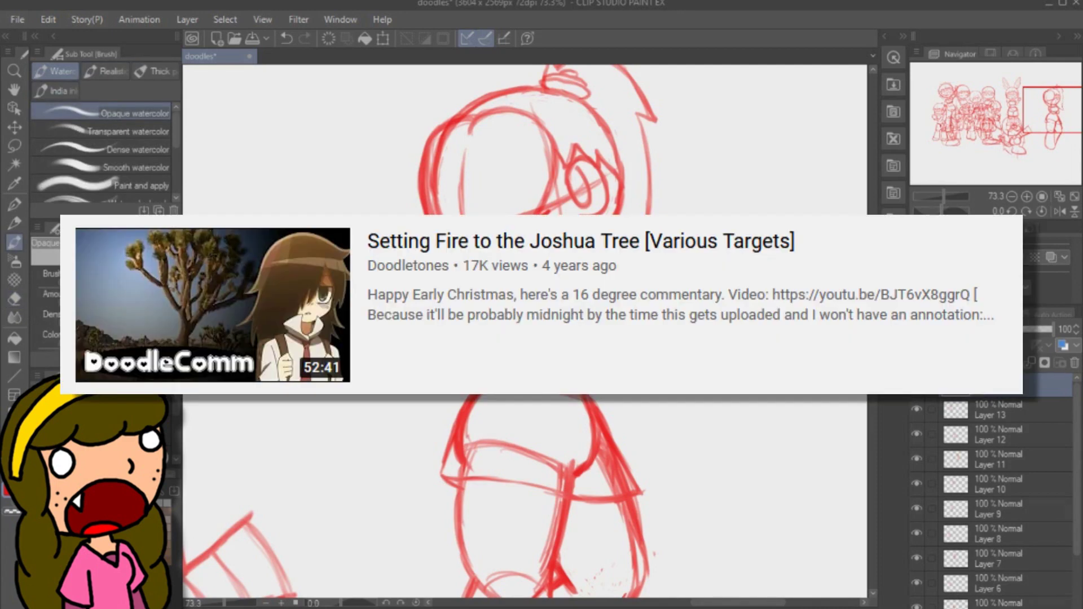
Sketch stocking tops below the skirt hem and curved stripes down both legs.
{"action": "scroll", "coordinate": [524, 330], "scroll_direction": "up", "scroll_amount": 3}
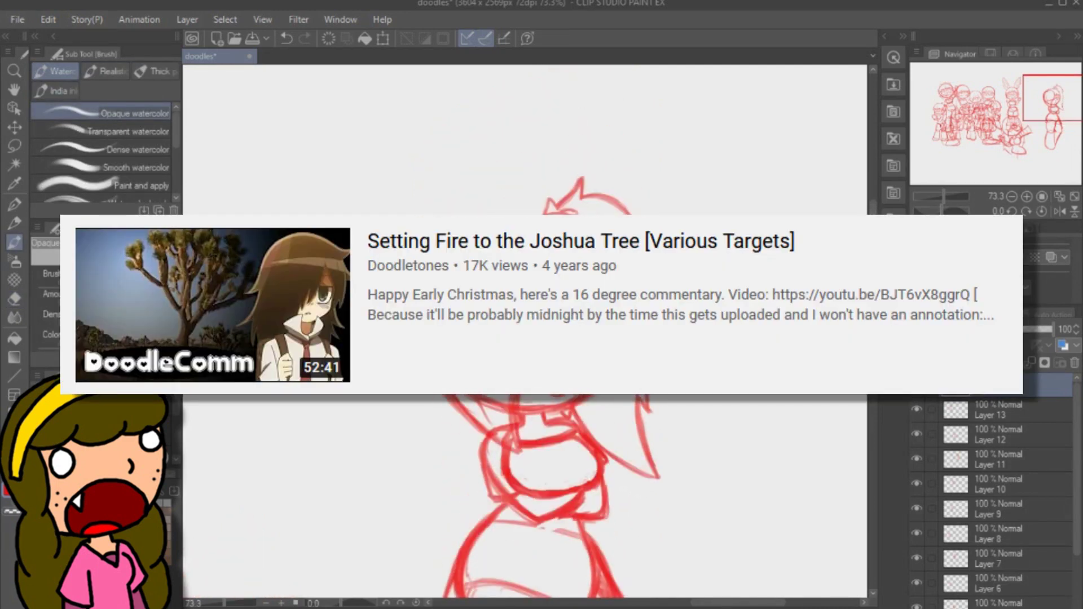
{"action": "left_click_drag", "start_coordinate": [872, 257], "coordinate": [872, 327]}
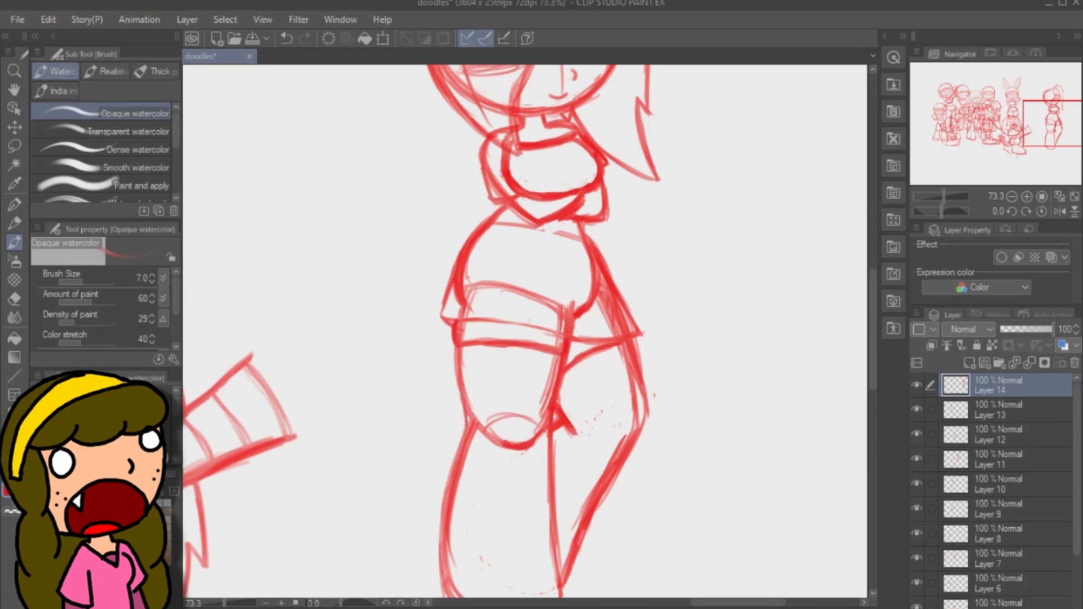
{"action": "left_click_drag", "start_coordinate": [465, 456], "coordinate": [541, 465]}
{"action": "left_click_drag", "start_coordinate": [872, 329], "coordinate": [872, 349]}
{"action": "left_click_drag", "start_coordinate": [446, 479], "coordinate": [514, 518]}
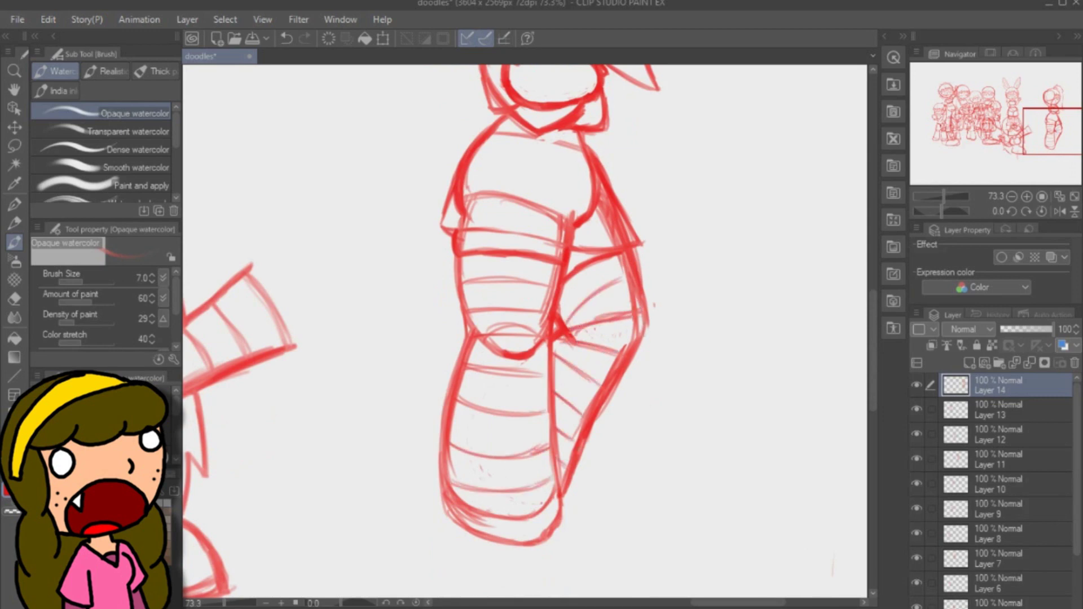
Lasso the whole new character and transform it smaller to match the group.
{"action": "left_click_drag", "start_coordinate": [872, 340], "coordinate": [872, 308]}
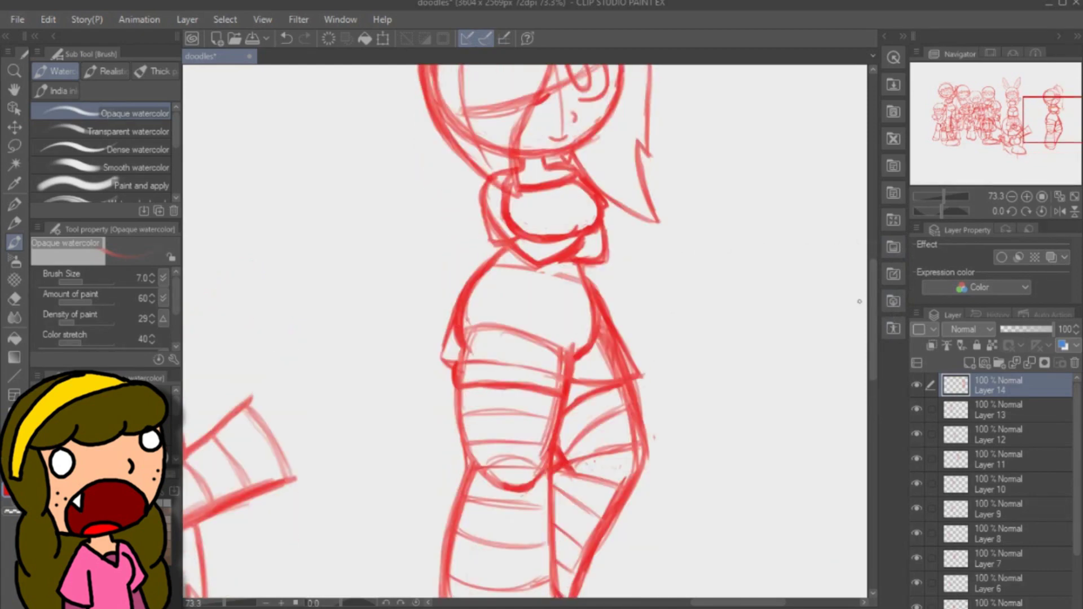
{"action": "scroll", "coordinate": [668, 318], "scroll_direction": "down", "scroll_amount": 4}
{"action": "key", "text": "m"}
{"action": "left_click_drag", "start_coordinate": [706, 277], "coordinate": [700, 242]}
{"action": "key", "text": "ctrl+t"}
{"action": "mouse_move", "coordinate": [713, 321]}
{"action": "left_mouse_down"}
{"action": "mouse_move", "coordinate": [700, 318]}
{"action": "mouse_move", "coordinate": [688, 287]}
{"action": "mouse_move", "coordinate": [611, 259]}
{"action": "mouse_move", "coordinate": [661, 350]}
{"action": "mouse_move", "coordinate": [671, 290]}
{"action": "left_mouse_up"}
{"action": "left_click", "coordinate": [517, 540]}
Try the shrunken new character in the space beside the group and over the group's left-hand figures.
{"action": "key", "text": "ctrl+t"}
{"action": "mouse_move", "coordinate": [672, 308]}
{"action": "left_mouse_down"}
{"action": "mouse_move", "coordinate": [590, 289]}
{"action": "mouse_move", "coordinate": [370, 316]}
{"action": "left_mouse_up"}
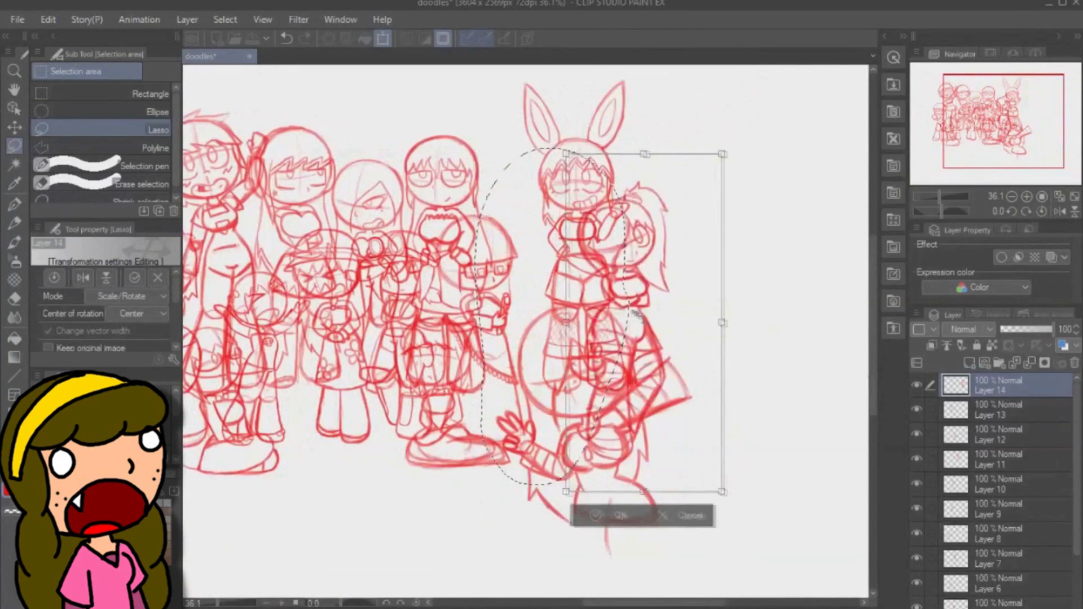
{"action": "mouse_move", "coordinate": [655, 315]}
{"action": "left_mouse_down"}
{"action": "mouse_move", "coordinate": [588, 316]}
{"action": "mouse_move", "coordinate": [761, 320]}
{"action": "left_mouse_up"}
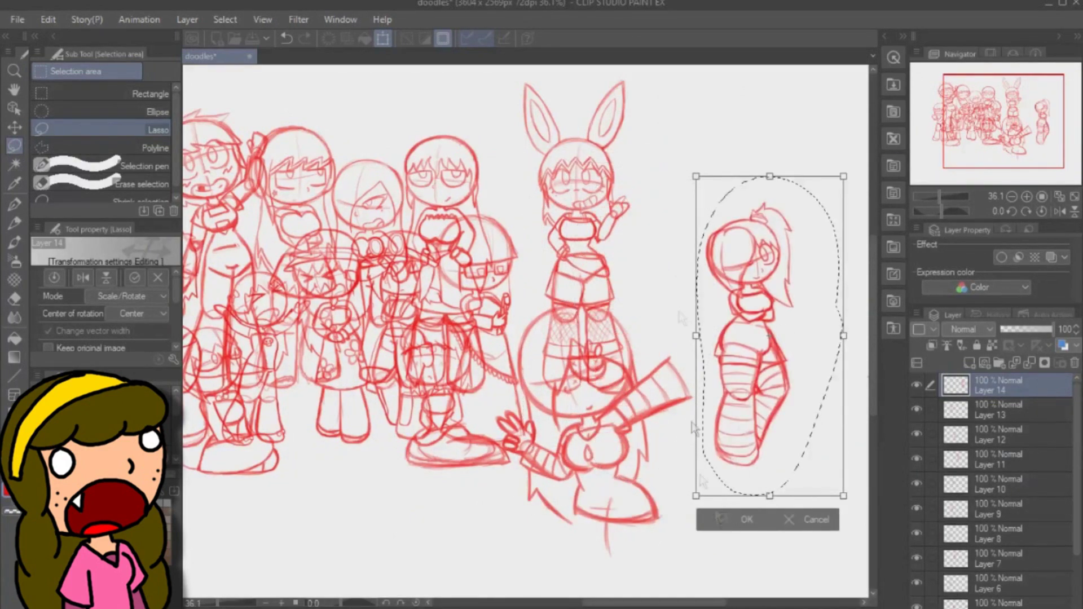
{"action": "key", "text": "Return"}
{"action": "left_click_drag", "start_coordinate": [793, 375], "coordinate": [789, 369]}
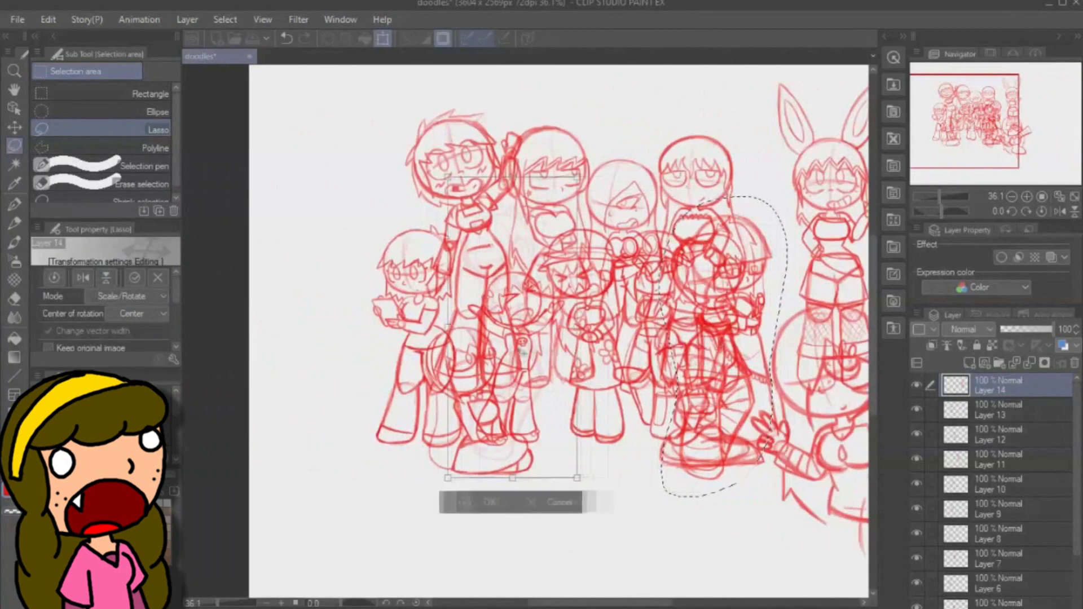
{"action": "left_click_drag", "start_coordinate": [548, 438], "coordinate": [352, 425]}
{"action": "key", "text": "Return"}
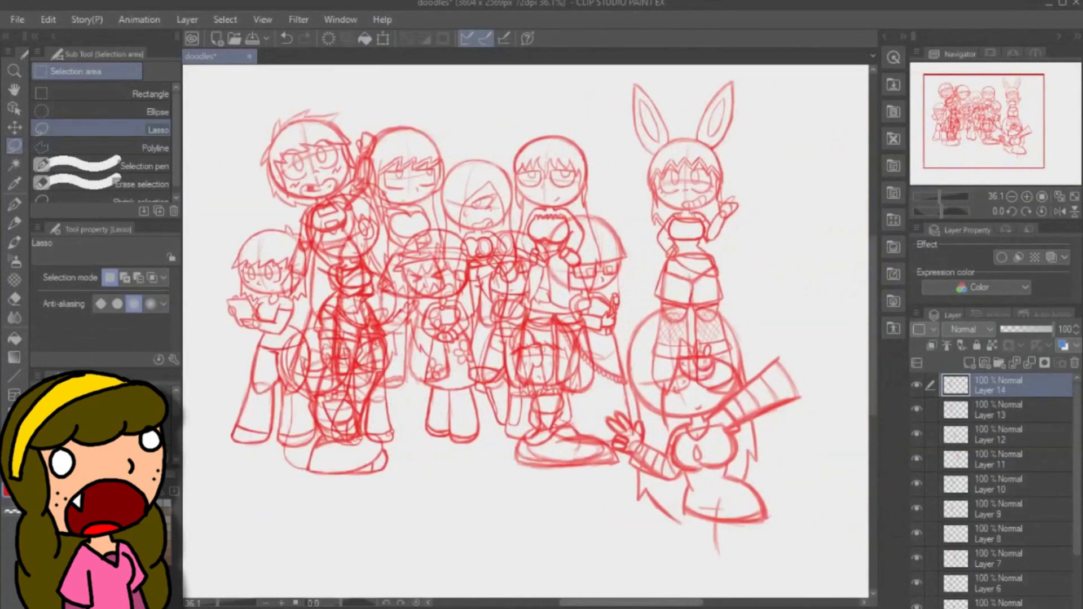
Lasso the new character again and move it to the empty space right of the group.
{"action": "left_click_drag", "start_coordinate": [370, 164], "coordinate": [361, 169]}
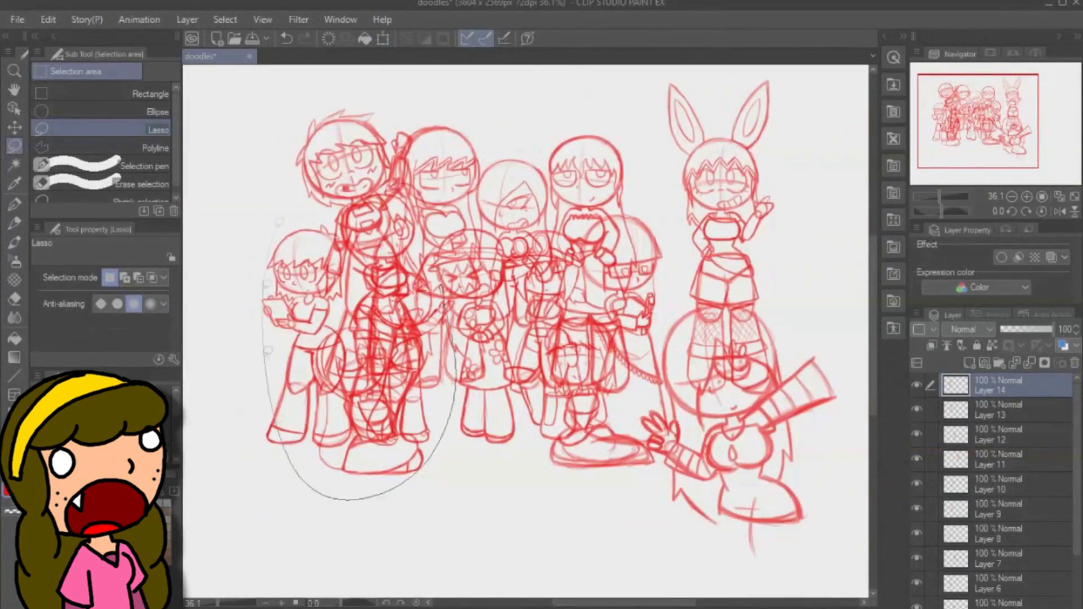
{"action": "key", "text": "ctrl+t"}
{"action": "mouse_move", "coordinate": [369, 330]}
{"action": "left_mouse_down"}
{"action": "mouse_move", "coordinate": [286, 325]}
{"action": "mouse_move", "coordinate": [779, 338]}
{"action": "mouse_move", "coordinate": [510, 360]}
{"action": "left_mouse_up"}
{"action": "left_click_drag", "start_coordinate": [510, 360], "coordinate": [661, 362]}
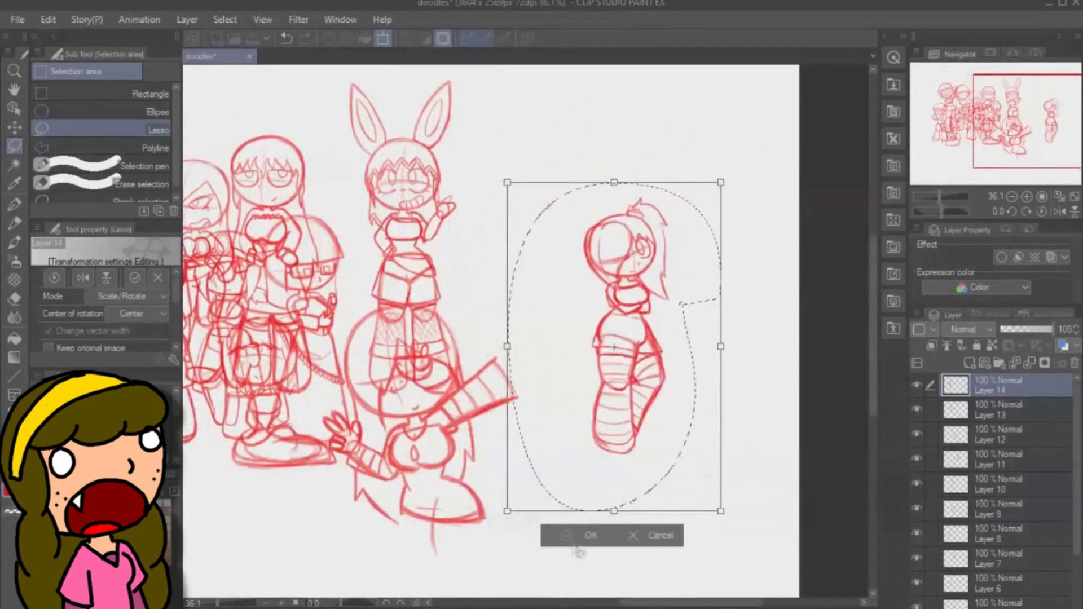
{"action": "left_click", "coordinate": [584, 535]}
{"action": "key", "text": "ctrl+d"}
Lasso the new character's head and ponytail and scale them up slightly.
{"action": "scroll", "coordinate": [689, 222], "scroll_direction": "up", "scroll_amount": 3}
{"action": "left_click_drag", "start_coordinate": [407, 348], "coordinate": [453, 388]}
{"action": "left_click_drag", "start_coordinate": [554, 383], "coordinate": [401, 338]}
{"action": "key", "text": "ctrl+t"}
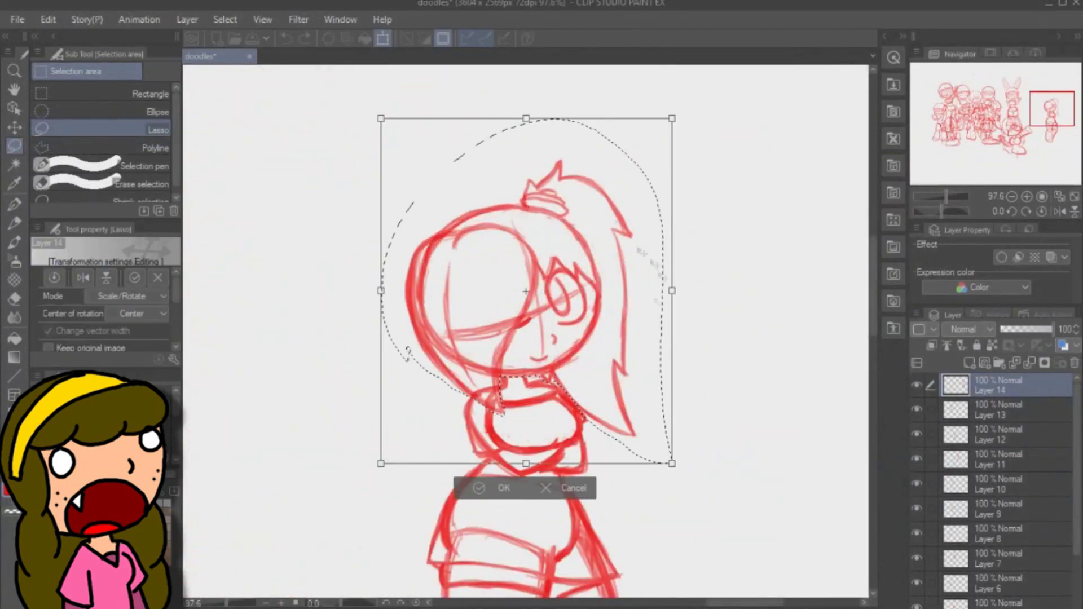
{"action": "left_click_drag", "start_coordinate": [379, 117], "coordinate": [372, 107]}
{"action": "key", "text": "Return"}
{"action": "key", "text": "ctrl+d"}
Lasso the whole ponytailed character and move it left, closer to the group.
{"action": "scroll", "coordinate": [758, 359], "scroll_direction": "down", "scroll_amount": 4}
{"action": "left_click_drag", "start_coordinate": [745, 403], "coordinate": [610, 509]}
{"action": "left_click_drag", "start_coordinate": [632, 545], "coordinate": [743, 397]}
{"action": "key", "text": "ctrl+t"}
{"action": "left_click_drag", "start_coordinate": [714, 387], "coordinate": [466, 378]}
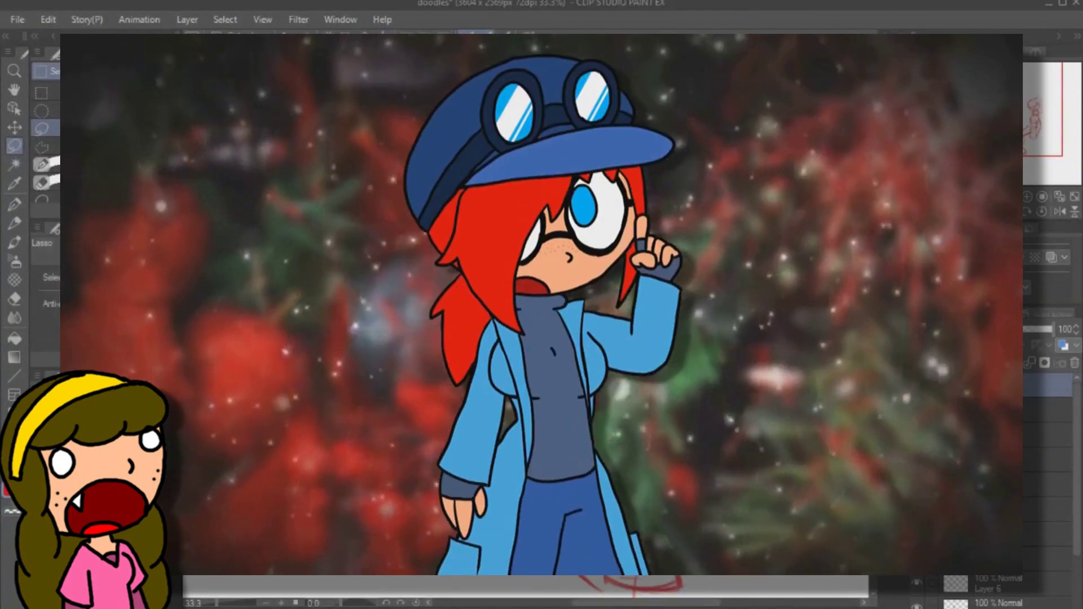
Adjust a lassoed part of the ponytailed character with a transform and clear the selection.
{"action": "key", "text": "ctrl+plus"}
{"action": "key", "text": "ctrl+plus"}
{"action": "key", "text": "ctrl+plus"}
{"action": "key", "text": "ctrl+t"}
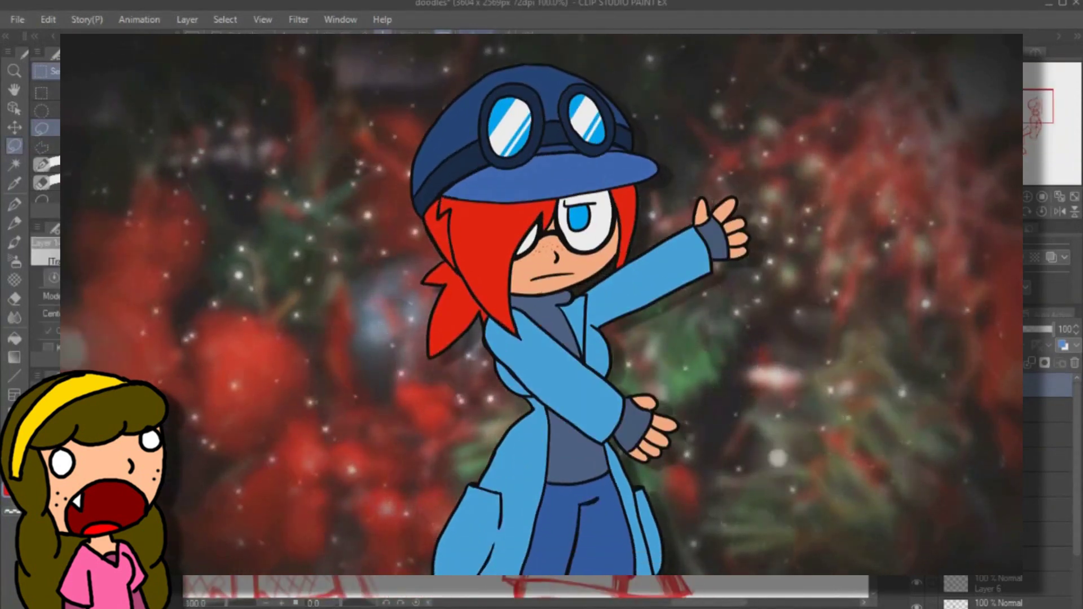
{"action": "key", "text": "Return"}
{"action": "key", "text": "ctrl+d"}
{"action": "key", "text": "b"}
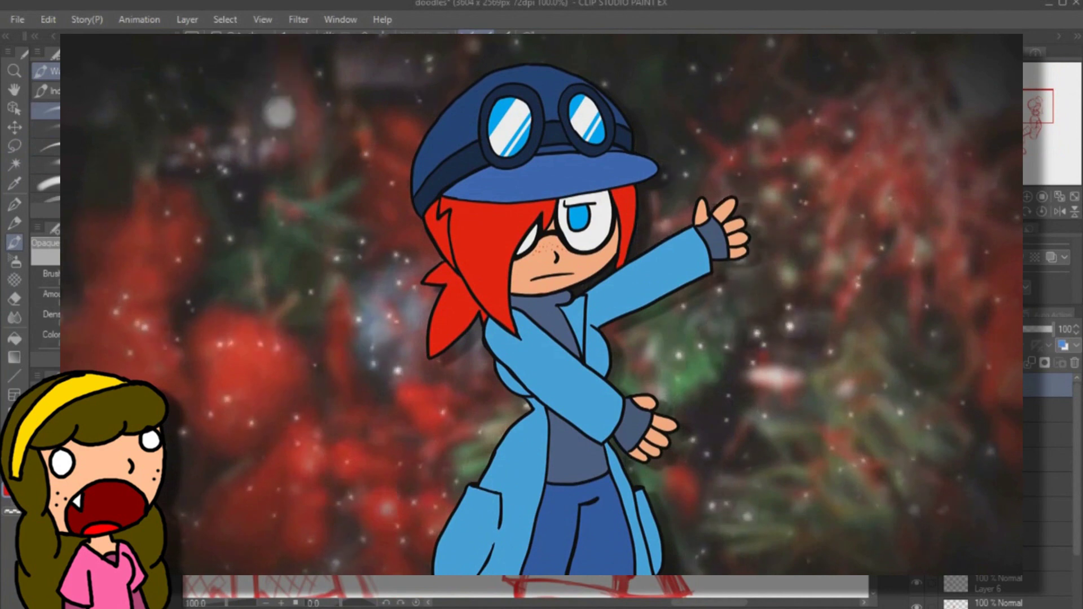
Lasso the ponytailed character and transform it from the empty space into the group.
{"action": "key", "text": "ctrl+minus"}
{"action": "key", "text": "ctrl+minus"}
{"action": "key", "text": "m"}
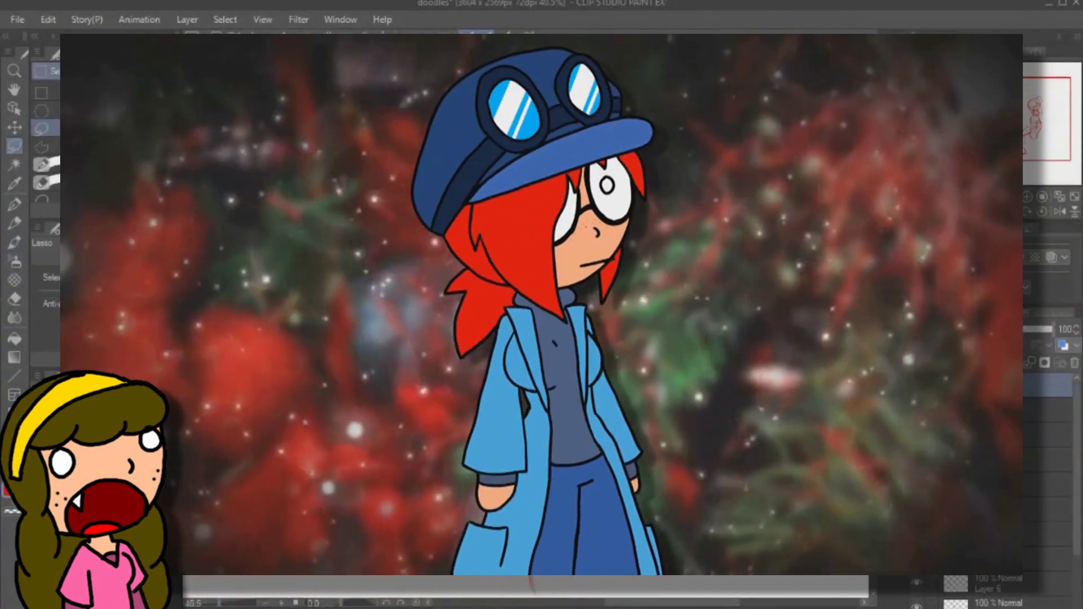
{"action": "key", "text": "ctrl+t"}
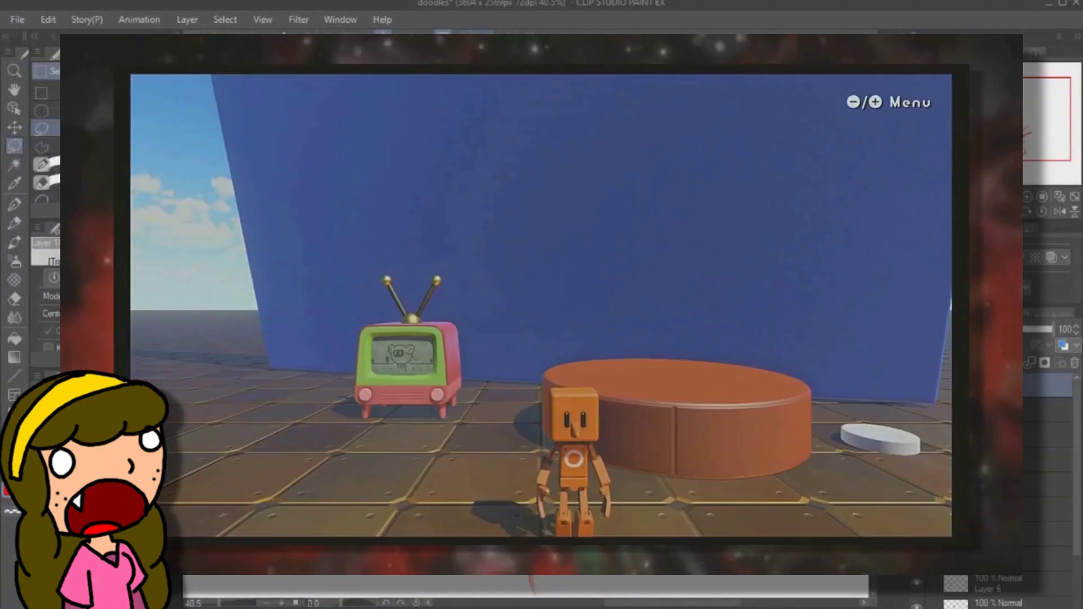
{"action": "scroll", "coordinate": [526, 585], "scroll_direction": "up", "scroll_amount": 1}
{"action": "left_click", "coordinate": [1047, 459]}
{"action": "key", "text": "Return"}
{"action": "mouse_move", "coordinate": [615, 603]}
{"action": "left_mouse_down"}
{"action": "mouse_move", "coordinate": [581, 605]}
{"action": "mouse_move", "coordinate": [659, 605]}
{"action": "left_mouse_up"}
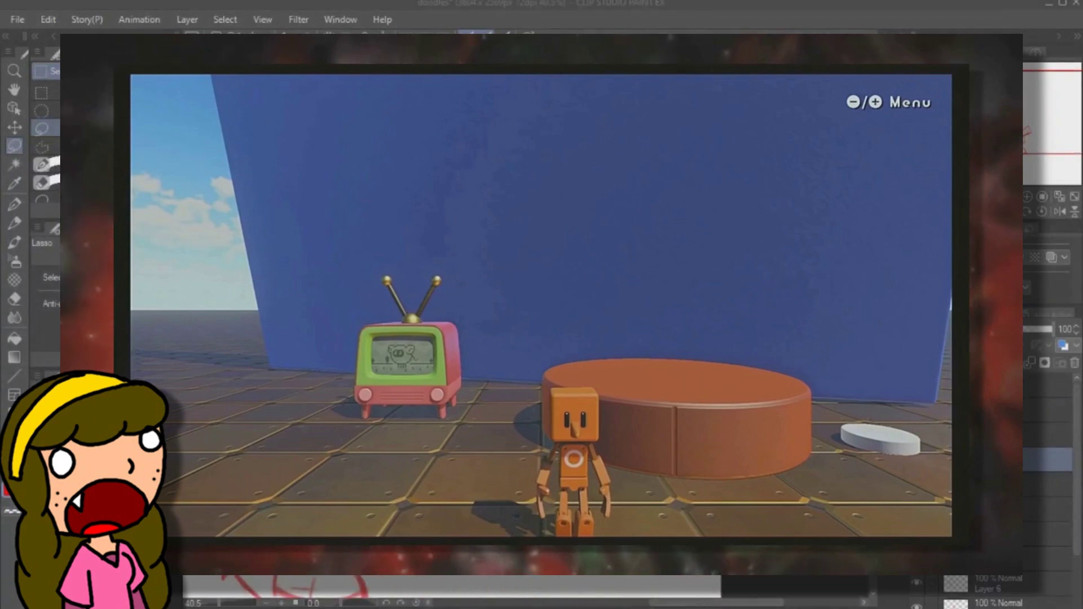
Add a new layer and sketch a round head with facial features in the empty space right of the group.
{"action": "scroll", "coordinate": [525, 585], "scroll_direction": "up", "scroll_amount": 2}
{"action": "key", "text": "b"}
{"action": "key", "text": "ctrl+shift+n"}
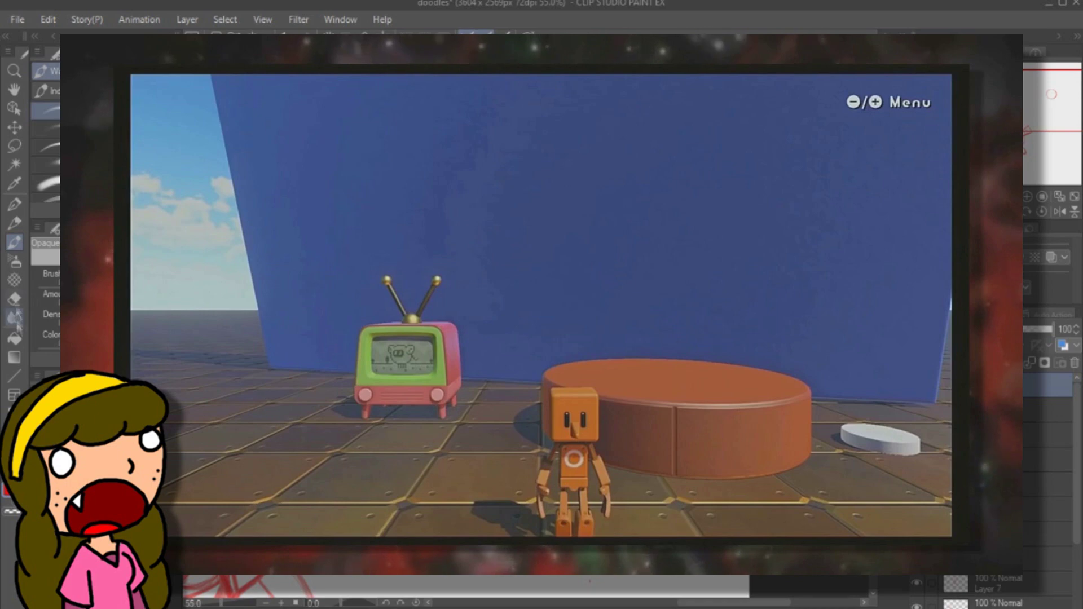
{"action": "left_click", "coordinate": [15, 299]}
{"action": "scroll", "coordinate": [505, 203], "scroll_direction": "up", "scroll_amount": 3}
{"action": "left_click", "coordinate": [15, 242]}
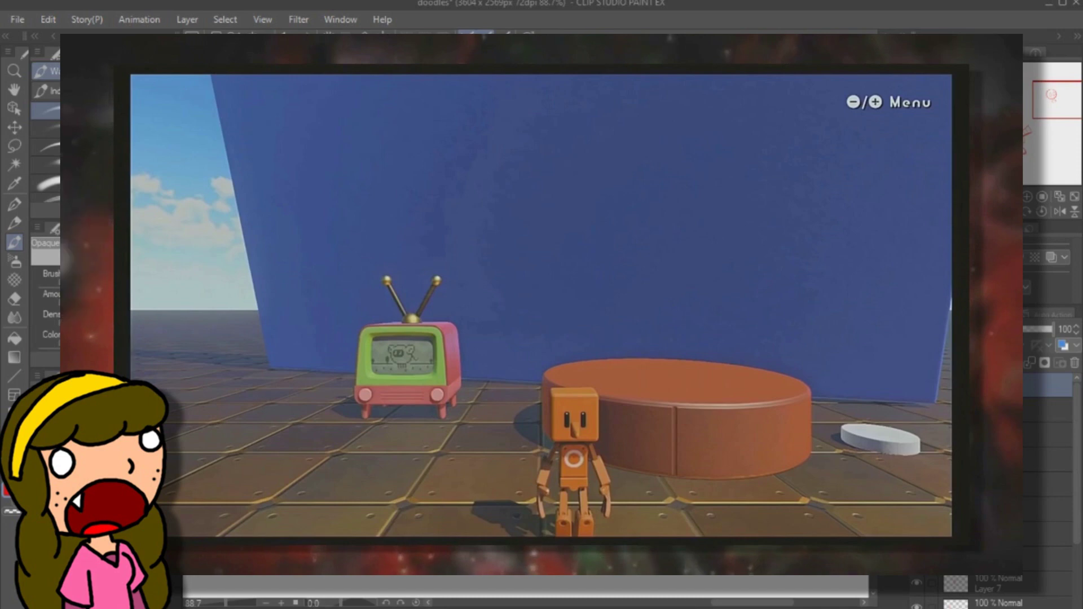
Sketch a small leaning body under the round head, with a neck, torso, waist lines and two crossed legs.
{"action": "key", "text": "e"}
{"action": "key", "text": "m"}
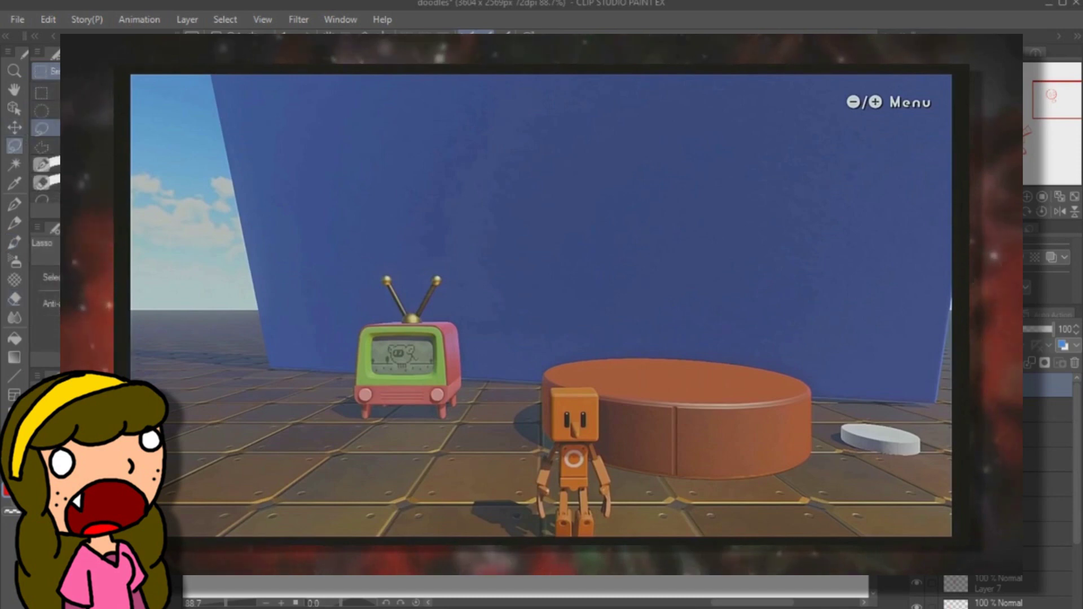
{"action": "key", "text": "b"}
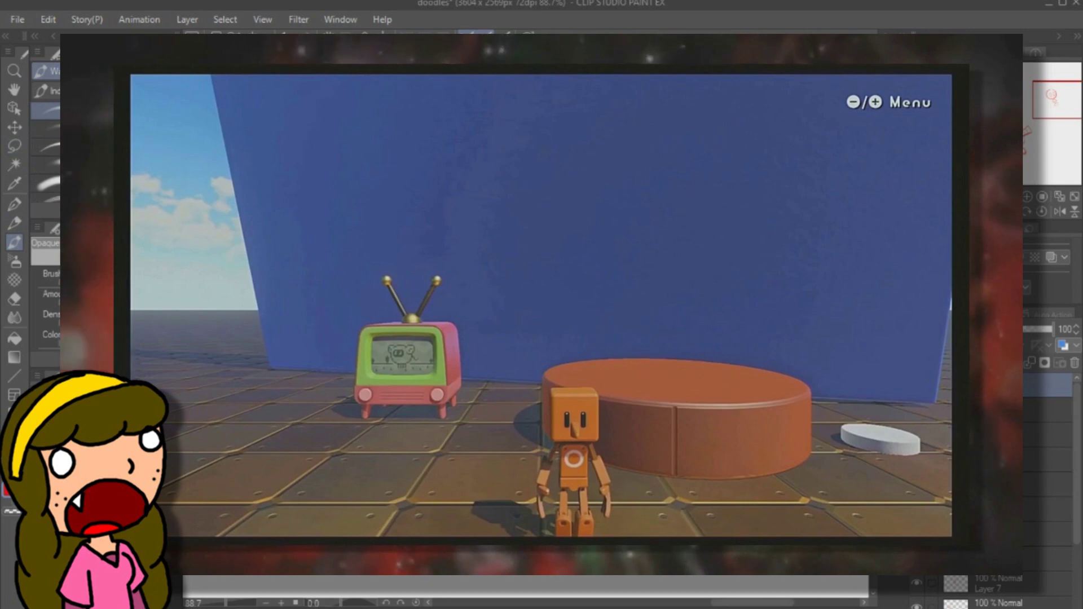
{"action": "key", "text": "m"}
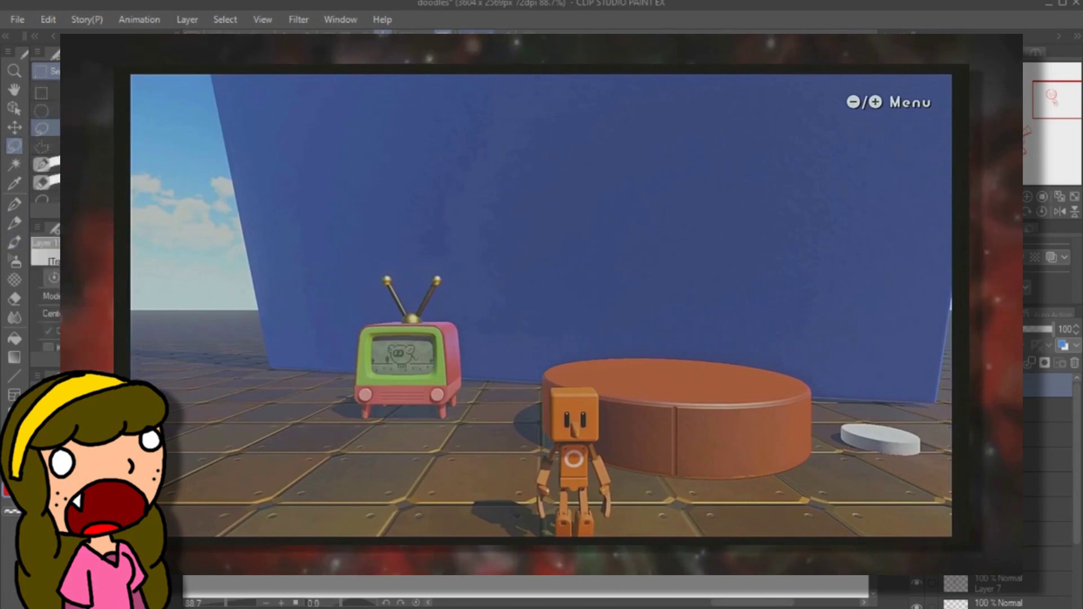
{"action": "key", "text": "b"}
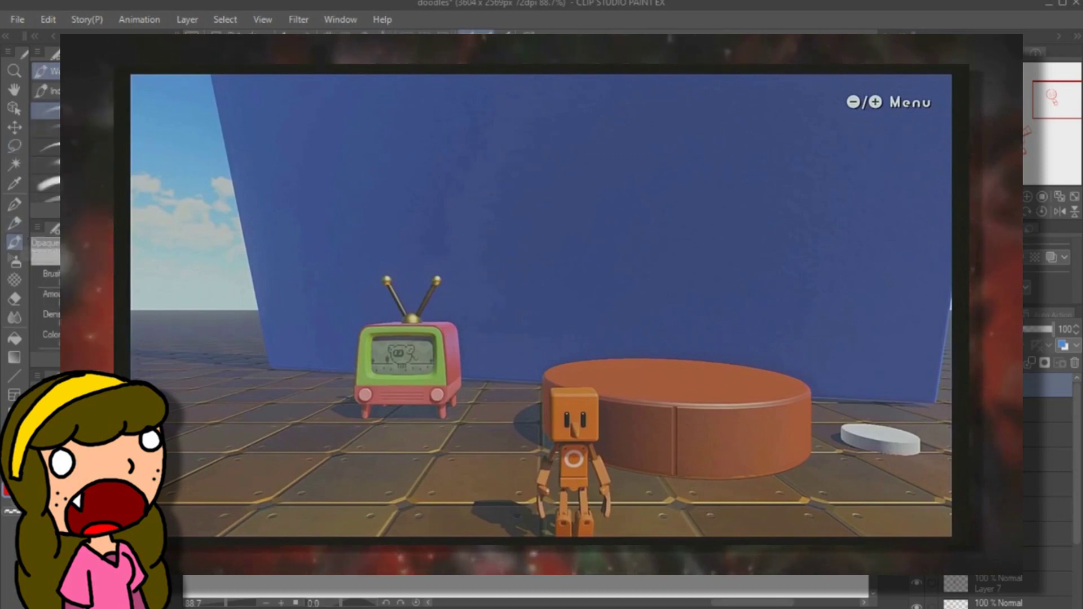
{"action": "key", "text": "m"}
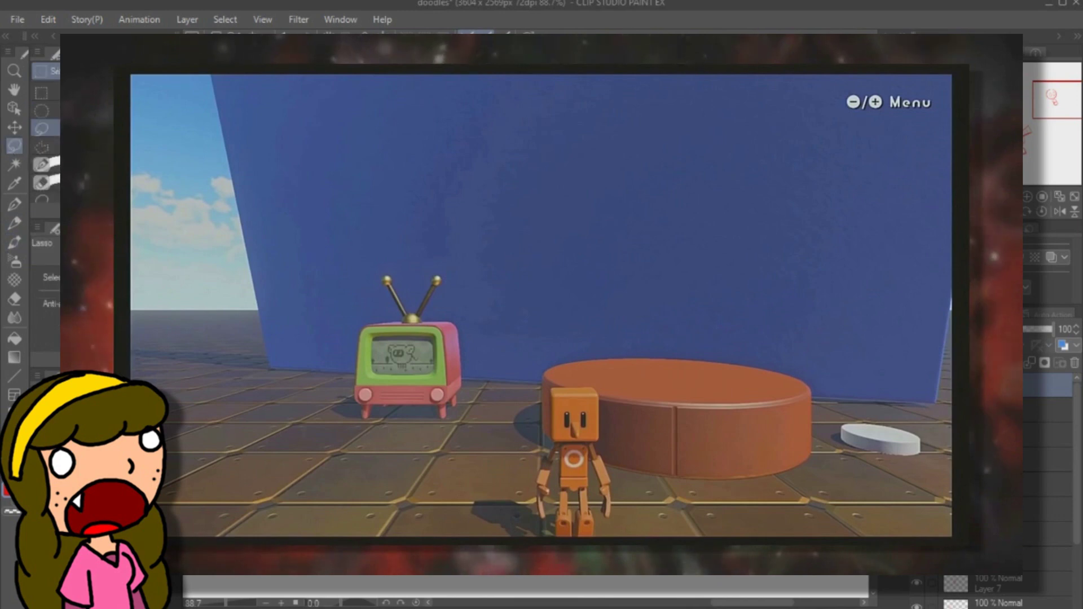
{"action": "key", "text": "b"}
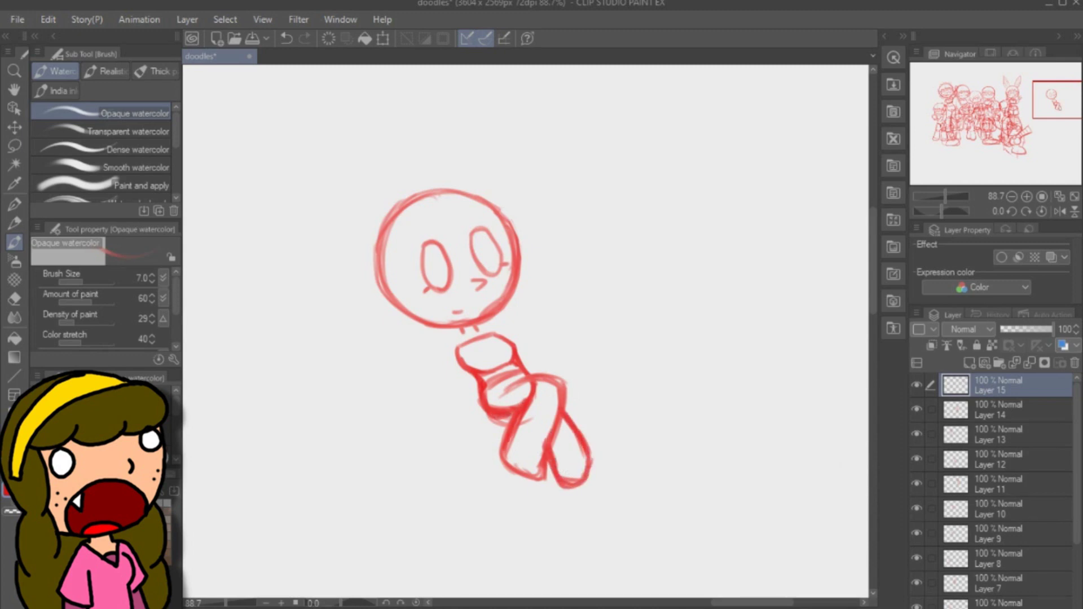
Erase the overlapping lines at the hip and thigh, then lasso and reshape the legs with a transform.
{"action": "left_click", "coordinate": [15, 299]}
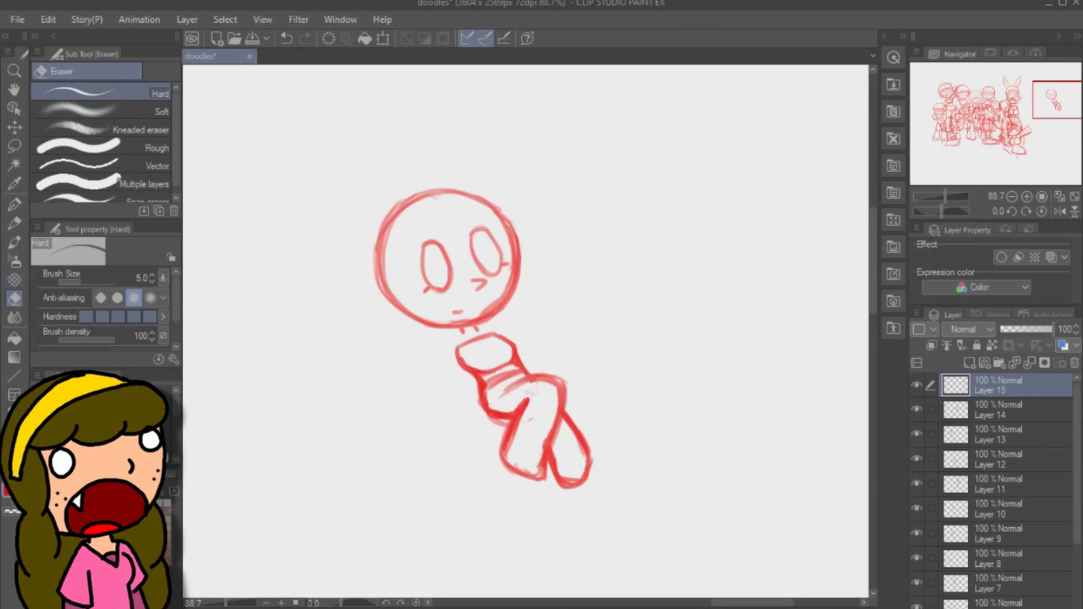
{"action": "left_click", "coordinate": [14, 145]}
{"action": "key", "text": "ctrl+t"}
{"action": "mouse_move", "coordinate": [607, 464]}
{"action": "left_mouse_down"}
{"action": "mouse_move", "coordinate": [583, 448]}
{"action": "mouse_move", "coordinate": [570, 476]}
{"action": "left_mouse_up"}
{"action": "key", "text": "Return"}
{"action": "key", "text": "ctrl+d"}
Sketch both arms from the shoulders and the first locks of the fringe across the forehead.
{"action": "left_click", "coordinate": [15, 243]}
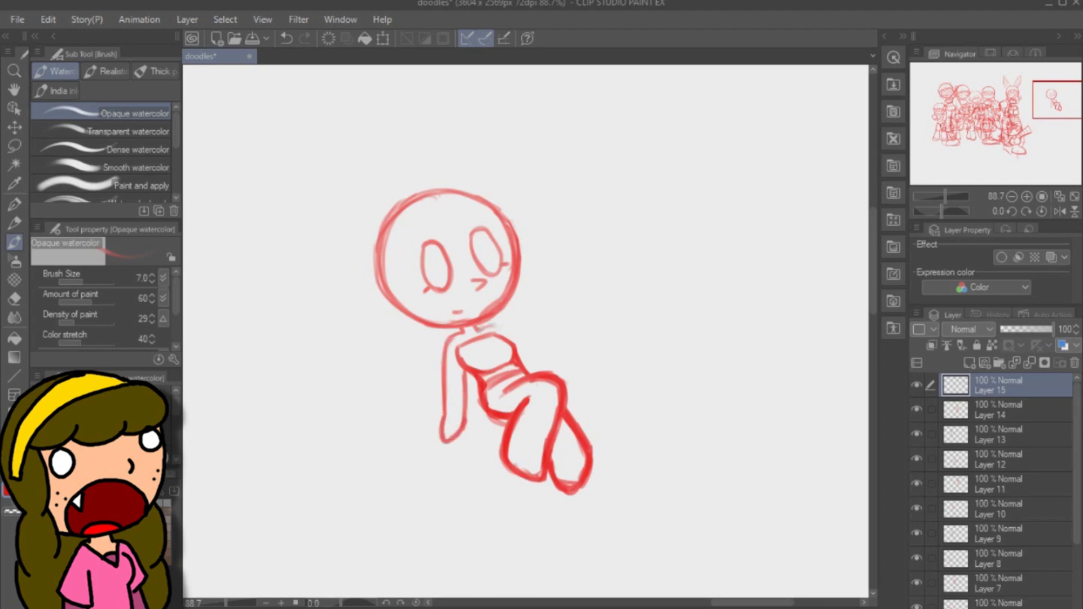
{"action": "left_click_drag", "start_coordinate": [872, 282], "coordinate": [872, 246]}
{"action": "left_click", "coordinate": [14, 146]}
{"action": "left_click", "coordinate": [14, 242]}
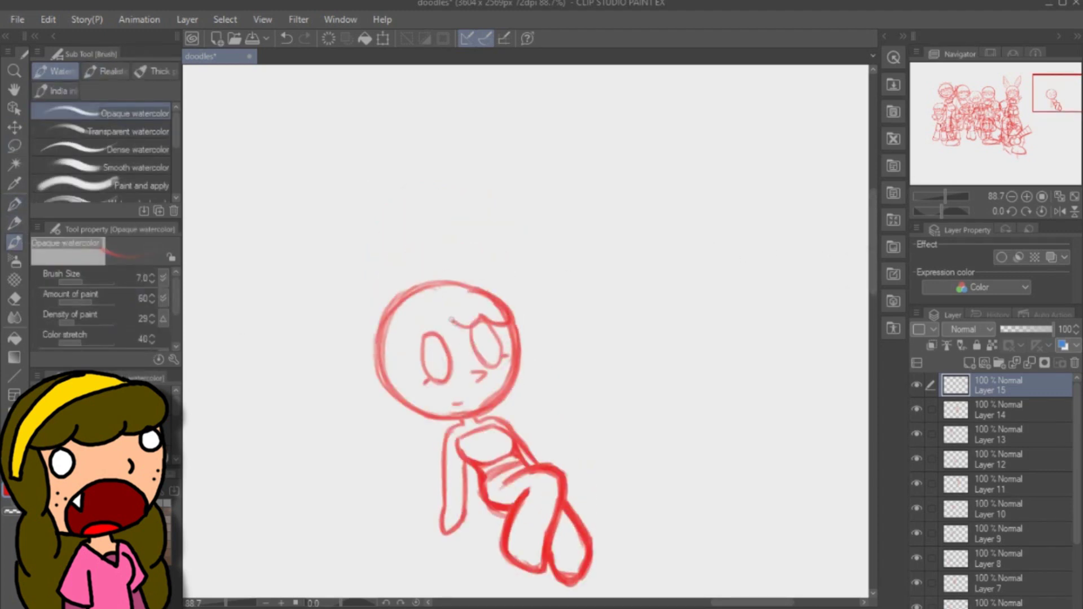
Lasso and transform the facial features inside the head, then sketch the rest of the jagged fringe.
{"action": "key", "text": "m"}
{"action": "left_click_drag", "start_coordinate": [446, 330], "coordinate": [485, 316]}
{"action": "key", "text": "ctrl+t"}
{"action": "key", "text": "Return"}
{"action": "key", "text": "ctrl+t"}
{"action": "key", "text": "Return"}
{"action": "key", "text": "ctrl+d"}
{"action": "left_click", "coordinate": [14, 242]}
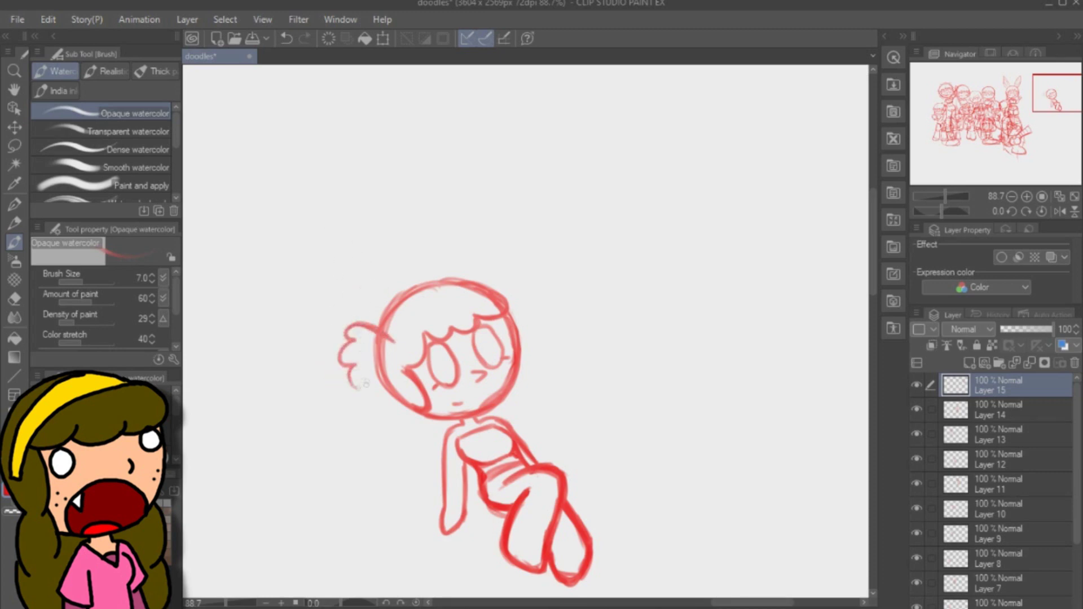
Undo the scalloped bun and sketch a frilled, cup-shaped hair ornament left of the head on a new layer.
{"action": "key", "text": "ctrl+z"}
{"action": "left_click", "coordinate": [917, 385]}
{"action": "left_click", "coordinate": [916, 385]}
{"action": "left_click", "coordinate": [969, 362]}
{"action": "left_click", "coordinate": [968, 363]}
{"action": "key", "text": "ctrl+z"}
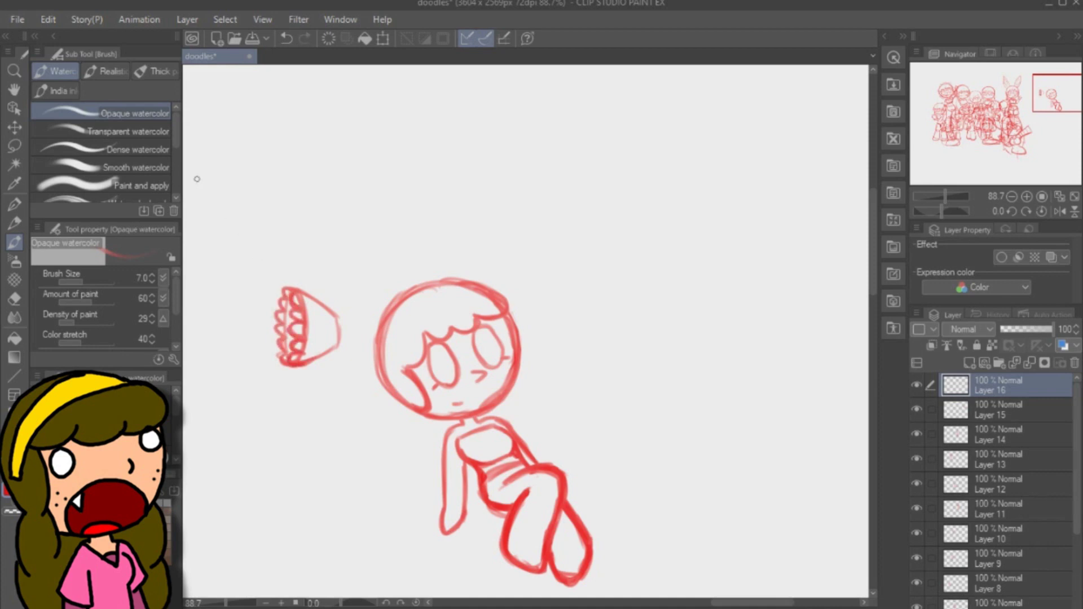
Erase and redraw the ornament's closing edge, then lasso it and transform it onto the head.
{"action": "key", "text": "e"}
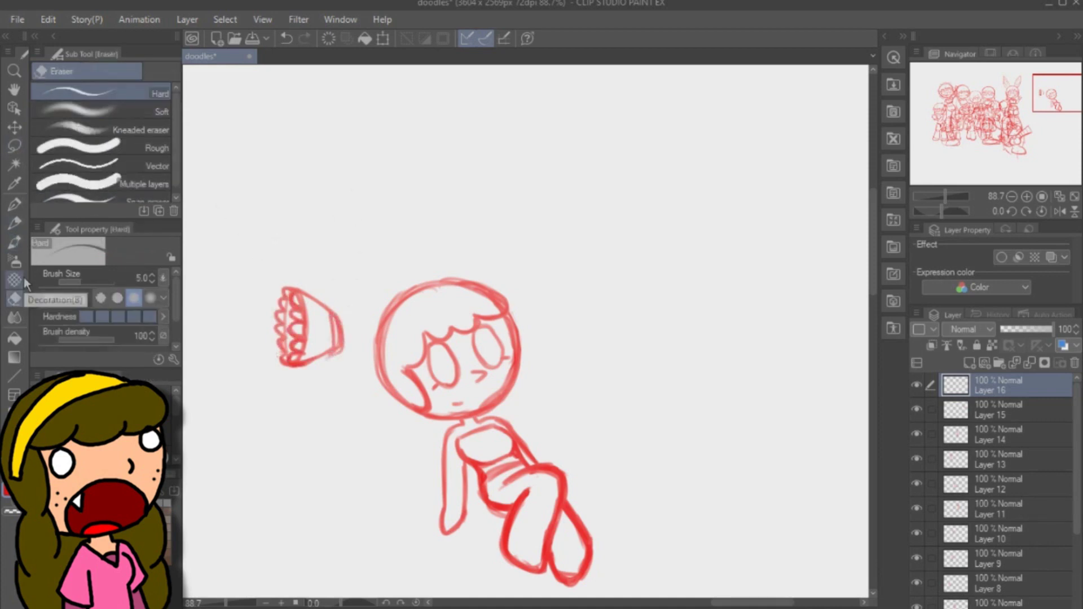
{"action": "key", "text": "b"}
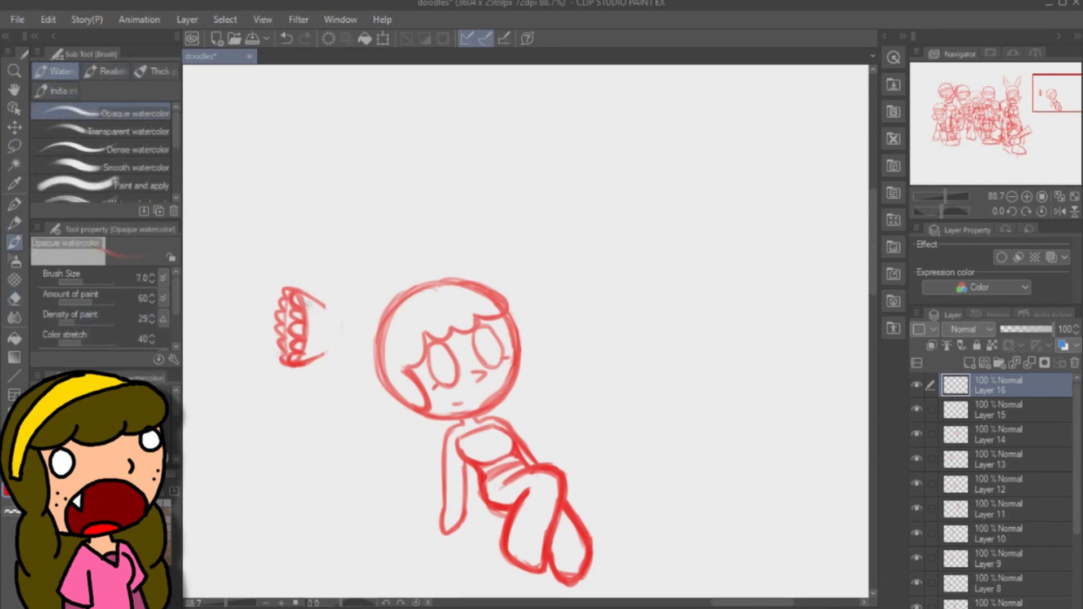
{"action": "key", "text": "m"}
{"action": "left_click_drag", "start_coordinate": [333, 293], "coordinate": [343, 372]}
{"action": "key", "text": "ctrl+t"}
{"action": "mouse_move", "coordinate": [364, 337]}
{"action": "left_mouse_down"}
{"action": "mouse_move", "coordinate": [363, 353]}
{"action": "mouse_move", "coordinate": [375, 346]}
{"action": "mouse_move", "coordinate": [377, 355]}
{"action": "mouse_move", "coordinate": [537, 295]}
{"action": "mouse_move", "coordinate": [614, 307]}
{"action": "left_mouse_up"}
{"action": "key", "text": "Return"}
Duplicate the frilled ornament, flip and rotate the copy, and place it on the opposite side of the head.
{"action": "key", "text": "ctrl+c"}
{"action": "key", "text": "ctrl+v"}
{"action": "key", "text": "ctrl+t"}
{"action": "key", "text": "h"}
{"action": "left_click_drag", "start_coordinate": [634, 305], "coordinate": [502, 265]}
{"action": "mouse_move", "coordinate": [564, 253]}
{"action": "left_mouse_down"}
{"action": "mouse_move", "coordinate": [553, 239]}
{"action": "mouse_move", "coordinate": [511, 242]}
{"action": "mouse_move", "coordinate": [542, 282]}
{"action": "mouse_move", "coordinate": [525, 265]}
{"action": "mouse_move", "coordinate": [530, 313]}
{"action": "left_mouse_up"}
{"action": "key", "text": "Return"}
{"action": "key", "text": "ctrl+d"}
{"action": "key", "text": "e"}
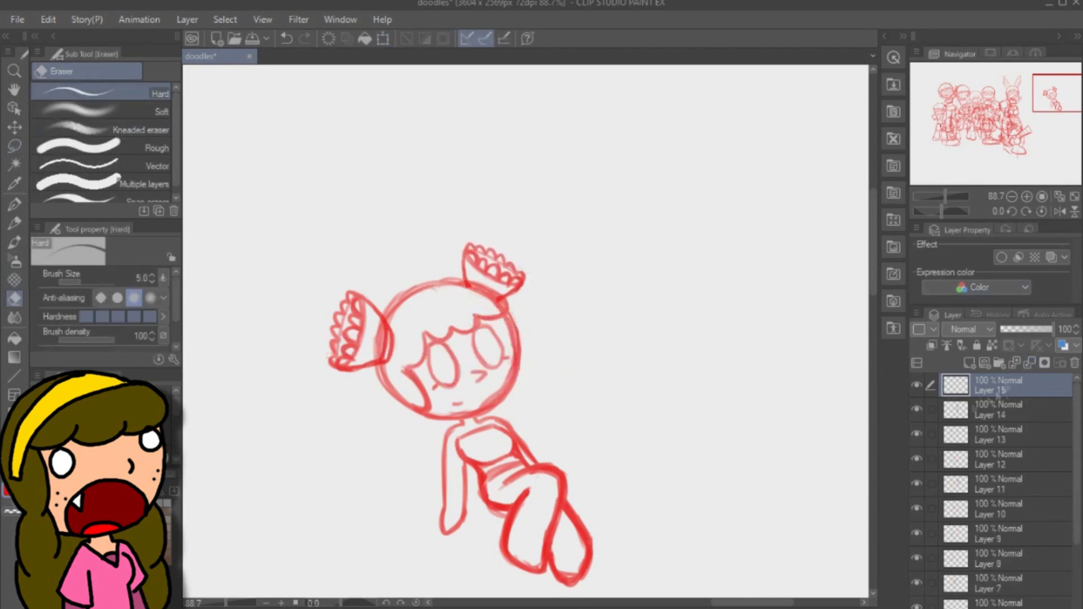
Sketch the outfit's neckline, a cuff line at the wrist and bands across the lower legs.
{"action": "key", "text": "b"}
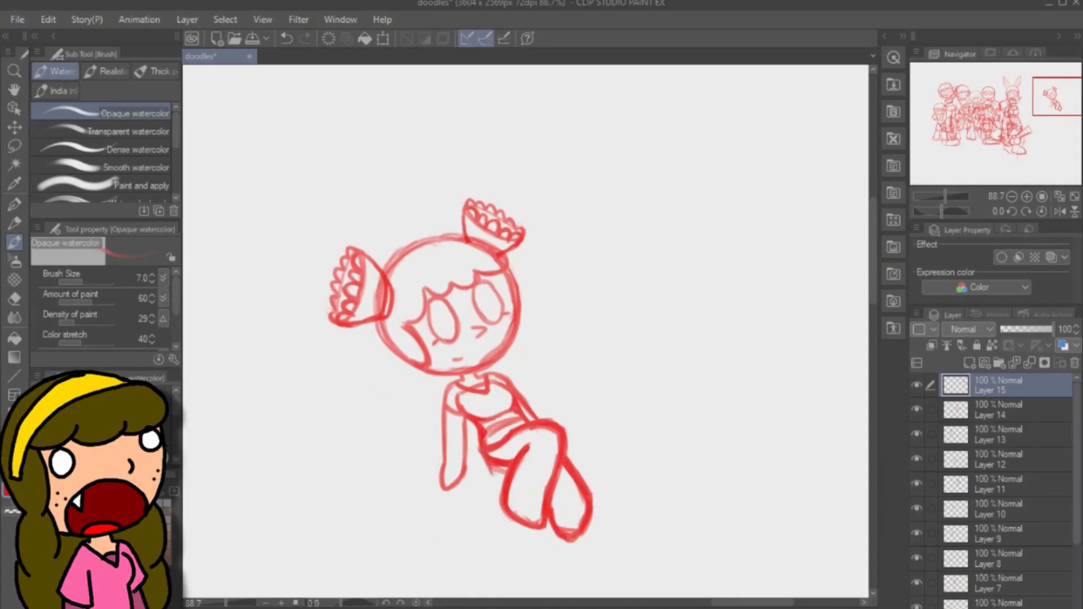
{"action": "mouse_move", "coordinate": [484, 480]}
{"action": "left_mouse_down"}
{"action": "mouse_move", "coordinate": [553, 429]}
{"action": "mouse_move", "coordinate": [571, 439]}
{"action": "mouse_move", "coordinate": [567, 457]}
{"action": "mouse_move", "coordinate": [500, 484]}
{"action": "mouse_move", "coordinate": [543, 500]}
{"action": "mouse_move", "coordinate": [582, 498]}
{"action": "left_mouse_up"}
{"action": "key", "text": "ctrl+z"}
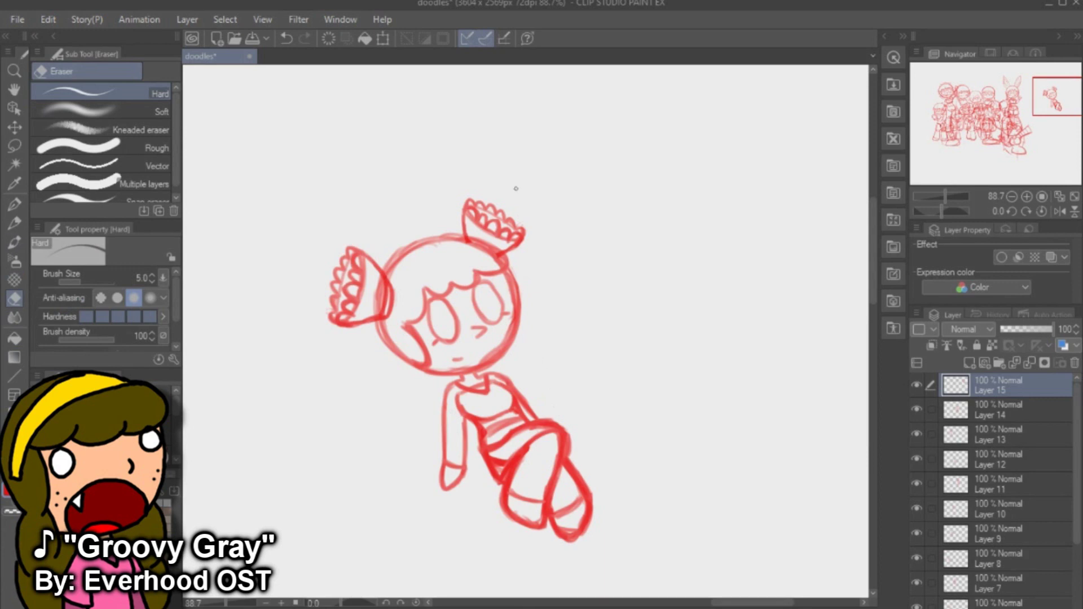
Add a new layer and try wing strokes from the torso toward the upper right, then undo them.
{"action": "key", "text": "b"}
{"action": "left_click", "coordinate": [969, 363]}
{"action": "left_click_drag", "start_coordinate": [485, 360], "coordinate": [546, 259]}
{"action": "left_click_drag", "start_coordinate": [507, 305], "coordinate": [571, 237]}
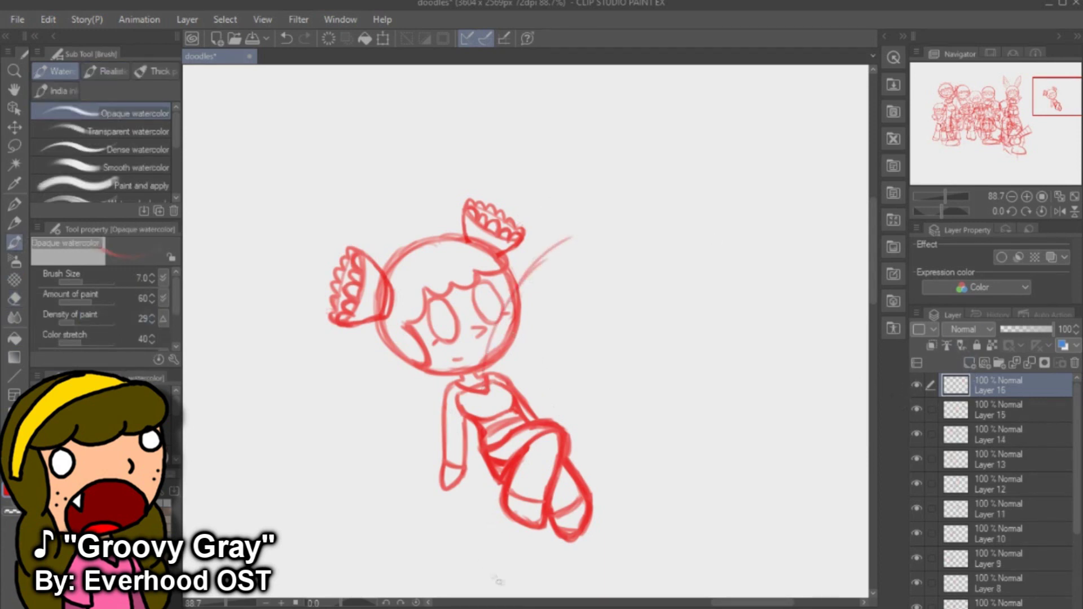
{"action": "key", "text": "ctrl+z"}
{"action": "key", "text": "ctrl+z"}
Sketch a long upper wing and a shorter lower wing extending left from the character's back.
{"action": "left_click_drag", "start_coordinate": [752, 602], "coordinate": [730, 602]}
{"action": "left_click_drag", "start_coordinate": [620, 370], "coordinate": [488, 358]}
{"action": "key", "text": "ctrl+z"}
{"action": "key", "text": "ctrl+z"}
{"action": "mouse_move", "coordinate": [620, 370]}
{"action": "left_mouse_down"}
{"action": "mouse_move", "coordinate": [623, 416]}
{"action": "mouse_move", "coordinate": [468, 394]}
{"action": "mouse_move", "coordinate": [598, 423]}
{"action": "mouse_move", "coordinate": [649, 401]}
{"action": "mouse_move", "coordinate": [586, 490]}
{"action": "mouse_move", "coordinate": [649, 457]}
{"action": "left_mouse_up"}
{"action": "left_click_drag", "start_coordinate": [586, 435], "coordinate": [615, 493]}
{"action": "left_click_drag", "start_coordinate": [626, 417], "coordinate": [468, 412]}
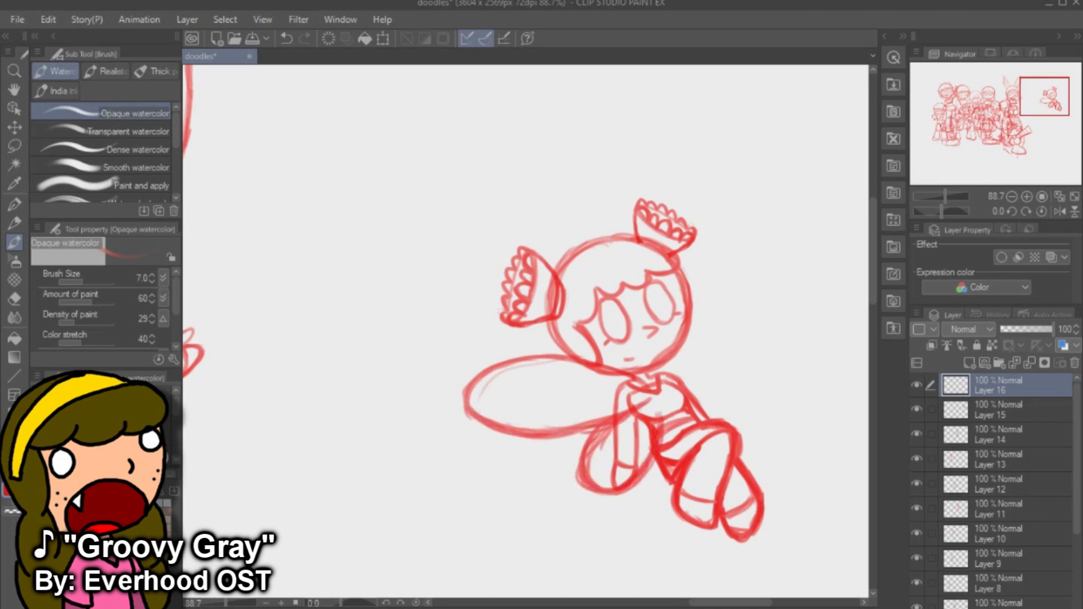
Lasso the sketched wings and adjust their fit against the back with a transform.
{"action": "left_click", "coordinate": [15, 145]}
{"action": "left_click_drag", "start_coordinate": [665, 342], "coordinate": [675, 491]}
{"action": "key", "text": "ctrl+t"}
{"action": "left_click_drag", "start_coordinate": [646, 411], "coordinate": [698, 426]}
{"action": "left_click_drag", "start_coordinate": [642, 424], "coordinate": [643, 417]}
{"action": "key", "text": "Return"}
Lasso the pair of wings, duplicate them, and mirror, resize and position the copy extending from the other side of the character's back.
{"action": "mouse_move", "coordinate": [659, 329]}
{"action": "left_mouse_down"}
{"action": "mouse_move", "coordinate": [689, 514]}
{"action": "mouse_move", "coordinate": [699, 473]}
{"action": "left_mouse_up"}
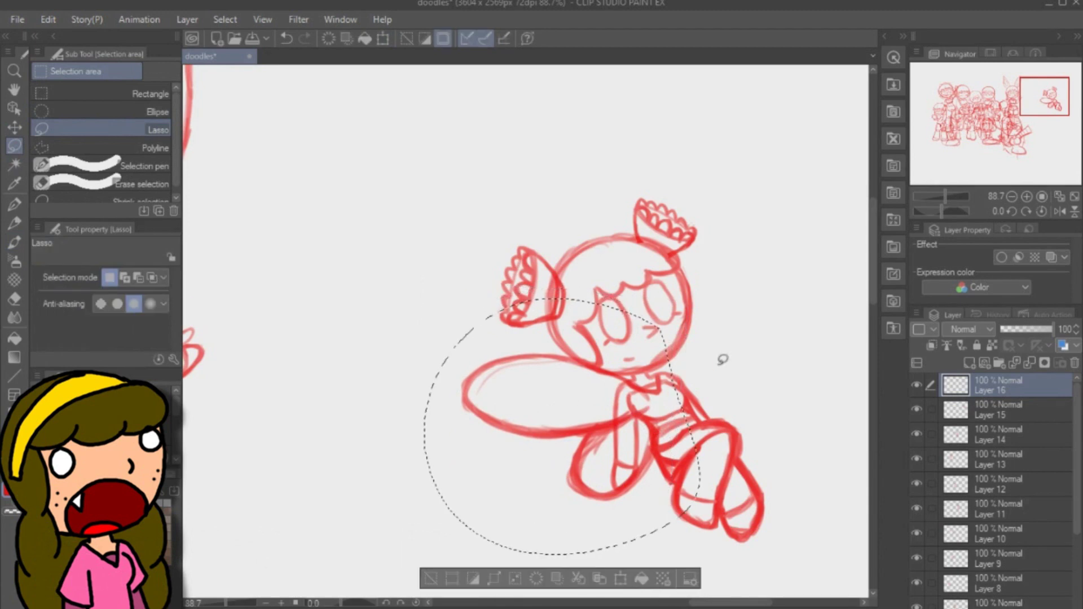
{"action": "key", "text": "ctrl+c"}
{"action": "key", "text": "ctrl+v"}
{"action": "key", "text": "ctrl+t"}
{"action": "left_click_drag", "start_coordinate": [428, 428], "coordinate": [870, 353]}
{"action": "left_click_drag", "start_coordinate": [784, 266], "coordinate": [750, 270]}
{"action": "left_click_drag", "start_coordinate": [790, 389], "coordinate": [732, 364]}
{"action": "left_click_drag", "start_coordinate": [834, 312], "coordinate": [782, 293]}
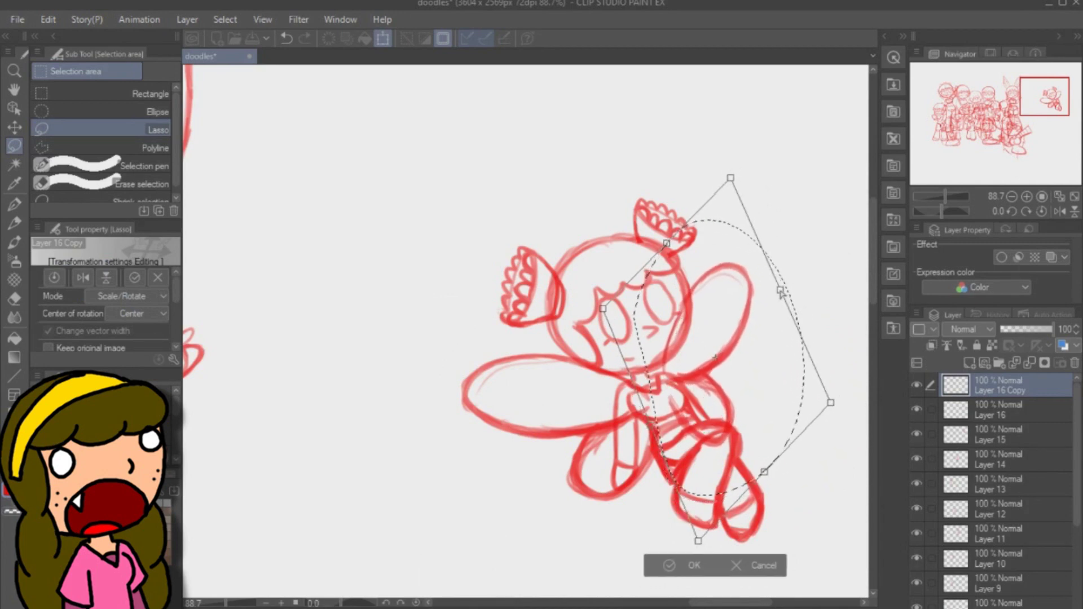
{"action": "key", "text": "Return"}
Erase the duplicated wing lines that overlap the character's neck and torso.
{"action": "key", "text": "e"}
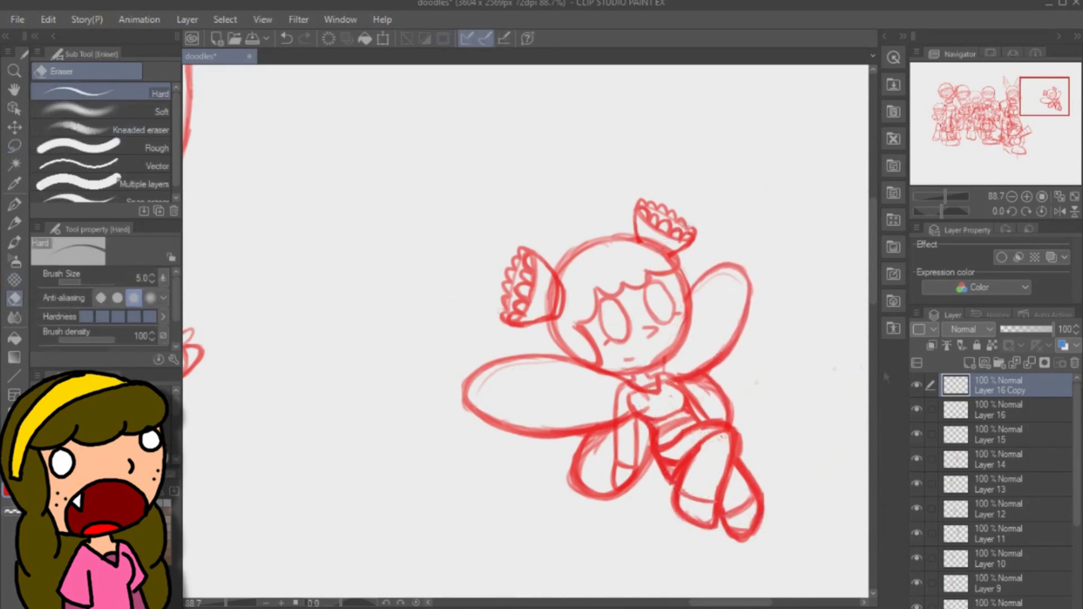
{"action": "left_click_drag", "start_coordinate": [642, 391], "coordinate": [627, 420]}
{"action": "left_click_drag", "start_coordinate": [627, 420], "coordinate": [642, 412]}
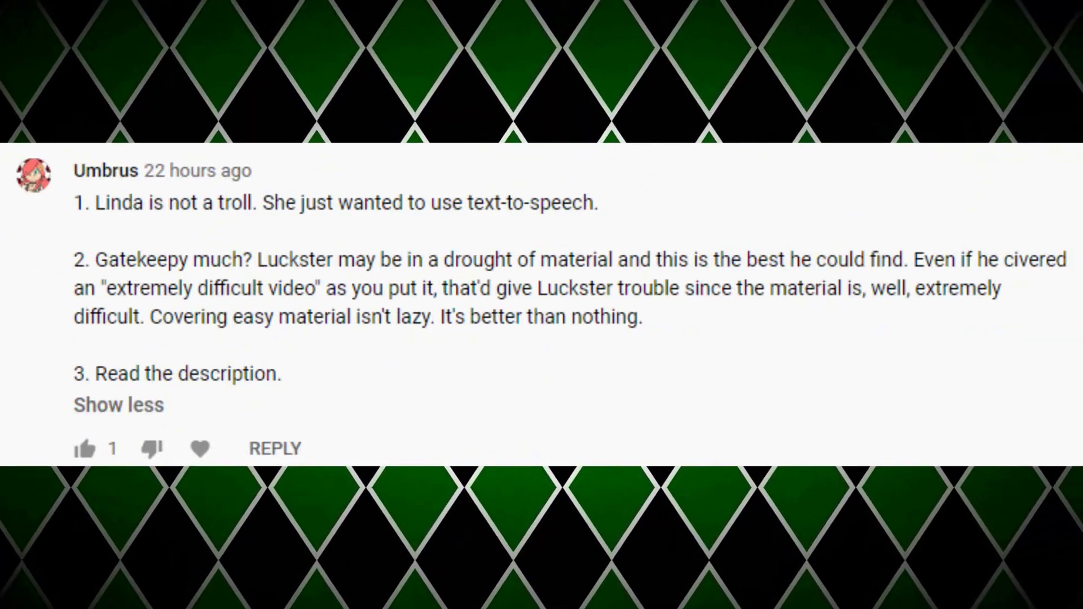
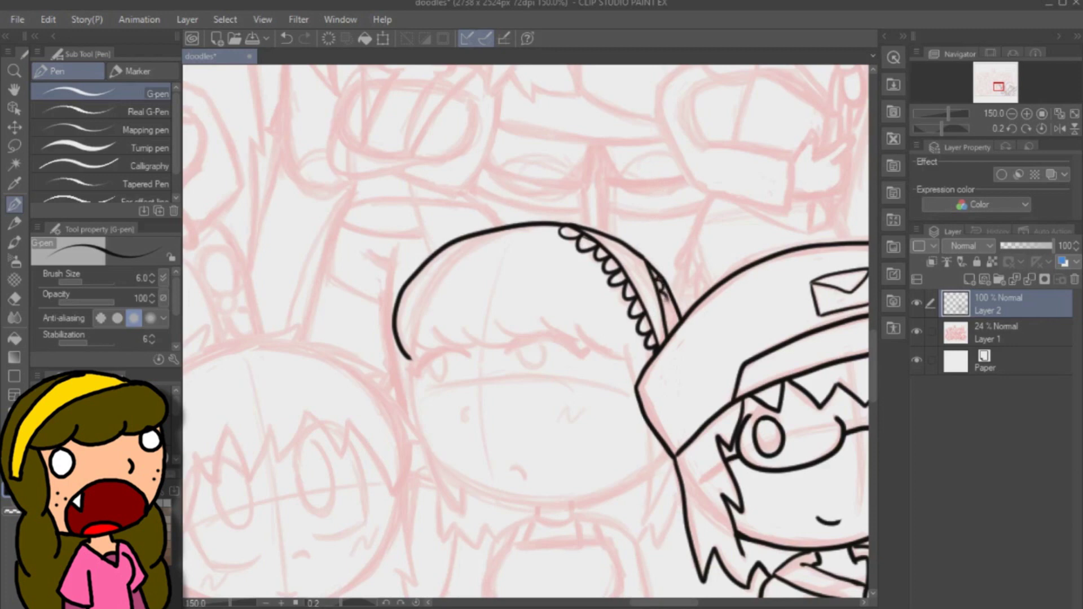
Ink the face contour and chin of the girl with the frilled headband, plus a pointed hair strand beside her right cheek.
{"action": "mouse_move", "coordinate": [410, 350]}
{"action": "left_mouse_down"}
{"action": "mouse_move", "coordinate": [443, 465]}
{"action": "mouse_move", "coordinate": [412, 406]}
{"action": "mouse_move", "coordinate": [509, 500]}
{"action": "mouse_move", "coordinate": [654, 468]}
{"action": "left_mouse_up"}
{"action": "key", "text": "ctrl+z"}
{"action": "mouse_move", "coordinate": [650, 428]}
{"action": "left_mouse_down"}
{"action": "mouse_move", "coordinate": [652, 473]}
{"action": "mouse_move", "coordinate": [674, 457]}
{"action": "left_mouse_up"}
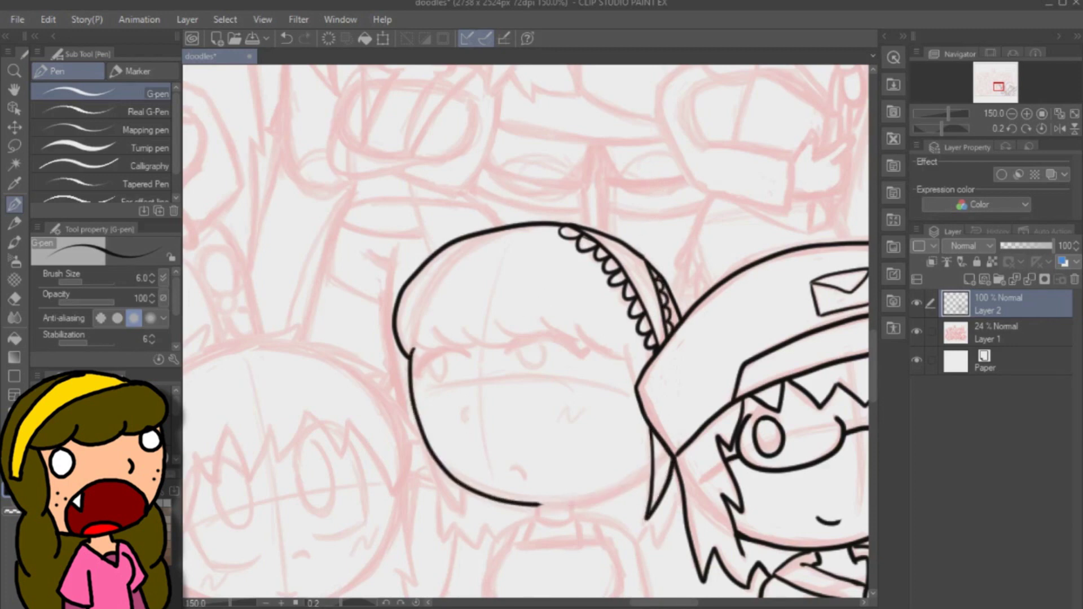
{"action": "left_click_drag", "start_coordinate": [535, 503], "coordinate": [652, 466]}
Ink the headband girl's scalloped bangs across the forehead following the faded sketch.
{"action": "left_click_drag", "start_coordinate": [410, 337], "coordinate": [471, 349]}
{"action": "left_click_drag", "start_coordinate": [461, 325], "coordinate": [540, 340]}
{"action": "left_click_drag", "start_coordinate": [539, 316], "coordinate": [578, 338]}
{"action": "left_click_drag", "start_coordinate": [576, 323], "coordinate": [620, 356]}
{"action": "left_click_drag", "start_coordinate": [624, 350], "coordinate": [635, 375]}
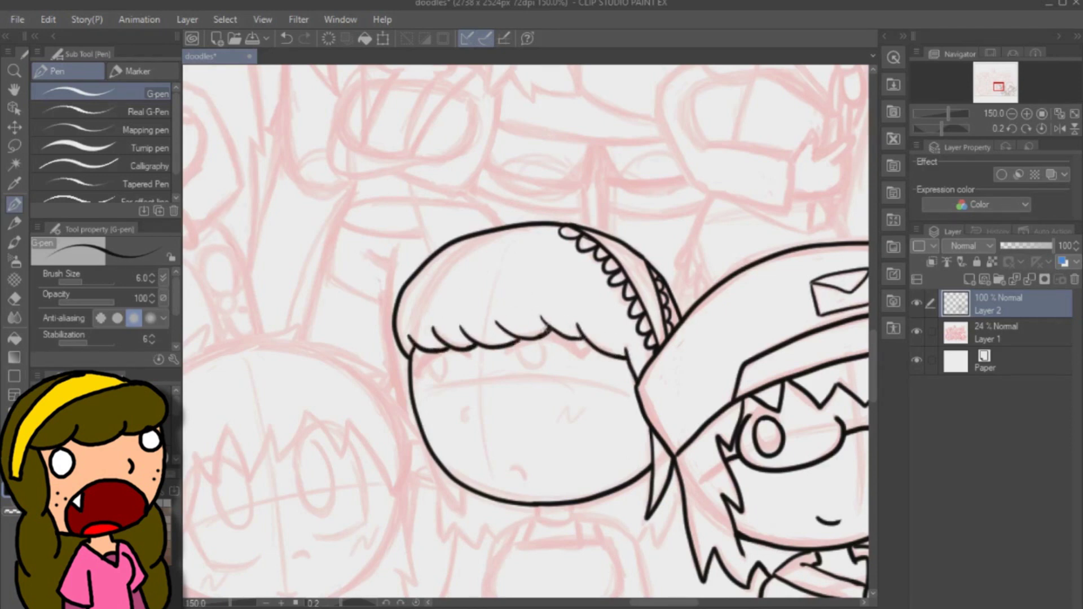
Ink the headband girl's small nose curve, cheek mark, frowning mouth and left eye with lashes.
{"action": "left_click_drag", "start_coordinate": [467, 405], "coordinate": [460, 421]}
{"action": "left_click_drag", "start_coordinate": [557, 421], "coordinate": [590, 402]}
{"action": "key", "text": "ctrl+z"}
{"action": "left_click_drag", "start_coordinate": [512, 469], "coordinate": [525, 480]}
{"action": "mouse_move", "coordinate": [417, 376]}
{"action": "left_mouse_down"}
{"action": "mouse_move", "coordinate": [437, 355]}
{"action": "mouse_move", "coordinate": [468, 355]}
{"action": "left_mouse_up"}
{"action": "key", "text": "ctrl+z"}
{"action": "left_click_drag", "start_coordinate": [430, 361], "coordinate": [444, 357]}
{"action": "left_click_drag", "start_coordinate": [418, 374], "coordinate": [402, 372]}
Ink the headband girl's right eye with its heavy upper lash, undoing strokes that miss the sketch.
{"action": "mouse_move", "coordinate": [509, 352]}
{"action": "left_mouse_down"}
{"action": "mouse_move", "coordinate": [576, 354]}
{"action": "mouse_move", "coordinate": [556, 337]}
{"action": "mouse_move", "coordinate": [588, 349]}
{"action": "mouse_move", "coordinate": [541, 352]}
{"action": "left_mouse_up"}
{"action": "key", "text": "ctrl+z"}
{"action": "key", "text": "ctrl+z"}
{"action": "key", "text": "ctrl+z"}
{"action": "key", "text": "ctrl+z"}
{"action": "mouse_move", "coordinate": [516, 349]}
{"action": "left_mouse_down"}
{"action": "mouse_move", "coordinate": [528, 365]}
{"action": "mouse_move", "coordinate": [540, 341]}
{"action": "left_mouse_up"}
{"action": "key", "text": "ctrl+z"}
Ink the headband girl's neck and the pointed hair strands hanging beside the left of her face.
{"action": "left_click_drag", "start_coordinate": [872, 337], "coordinate": [873, 350]}
{"action": "mouse_move", "coordinate": [426, 352]}
{"action": "left_mouse_down"}
{"action": "mouse_move", "coordinate": [459, 423]}
{"action": "mouse_move", "coordinate": [461, 391]}
{"action": "left_mouse_up"}
{"action": "left_click_drag", "start_coordinate": [873, 353], "coordinate": [873, 327]}
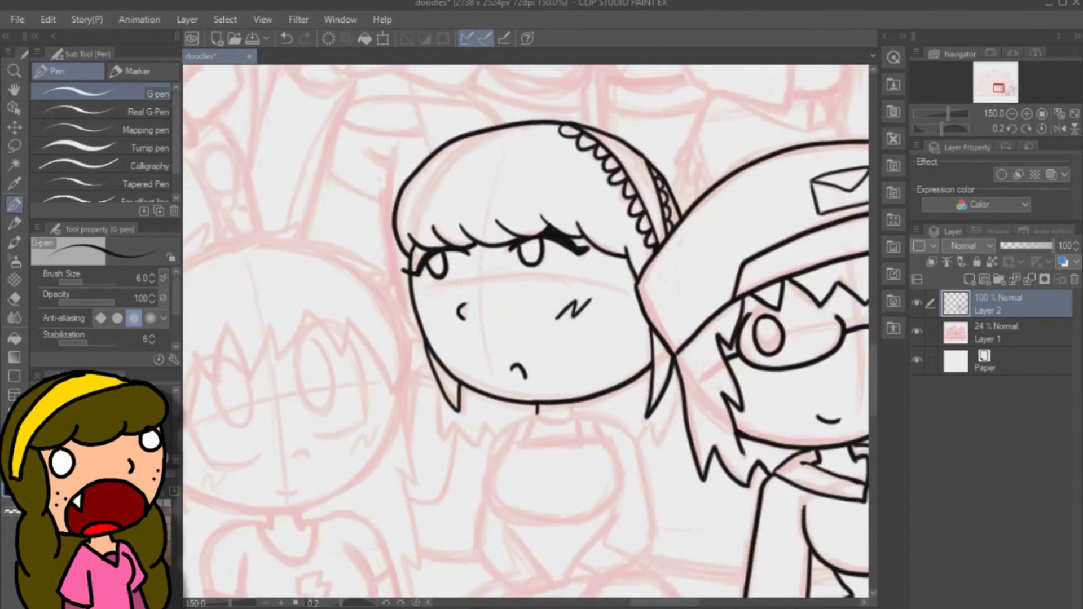
{"action": "left_click_drag", "start_coordinate": [873, 352], "coordinate": [873, 361]}
{"action": "left_click_drag", "start_coordinate": [569, 334], "coordinate": [570, 344]}
{"action": "mouse_move", "coordinate": [439, 318]}
{"action": "left_mouse_down"}
{"action": "mouse_move", "coordinate": [444, 372]}
{"action": "mouse_move", "coordinate": [485, 357]}
{"action": "mouse_move", "coordinate": [529, 455]}
{"action": "left_mouse_up"}
{"action": "left_click_drag", "start_coordinate": [873, 357], "coordinate": [874, 364]}
{"action": "key", "text": "ctrl+z"}
Ink the headband girl's chest curves, both shoulders and the neckline of her top.
{"action": "left_click_drag", "start_coordinate": [501, 335], "coordinate": [530, 408]}
{"action": "left_click_drag", "start_coordinate": [610, 335], "coordinate": [582, 404]}
{"action": "left_click_drag", "start_coordinate": [571, 296], "coordinate": [649, 410]}
{"action": "mouse_move", "coordinate": [536, 296]}
{"action": "left_mouse_down"}
{"action": "mouse_move", "coordinate": [499, 313]}
{"action": "mouse_move", "coordinate": [487, 354]}
{"action": "left_mouse_up"}
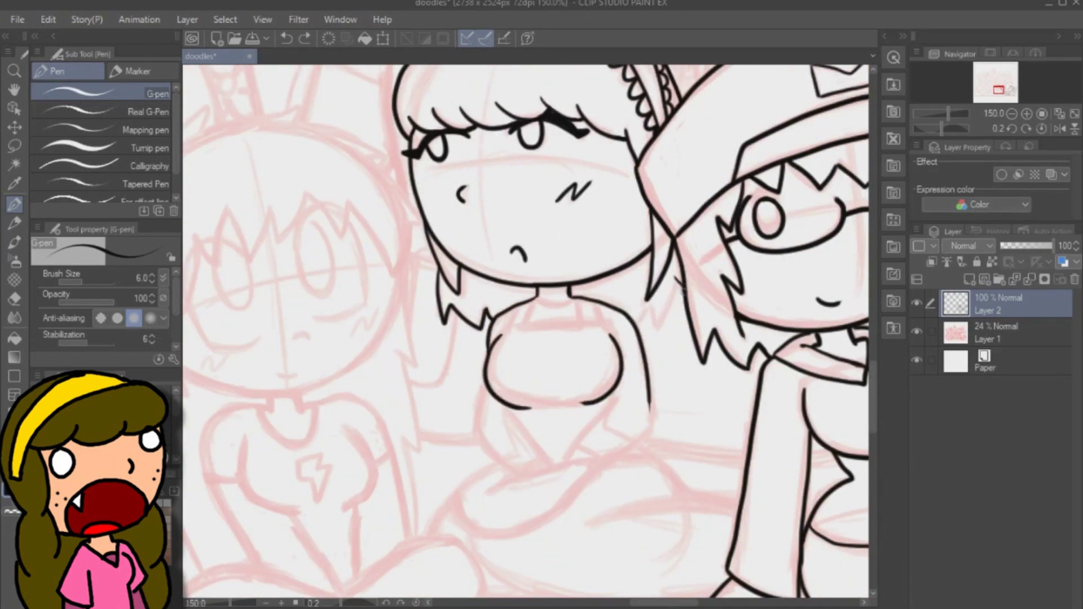
{"action": "scroll", "coordinate": [879, 364], "scroll_direction": "up", "scroll_amount": 2}
{"action": "left_click_drag", "start_coordinate": [538, 355], "coordinate": [576, 384]}
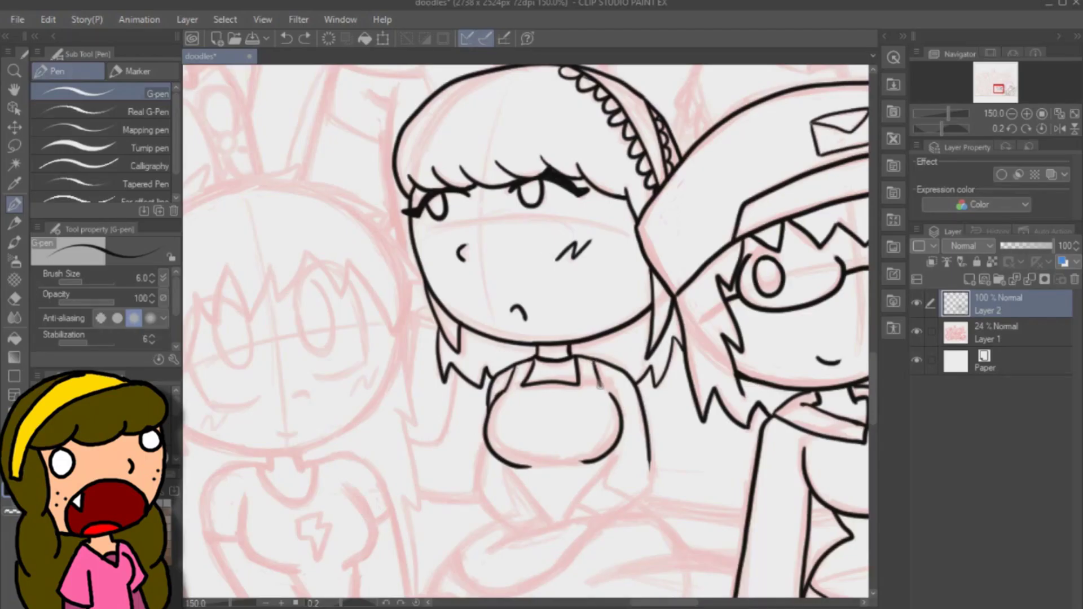
Ink the headband girl's forearms resting together, her waist and the upper line of her lap.
{"action": "scroll", "coordinate": [620, 394], "scroll_direction": "down", "scroll_amount": 3}
{"action": "mouse_move", "coordinate": [615, 332]}
{"action": "left_mouse_down"}
{"action": "mouse_move", "coordinate": [561, 395]}
{"action": "mouse_move", "coordinate": [652, 361]}
{"action": "mouse_move", "coordinate": [604, 398]}
{"action": "left_mouse_up"}
{"action": "left_click_drag", "start_coordinate": [604, 393], "coordinate": [487, 433]}
{"action": "key", "text": "ctrl+z"}
{"action": "key", "text": "ctrl+y"}
{"action": "left_click_drag", "start_coordinate": [576, 377], "coordinate": [605, 397]}
{"action": "mouse_move", "coordinate": [486, 332]}
{"action": "left_mouse_down"}
{"action": "mouse_move", "coordinate": [479, 367]}
{"action": "mouse_move", "coordinate": [513, 411]}
{"action": "left_mouse_up"}
{"action": "mouse_move", "coordinate": [506, 352]}
{"action": "left_mouse_down"}
{"action": "mouse_move", "coordinate": [549, 395]}
{"action": "mouse_move", "coordinate": [537, 389]}
{"action": "left_mouse_up"}
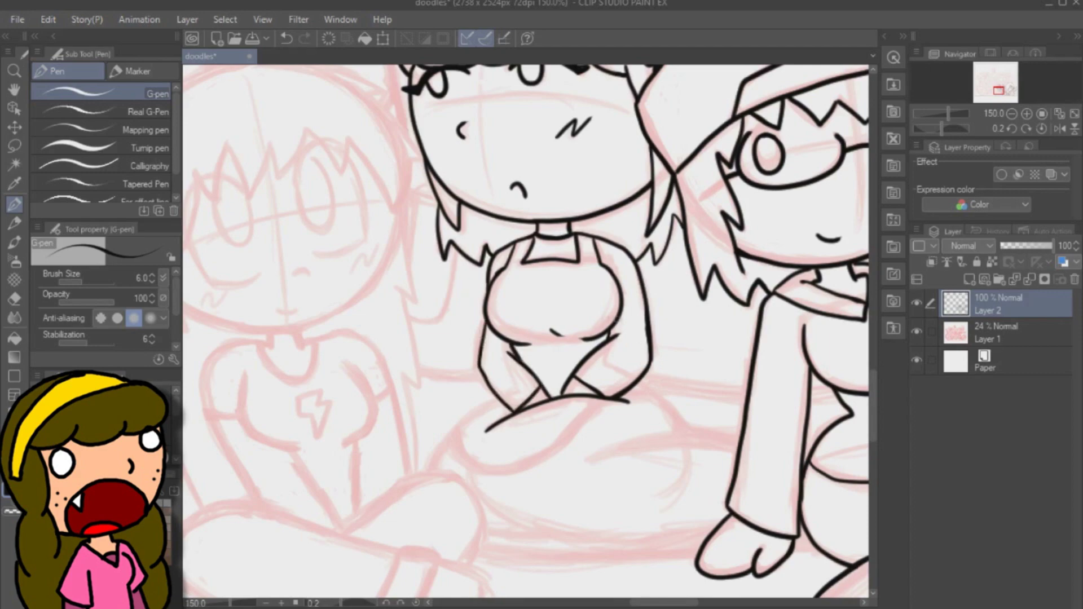
{"action": "left_click_drag", "start_coordinate": [609, 333], "coordinate": [601, 343]}
Ink the jagged hair outline over the head of the neighbouring long-haired girl, redoing strokes that miss the sketch.
{"action": "left_click_drag", "start_coordinate": [873, 394], "coordinate": [873, 409]}
{"action": "left_click_drag", "start_coordinate": [647, 602], "coordinate": [632, 603]}
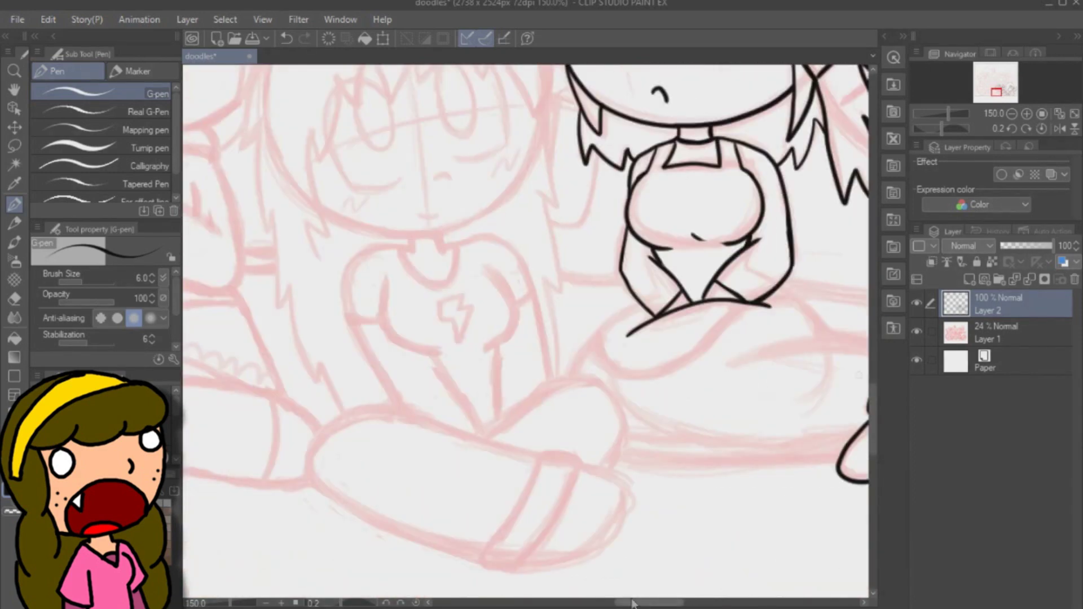
{"action": "left_click_drag", "start_coordinate": [873, 418], "coordinate": [873, 387]}
{"action": "left_click_drag", "start_coordinate": [516, 225], "coordinate": [563, 282]}
{"action": "mouse_move", "coordinate": [563, 285]}
{"action": "left_mouse_down"}
{"action": "mouse_move", "coordinate": [539, 340]}
{"action": "mouse_move", "coordinate": [496, 268]}
{"action": "left_mouse_up"}
{"action": "mouse_move", "coordinate": [435, 189]}
{"action": "left_mouse_down"}
{"action": "mouse_move", "coordinate": [521, 213]}
{"action": "mouse_move", "coordinate": [515, 226]}
{"action": "left_mouse_up"}
{"action": "key", "text": "ctrl+z"}
{"action": "key", "text": "ctrl+z"}
{"action": "key", "text": "ctrl+z"}
{"action": "key", "text": "ctrl+z"}
{"action": "mouse_move", "coordinate": [437, 187]}
{"action": "left_mouse_down"}
{"action": "mouse_move", "coordinate": [510, 207]}
{"action": "mouse_move", "coordinate": [509, 221]}
{"action": "left_mouse_up"}
{"action": "left_click_drag", "start_coordinate": [509, 221], "coordinate": [562, 285]}
{"action": "mouse_move", "coordinate": [561, 286]}
{"action": "left_mouse_down"}
{"action": "mouse_move", "coordinate": [542, 323]}
{"action": "mouse_move", "coordinate": [490, 265]}
{"action": "left_mouse_up"}
Ink the long-haired girl's face contour, the hair edge on its left and the curled strand on top.
{"action": "left_click_drag", "start_coordinate": [668, 603], "coordinate": [655, 603]}
{"action": "left_click_drag", "start_coordinate": [873, 388], "coordinate": [873, 377]}
{"action": "mouse_move", "coordinate": [621, 342]}
{"action": "left_mouse_down"}
{"action": "mouse_move", "coordinate": [535, 364]}
{"action": "mouse_move", "coordinate": [497, 352]}
{"action": "mouse_move", "coordinate": [490, 402]}
{"action": "mouse_move", "coordinate": [443, 507]}
{"action": "mouse_move", "coordinate": [457, 555]}
{"action": "left_mouse_up"}
{"action": "mouse_move", "coordinate": [427, 301]}
{"action": "left_mouse_down"}
{"action": "mouse_move", "coordinate": [479, 244]}
{"action": "mouse_move", "coordinate": [569, 259]}
{"action": "mouse_move", "coordinate": [395, 338]}
{"action": "mouse_move", "coordinate": [388, 430]}
{"action": "left_mouse_up"}
{"action": "mouse_move", "coordinate": [424, 302]}
{"action": "left_mouse_down"}
{"action": "mouse_move", "coordinate": [416, 269]}
{"action": "mouse_move", "coordinate": [403, 265]}
{"action": "left_mouse_up"}
Ink the long-haired girl's spiky bangs across the forehead, undoing strokes that do not fit the sketch.
{"action": "left_click_drag", "start_coordinate": [872, 362], "coordinate": [872, 388]}
{"action": "mouse_move", "coordinate": [449, 322]}
{"action": "left_mouse_down"}
{"action": "mouse_move", "coordinate": [472, 337]}
{"action": "mouse_move", "coordinate": [623, 322]}
{"action": "left_mouse_up"}
{"action": "key", "text": "ctrl+z"}
{"action": "mouse_move", "coordinate": [670, 228]}
{"action": "left_mouse_down"}
{"action": "mouse_move", "coordinate": [632, 314]}
{"action": "mouse_move", "coordinate": [600, 336]}
{"action": "left_mouse_up"}
{"action": "key", "text": "ctrl+z"}
{"action": "mouse_move", "coordinate": [670, 229]}
{"action": "left_mouse_down"}
{"action": "mouse_move", "coordinate": [616, 325]}
{"action": "mouse_move", "coordinate": [586, 340]}
{"action": "left_mouse_up"}
{"action": "mouse_move", "coordinate": [447, 319]}
{"action": "left_mouse_down"}
{"action": "mouse_move", "coordinate": [575, 344]}
{"action": "mouse_move", "coordinate": [530, 347]}
{"action": "mouse_move", "coordinate": [597, 339]}
{"action": "mouse_move", "coordinate": [511, 346]}
{"action": "mouse_move", "coordinate": [443, 319]}
{"action": "left_mouse_up"}
{"action": "key", "text": "ctrl+z"}
{"action": "key", "text": "ctrl+z"}
{"action": "left_click_drag", "start_coordinate": [872, 372], "coordinate": [871, 358]}
{"action": "left_click_drag", "start_coordinate": [462, 345], "coordinate": [523, 389]}
{"action": "key", "text": "ctrl+z"}
{"action": "mouse_move", "coordinate": [484, 265]}
{"action": "left_mouse_down"}
{"action": "mouse_move", "coordinate": [525, 309]}
{"action": "mouse_move", "coordinate": [590, 251]}
{"action": "left_mouse_up"}
{"action": "key", "text": "ctrl+z"}
Ink the long-haired girl's eyes, nose, smile, cheek marks and the lines framing her eyes.
{"action": "left_click_drag", "start_coordinate": [567, 289], "coordinate": [590, 250]}
{"action": "mouse_move", "coordinate": [621, 264]}
{"action": "left_mouse_down"}
{"action": "mouse_move", "coordinate": [636, 330]}
{"action": "mouse_move", "coordinate": [590, 363]}
{"action": "left_mouse_up"}
{"action": "mouse_move", "coordinate": [569, 286]}
{"action": "left_mouse_down"}
{"action": "mouse_move", "coordinate": [601, 307]}
{"action": "mouse_move", "coordinate": [576, 264]}
{"action": "left_mouse_up"}
{"action": "mouse_move", "coordinate": [568, 381]}
{"action": "left_mouse_down"}
{"action": "mouse_move", "coordinate": [581, 382]}
{"action": "mouse_move", "coordinate": [532, 387]}
{"action": "left_mouse_up"}
{"action": "left_click_drag", "start_coordinate": [476, 415], "coordinate": [505, 403]}
{"action": "left_click_drag", "start_coordinate": [617, 386], "coordinate": [644, 362]}
{"action": "left_click_drag", "start_coordinate": [551, 417], "coordinate": [566, 417]}
{"action": "left_click_drag", "start_coordinate": [620, 263], "coordinate": [640, 323]}
{"action": "key", "text": "ctrl+z"}
{"action": "left_click_drag", "start_coordinate": [621, 263], "coordinate": [639, 343]}
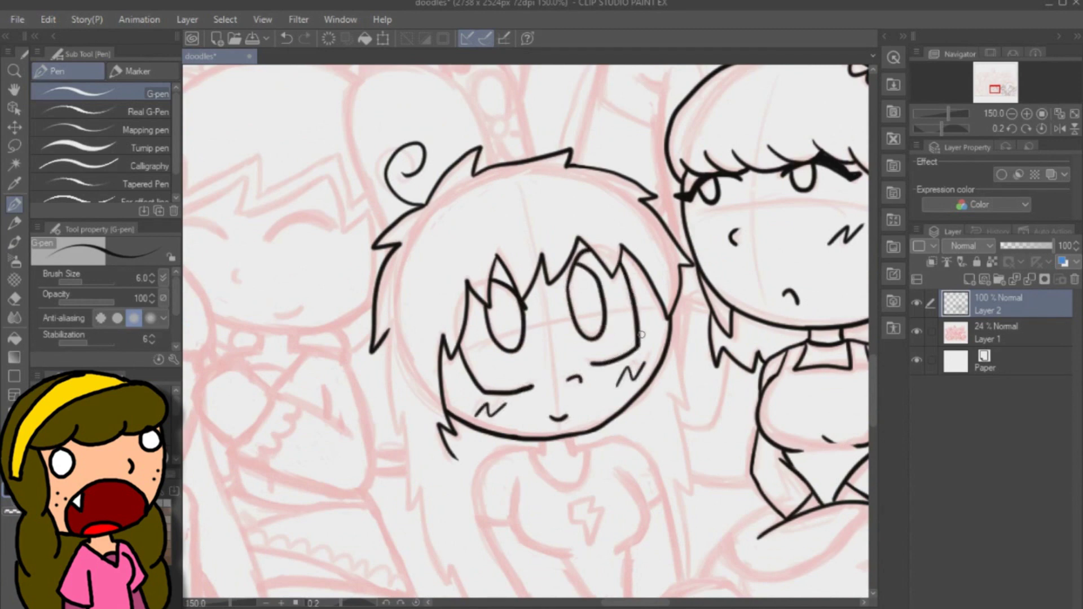
Ink the long-haired girl's neck, right shoulder and arm, chest curves and the bent leg behind.
{"action": "left_click_drag", "start_coordinate": [872, 390], "coordinate": [872, 406]}
{"action": "mouse_move", "coordinate": [541, 323]}
{"action": "left_mouse_down"}
{"action": "mouse_move", "coordinate": [542, 336]}
{"action": "mouse_move", "coordinate": [570, 334]}
{"action": "left_mouse_up"}
{"action": "left_click_drag", "start_coordinate": [617, 354], "coordinate": [626, 430]}
{"action": "key", "text": "ctrl+z"}
{"action": "left_click_drag", "start_coordinate": [520, 367], "coordinate": [566, 435]}
{"action": "mouse_move", "coordinate": [570, 334]}
{"action": "left_mouse_down"}
{"action": "mouse_move", "coordinate": [624, 321]}
{"action": "mouse_move", "coordinate": [682, 461]}
{"action": "left_mouse_up"}
{"action": "scroll", "coordinate": [524, 330], "scroll_direction": "down", "scroll_amount": 3}
{"action": "left_click_drag", "start_coordinate": [616, 419], "coordinate": [734, 449]}
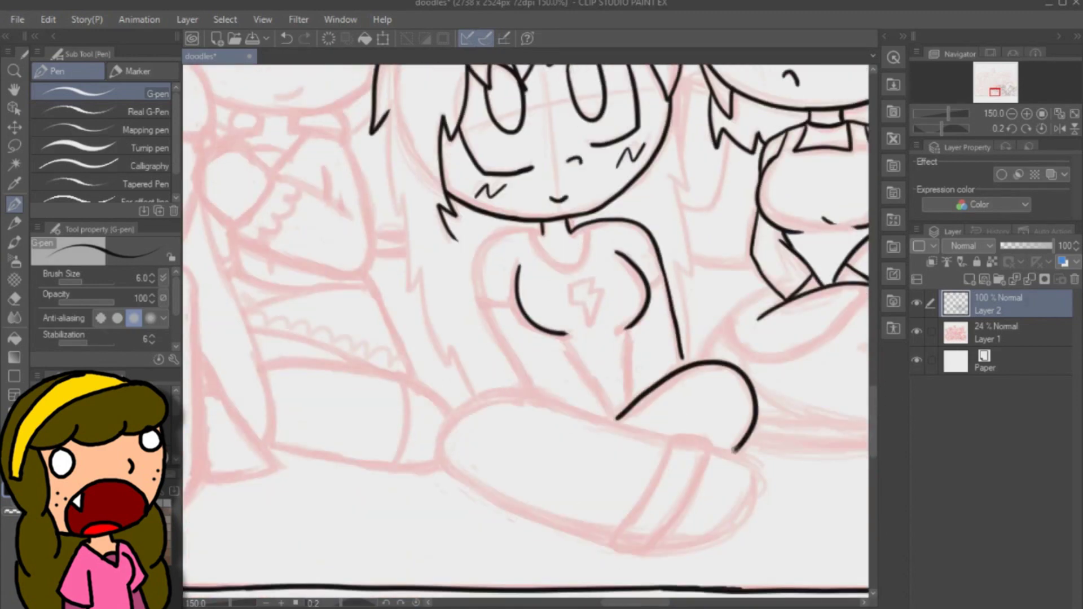
Ink the headband girl's folded legs with their fold lines and lower edge.
{"action": "left_click_drag", "start_coordinate": [635, 602], "coordinate": [656, 603]}
{"action": "mouse_move", "coordinate": [558, 286]}
{"action": "left_mouse_down"}
{"action": "mouse_move", "coordinate": [492, 359]}
{"action": "mouse_move", "coordinate": [675, 288]}
{"action": "left_mouse_up"}
{"action": "left_click_drag", "start_coordinate": [656, 345], "coordinate": [801, 325]}
{"action": "left_click_drag", "start_coordinate": [695, 279], "coordinate": [745, 317]}
{"action": "left_click_drag", "start_coordinate": [533, 451], "coordinate": [761, 442]}
{"action": "key", "text": "ctrl+z"}
Ink the jagged long hair falling down both sides of the long-haired girl's body.
{"action": "mouse_move", "coordinate": [872, 396]}
{"action": "left_mouse_down"}
{"action": "mouse_move", "coordinate": [869, 353]}
{"action": "mouse_move", "coordinate": [870, 384]}
{"action": "left_mouse_up"}
{"action": "mouse_move", "coordinate": [460, 199]}
{"action": "left_mouse_down"}
{"action": "mouse_move", "coordinate": [477, 277]}
{"action": "mouse_move", "coordinate": [478, 454]}
{"action": "left_mouse_up"}
{"action": "left_click_drag", "start_coordinate": [871, 401], "coordinate": [870, 395]}
{"action": "left_click_drag", "start_coordinate": [644, 602], "coordinate": [629, 603]}
{"action": "left_click_drag", "start_coordinate": [313, 241], "coordinate": [335, 418]}
{"action": "key", "text": "ctrl+z"}
{"action": "mouse_move", "coordinate": [314, 242]}
{"action": "left_mouse_down"}
{"action": "mouse_move", "coordinate": [315, 339]}
{"action": "mouse_move", "coordinate": [374, 493]}
{"action": "mouse_move", "coordinate": [404, 521]}
{"action": "left_mouse_up"}
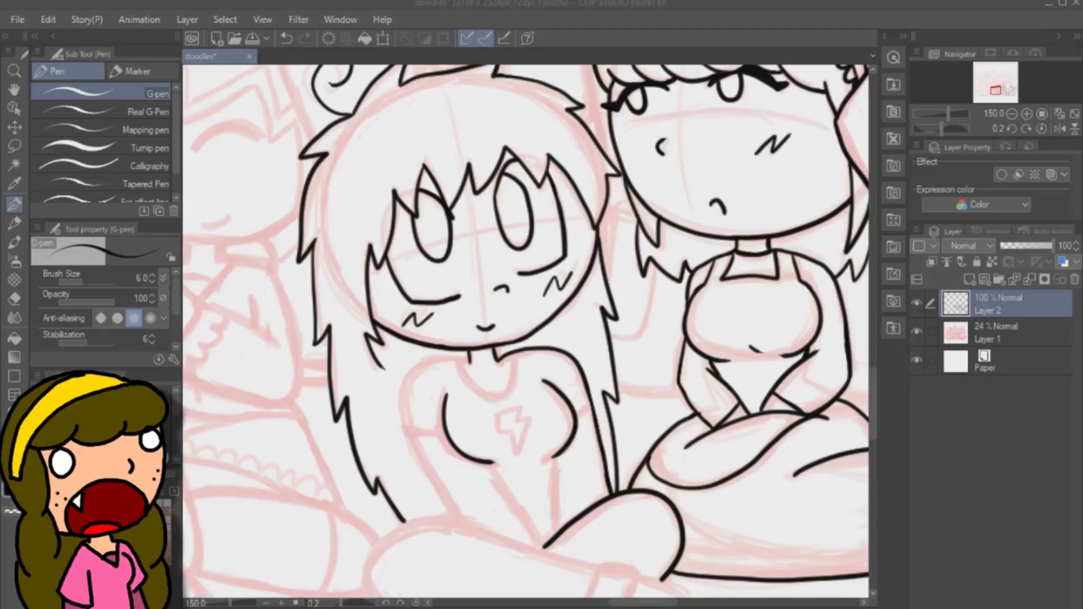
Ink the long-haired girl's left arm, waist, shirt neckline and sleeve hems, and the lightning bolt on her shirt.
{"action": "left_click_drag", "start_coordinate": [469, 361], "coordinate": [456, 513]}
{"action": "left_click_drag", "start_coordinate": [492, 465], "coordinate": [543, 546]}
{"action": "left_click_drag", "start_coordinate": [556, 457], "coordinate": [559, 529]}
{"action": "left_click_drag", "start_coordinate": [417, 443], "coordinate": [447, 441]}
{"action": "left_click_drag", "start_coordinate": [569, 412], "coordinate": [592, 407]}
{"action": "mouse_move", "coordinate": [456, 359]}
{"action": "left_mouse_down"}
{"action": "mouse_move", "coordinate": [468, 384]}
{"action": "mouse_move", "coordinate": [514, 352]}
{"action": "left_mouse_up"}
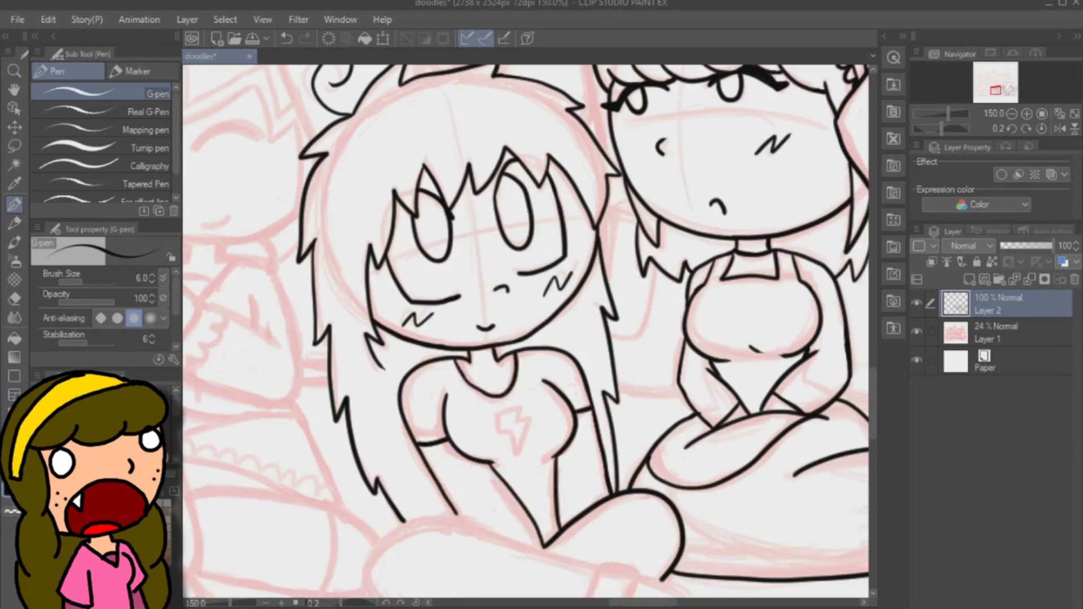
{"action": "mouse_move", "coordinate": [519, 408]}
{"action": "left_mouse_down"}
{"action": "mouse_move", "coordinate": [515, 456]}
{"action": "mouse_move", "coordinate": [496, 417]}
{"action": "left_mouse_up"}
Ink the long-haired girl's front crossed leg, its foot and the band around the ankle.
{"action": "scroll", "coordinate": [480, 389], "scroll_direction": "down", "scroll_amount": 5}
{"action": "mouse_move", "coordinate": [364, 372]}
{"action": "left_mouse_down"}
{"action": "mouse_move", "coordinate": [432, 308]}
{"action": "mouse_move", "coordinate": [597, 360]}
{"action": "left_mouse_up"}
{"action": "mouse_move", "coordinate": [539, 464]}
{"action": "left_mouse_down"}
{"action": "mouse_move", "coordinate": [633, 362]}
{"action": "mouse_move", "coordinate": [569, 476]}
{"action": "left_mouse_up"}
{"action": "mouse_move", "coordinate": [637, 371]}
{"action": "left_mouse_down"}
{"action": "mouse_move", "coordinate": [640, 459]}
{"action": "mouse_move", "coordinate": [584, 467]}
{"action": "left_mouse_up"}
{"action": "left_click_drag", "start_coordinate": [365, 372], "coordinate": [537, 460]}
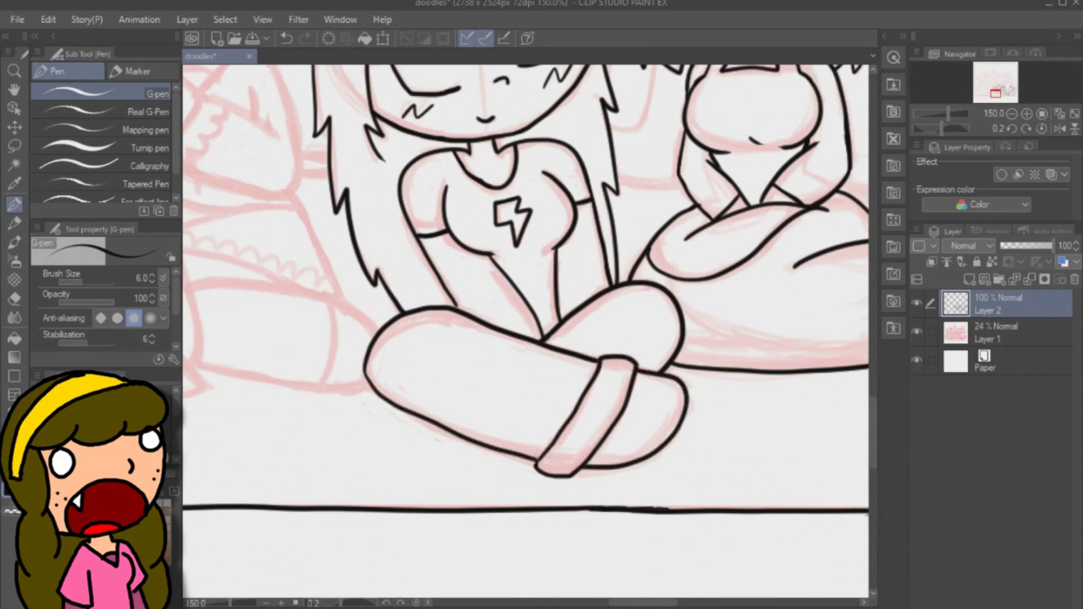
{"action": "left_click_drag", "start_coordinate": [365, 370], "coordinate": [484, 445]}
View the whole canvas to compare the inked figures with the remaining sketch.
{"action": "left_click_drag", "start_coordinate": [871, 404], "coordinate": [863, 356]}
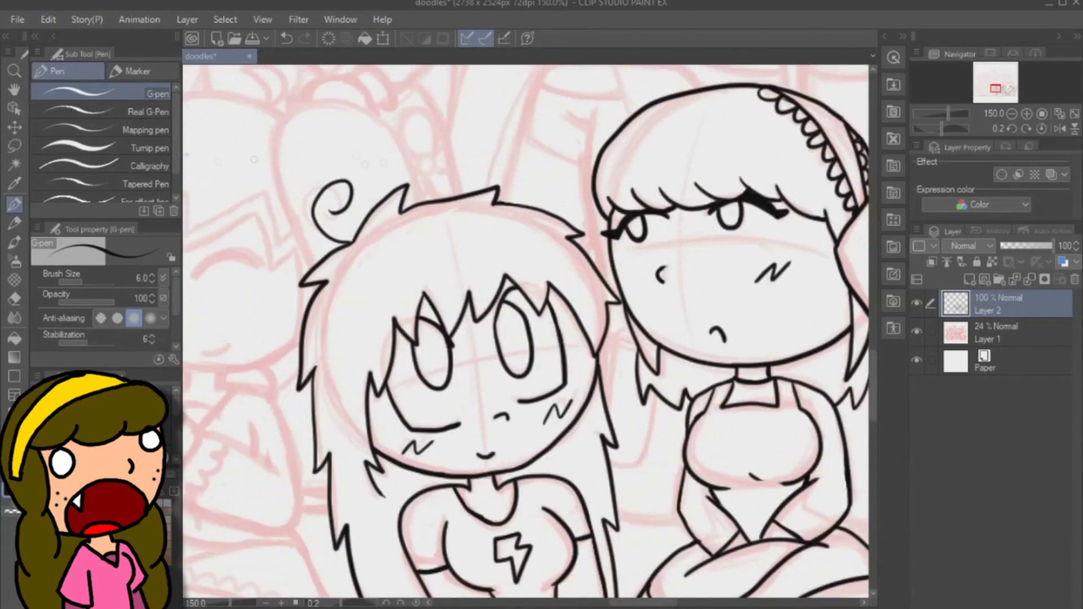
{"action": "key", "text": "ctrl+minus"}
{"action": "key", "text": "ctrl+minus"}
{"action": "key", "text": "ctrl+minus"}
{"action": "key", "text": "ctrl+minus"}
{"action": "key", "text": "ctrl+minus"}
{"action": "left_click_drag", "start_coordinate": [870, 429], "coordinate": [869, 365]}
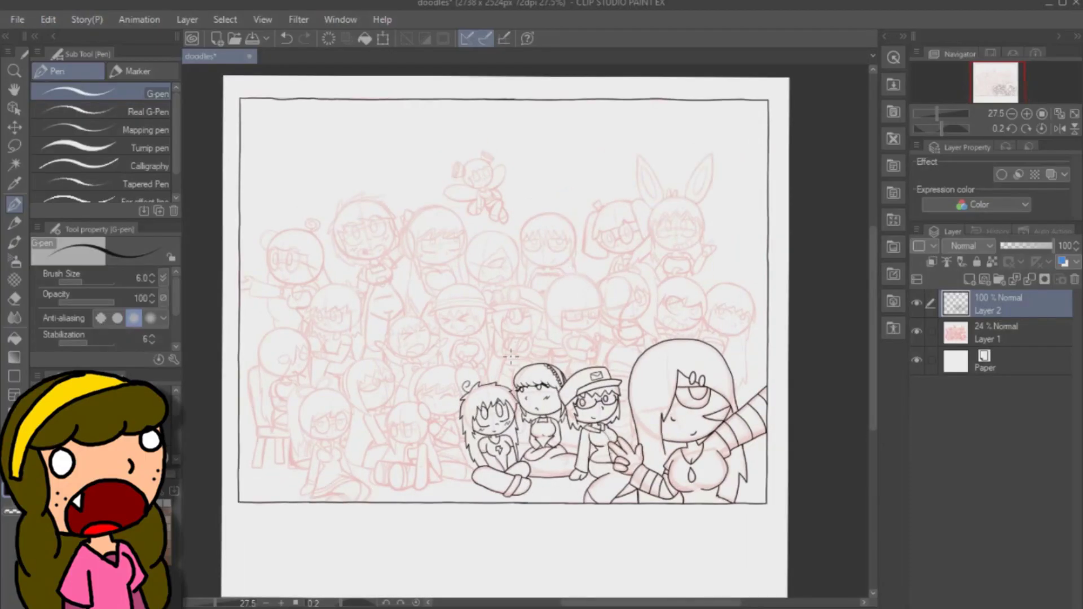
Ink the bun-haired girl's round head, side bun with its spiral, small hair tuft and zigzag fringe.
{"action": "scroll", "coordinate": [434, 370], "scroll_direction": "up", "scroll_amount": 6}
{"action": "left_click_drag", "start_coordinate": [873, 345], "coordinate": [873, 339]}
{"action": "mouse_move", "coordinate": [641, 395]}
{"action": "left_mouse_down"}
{"action": "mouse_move", "coordinate": [623, 242]}
{"action": "mouse_move", "coordinate": [743, 336]}
{"action": "mouse_move", "coordinate": [604, 304]}
{"action": "mouse_move", "coordinate": [712, 261]}
{"action": "left_mouse_up"}
{"action": "key", "text": "ctrl+z"}
{"action": "left_click_drag", "start_coordinate": [712, 260], "coordinate": [744, 335]}
{"action": "key", "text": "ctrl+z"}
{"action": "mouse_move", "coordinate": [606, 248]}
{"action": "left_mouse_down"}
{"action": "mouse_move", "coordinate": [386, 390]}
{"action": "mouse_move", "coordinate": [505, 352]}
{"action": "mouse_move", "coordinate": [603, 403]}
{"action": "mouse_move", "coordinate": [624, 479]}
{"action": "left_mouse_up"}
{"action": "mouse_move", "coordinate": [389, 375]}
{"action": "left_mouse_down"}
{"action": "mouse_move", "coordinate": [430, 337]}
{"action": "mouse_move", "coordinate": [484, 348]}
{"action": "mouse_move", "coordinate": [594, 329]}
{"action": "mouse_move", "coordinate": [624, 364]}
{"action": "left_mouse_up"}
{"action": "key", "text": "ctrl+z"}
{"action": "left_click_drag", "start_coordinate": [872, 367], "coordinate": [872, 348]}
{"action": "mouse_move", "coordinate": [600, 377]}
{"action": "left_mouse_down"}
{"action": "mouse_move", "coordinate": [581, 344]}
{"action": "mouse_move", "coordinate": [598, 377]}
{"action": "left_mouse_up"}
{"action": "mouse_move", "coordinate": [872, 348]}
{"action": "left_mouse_down"}
{"action": "mouse_move", "coordinate": [873, 399]}
{"action": "mouse_move", "coordinate": [872, 380]}
{"action": "left_mouse_up"}
Ink the bun-haired girl's raised hand, wrist and cuff, and the curve of her jaw.
{"action": "mouse_move", "coordinate": [420, 410]}
{"action": "left_mouse_down"}
{"action": "mouse_move", "coordinate": [454, 425]}
{"action": "mouse_move", "coordinate": [422, 410]}
{"action": "left_mouse_up"}
{"action": "mouse_move", "coordinate": [458, 428]}
{"action": "left_mouse_down"}
{"action": "mouse_move", "coordinate": [472, 437]}
{"action": "mouse_move", "coordinate": [468, 507]}
{"action": "mouse_move", "coordinate": [489, 508]}
{"action": "left_mouse_up"}
{"action": "left_click_drag", "start_coordinate": [396, 293], "coordinate": [409, 335]}
{"action": "key", "text": "ctrl+z"}
{"action": "mouse_move", "coordinate": [468, 390]}
{"action": "left_mouse_down"}
{"action": "mouse_move", "coordinate": [570, 403]}
{"action": "mouse_move", "coordinate": [624, 375]}
{"action": "left_mouse_up"}
{"action": "key", "text": "ctrl+z"}
{"action": "mouse_move", "coordinate": [468, 391]}
{"action": "left_mouse_down"}
{"action": "mouse_move", "coordinate": [545, 404]}
{"action": "mouse_move", "coordinate": [626, 376]}
{"action": "left_mouse_up"}
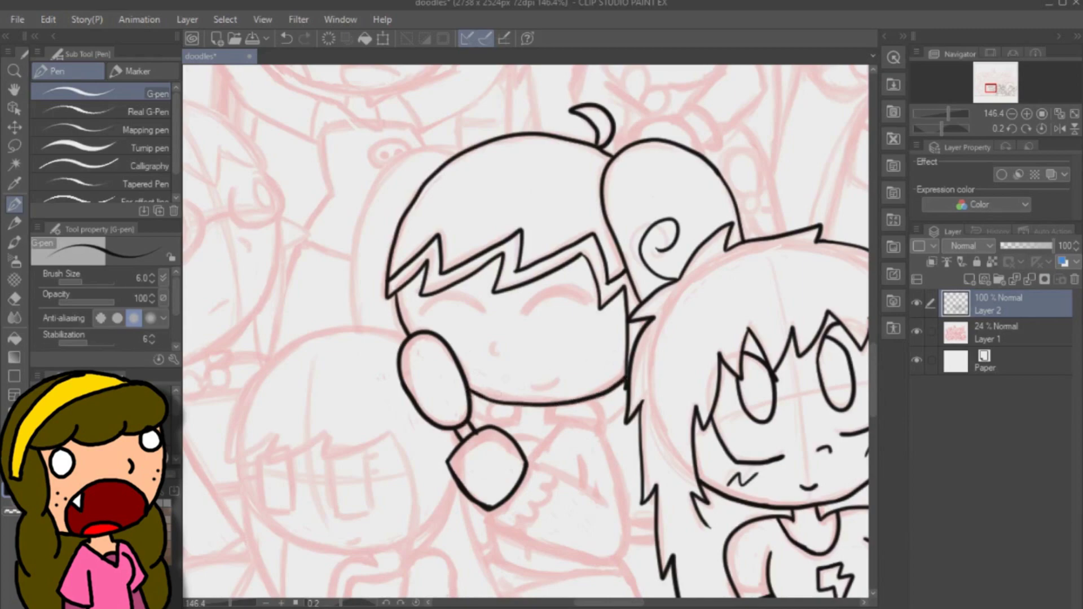
Ink the bun-haired girl's closed curved eyes, nose and smile, and the long hair outline behind her head.
{"action": "left_click_drag", "start_coordinate": [533, 389], "coordinate": [559, 379]}
{"action": "key", "text": "ctrl+z"}
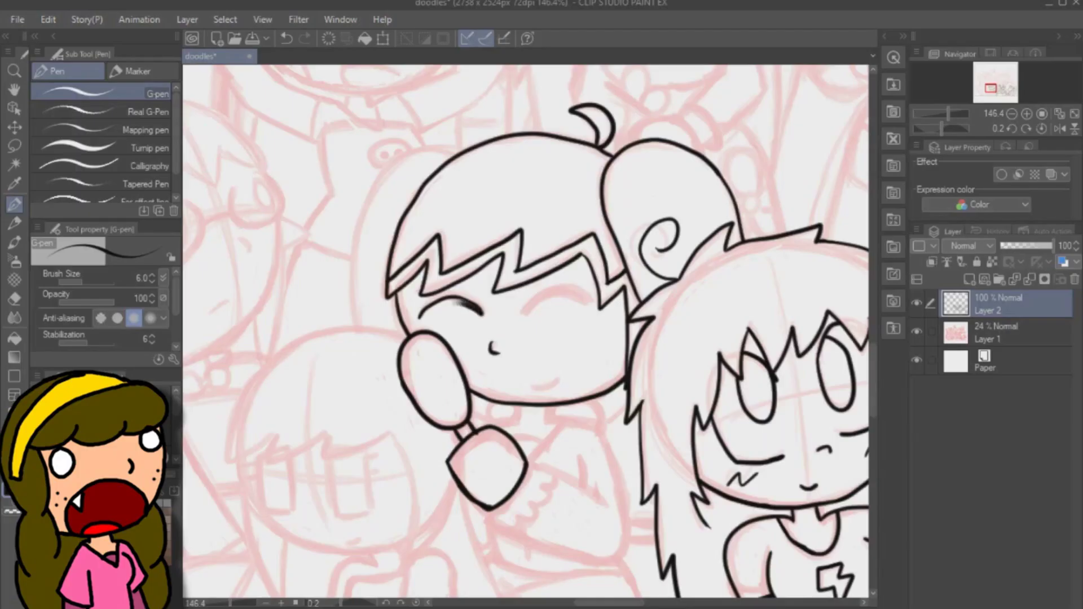
{"action": "left_click_drag", "start_coordinate": [421, 318], "coordinate": [586, 299]}
{"action": "left_click_drag", "start_coordinate": [531, 385], "coordinate": [557, 382]}
{"action": "left_click_drag", "start_coordinate": [590, 328], "coordinate": [593, 332]}
{"action": "scroll", "coordinate": [525, 333], "scroll_direction": "up", "scroll_amount": 1}
{"action": "mouse_move", "coordinate": [458, 182]}
{"action": "left_mouse_down"}
{"action": "mouse_move", "coordinate": [377, 215]}
{"action": "mouse_move", "coordinate": [356, 362]}
{"action": "left_mouse_up"}
Ink the bun-haired girl's neck, collar and puffed shoulder, then her bent arm with the scalloped frill on the sleeve.
{"action": "scroll", "coordinate": [524, 333], "scroll_direction": "down", "scroll_amount": 3}
{"action": "left_click_drag", "start_coordinate": [516, 298], "coordinate": [516, 316]}
{"action": "mouse_move", "coordinate": [546, 300]}
{"action": "left_mouse_down"}
{"action": "mouse_move", "coordinate": [546, 317]}
{"action": "mouse_move", "coordinate": [603, 324]}
{"action": "left_mouse_up"}
{"action": "left_click_drag", "start_coordinate": [569, 301], "coordinate": [531, 356]}
{"action": "mouse_move", "coordinate": [512, 304]}
{"action": "left_mouse_down"}
{"action": "mouse_move", "coordinate": [519, 341]}
{"action": "mouse_move", "coordinate": [536, 335]}
{"action": "left_mouse_up"}
{"action": "mouse_move", "coordinate": [495, 299]}
{"action": "left_mouse_down"}
{"action": "mouse_move", "coordinate": [488, 310]}
{"action": "mouse_move", "coordinate": [508, 314]}
{"action": "left_mouse_up"}
{"action": "mouse_move", "coordinate": [577, 318]}
{"action": "left_mouse_down"}
{"action": "mouse_move", "coordinate": [625, 395]}
{"action": "mouse_move", "coordinate": [622, 450]}
{"action": "left_mouse_up"}
{"action": "mouse_move", "coordinate": [499, 398]}
{"action": "left_mouse_down"}
{"action": "mouse_move", "coordinate": [482, 408]}
{"action": "mouse_move", "coordinate": [606, 459]}
{"action": "mouse_move", "coordinate": [625, 449]}
{"action": "left_mouse_up"}
{"action": "key", "text": "ctrl+z"}
{"action": "left_click_drag", "start_coordinate": [531, 357], "coordinate": [601, 394]}
{"action": "left_click_drag", "start_coordinate": [578, 350], "coordinate": [586, 382]}
{"action": "left_click_drag", "start_coordinate": [578, 349], "coordinate": [592, 385]}
{"action": "key", "text": "ctrl+z"}
{"action": "mouse_move", "coordinate": [507, 421]}
{"action": "left_mouse_down"}
{"action": "mouse_move", "coordinate": [543, 376]}
{"action": "mouse_move", "coordinate": [537, 365]}
{"action": "left_mouse_up"}
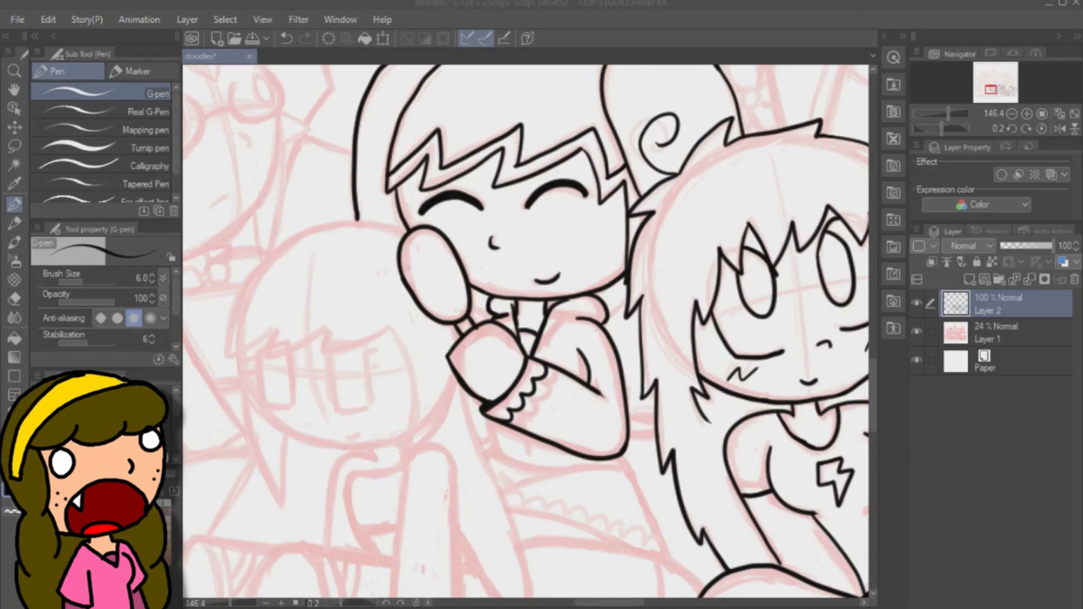
Ink the side of the bun-haired girl's waist and her navel below the sleeve.
{"action": "left_click_drag", "start_coordinate": [493, 423], "coordinate": [496, 449]}
{"action": "key", "text": "ctrl+z"}
{"action": "left_click_drag", "start_coordinate": [528, 442], "coordinate": [527, 452]}
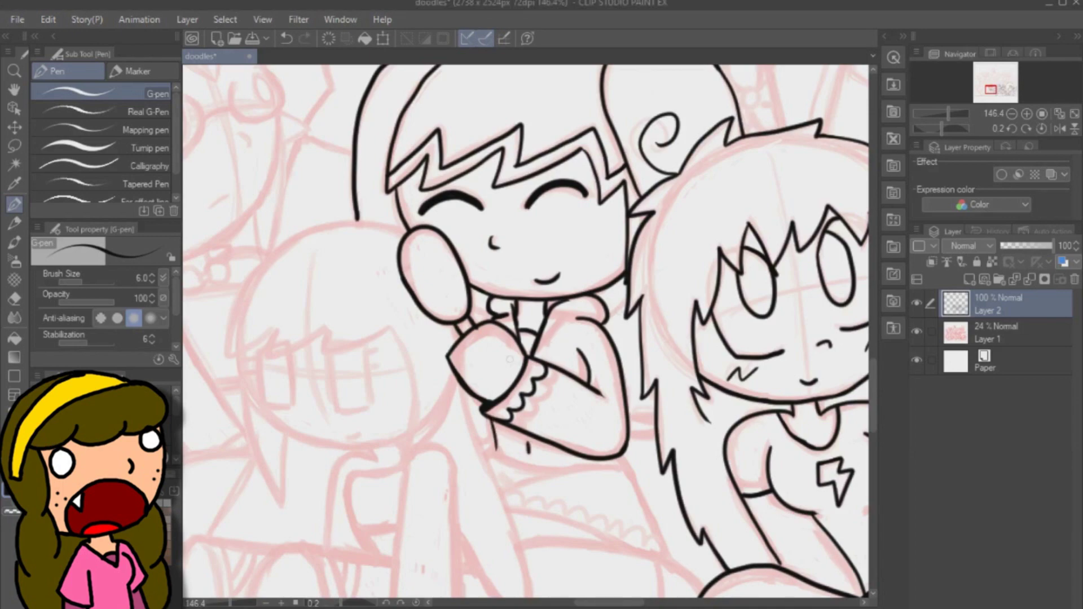
{"action": "scroll", "coordinate": [509, 359], "scroll_direction": "down", "scroll_amount": 4}
{"action": "scroll", "coordinate": [551, 538], "scroll_direction": "left", "scroll_amount": 3}
{"action": "left_click_drag", "start_coordinate": [872, 403], "coordinate": [871, 400]}
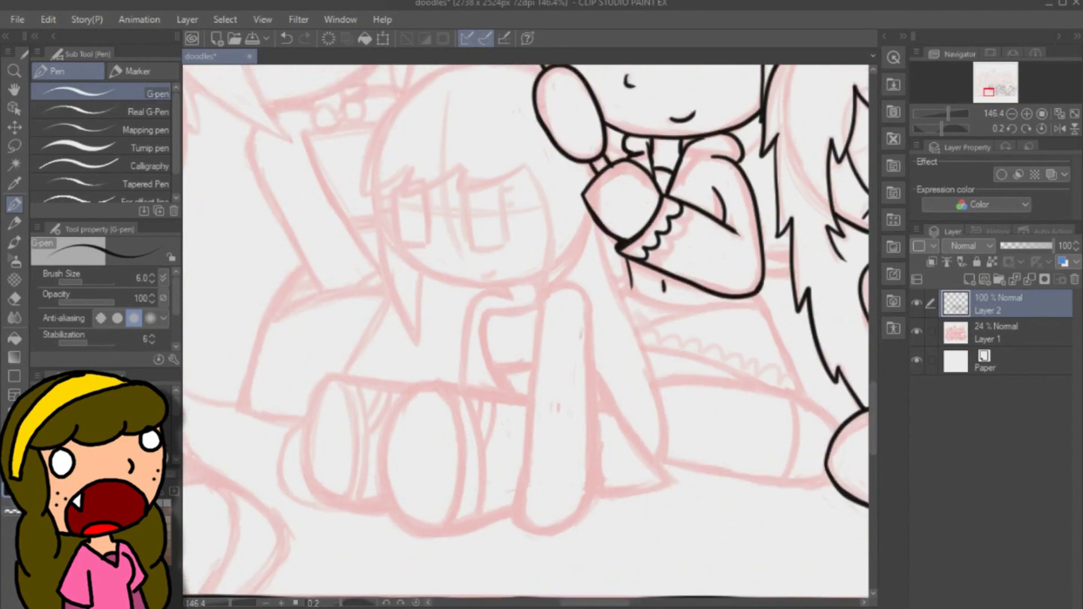
Ink the bun-haired girl's lower belly line and the upper and side edges of her skirt, erasing the stray overlap.
{"action": "left_click_drag", "start_coordinate": [849, 283], "coordinate": [608, 346]}
{"action": "mouse_move", "coordinate": [389, 346]}
{"action": "left_mouse_down"}
{"action": "mouse_move", "coordinate": [382, 359]}
{"action": "mouse_move", "coordinate": [507, 359]}
{"action": "left_mouse_up"}
{"action": "key", "text": "ctrl+z"}
{"action": "left_click_drag", "start_coordinate": [398, 393], "coordinate": [515, 366]}
{"action": "left_click_drag", "start_coordinate": [512, 358], "coordinate": [560, 457]}
{"action": "left_click_drag", "start_coordinate": [384, 357], "coordinate": [435, 375]}
{"action": "left_click_drag", "start_coordinate": [510, 358], "coordinate": [555, 451]}
{"action": "key", "text": "e"}
{"action": "left_click_drag", "start_coordinate": [527, 393], "coordinate": [539, 424]}
{"action": "key", "text": "p"}
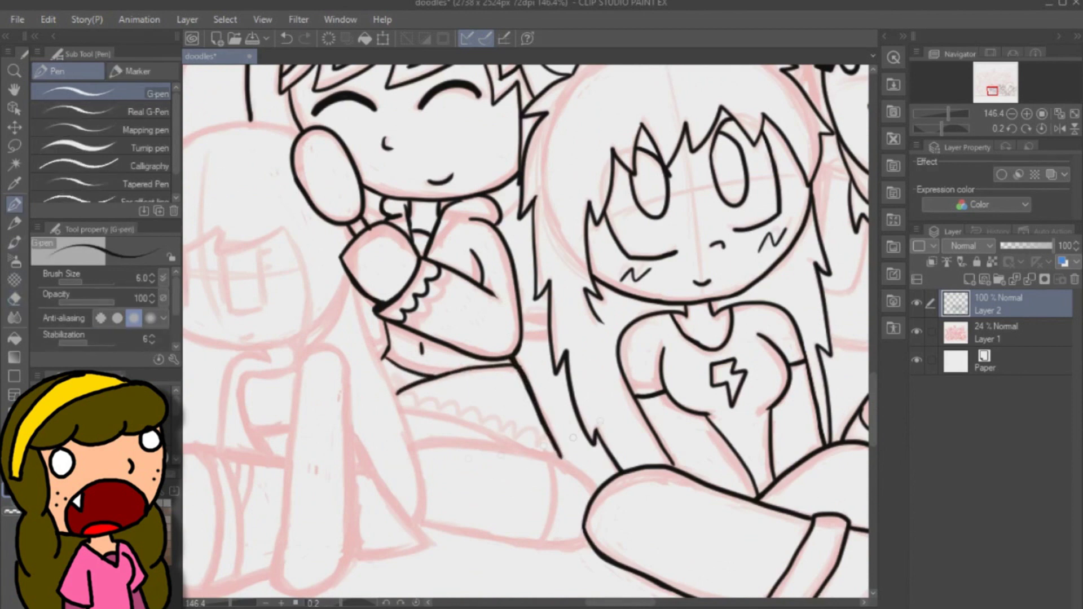
Ink the bun-haired girl's outstretched leg with its band, the scalloped skirt lace and the hair edge overlapping it.
{"action": "left_click_drag", "start_coordinate": [416, 443], "coordinate": [595, 490]}
{"action": "left_click_drag", "start_coordinate": [352, 285], "coordinate": [379, 364]}
{"action": "key", "text": "ctrl+z"}
{"action": "mouse_move", "coordinate": [352, 286]}
{"action": "left_mouse_down"}
{"action": "mouse_move", "coordinate": [422, 492]}
{"action": "mouse_move", "coordinate": [419, 521]}
{"action": "mouse_move", "coordinate": [588, 540]}
{"action": "left_mouse_up"}
{"action": "left_click_drag", "start_coordinate": [548, 460], "coordinate": [539, 540]}
{"action": "left_click_drag", "start_coordinate": [404, 412], "coordinate": [511, 447]}
{"action": "mouse_move", "coordinate": [401, 402]}
{"action": "left_mouse_down"}
{"action": "mouse_move", "coordinate": [428, 399]}
{"action": "mouse_move", "coordinate": [547, 455]}
{"action": "left_mouse_up"}
Ink the straight-haired seated girl's hair strand beside her shoulder and the long outline of her supporting arm.
{"action": "left_click_drag", "start_coordinate": [633, 603], "coordinate": [601, 604]}
{"action": "left_click_drag", "start_coordinate": [873, 408], "coordinate": [873, 398]}
{"action": "mouse_move", "coordinate": [603, 290]}
{"action": "left_mouse_down"}
{"action": "mouse_move", "coordinate": [615, 454]}
{"action": "mouse_move", "coordinate": [670, 434]}
{"action": "left_mouse_up"}
{"action": "left_click_drag", "start_coordinate": [873, 398], "coordinate": [873, 422]}
{"action": "mouse_move", "coordinate": [670, 302]}
{"action": "left_mouse_down"}
{"action": "mouse_move", "coordinate": [643, 495]}
{"action": "mouse_move", "coordinate": [606, 449]}
{"action": "left_mouse_up"}
{"action": "key", "text": "ctrl+z"}
{"action": "left_click_drag", "start_coordinate": [616, 302], "coordinate": [608, 442]}
{"action": "left_click_drag", "start_coordinate": [669, 278], "coordinate": [671, 451]}
Ink the straight-haired girl's rounded hand on the floor and the pointed skirt edge beside her arm.
{"action": "mouse_move", "coordinate": [617, 435]}
{"action": "left_mouse_down"}
{"action": "mouse_move", "coordinate": [589, 473]}
{"action": "mouse_move", "coordinate": [595, 497]}
{"action": "left_mouse_up"}
{"action": "key", "text": "ctrl+z"}
{"action": "mouse_move", "coordinate": [623, 439]}
{"action": "left_mouse_down"}
{"action": "mouse_move", "coordinate": [589, 466]}
{"action": "mouse_move", "coordinate": [673, 443]}
{"action": "left_mouse_up"}
{"action": "mouse_move", "coordinate": [674, 341]}
{"action": "left_mouse_down"}
{"action": "mouse_move", "coordinate": [755, 451]}
{"action": "mouse_move", "coordinate": [672, 474]}
{"action": "left_mouse_up"}
{"action": "left_click_drag", "start_coordinate": [669, 371], "coordinate": [699, 390]}
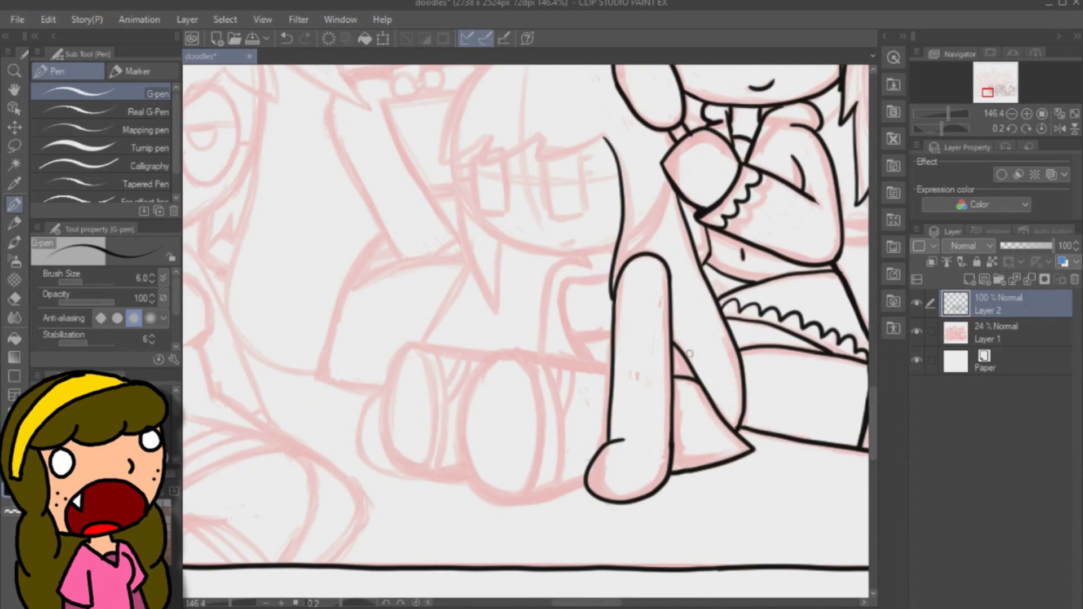
Ink the straight-haired girl's nearer foot and leg with the sock lines, and the front of her chest.
{"action": "mouse_move", "coordinate": [486, 496]}
{"action": "left_mouse_down"}
{"action": "mouse_move", "coordinate": [535, 395]}
{"action": "mouse_move", "coordinate": [464, 443]}
{"action": "left_mouse_up"}
{"action": "key", "text": "ctrl+z"}
{"action": "mouse_move", "coordinate": [485, 364]}
{"action": "left_mouse_down"}
{"action": "mouse_move", "coordinate": [461, 405]}
{"action": "mouse_move", "coordinate": [527, 357]}
{"action": "mouse_move", "coordinate": [465, 389]}
{"action": "mouse_move", "coordinate": [612, 374]}
{"action": "left_mouse_up"}
{"action": "key", "text": "ctrl+z"}
{"action": "mouse_move", "coordinate": [492, 502]}
{"action": "left_mouse_down"}
{"action": "mouse_move", "coordinate": [540, 506]}
{"action": "mouse_move", "coordinate": [588, 485]}
{"action": "left_mouse_up"}
{"action": "left_click", "coordinate": [14, 298]}
{"action": "left_click", "coordinate": [15, 204]}
{"action": "mouse_move", "coordinate": [541, 362]}
{"action": "left_mouse_down"}
{"action": "mouse_move", "coordinate": [553, 485]}
{"action": "mouse_move", "coordinate": [566, 416]}
{"action": "left_mouse_up"}
{"action": "mouse_move", "coordinate": [563, 282]}
{"action": "left_mouse_down"}
{"action": "mouse_move", "coordinate": [587, 366]}
{"action": "mouse_move", "coordinate": [612, 345]}
{"action": "left_mouse_up"}
{"action": "left_click_drag", "start_coordinate": [561, 280], "coordinate": [610, 277]}
Ink the straight-haired girl's other foot with its oval sole, shoe edge, leg outline and sock lines.
{"action": "mouse_move", "coordinate": [421, 475]}
{"action": "left_mouse_down"}
{"action": "mouse_move", "coordinate": [379, 394]}
{"action": "mouse_move", "coordinate": [411, 372]}
{"action": "left_mouse_up"}
{"action": "key", "text": "ctrl+z"}
{"action": "left_click_drag", "start_coordinate": [382, 413], "coordinate": [400, 353]}
{"action": "mouse_move", "coordinate": [392, 454]}
{"action": "left_mouse_down"}
{"action": "mouse_move", "coordinate": [417, 349]}
{"action": "mouse_move", "coordinate": [382, 392]}
{"action": "mouse_move", "coordinate": [398, 358]}
{"action": "left_mouse_up"}
{"action": "key", "text": "ctrl+z"}
{"action": "left_click_drag", "start_coordinate": [382, 412], "coordinate": [397, 464]}
{"action": "key", "text": "ctrl+z"}
{"action": "mouse_move", "coordinate": [383, 412]}
{"action": "left_mouse_down"}
{"action": "mouse_move", "coordinate": [397, 470]}
{"action": "mouse_move", "coordinate": [430, 372]}
{"action": "left_mouse_up"}
{"action": "mouse_move", "coordinate": [381, 416]}
{"action": "left_mouse_down"}
{"action": "mouse_move", "coordinate": [410, 346]}
{"action": "mouse_move", "coordinate": [433, 377]}
{"action": "left_mouse_up"}
{"action": "left_click_drag", "start_coordinate": [382, 395], "coordinate": [380, 426]}
{"action": "left_click_drag", "start_coordinate": [410, 476], "coordinate": [473, 485]}
{"action": "left_click_drag", "start_coordinate": [414, 345], "coordinate": [482, 361]}
{"action": "mouse_move", "coordinate": [438, 355]}
{"action": "left_mouse_down"}
{"action": "mouse_move", "coordinate": [448, 422]}
{"action": "mouse_move", "coordinate": [430, 480]}
{"action": "left_mouse_up"}
{"action": "key", "text": "ctrl+z"}
{"action": "left_click_drag", "start_coordinate": [460, 361], "coordinate": [442, 403]}
Ink the straight-haired girl's rounded head, jagged fringe, face outline and the pointed hair lock beside her cheek.
{"action": "left_click_drag", "start_coordinate": [585, 255], "coordinate": [593, 266]}
{"action": "scroll", "coordinate": [525, 332], "scroll_direction": "up", "scroll_amount": 3}
{"action": "mouse_move", "coordinate": [454, 285]}
{"action": "left_mouse_down"}
{"action": "mouse_move", "coordinate": [531, 377]}
{"action": "mouse_move", "coordinate": [619, 371]}
{"action": "left_mouse_up"}
{"action": "mouse_move", "coordinate": [623, 166]}
{"action": "left_mouse_down"}
{"action": "mouse_move", "coordinate": [550, 160]}
{"action": "mouse_move", "coordinate": [442, 287]}
{"action": "left_mouse_up"}
{"action": "mouse_move", "coordinate": [445, 289]}
{"action": "left_mouse_down"}
{"action": "mouse_move", "coordinate": [586, 275]}
{"action": "mouse_move", "coordinate": [607, 265]}
{"action": "left_mouse_up"}
{"action": "left_click_drag", "start_coordinate": [459, 315], "coordinate": [500, 364]}
{"action": "scroll", "coordinate": [500, 363], "scroll_direction": "down", "scroll_amount": 1}
{"action": "key", "text": "ctrl+z"}
{"action": "mouse_move", "coordinate": [460, 270]}
{"action": "left_mouse_down"}
{"action": "mouse_move", "coordinate": [496, 383]}
{"action": "mouse_move", "coordinate": [501, 312]}
{"action": "left_mouse_up"}
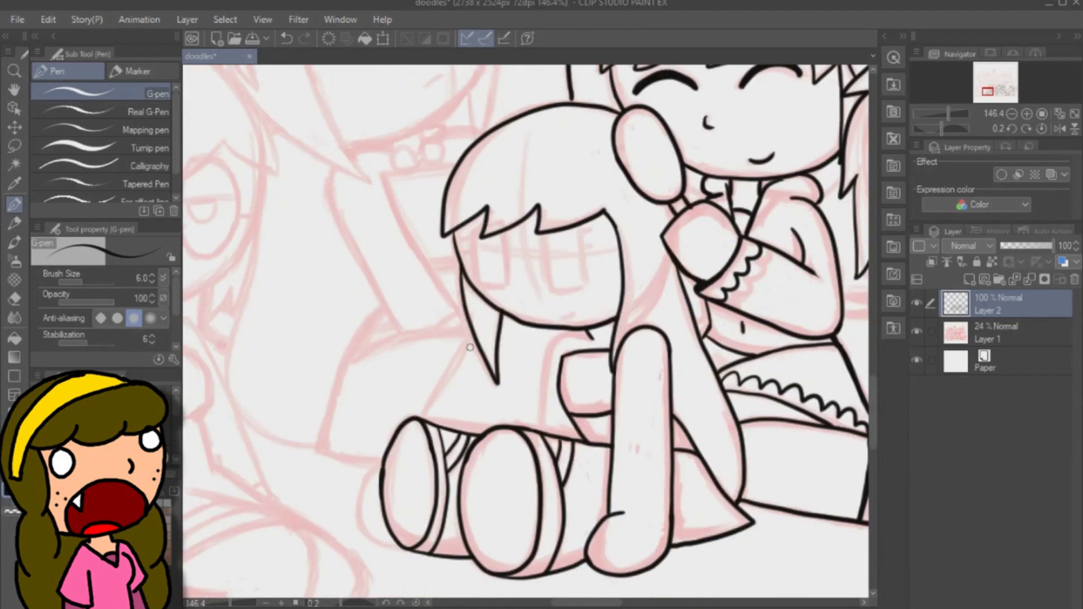
Ink the straight-haired girl's long hair edge down to her legs, the contour behind her foot and her shoulder line.
{"action": "left_click_drag", "start_coordinate": [476, 326], "coordinate": [416, 421]}
{"action": "left_click_drag", "start_coordinate": [388, 448], "coordinate": [409, 552]}
{"action": "mouse_move", "coordinate": [593, 337]}
{"action": "left_mouse_down"}
{"action": "mouse_move", "coordinate": [564, 340]}
{"action": "mouse_move", "coordinate": [538, 429]}
{"action": "left_mouse_up"}
{"action": "scroll", "coordinate": [659, 460], "scroll_direction": "down", "scroll_amount": 1}
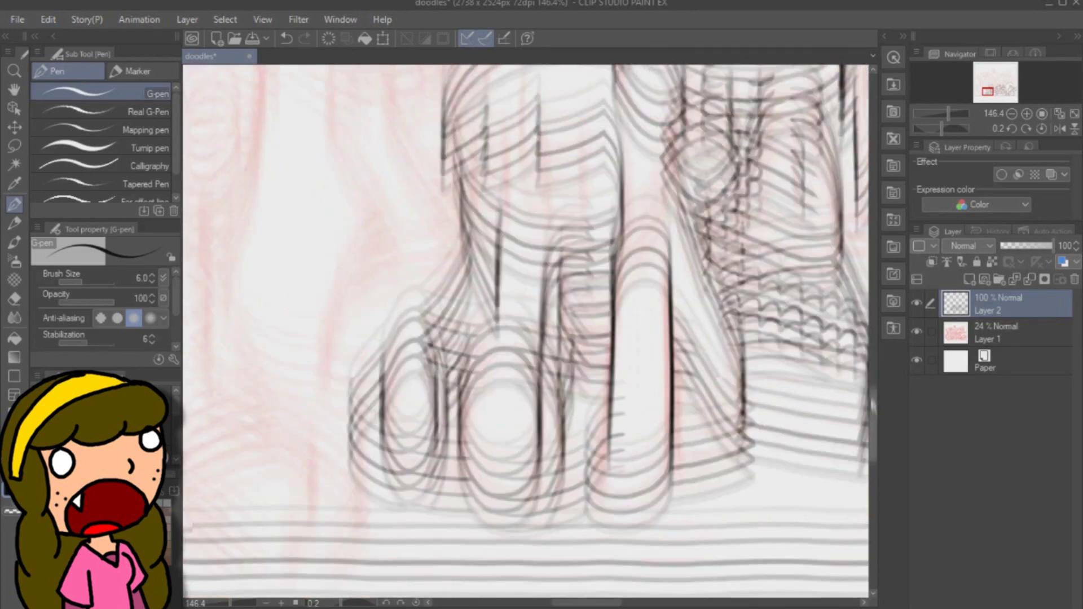
Ink the straight-haired girl's rectangular eyes, short eyelashes and small mouth.
{"action": "scroll", "coordinate": [434, 473], "scroll_direction": "up", "scroll_amount": 4}
{"action": "mouse_move", "coordinate": [545, 355]}
{"action": "left_mouse_down"}
{"action": "mouse_move", "coordinate": [553, 412]}
{"action": "mouse_move", "coordinate": [578, 346]}
{"action": "left_mouse_up"}
{"action": "mouse_move", "coordinate": [504, 353]}
{"action": "left_mouse_down"}
{"action": "mouse_move", "coordinate": [505, 364]}
{"action": "mouse_move", "coordinate": [485, 345]}
{"action": "left_mouse_up"}
{"action": "left_click_drag", "start_coordinate": [561, 435], "coordinate": [573, 433]}
{"action": "left_click_drag", "start_coordinate": [581, 353], "coordinate": [591, 349]}
{"action": "left_click_drag", "start_coordinate": [581, 366], "coordinate": [590, 366]}
{"action": "left_click_drag", "start_coordinate": [470, 361], "coordinate": [458, 359]}
{"action": "left_click_drag", "start_coordinate": [470, 367], "coordinate": [459, 372]}
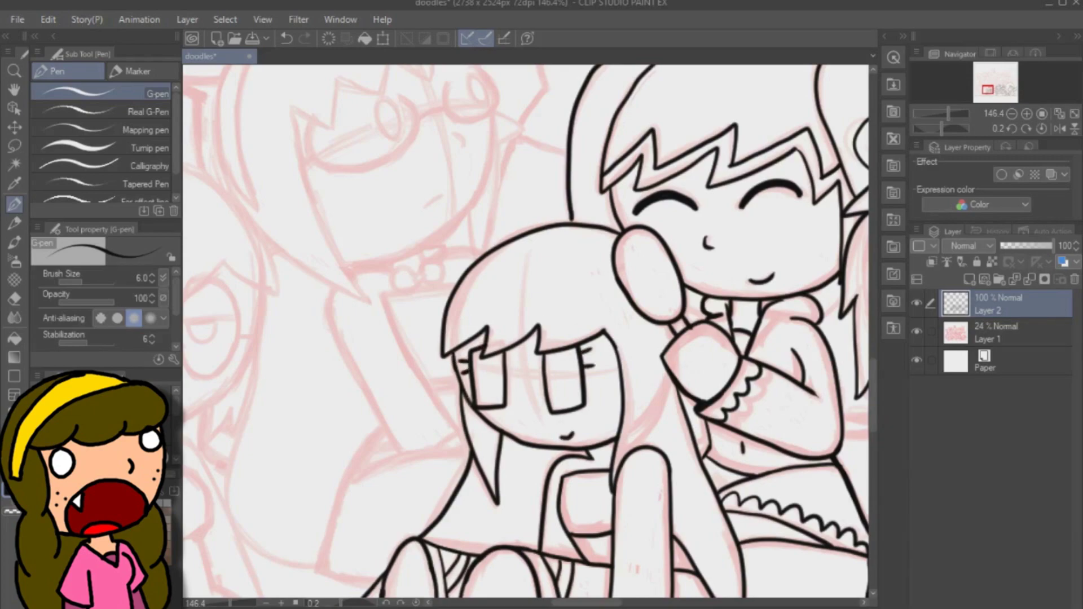
Ink the head of the girl with glasses at the front: bobbed hair, fringe, face outline, round glasses, half-lidded eyes, nose and mouth.
{"action": "scroll", "coordinate": [470, 402], "scroll_direction": "down", "scroll_amount": 3}
{"action": "scroll", "coordinate": [754, 171], "scroll_direction": "down", "scroll_amount": 5}
{"action": "left_click_drag", "start_coordinate": [660, 107], "coordinate": [647, 110]}
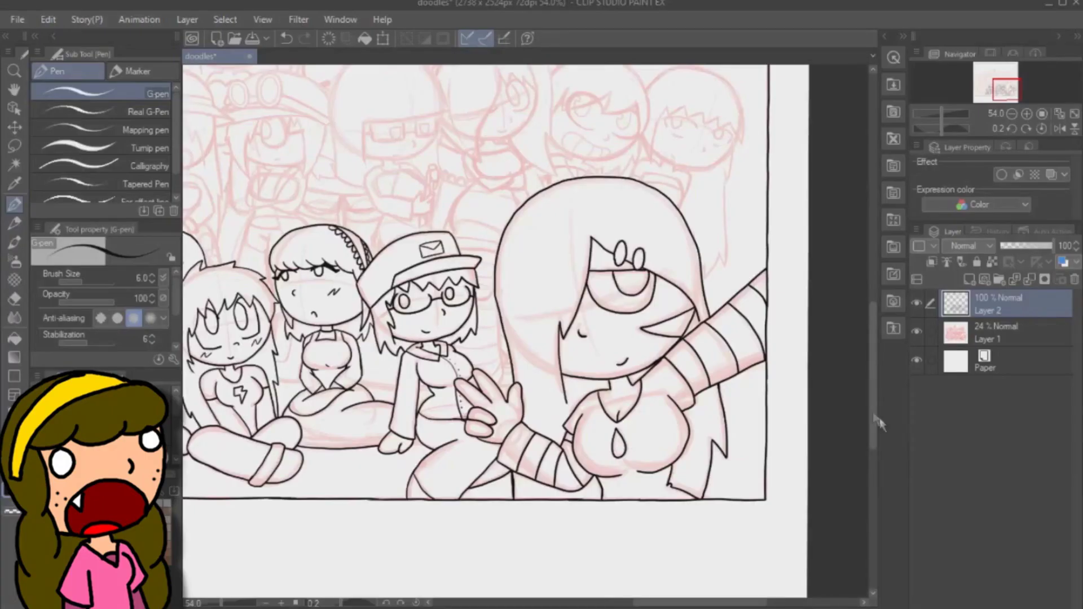
{"action": "mouse_move", "coordinate": [873, 350]}
{"action": "left_mouse_down"}
{"action": "mouse_move", "coordinate": [874, 372]}
{"action": "mouse_move", "coordinate": [874, 341]}
{"action": "mouse_move", "coordinate": [874, 362]}
{"action": "left_mouse_up"}
{"action": "mouse_move", "coordinate": [384, 337]}
{"action": "left_mouse_down"}
{"action": "mouse_move", "coordinate": [375, 472]}
{"action": "mouse_move", "coordinate": [314, 352]}
{"action": "mouse_move", "coordinate": [471, 206]}
{"action": "mouse_move", "coordinate": [575, 318]}
{"action": "mouse_move", "coordinate": [465, 322]}
{"action": "mouse_move", "coordinate": [369, 437]}
{"action": "left_mouse_up"}
{"action": "left_click_drag", "start_coordinate": [371, 439], "coordinate": [437, 454]}
{"action": "key", "text": "ctrl+z"}
{"action": "left_click_drag", "start_coordinate": [372, 438], "coordinate": [567, 357]}
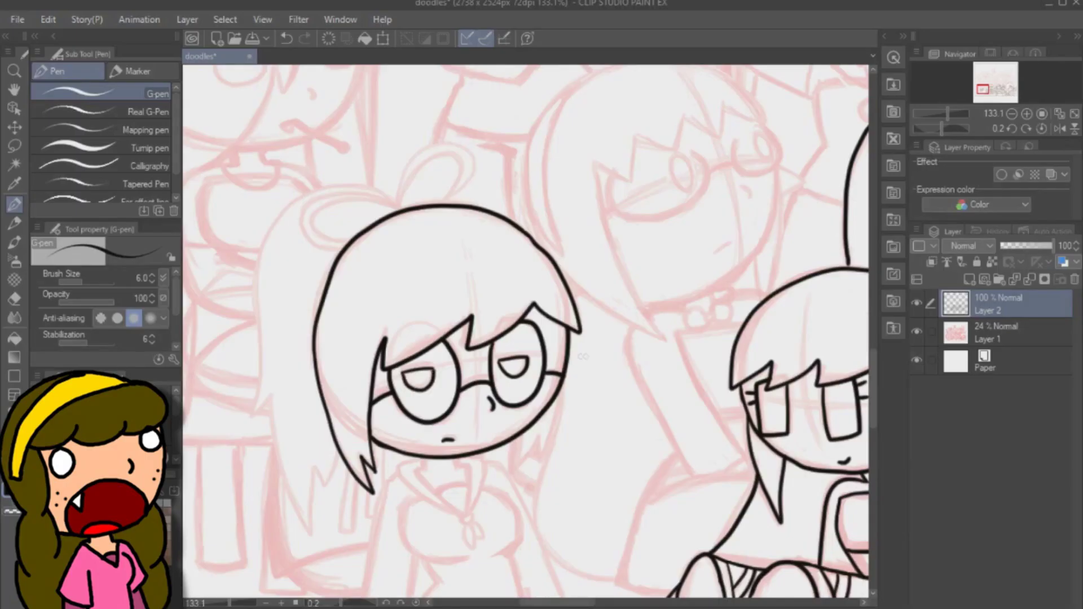
Select part of the glasses girl's inked head, adjust it with a transform and clear the selection.
{"action": "key", "text": "m"}
{"action": "key", "text": "ctrl+t"}
{"action": "key", "text": "Return"}
{"action": "key", "text": "ctrl+d"}
Ink the glasses girl's pointed hair tips beside her cheek, her neck, and the sailor collar with its knotted scarf.
{"action": "left_click", "coordinate": [16, 207]}
{"action": "scroll", "coordinate": [525, 330], "scroll_direction": "down", "scroll_amount": 3}
{"action": "left_click_drag", "start_coordinate": [558, 298], "coordinate": [514, 375]}
{"action": "left_click_drag", "start_coordinate": [518, 341], "coordinate": [512, 377]}
{"action": "left_click_drag", "start_coordinate": [427, 362], "coordinate": [428, 373]}
{"action": "left_click_drag", "start_coordinate": [452, 361], "coordinate": [471, 413]}
{"action": "mouse_move", "coordinate": [456, 370]}
{"action": "left_mouse_down"}
{"action": "mouse_move", "coordinate": [470, 423]}
{"action": "mouse_move", "coordinate": [462, 416]}
{"action": "left_mouse_up"}
{"action": "mouse_move", "coordinate": [424, 362]}
{"action": "left_mouse_down"}
{"action": "mouse_move", "coordinate": [398, 377]}
{"action": "mouse_move", "coordinate": [459, 418]}
{"action": "left_mouse_up"}
{"action": "mouse_move", "coordinate": [464, 427]}
{"action": "left_mouse_down"}
{"action": "mouse_move", "coordinate": [473, 453]}
{"action": "mouse_move", "coordinate": [478, 438]}
{"action": "left_mouse_up"}
{"action": "left_click_drag", "start_coordinate": [436, 396], "coordinate": [466, 385]}
{"action": "left_click_drag", "start_coordinate": [466, 365], "coordinate": [467, 403]}
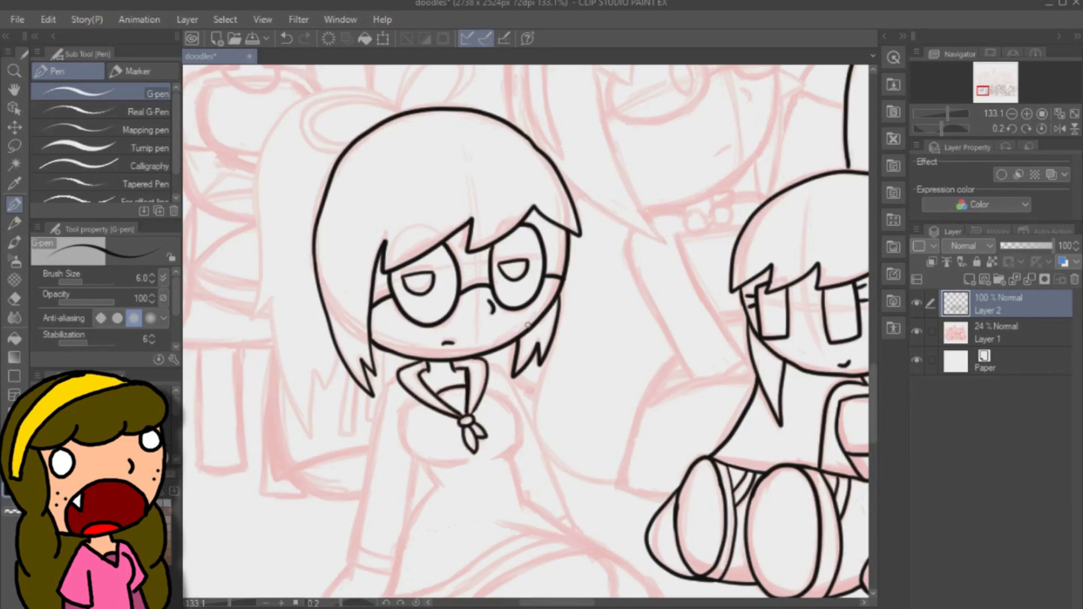
Ink the glasses girl's chest and waist and the straight arm on the side facing the straight-haired girl.
{"action": "scroll", "coordinate": [507, 339], "scroll_direction": "down", "scroll_amount": 3}
{"action": "left_click_drag", "start_coordinate": [404, 289], "coordinate": [454, 355]}
{"action": "left_click_drag", "start_coordinate": [495, 279], "coordinate": [502, 346]}
{"action": "key", "text": "ctrl+z"}
{"action": "left_click_drag", "start_coordinate": [488, 253], "coordinate": [576, 418]}
{"action": "left_click_drag", "start_coordinate": [512, 346], "coordinate": [520, 392]}
Ink the glasses girl's skirt outline and hem, and her folded legs down to the frame line.
{"action": "mouse_move", "coordinate": [429, 354]}
{"action": "left_mouse_down"}
{"action": "mouse_move", "coordinate": [442, 370]}
{"action": "mouse_move", "coordinate": [404, 425]}
{"action": "mouse_move", "coordinate": [526, 457]}
{"action": "mouse_move", "coordinate": [620, 434]}
{"action": "left_mouse_up"}
{"action": "left_click_drag", "start_coordinate": [521, 388], "coordinate": [620, 443]}
{"action": "left_click_drag", "start_coordinate": [500, 412], "coordinate": [588, 438]}
{"action": "key", "text": "ctrl+z"}
{"action": "mouse_move", "coordinate": [590, 440]}
{"action": "left_mouse_down"}
{"action": "mouse_move", "coordinate": [606, 522]}
{"action": "mouse_move", "coordinate": [587, 545]}
{"action": "mouse_move", "coordinate": [624, 544]}
{"action": "left_mouse_up"}
{"action": "key", "text": "ctrl+z"}
{"action": "key", "text": "ctrl+z"}
{"action": "left_click_drag", "start_coordinate": [499, 499], "coordinate": [439, 544]}
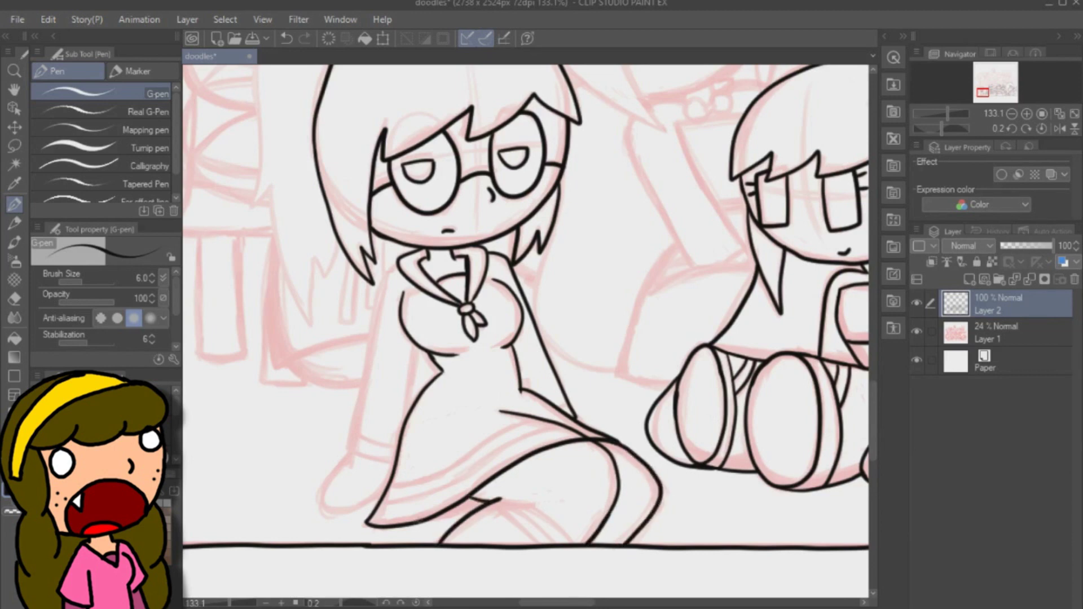
Ink the sock bands across both of the glasses girl's folded legs just above the frame line.
{"action": "mouse_move", "coordinate": [499, 499]}
{"action": "left_mouse_down"}
{"action": "mouse_move", "coordinate": [572, 543]}
{"action": "mouse_move", "coordinate": [550, 543]}
{"action": "left_mouse_up"}
{"action": "left_click_drag", "start_coordinate": [495, 501], "coordinate": [538, 543]}
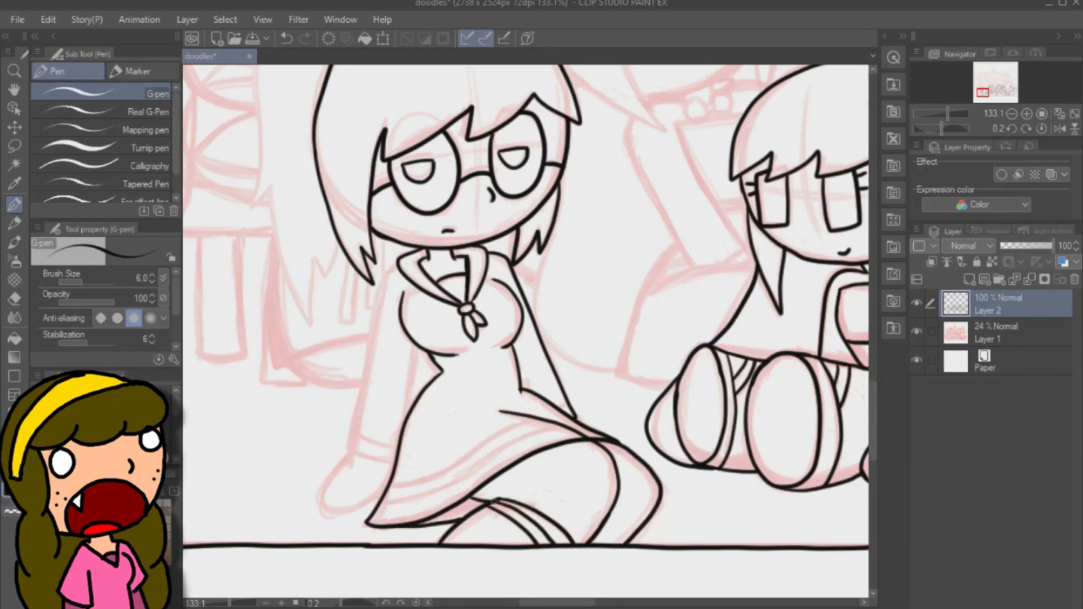
{"action": "left_click_drag", "start_coordinate": [602, 532], "coordinate": [628, 545]}
Ink the glasses girl's other sleeve and resting hand, and add the cuff lines on both sleeves.
{"action": "left_click_drag", "start_coordinate": [419, 345], "coordinate": [411, 399]}
{"action": "mouse_move", "coordinate": [398, 265]}
{"action": "left_mouse_down"}
{"action": "mouse_move", "coordinate": [349, 435]}
{"action": "mouse_move", "coordinate": [394, 464]}
{"action": "left_mouse_up"}
{"action": "left_click_drag", "start_coordinate": [350, 435], "coordinate": [398, 447]}
{"action": "left_click_drag", "start_coordinate": [554, 409], "coordinate": [568, 402]}
{"action": "mouse_move", "coordinate": [353, 468]}
{"action": "left_mouse_down"}
{"action": "mouse_move", "coordinate": [332, 510]}
{"action": "mouse_move", "coordinate": [396, 462]}
{"action": "left_mouse_up"}
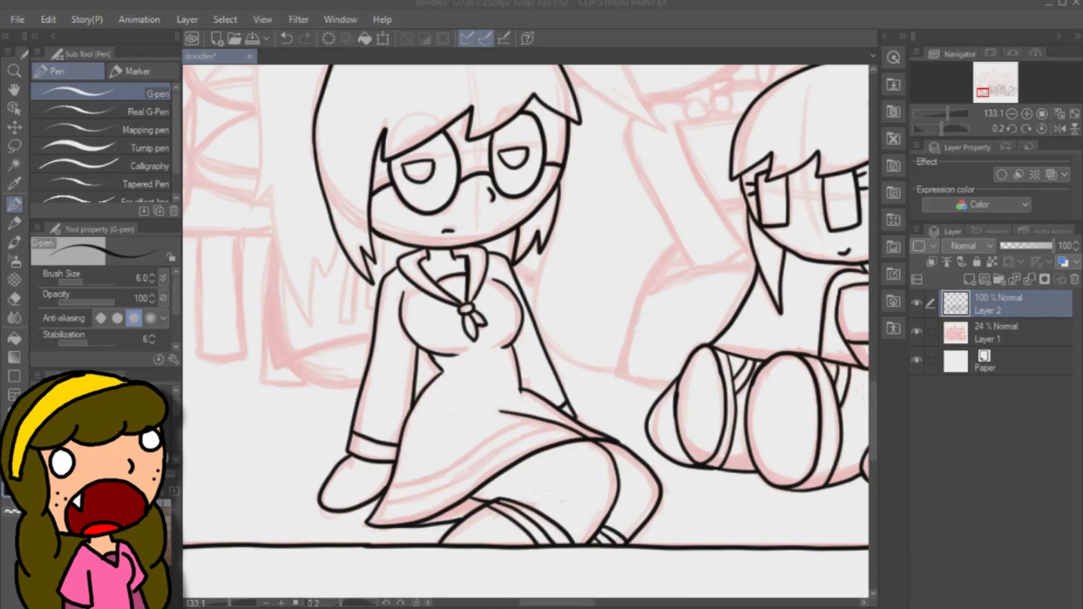
Ink the two bow loops on top of the glasses girl's head and the ribbon ends hanging behind her hair.
{"action": "left_click_drag", "start_coordinate": [873, 397], "coordinate": [872, 364]}
{"action": "left_click_drag", "start_coordinate": [396, 224], "coordinate": [341, 264]}
{"action": "left_click_drag", "start_coordinate": [397, 224], "coordinate": [444, 219]}
{"action": "key", "text": "ctrl+z"}
{"action": "key", "text": "ctrl+z"}
{"action": "mouse_move", "coordinate": [397, 224]}
{"action": "left_mouse_down"}
{"action": "mouse_move", "coordinate": [402, 195]}
{"action": "mouse_move", "coordinate": [449, 217]}
{"action": "left_mouse_up"}
{"action": "key", "text": "ctrl+z"}
{"action": "key", "text": "ctrl+z"}
{"action": "key", "text": "ctrl+z"}
{"action": "left_click_drag", "start_coordinate": [872, 360], "coordinate": [871, 372]}
{"action": "mouse_move", "coordinate": [355, 401]}
{"action": "left_mouse_down"}
{"action": "mouse_move", "coordinate": [339, 461]}
{"action": "mouse_move", "coordinate": [373, 447]}
{"action": "left_mouse_up"}
{"action": "left_click_drag", "start_coordinate": [384, 375], "coordinate": [379, 415]}
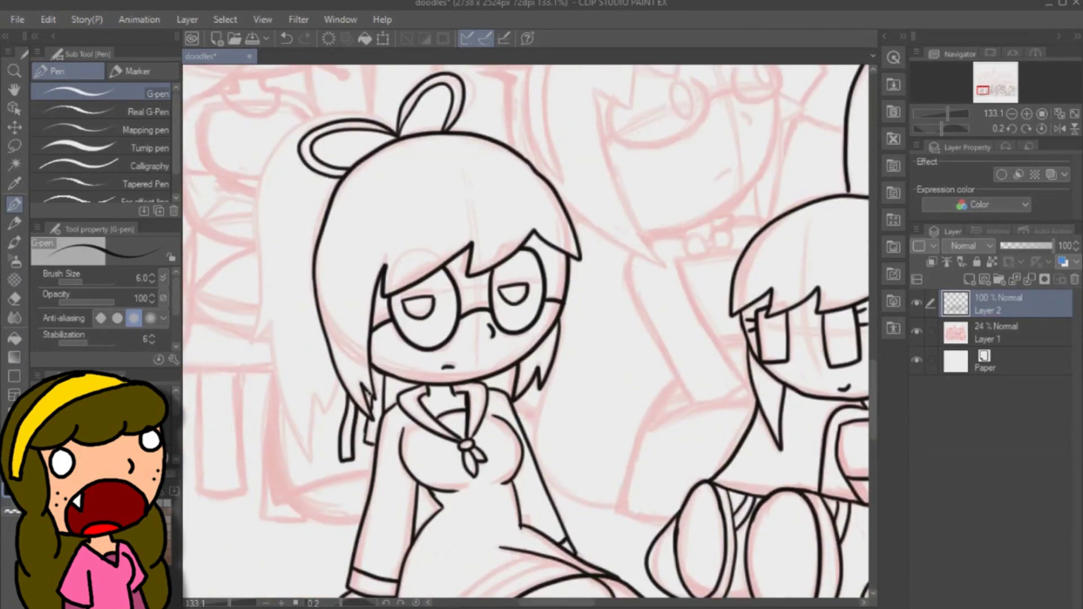
Ink the glasses girl's long ponytail with jagged tips, and the stripes following her skirt hem.
{"action": "scroll", "coordinate": [873, 378], "scroll_direction": "up", "scroll_amount": 2}
{"action": "left_click_drag", "start_coordinate": [341, 187], "coordinate": [262, 406]}
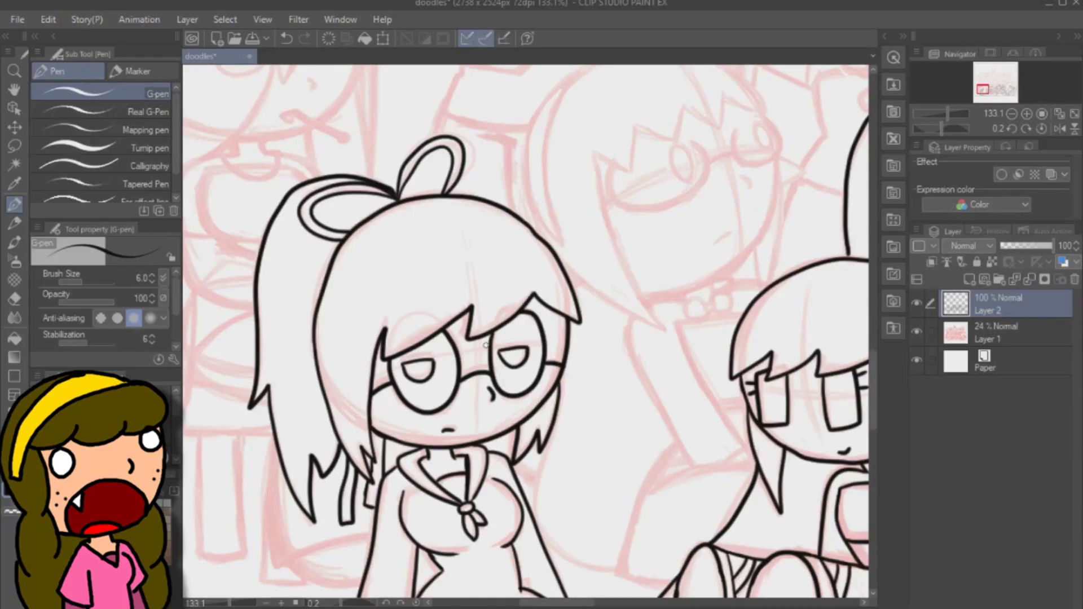
{"action": "left_click_drag", "start_coordinate": [560, 379], "coordinate": [562, 420]}
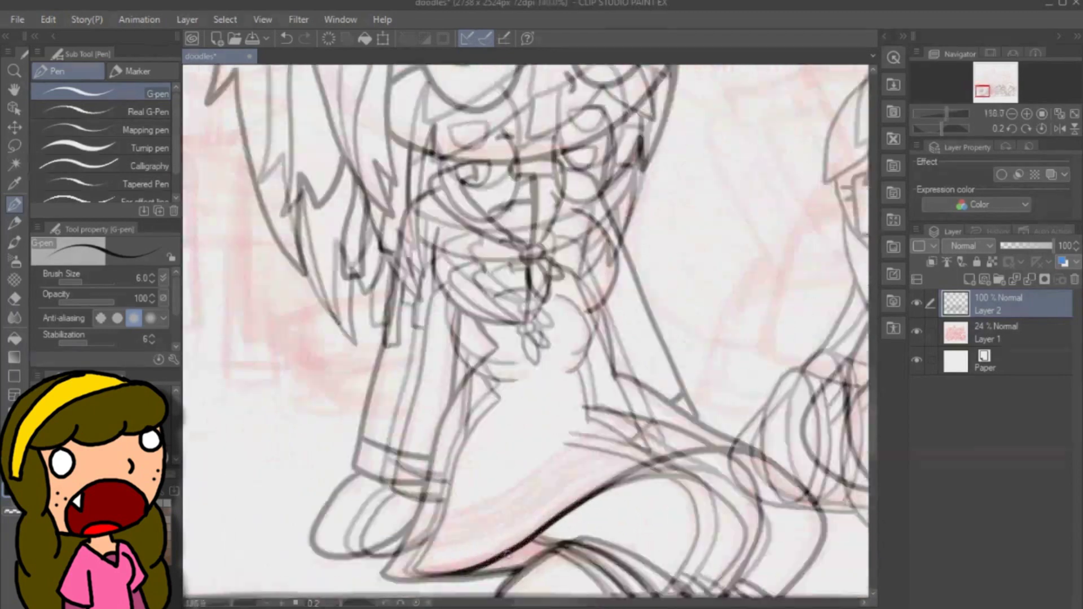
{"action": "left_click_drag", "start_coordinate": [404, 546], "coordinate": [510, 512]}
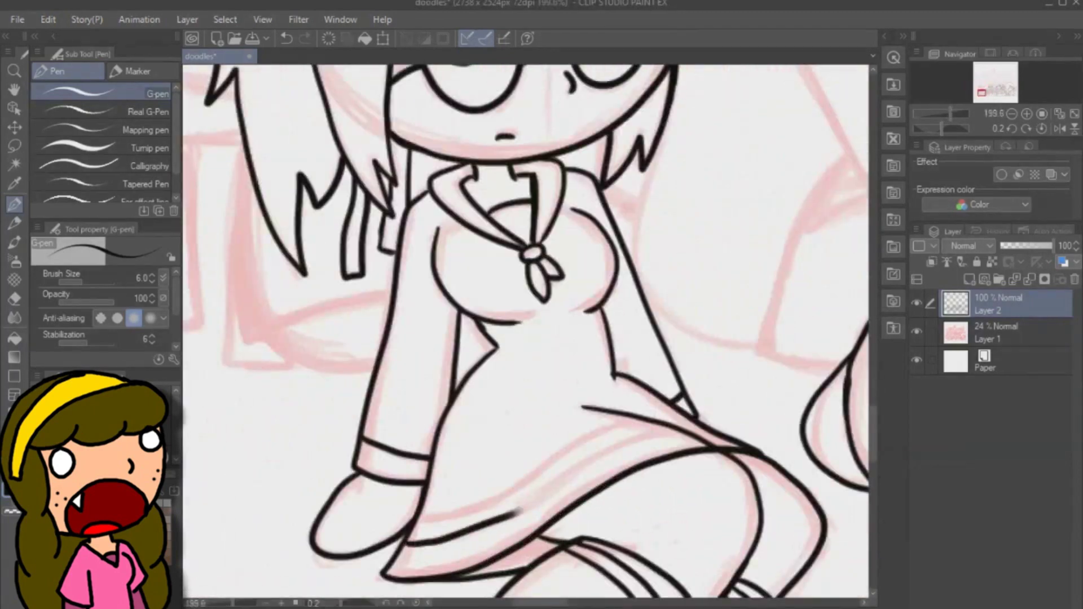
{"action": "left_click_drag", "start_coordinate": [677, 432], "coordinate": [419, 520]}
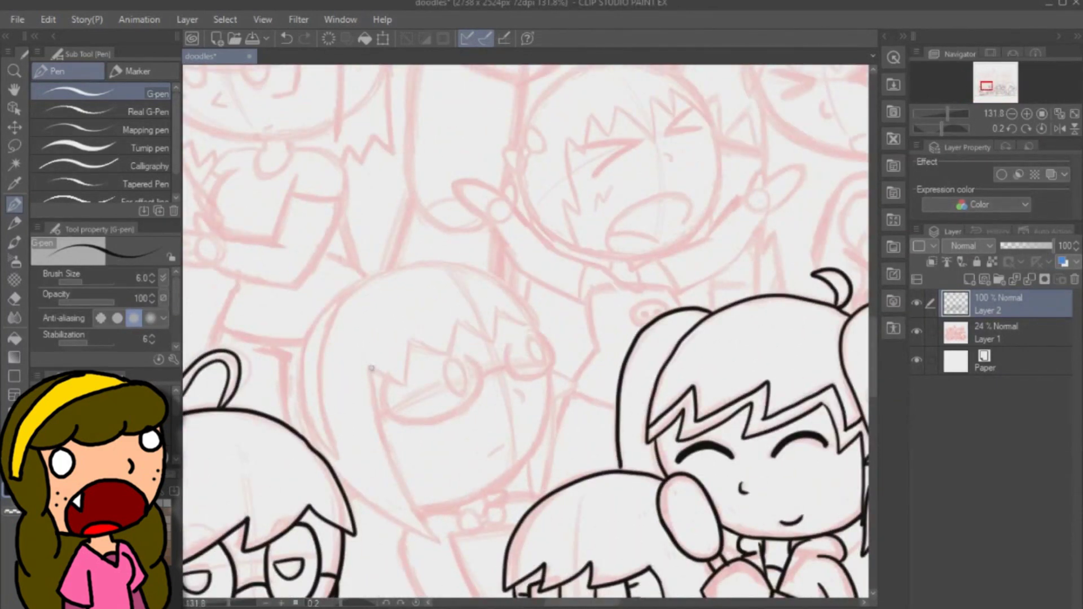
Ink the hair of the girl seated behind the front pair: long pointed side lock, back hair, crown and zigzag fringe.
{"action": "left_click_drag", "start_coordinate": [371, 367], "coordinate": [439, 542]}
{"action": "mouse_move", "coordinate": [352, 291]}
{"action": "left_mouse_down"}
{"action": "mouse_move", "coordinate": [338, 458]}
{"action": "mouse_move", "coordinate": [309, 434]}
{"action": "mouse_move", "coordinate": [305, 406]}
{"action": "mouse_move", "coordinate": [338, 462]}
{"action": "left_mouse_up"}
{"action": "left_click_drag", "start_coordinate": [335, 474], "coordinate": [365, 503]}
{"action": "key", "text": "e"}
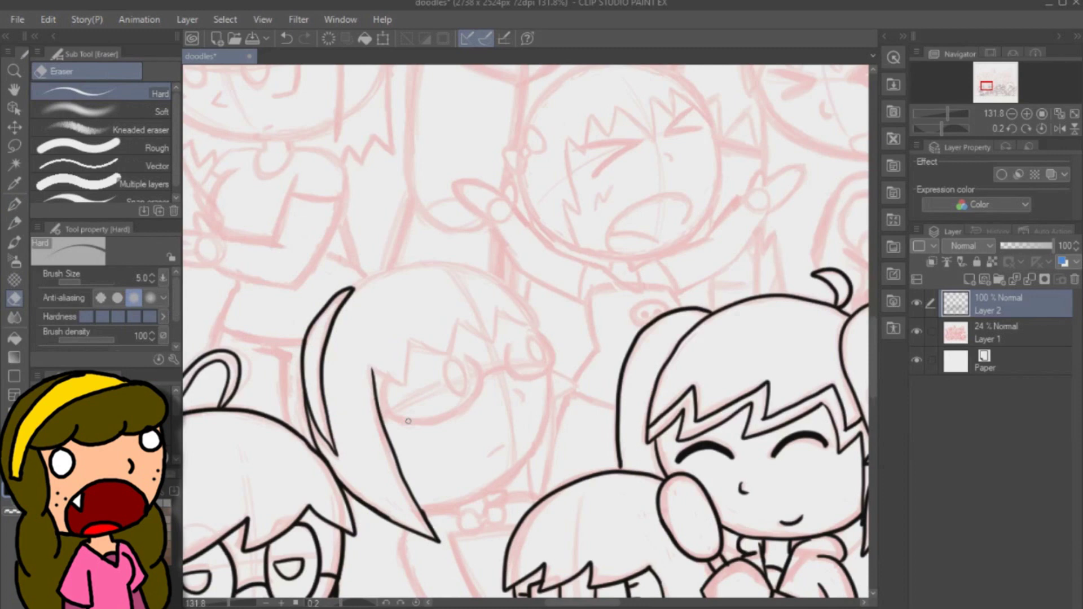
{"action": "key", "text": "p"}
{"action": "mouse_move", "coordinate": [353, 287]}
{"action": "left_mouse_down"}
{"action": "mouse_move", "coordinate": [513, 284]}
{"action": "mouse_move", "coordinate": [499, 311]}
{"action": "left_mouse_up"}
{"action": "mouse_move", "coordinate": [372, 369]}
{"action": "left_mouse_down"}
{"action": "mouse_move", "coordinate": [462, 320]}
{"action": "mouse_move", "coordinate": [494, 339]}
{"action": "left_mouse_up"}
{"action": "left_click_drag", "start_coordinate": [493, 339], "coordinate": [497, 309]}
{"action": "mouse_move", "coordinate": [372, 370]}
{"action": "left_mouse_down"}
{"action": "mouse_move", "coordinate": [405, 489]}
{"action": "mouse_move", "coordinate": [426, 516]}
{"action": "left_mouse_up"}
{"action": "key", "text": "ctrl+z"}
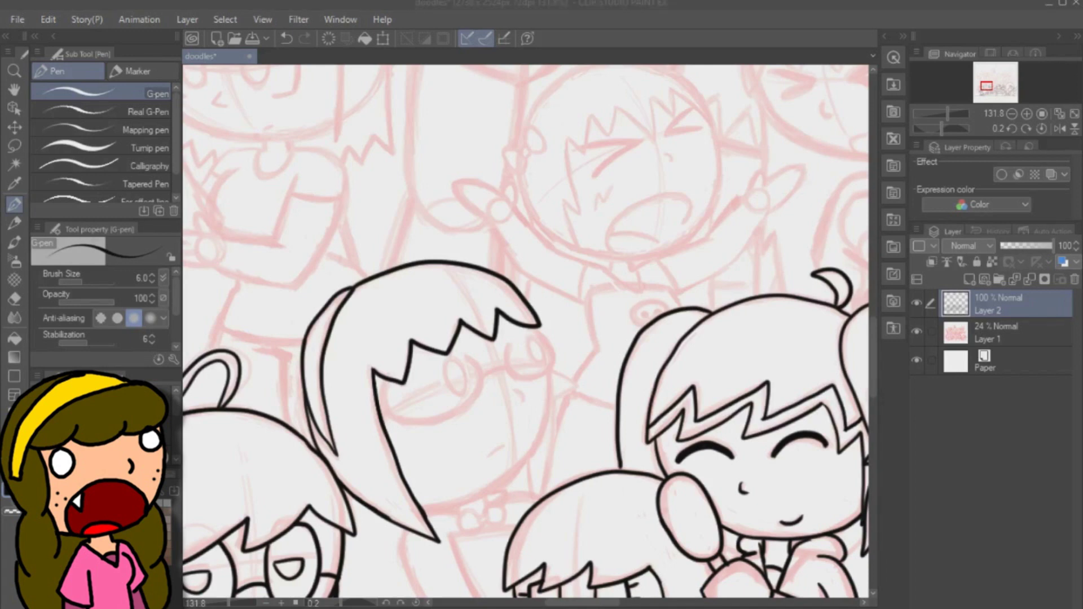
{"action": "key", "text": "ctrl+z"}
Ink the side-glancing girl's glasses, eyes, nose and jaw, plus the hair on the far side of her face.
{"action": "mouse_move", "coordinate": [384, 382]}
{"action": "left_mouse_down"}
{"action": "mouse_move", "coordinate": [442, 422]}
{"action": "mouse_move", "coordinate": [463, 355]}
{"action": "mouse_move", "coordinate": [550, 352]}
{"action": "left_mouse_up"}
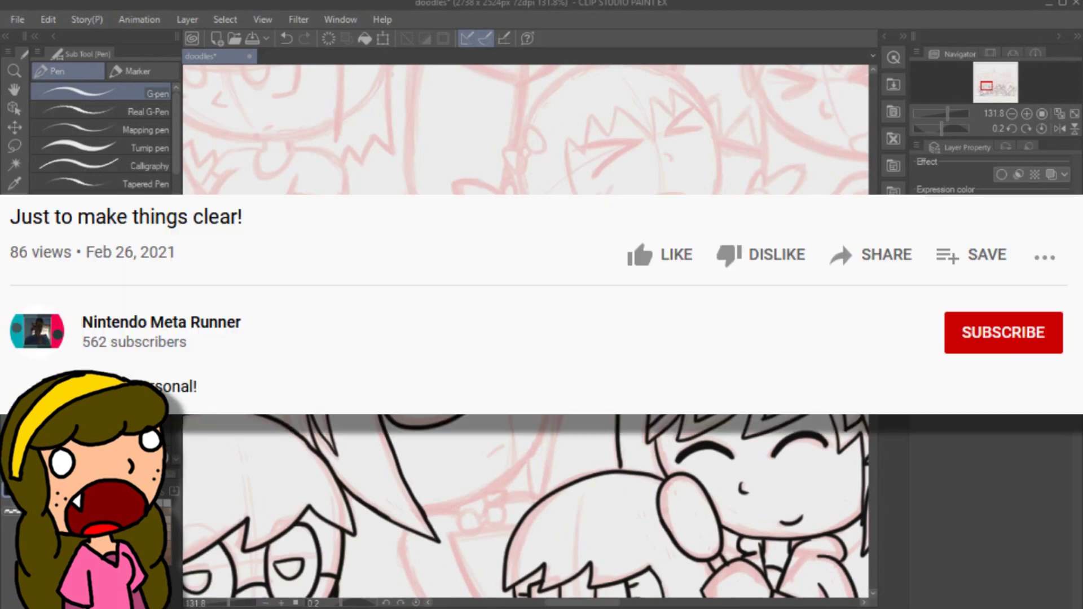
{"action": "left_click_drag", "start_coordinate": [424, 513], "coordinate": [485, 492]}
{"action": "key", "text": "ctrl+z"}
{"action": "mouse_move", "coordinate": [547, 375]}
{"action": "left_mouse_down"}
{"action": "mouse_move", "coordinate": [424, 511]}
{"action": "mouse_move", "coordinate": [506, 484]}
{"action": "mouse_move", "coordinate": [547, 375]}
{"action": "mouse_move", "coordinate": [423, 509]}
{"action": "mouse_move", "coordinate": [548, 401]}
{"action": "mouse_move", "coordinate": [542, 489]}
{"action": "left_mouse_up"}
{"action": "key", "text": "ctrl+z"}
{"action": "key", "text": "ctrl+z"}
{"action": "key", "text": "ctrl+z"}
{"action": "left_click_drag", "start_coordinate": [873, 351], "coordinate": [874, 365]}
{"action": "left_click_drag", "start_coordinate": [526, 367], "coordinate": [542, 389]}
{"action": "left_click_drag", "start_coordinate": [873, 366], "coordinate": [873, 379]}
Ink the side-glancing girl's bow tie and collar, and her sleeve reaching down behind the straight-haired girl.
{"action": "left_click_drag", "start_coordinate": [492, 314], "coordinate": [497, 329]}
{"action": "mouse_move", "coordinate": [483, 339]}
{"action": "left_mouse_down"}
{"action": "mouse_move", "coordinate": [488, 345]}
{"action": "mouse_move", "coordinate": [446, 331]}
{"action": "mouse_move", "coordinate": [465, 499]}
{"action": "left_mouse_up"}
{"action": "key", "text": "ctrl+z"}
{"action": "left_click_drag", "start_coordinate": [406, 353], "coordinate": [466, 499]}
{"action": "left_click_drag", "start_coordinate": [451, 370], "coordinate": [520, 487]}
{"action": "left_click_drag", "start_coordinate": [515, 486], "coordinate": [498, 495]}
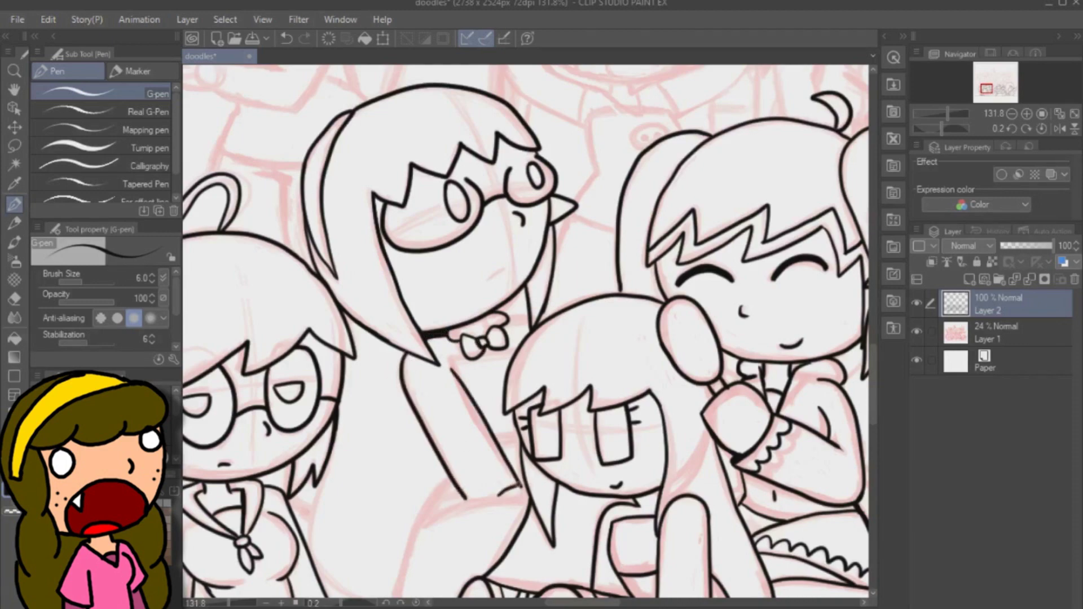
Ink the side-glancing girl's lower body between her two front neighbours and add her small frowning mouth.
{"action": "scroll", "coordinate": [524, 333], "scroll_direction": "down", "scroll_amount": 5}
{"action": "mouse_move", "coordinate": [452, 332]}
{"action": "left_mouse_down"}
{"action": "mouse_move", "coordinate": [390, 467]}
{"action": "mouse_move", "coordinate": [447, 471]}
{"action": "left_mouse_up"}
{"action": "scroll", "coordinate": [743, 295], "scroll_direction": "up", "scroll_amount": 1}
{"action": "mouse_move", "coordinate": [322, 346]}
{"action": "left_mouse_down"}
{"action": "mouse_move", "coordinate": [358, 484]}
{"action": "mouse_move", "coordinate": [388, 490]}
{"action": "left_mouse_up"}
{"action": "left_click_drag", "start_coordinate": [331, 340], "coordinate": [319, 369]}
{"action": "scroll", "coordinate": [770, 250], "scroll_direction": "up", "scroll_amount": 6}
{"action": "left_click_drag", "start_coordinate": [487, 360], "coordinate": [506, 364]}
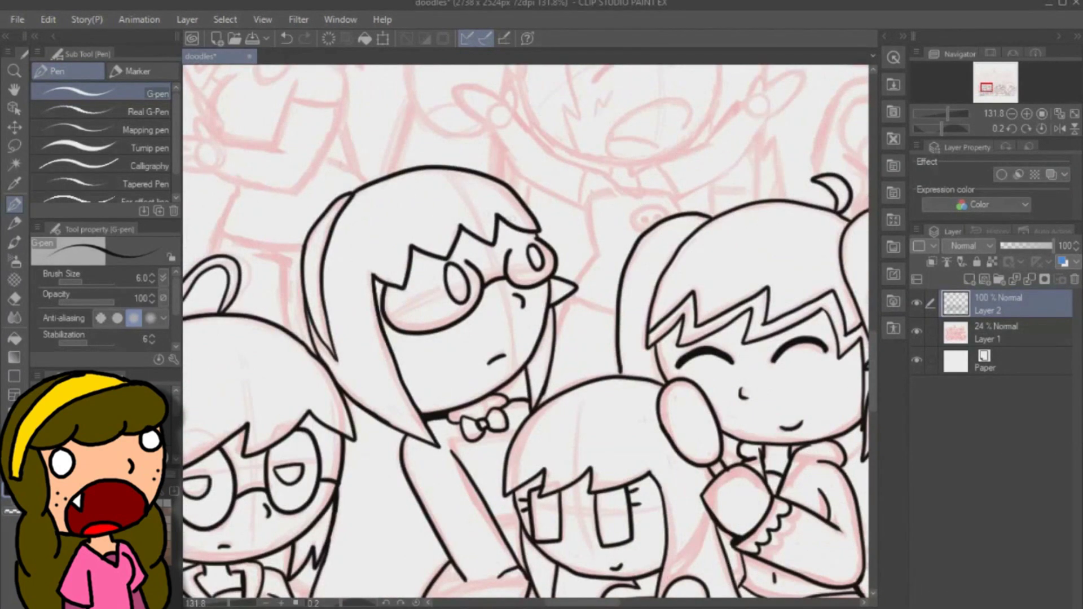
Ink the mouth of the girl on the chair, the round-ended stick she holds in it, and her jaw.
{"action": "scroll", "coordinate": [586, 205], "scroll_direction": "down", "scroll_amount": 4}
{"action": "scroll", "coordinate": [248, 149], "scroll_direction": "up", "scroll_amount": 1}
{"action": "scroll", "coordinate": [372, 362], "scroll_direction": "down", "scroll_amount": 2}
{"action": "scroll", "coordinate": [372, 362], "scroll_direction": "up", "scroll_amount": 8}
{"action": "mouse_move", "coordinate": [530, 369]}
{"action": "left_mouse_down"}
{"action": "mouse_move", "coordinate": [586, 392]}
{"action": "mouse_move", "coordinate": [578, 360]}
{"action": "mouse_move", "coordinate": [558, 376]}
{"action": "mouse_move", "coordinate": [595, 388]}
{"action": "left_mouse_up"}
{"action": "key", "text": "ctrl+z"}
{"action": "mouse_move", "coordinate": [587, 393]}
{"action": "left_mouse_down"}
{"action": "mouse_move", "coordinate": [592, 400]}
{"action": "mouse_move", "coordinate": [596, 387]}
{"action": "left_mouse_up"}
{"action": "left_click_drag", "start_coordinate": [530, 369], "coordinate": [540, 366]}
{"action": "key", "text": "ctrl+z"}
{"action": "left_click_drag", "start_coordinate": [478, 394], "coordinate": [561, 380]}
{"action": "left_click_drag", "start_coordinate": [570, 375], "coordinate": [623, 280]}
Ink the chair girl's sweeping fringe over one eye, the round top of her head and her visible eye.
{"action": "left_click_drag", "start_coordinate": [872, 338], "coordinate": [872, 327]}
{"action": "mouse_move", "coordinate": [423, 508]}
{"action": "left_mouse_down"}
{"action": "mouse_move", "coordinate": [521, 384]}
{"action": "mouse_move", "coordinate": [552, 306]}
{"action": "left_mouse_up"}
{"action": "key", "text": "ctrl+z"}
{"action": "mouse_move", "coordinate": [525, 396]}
{"action": "left_mouse_down"}
{"action": "mouse_move", "coordinate": [551, 306]}
{"action": "mouse_move", "coordinate": [623, 285]}
{"action": "left_mouse_up"}
{"action": "mouse_move", "coordinate": [348, 347]}
{"action": "left_mouse_down"}
{"action": "mouse_move", "coordinate": [506, 210]}
{"action": "mouse_move", "coordinate": [586, 248]}
{"action": "left_mouse_up"}
{"action": "key", "text": "ctrl+z"}
{"action": "left_click_drag", "start_coordinate": [526, 213], "coordinate": [625, 294]}
{"action": "mouse_move", "coordinate": [567, 349]}
{"action": "left_mouse_down"}
{"action": "mouse_move", "coordinate": [612, 358]}
{"action": "mouse_move", "coordinate": [562, 422]}
{"action": "left_mouse_up"}
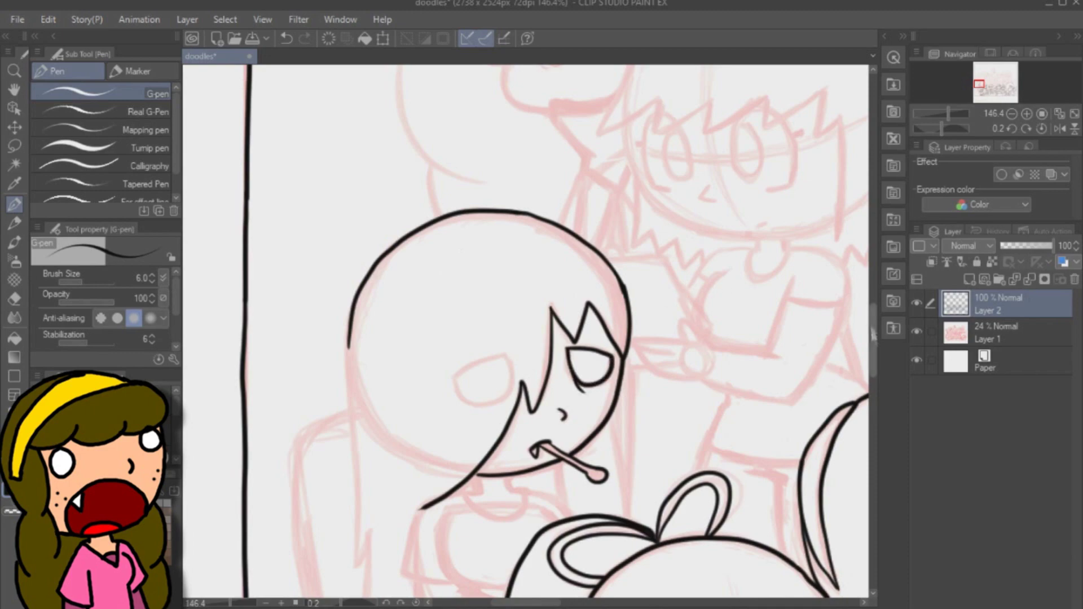
Ink the chair girl's neck, the long jagged hair falling down her back, and the chair's backrest.
{"action": "scroll", "coordinate": [562, 421], "scroll_direction": "down", "scroll_amount": 3}
{"action": "left_click_drag", "start_coordinate": [503, 332], "coordinate": [506, 343]}
{"action": "scroll", "coordinate": [600, 263], "scroll_direction": "down", "scroll_amount": 1}
{"action": "mouse_move", "coordinate": [348, 160]}
{"action": "left_mouse_down"}
{"action": "mouse_move", "coordinate": [350, 384]}
{"action": "mouse_move", "coordinate": [388, 529]}
{"action": "left_mouse_up"}
{"action": "left_click_drag", "start_coordinate": [351, 234], "coordinate": [299, 263]}
{"action": "key", "text": "ctrl+z"}
{"action": "left_click_drag", "start_coordinate": [349, 234], "coordinate": [308, 420]}
{"action": "scroll", "coordinate": [307, 420], "scroll_direction": "down", "scroll_amount": 3}
{"action": "left_click_drag", "start_coordinate": [307, 262], "coordinate": [338, 465]}
{"action": "left_click_drag", "start_coordinate": [333, 417], "coordinate": [409, 406]}
{"action": "key", "text": "ctrl+z"}
Ink the chair girl's short sleeve, chest and the side of her torso down to the waist.
{"action": "mouse_move", "coordinate": [389, 355]}
{"action": "left_mouse_down"}
{"action": "mouse_move", "coordinate": [433, 344]}
{"action": "mouse_move", "coordinate": [435, 309]}
{"action": "mouse_move", "coordinate": [399, 375]}
{"action": "left_mouse_up"}
{"action": "scroll", "coordinate": [695, 302], "scroll_direction": "up", "scroll_amount": 3}
{"action": "left_click_drag", "start_coordinate": [399, 375], "coordinate": [451, 384]}
{"action": "mouse_move", "coordinate": [419, 382]}
{"action": "left_mouse_down"}
{"action": "mouse_move", "coordinate": [420, 406]}
{"action": "mouse_move", "coordinate": [498, 458]}
{"action": "left_mouse_up"}
{"action": "mouse_move", "coordinate": [457, 395]}
{"action": "left_mouse_down"}
{"action": "mouse_move", "coordinate": [484, 459]}
{"action": "mouse_move", "coordinate": [501, 405]}
{"action": "left_mouse_up"}
{"action": "left_click_drag", "start_coordinate": [441, 324], "coordinate": [496, 388]}
{"action": "key", "text": "ctrl+z"}
{"action": "left_click_drag", "start_coordinate": [448, 319], "coordinate": [489, 391]}
Ink the chair girl's far shoulder, round neckline and thigh, and the hair strand hanging on the far side.
{"action": "left_click_drag", "start_coordinate": [546, 309], "coordinate": [557, 320]}
{"action": "left_click_drag", "start_coordinate": [509, 289], "coordinate": [571, 316]}
{"action": "left_click_drag", "start_coordinate": [475, 289], "coordinate": [453, 293]}
{"action": "left_click_drag", "start_coordinate": [461, 293], "coordinate": [525, 291]}
{"action": "left_click_drag", "start_coordinate": [437, 513], "coordinate": [494, 457]}
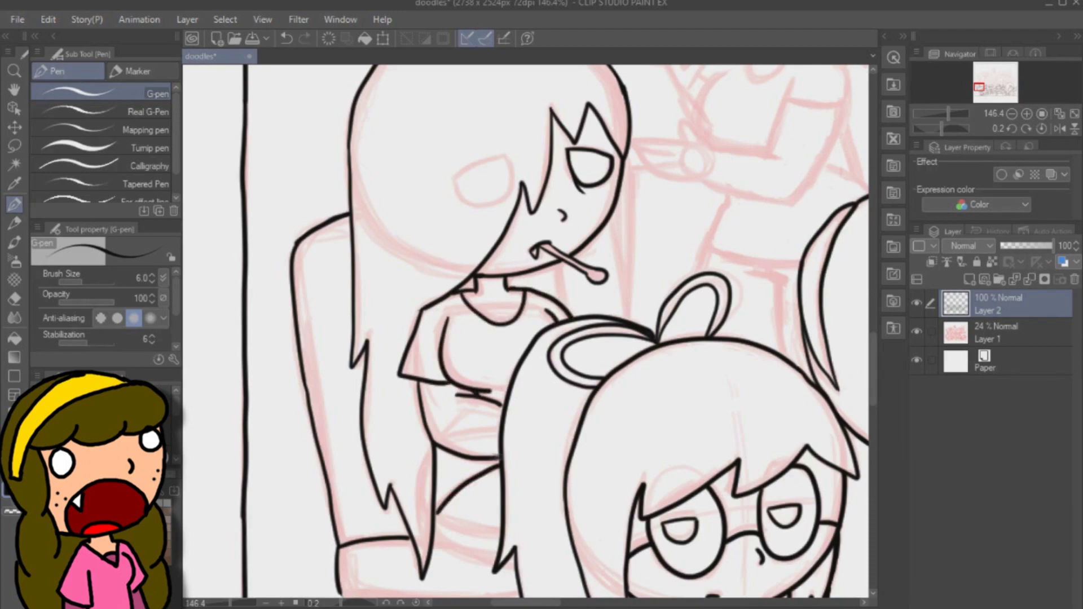
{"action": "scroll", "coordinate": [741, 240], "scroll_direction": "up", "scroll_amount": 1}
{"action": "left_click_drag", "start_coordinate": [613, 246], "coordinate": [629, 344]}
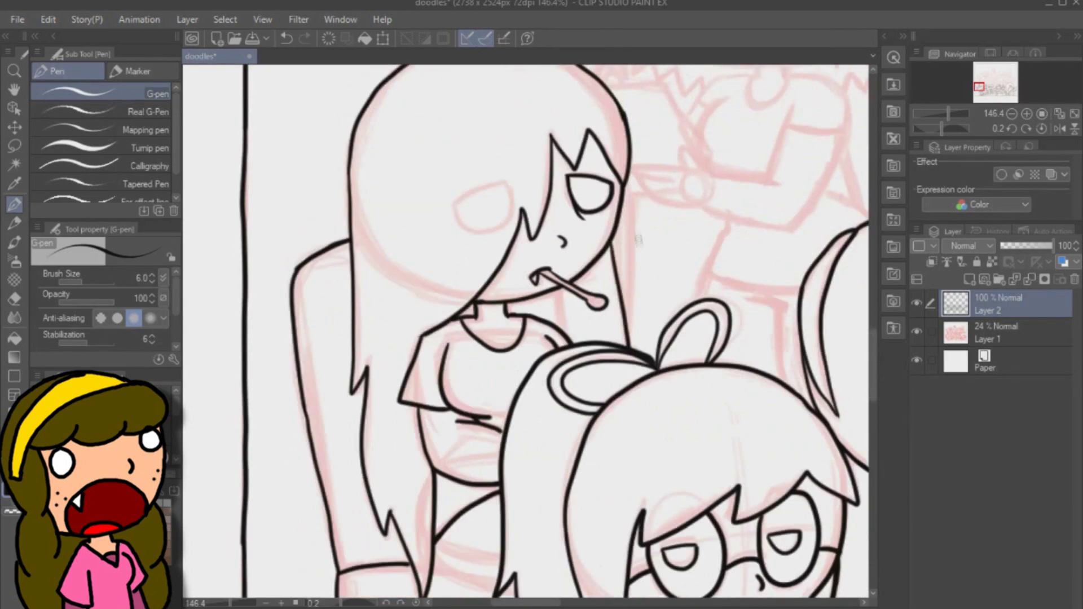
Ink the chair's seat and legs, and the seated girl's lower leg and shoe behind the glasses girl's ponytail.
{"action": "scroll", "coordinate": [637, 231], "scroll_direction": "down", "scroll_amount": 10}
{"action": "mouse_move", "coordinate": [339, 352]}
{"action": "left_mouse_down"}
{"action": "mouse_move", "coordinate": [520, 351]}
{"action": "mouse_move", "coordinate": [514, 504]}
{"action": "left_mouse_up"}
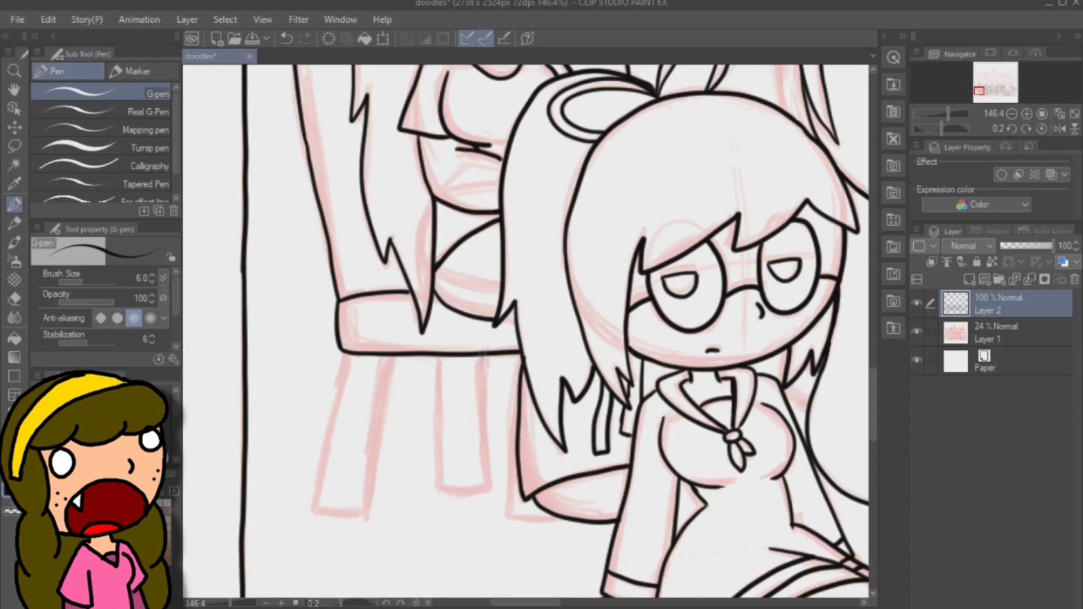
{"action": "mouse_move", "coordinate": [482, 357]}
{"action": "left_mouse_down"}
{"action": "mouse_move", "coordinate": [438, 423]}
{"action": "mouse_move", "coordinate": [488, 486]}
{"action": "left_mouse_up"}
{"action": "left_click_drag", "start_coordinate": [439, 356], "coordinate": [442, 488]}
{"action": "left_click_drag", "start_coordinate": [441, 488], "coordinate": [488, 486]}
{"action": "key", "text": "ctrl+z"}
{"action": "left_click_drag", "start_coordinate": [391, 359], "coordinate": [362, 512]}
{"action": "mouse_move", "coordinate": [345, 355]}
{"action": "left_mouse_down"}
{"action": "mouse_move", "coordinate": [314, 513]}
{"action": "mouse_move", "coordinate": [362, 514]}
{"action": "left_mouse_up"}
{"action": "key", "text": "ctrl+z"}
{"action": "left_click_drag", "start_coordinate": [523, 367], "coordinate": [508, 515]}
{"action": "left_click_drag", "start_coordinate": [508, 515], "coordinate": [554, 518]}
Ink the head of the girl standing behind the chair: crown with a hair tuft, jaw and jagged side hair.
{"action": "scroll", "coordinate": [636, 445], "scroll_direction": "down", "scroll_amount": 3}
{"action": "scroll", "coordinate": [649, 392], "scroll_direction": "up", "scroll_amount": 1}
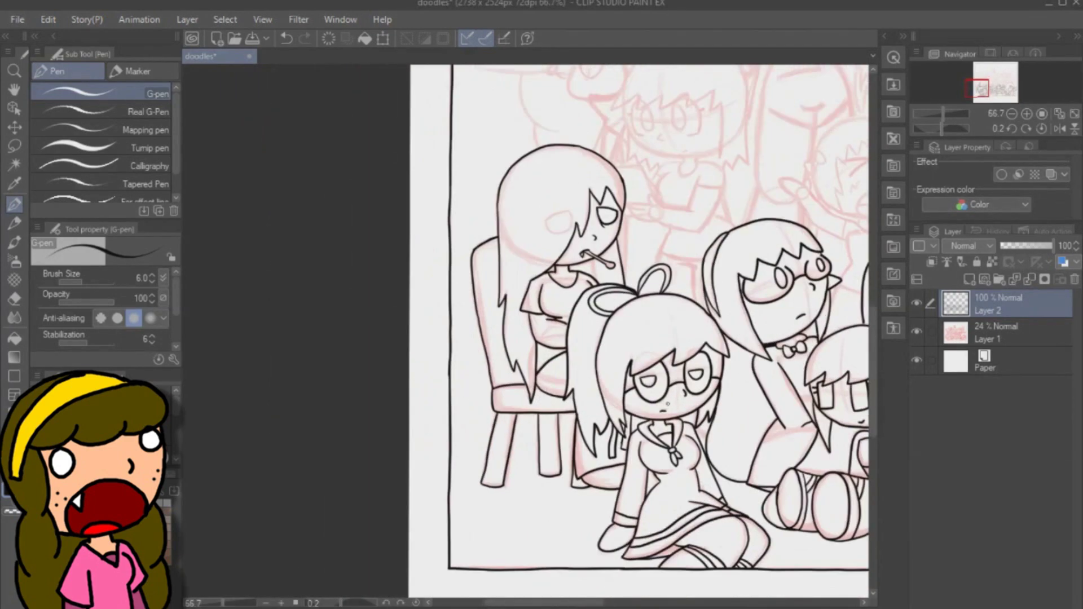
{"action": "scroll", "coordinate": [637, 327], "scroll_direction": "down", "scroll_amount": 5}
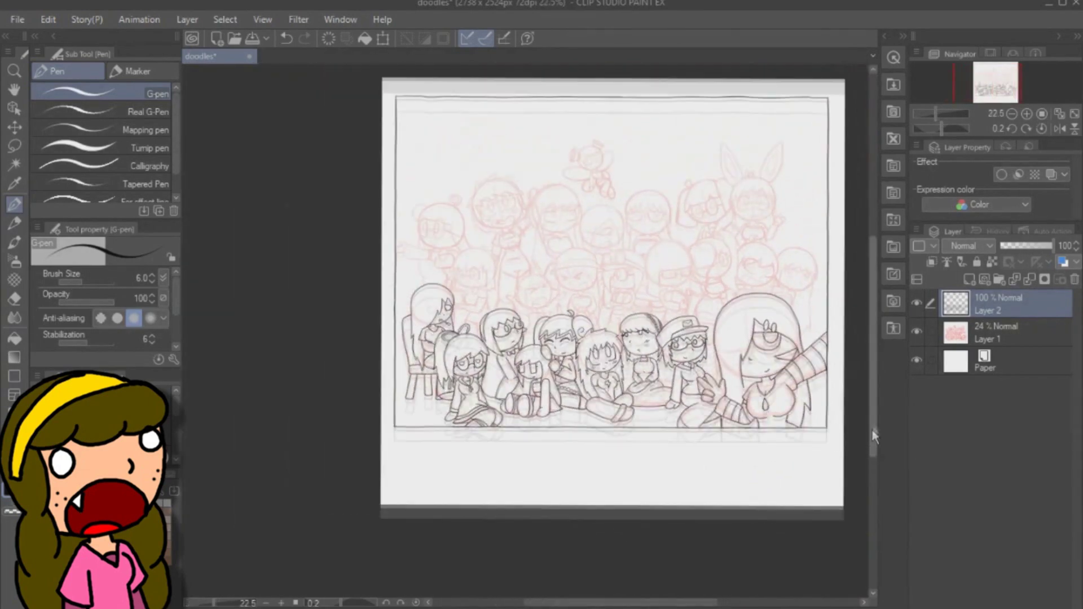
{"action": "left_click_drag", "start_coordinate": [881, 400], "coordinate": [882, 398]}
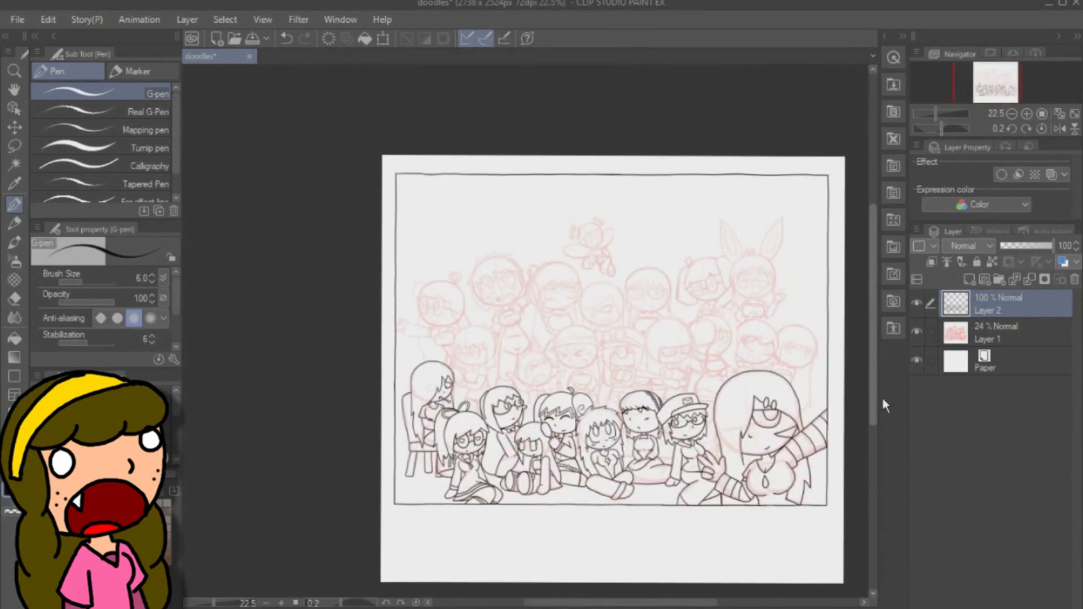
{"action": "scroll", "coordinate": [461, 364], "scroll_direction": "up", "scroll_amount": 8}
{"action": "left_click_drag", "start_coordinate": [872, 304], "coordinate": [872, 290]}
{"action": "left_click_drag", "start_coordinate": [575, 252], "coordinate": [444, 291]}
{"action": "key", "text": "ctrl+z"}
{"action": "mouse_move", "coordinate": [397, 372]}
{"action": "left_mouse_down"}
{"action": "mouse_move", "coordinate": [440, 297]}
{"action": "mouse_move", "coordinate": [575, 251]}
{"action": "left_mouse_up"}
{"action": "mouse_move", "coordinate": [396, 372]}
{"action": "left_mouse_down"}
{"action": "mouse_move", "coordinate": [427, 356]}
{"action": "mouse_move", "coordinate": [483, 374]}
{"action": "mouse_move", "coordinate": [581, 340]}
{"action": "mouse_move", "coordinate": [595, 458]}
{"action": "left_mouse_up"}
{"action": "mouse_move", "coordinate": [576, 250]}
{"action": "left_mouse_down"}
{"action": "mouse_move", "coordinate": [638, 276]}
{"action": "mouse_move", "coordinate": [646, 474]}
{"action": "mouse_move", "coordinate": [601, 480]}
{"action": "left_mouse_up"}
{"action": "left_click_drag", "start_coordinate": [873, 317], "coordinate": [873, 329]}
Ink the standing girl's jagged fringe, nose, small mouth and both oval eyes with their lashes.
{"action": "mouse_move", "coordinate": [419, 292]}
{"action": "left_mouse_down"}
{"action": "mouse_move", "coordinate": [475, 384]}
{"action": "mouse_move", "coordinate": [594, 371]}
{"action": "left_mouse_up"}
{"action": "left_click_drag", "start_coordinate": [485, 344], "coordinate": [489, 355]}
{"action": "left_click_drag", "start_coordinate": [528, 379], "coordinate": [534, 375]}
{"action": "left_click_drag", "start_coordinate": [519, 292], "coordinate": [534, 348]}
{"action": "left_click_drag", "start_coordinate": [459, 295], "coordinate": [451, 350]}
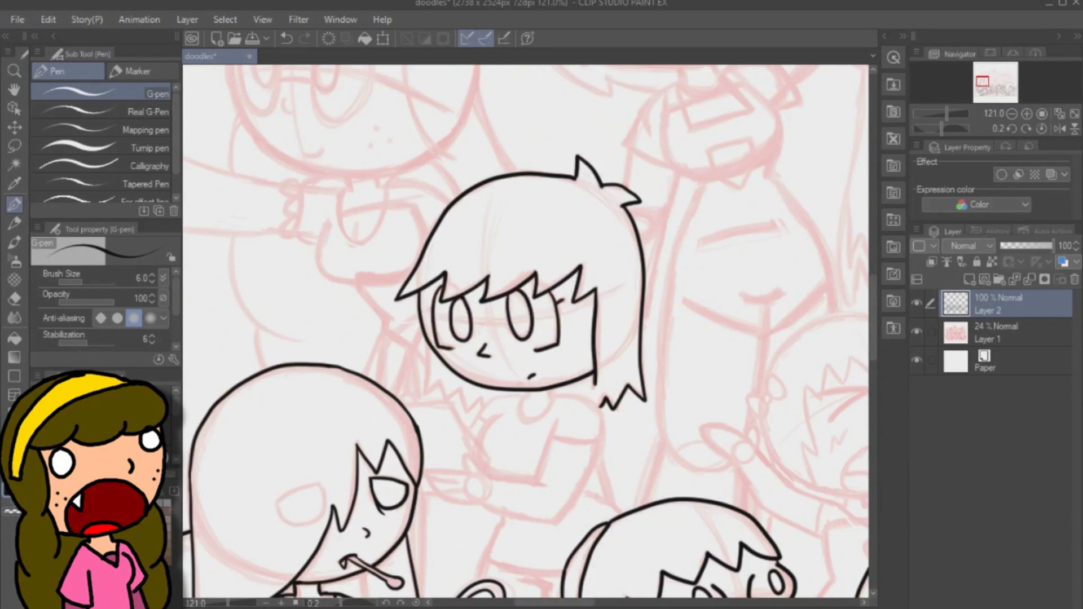
Ink the standing girl's neck, the flat rectangular object she holds, her open hand and her bent forearm.
{"action": "left_click_drag", "start_coordinate": [546, 385], "coordinate": [547, 399]}
{"action": "scroll", "coordinate": [547, 397], "scroll_direction": "down", "scroll_amount": 4}
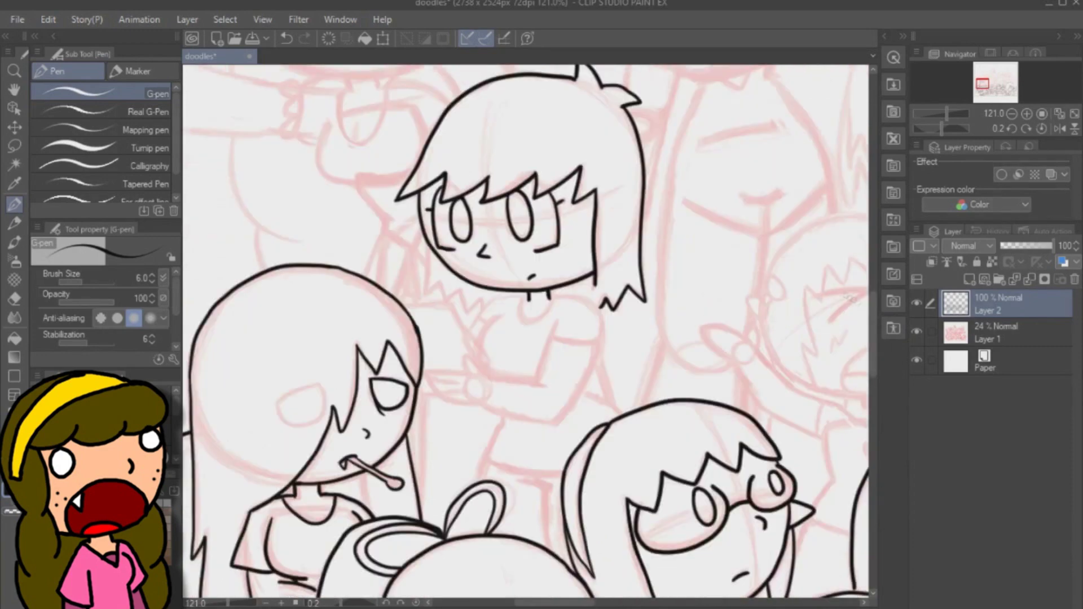
{"action": "mouse_move", "coordinate": [413, 307]}
{"action": "left_mouse_down"}
{"action": "mouse_move", "coordinate": [452, 299]}
{"action": "mouse_move", "coordinate": [474, 359]}
{"action": "mouse_move", "coordinate": [400, 305]}
{"action": "left_mouse_up"}
{"action": "mouse_move", "coordinate": [463, 372]}
{"action": "left_mouse_down"}
{"action": "mouse_move", "coordinate": [491, 377]}
{"action": "mouse_move", "coordinate": [444, 382]}
{"action": "mouse_move", "coordinate": [458, 383]}
{"action": "left_mouse_up"}
{"action": "mouse_move", "coordinate": [429, 380]}
{"action": "left_mouse_down"}
{"action": "mouse_move", "coordinate": [483, 406]}
{"action": "mouse_move", "coordinate": [542, 383]}
{"action": "left_mouse_up"}
{"action": "mouse_move", "coordinate": [485, 406]}
{"action": "left_mouse_down"}
{"action": "mouse_move", "coordinate": [564, 423]}
{"action": "mouse_move", "coordinate": [599, 351]}
{"action": "left_mouse_up"}
Ink the standing girl's T-shirt with its short sleeves and round neckline, and her far arm.
{"action": "left_click_drag", "start_coordinate": [535, 378], "coordinate": [548, 341]}
{"action": "mouse_move", "coordinate": [499, 316]}
{"action": "left_mouse_down"}
{"action": "mouse_move", "coordinate": [479, 359]}
{"action": "mouse_move", "coordinate": [506, 313]}
{"action": "mouse_move", "coordinate": [465, 335]}
{"action": "mouse_move", "coordinate": [482, 367]}
{"action": "left_mouse_up"}
{"action": "key", "text": "ctrl+z"}
{"action": "key", "text": "ctrl+z"}
{"action": "key", "text": "ctrl+z"}
{"action": "mouse_move", "coordinate": [478, 344]}
{"action": "left_mouse_down"}
{"action": "mouse_move", "coordinate": [496, 316]}
{"action": "mouse_move", "coordinate": [467, 331]}
{"action": "mouse_move", "coordinate": [486, 325]}
{"action": "left_mouse_up"}
{"action": "mouse_move", "coordinate": [550, 298]}
{"action": "left_mouse_down"}
{"action": "mouse_move", "coordinate": [602, 328]}
{"action": "mouse_move", "coordinate": [598, 353]}
{"action": "mouse_move", "coordinate": [556, 323]}
{"action": "left_mouse_up"}
{"action": "left_click_drag", "start_coordinate": [550, 341], "coordinate": [601, 341]}
{"action": "key", "text": "ctrl+z"}
{"action": "key", "text": "ctrl+z"}
{"action": "mouse_move", "coordinate": [519, 297]}
{"action": "left_mouse_down"}
{"action": "mouse_move", "coordinate": [524, 325]}
{"action": "mouse_move", "coordinate": [558, 296]}
{"action": "left_mouse_up"}
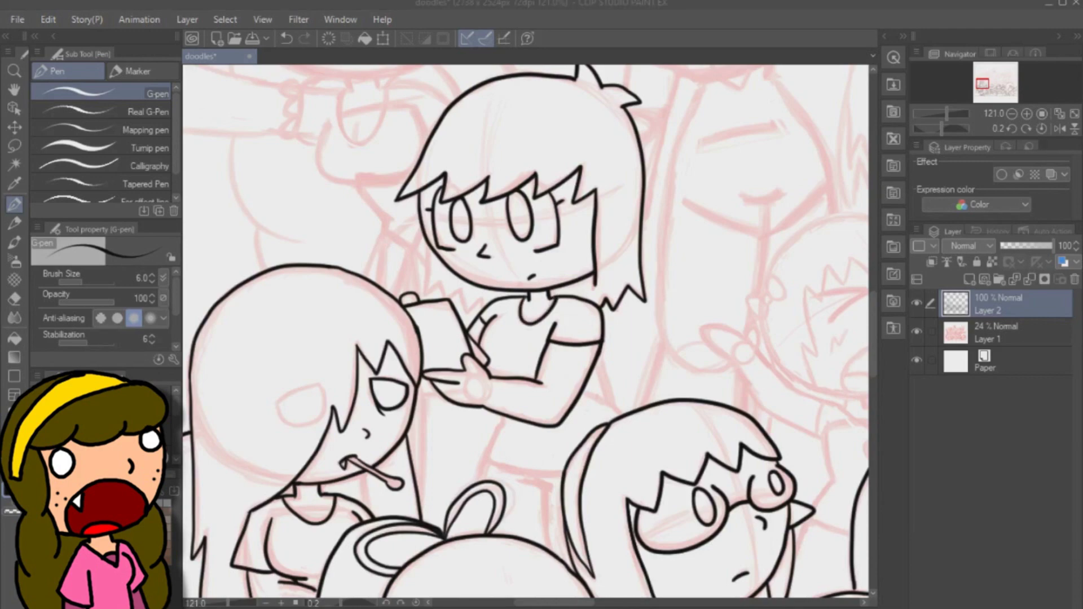
Ink the standing girl's waist, shirt hem and lower body, and the hair hanging behind her face.
{"action": "scroll", "coordinate": [583, 201], "scroll_direction": "down", "scroll_amount": 3}
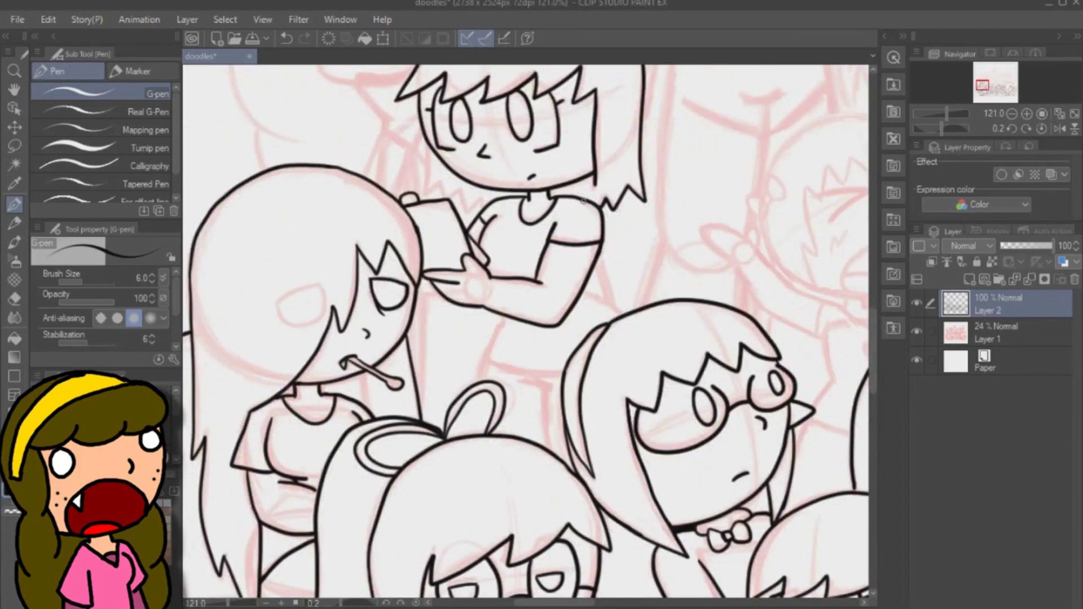
{"action": "left_click_drag", "start_coordinate": [578, 290], "coordinate": [625, 313]}
{"action": "mouse_move", "coordinate": [505, 322]}
{"action": "left_mouse_down"}
{"action": "mouse_move", "coordinate": [477, 379]}
{"action": "mouse_move", "coordinate": [469, 435]}
{"action": "left_mouse_up"}
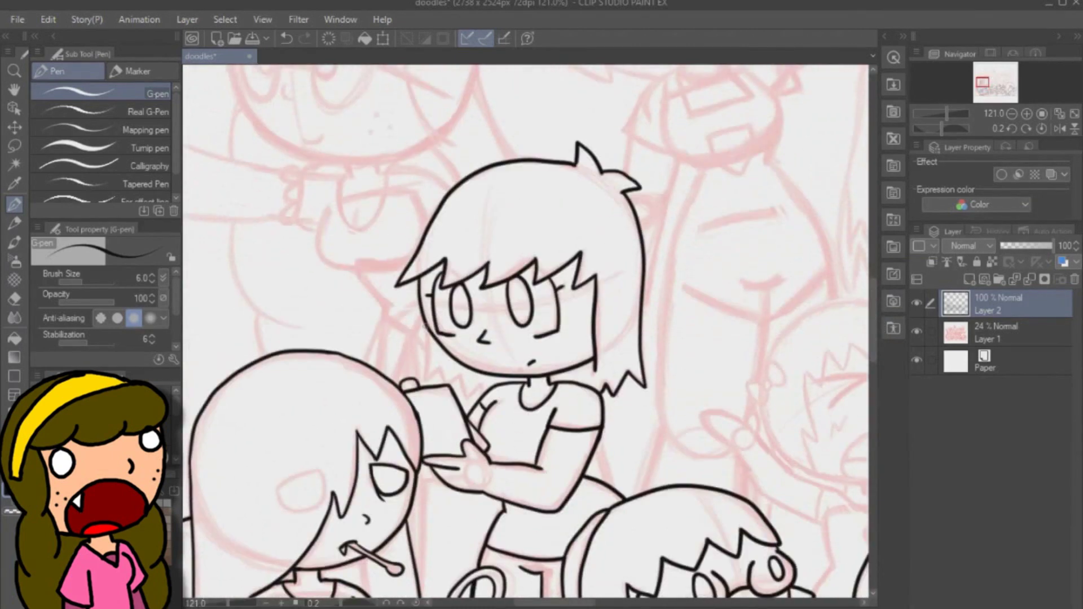
{"action": "mouse_move", "coordinate": [443, 324]}
{"action": "left_mouse_down"}
{"action": "mouse_move", "coordinate": [424, 379]}
{"action": "mouse_move", "coordinate": [486, 397]}
{"action": "left_mouse_up"}
{"action": "scroll", "coordinate": [710, 268], "scroll_direction": "down", "scroll_amount": 6}
{"action": "scroll", "coordinate": [688, 175], "scroll_direction": "up", "scroll_amount": 7}
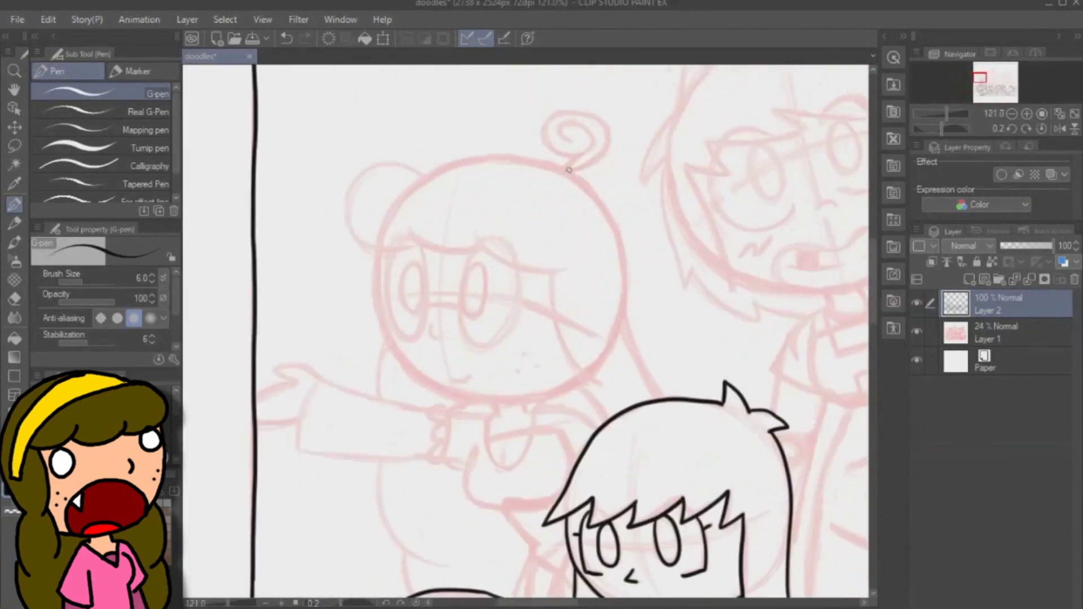
Ink the bespectacled girl's face contour, the round hair bun beside her head and her wavy fringe.
{"action": "left_click_drag", "start_coordinate": [338, 269], "coordinate": [578, 427]}
{"action": "mouse_move", "coordinate": [353, 272]}
{"action": "left_mouse_down"}
{"action": "mouse_move", "coordinate": [397, 300]}
{"action": "mouse_move", "coordinate": [387, 268]}
{"action": "left_mouse_up"}
{"action": "mouse_move", "coordinate": [395, 177]}
{"action": "left_mouse_down"}
{"action": "mouse_move", "coordinate": [358, 264]}
{"action": "mouse_move", "coordinate": [384, 261]}
{"action": "left_mouse_up"}
{"action": "key", "text": "ctrl+z"}
{"action": "key", "text": "ctrl+z"}
{"action": "mouse_move", "coordinate": [396, 179]}
{"action": "left_mouse_down"}
{"action": "mouse_move", "coordinate": [379, 172]}
{"action": "mouse_move", "coordinate": [328, 261]}
{"action": "mouse_move", "coordinate": [376, 242]}
{"action": "left_mouse_up"}
{"action": "mouse_move", "coordinate": [376, 243]}
{"action": "left_mouse_down"}
{"action": "mouse_move", "coordinate": [451, 242]}
{"action": "mouse_move", "coordinate": [567, 288]}
{"action": "left_mouse_up"}
Ink the girl's glasses with both large lenses and the bridge, and her small curved nose.
{"action": "mouse_move", "coordinate": [346, 266]}
{"action": "left_mouse_down"}
{"action": "mouse_move", "coordinate": [396, 344]}
{"action": "mouse_move", "coordinate": [388, 259]}
{"action": "left_mouse_up"}
{"action": "mouse_move", "coordinate": [444, 274]}
{"action": "left_mouse_down"}
{"action": "mouse_move", "coordinate": [451, 386]}
{"action": "mouse_move", "coordinate": [513, 292]}
{"action": "left_mouse_up"}
{"action": "key", "text": "ctrl+z"}
{"action": "mouse_move", "coordinate": [449, 272]}
{"action": "left_mouse_down"}
{"action": "mouse_move", "coordinate": [448, 378]}
{"action": "mouse_move", "coordinate": [514, 291]}
{"action": "left_mouse_up"}
{"action": "left_click_drag", "start_coordinate": [398, 341], "coordinate": [432, 338]}
{"action": "left_click_drag", "start_coordinate": [404, 357], "coordinate": [411, 374]}
Ink the bespectacled girl's side hair lock, the arms of her glasses, her oval pupils and small smile.
{"action": "left_click_drag", "start_coordinate": [546, 297], "coordinate": [594, 437]}
{"action": "left_click_drag", "start_coordinate": [511, 331], "coordinate": [545, 344]}
{"action": "left_click_drag", "start_coordinate": [343, 325], "coordinate": [334, 324]}
{"action": "mouse_move", "coordinate": [379, 280]}
{"action": "left_mouse_down"}
{"action": "mouse_move", "coordinate": [367, 304]}
{"action": "mouse_move", "coordinate": [384, 303]}
{"action": "mouse_move", "coordinate": [384, 286]}
{"action": "left_mouse_up"}
{"action": "key", "text": "ctrl+z"}
{"action": "left_click_drag", "start_coordinate": [458, 287], "coordinate": [454, 288]}
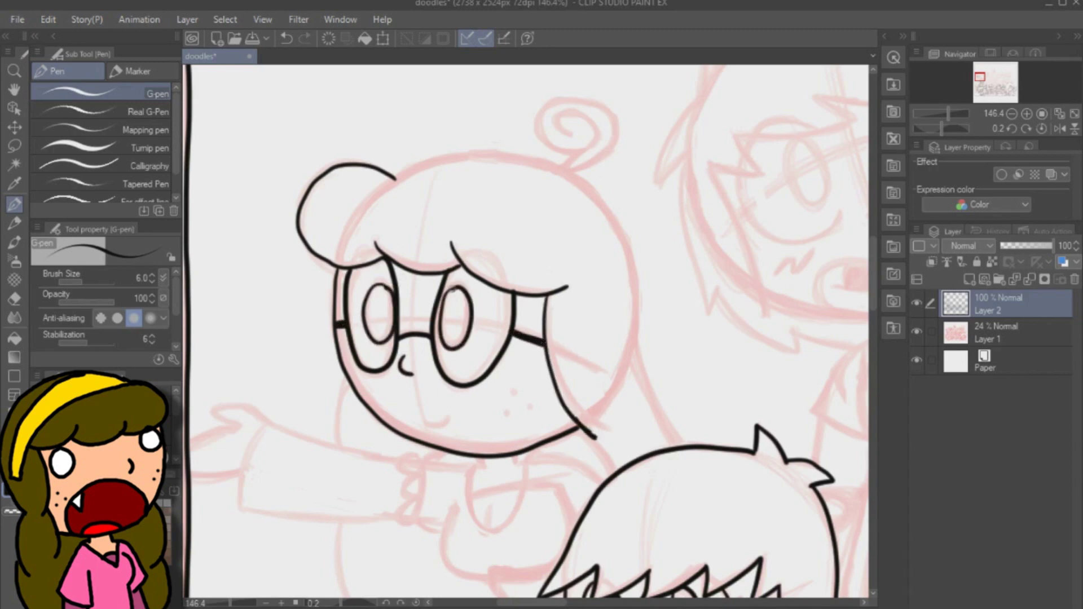
{"action": "left_click_drag", "start_coordinate": [426, 420], "coordinate": [447, 416]}
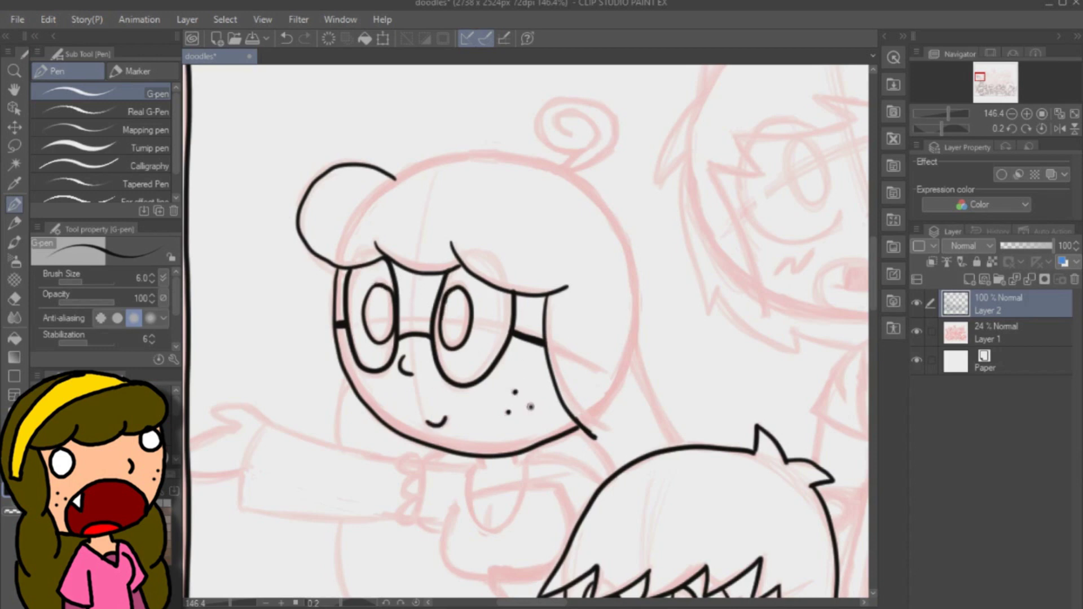
Ink the bespectacled girl's head top with long hair flowing down behind, and the spiral curl above it.
{"action": "scroll", "coordinate": [531, 406], "scroll_direction": "up", "scroll_amount": 3}
{"action": "mouse_move", "coordinate": [395, 244]}
{"action": "left_mouse_down"}
{"action": "mouse_move", "coordinate": [597, 262]}
{"action": "mouse_move", "coordinate": [653, 466]}
{"action": "mouse_move", "coordinate": [683, 511]}
{"action": "left_mouse_up"}
{"action": "mouse_move", "coordinate": [565, 233]}
{"action": "left_mouse_down"}
{"action": "mouse_move", "coordinate": [592, 200]}
{"action": "mouse_move", "coordinate": [562, 188]}
{"action": "mouse_move", "coordinate": [574, 200]}
{"action": "left_mouse_up"}
{"action": "mouse_move", "coordinate": [582, 217]}
{"action": "left_mouse_down"}
{"action": "mouse_move", "coordinate": [618, 197]}
{"action": "mouse_move", "coordinate": [569, 239]}
{"action": "mouse_move", "coordinate": [567, 217]}
{"action": "mouse_move", "coordinate": [587, 213]}
{"action": "left_mouse_up"}
{"action": "key", "text": "ctrl+z"}
{"action": "key", "text": "ctrl+z"}
{"action": "mouse_move", "coordinate": [567, 238]}
{"action": "left_mouse_down"}
{"action": "mouse_move", "coordinate": [626, 209]}
{"action": "mouse_move", "coordinate": [545, 197]}
{"action": "mouse_move", "coordinate": [589, 215]}
{"action": "left_mouse_up"}
{"action": "key", "text": "ctrl+z"}
{"action": "key", "text": "ctrl+z"}
Ink the bespectacled girl's neck, her shoulders and the top edge of her dress.
{"action": "left_click_drag", "start_coordinate": [872, 287], "coordinate": [872, 311]}
{"action": "mouse_move", "coordinate": [484, 352]}
{"action": "left_mouse_down"}
{"action": "mouse_move", "coordinate": [484, 362]}
{"action": "mouse_move", "coordinate": [539, 342]}
{"action": "left_mouse_up"}
{"action": "left_click_drag", "start_coordinate": [580, 323], "coordinate": [609, 363]}
{"action": "left_click_drag", "start_coordinate": [571, 322], "coordinate": [601, 344]}
{"action": "left_click_drag", "start_coordinate": [470, 360], "coordinate": [483, 359]}
Ink the rounded chest contour of the bespectacled girl's dress, redoing the strokes that miss the sketch.
{"action": "mouse_move", "coordinate": [443, 345]}
{"action": "left_mouse_down"}
{"action": "mouse_move", "coordinate": [438, 427]}
{"action": "mouse_move", "coordinate": [423, 367]}
{"action": "mouse_move", "coordinate": [485, 476]}
{"action": "left_mouse_up"}
{"action": "key", "text": "ctrl+z"}
{"action": "key", "text": "ctrl+z"}
{"action": "left_click_drag", "start_coordinate": [455, 395], "coordinate": [487, 476]}
{"action": "left_click_drag", "start_coordinate": [558, 383], "coordinate": [576, 420]}
{"action": "mouse_move", "coordinate": [515, 474]}
{"action": "left_mouse_down"}
{"action": "mouse_move", "coordinate": [550, 469]}
{"action": "mouse_move", "coordinate": [491, 475]}
{"action": "left_mouse_up"}
{"action": "mouse_move", "coordinate": [489, 477]}
{"action": "left_mouse_down"}
{"action": "mouse_move", "coordinate": [529, 511]}
{"action": "mouse_move", "coordinate": [524, 477]}
{"action": "mouse_move", "coordinate": [526, 506]}
{"action": "mouse_move", "coordinate": [523, 476]}
{"action": "mouse_move", "coordinate": [506, 476]}
{"action": "left_mouse_up"}
{"action": "key", "text": "ctrl+z"}
{"action": "key", "text": "ctrl+z"}
{"action": "key", "text": "ctrl+z"}
{"action": "key", "text": "ctrl+z"}
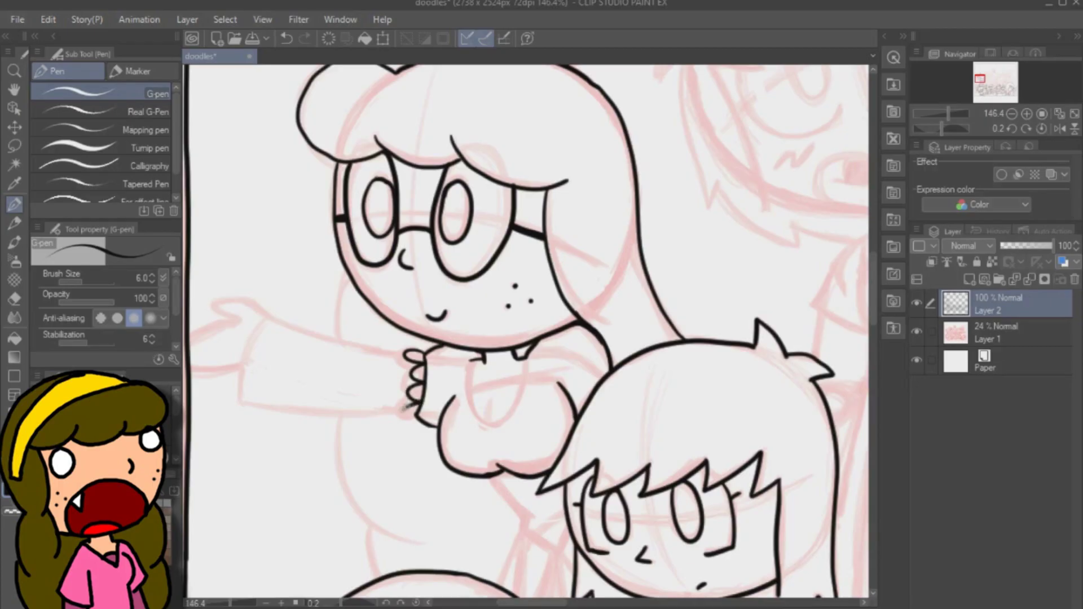
Finish the frilled sleeve edge and ink the rounded neckline of the bespectacled girl's dress.
{"action": "left_click_drag", "start_coordinate": [414, 404], "coordinate": [401, 419]}
{"action": "left_click_drag", "start_coordinate": [480, 359], "coordinate": [474, 424]}
{"action": "left_click_drag", "start_coordinate": [525, 361], "coordinate": [490, 423]}
{"action": "key", "text": "ctrl+z"}
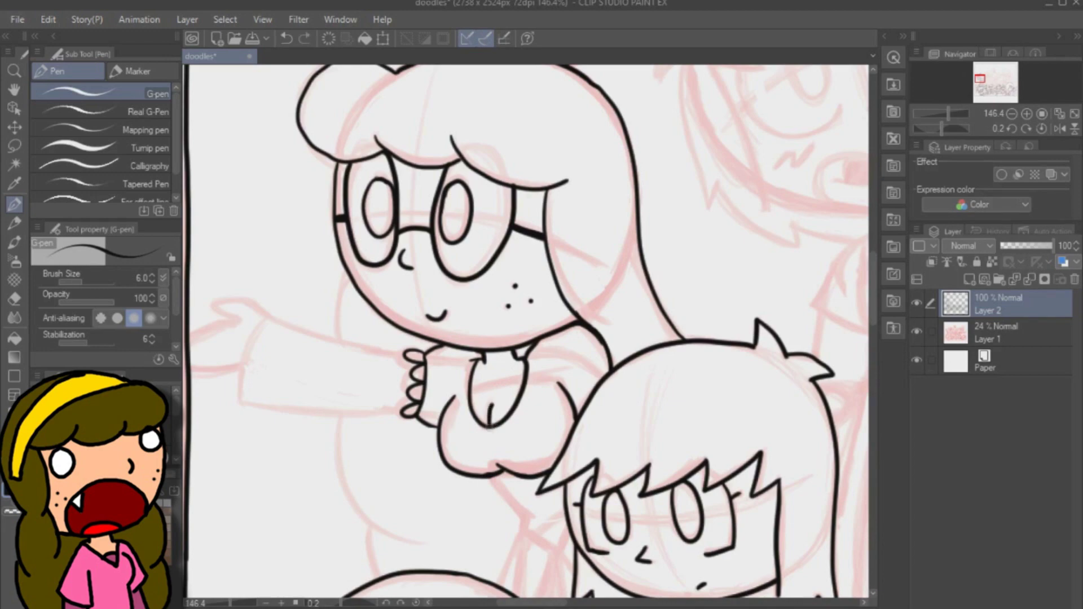
Ink the bespectacled girl's wide outstretched sleeve and hand, the hair behind her face and her lower body.
{"action": "left_click_drag", "start_coordinate": [529, 602], "coordinate": [514, 602]}
{"action": "mouse_move", "coordinate": [390, 402]}
{"action": "left_mouse_down"}
{"action": "mouse_move", "coordinate": [416, 319]}
{"action": "mouse_move", "coordinate": [553, 355]}
{"action": "mouse_move", "coordinate": [549, 412]}
{"action": "left_mouse_up"}
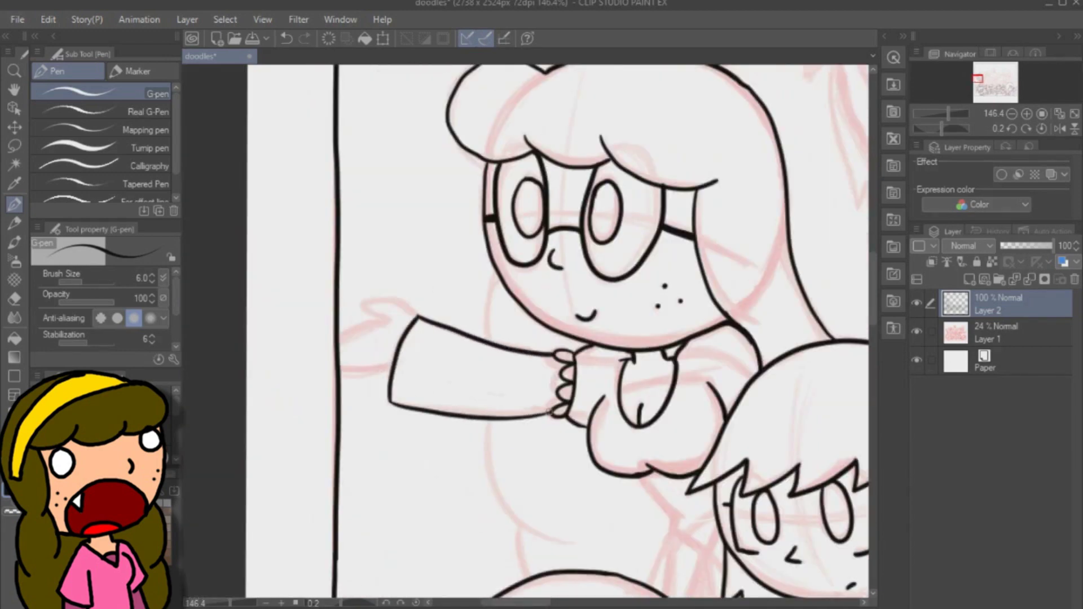
{"action": "mouse_move", "coordinate": [418, 317]}
{"action": "left_mouse_down"}
{"action": "mouse_move", "coordinate": [338, 343]}
{"action": "mouse_move", "coordinate": [394, 367]}
{"action": "left_mouse_up"}
{"action": "left_click_drag", "start_coordinate": [497, 270], "coordinate": [485, 344]}
{"action": "left_click_drag", "start_coordinate": [485, 417], "coordinate": [555, 538]}
{"action": "scroll", "coordinate": [558, 332], "scroll_direction": "down", "scroll_amount": 3}
{"action": "left_click_drag", "start_coordinate": [515, 381], "coordinate": [518, 445]}
{"action": "left_click_drag", "start_coordinate": [644, 340], "coordinate": [678, 378]}
{"action": "key", "text": "ctrl+z"}
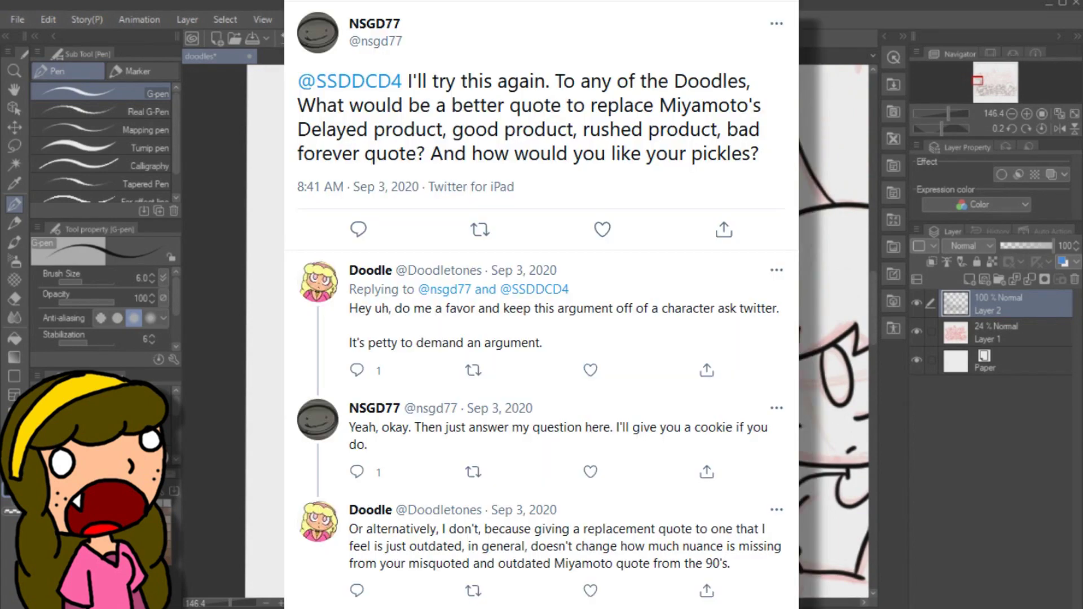
Ink the round head outline of the small shouting girl with the hair bow, and the jagged hair beside her face.
{"action": "scroll", "coordinate": [526, 331], "scroll_direction": "down", "scroll_amount": 3}
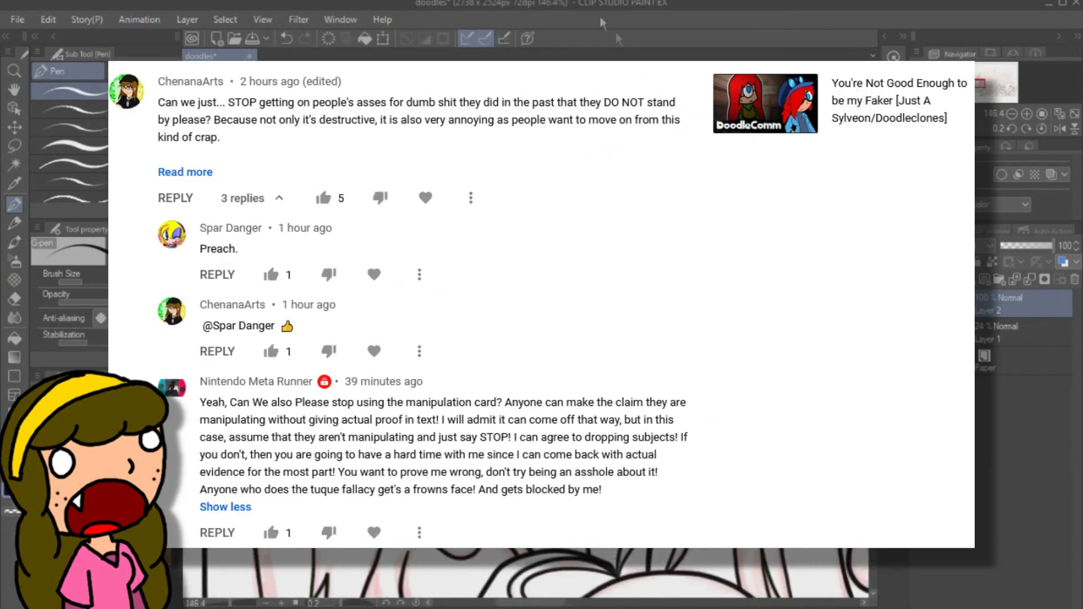
{"action": "scroll", "coordinate": [526, 331], "scroll_direction": "down", "scroll_amount": 3}
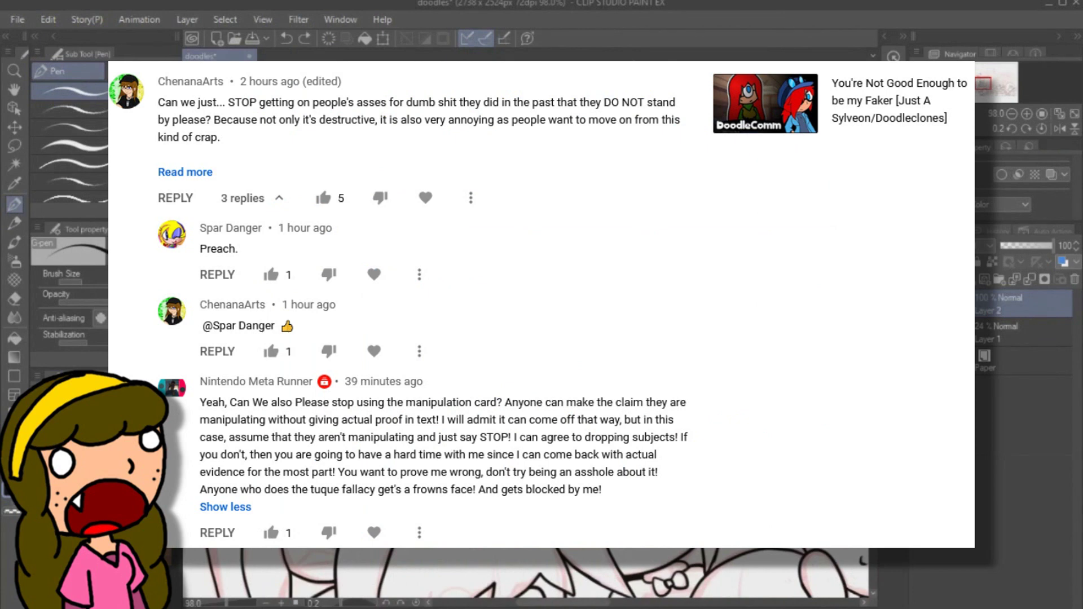
{"action": "scroll", "coordinate": [526, 331], "scroll_direction": "up", "scroll_amount": 3}
{"action": "scroll", "coordinate": [525, 572], "scroll_direction": "down", "scroll_amount": 5}
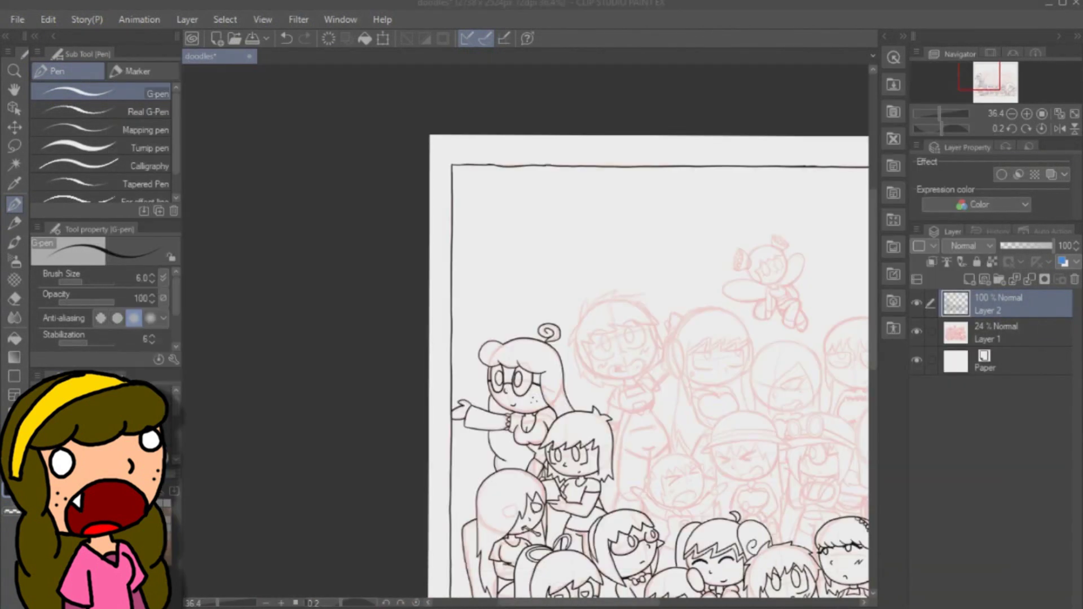
{"action": "scroll", "coordinate": [659, 429], "scroll_direction": "up", "scroll_amount": 6}
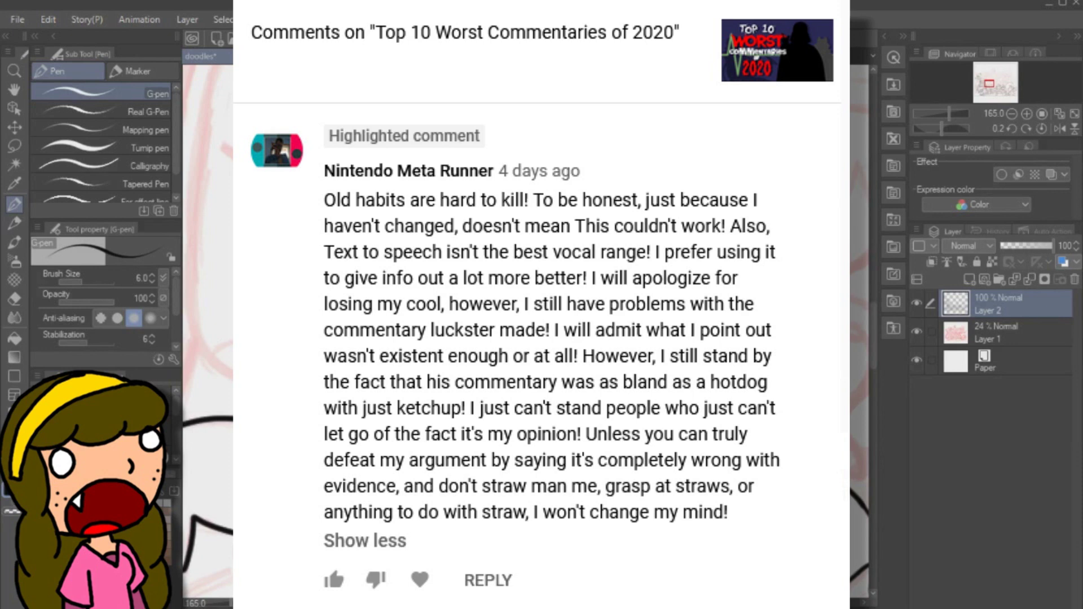
{"action": "scroll", "coordinate": [525, 331], "scroll_direction": "up", "scroll_amount": 2}
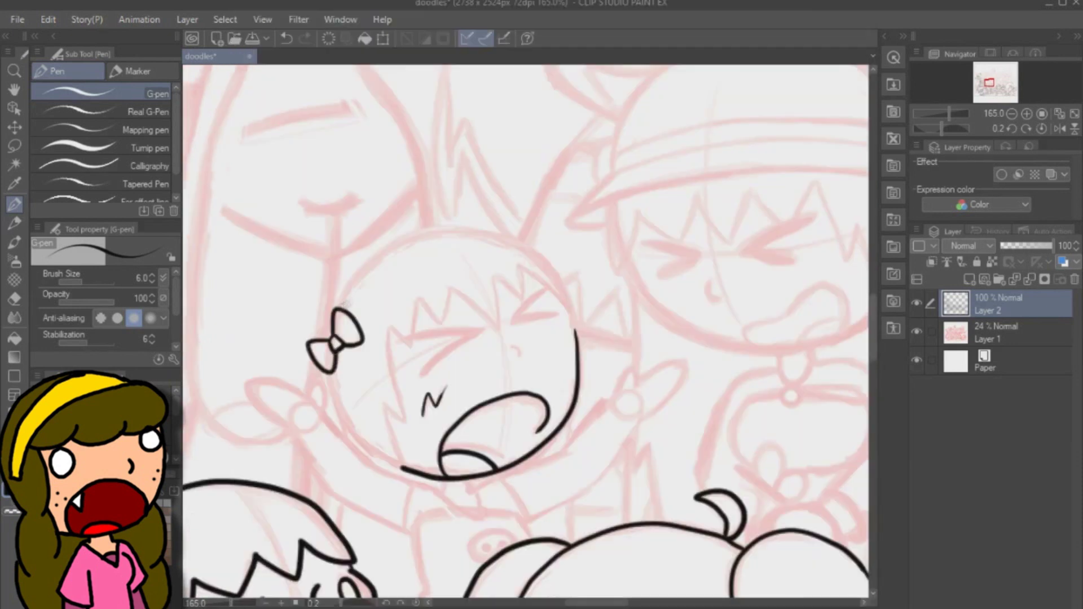
{"action": "mouse_move", "coordinate": [338, 307]}
{"action": "left_mouse_down"}
{"action": "mouse_move", "coordinate": [557, 265]}
{"action": "mouse_move", "coordinate": [578, 371]}
{"action": "left_mouse_up"}
{"action": "mouse_move", "coordinate": [398, 473]}
{"action": "left_mouse_down"}
{"action": "mouse_move", "coordinate": [383, 412]}
{"action": "mouse_move", "coordinate": [404, 420]}
{"action": "mouse_move", "coordinate": [391, 332]}
{"action": "mouse_move", "coordinate": [451, 287]}
{"action": "left_mouse_up"}
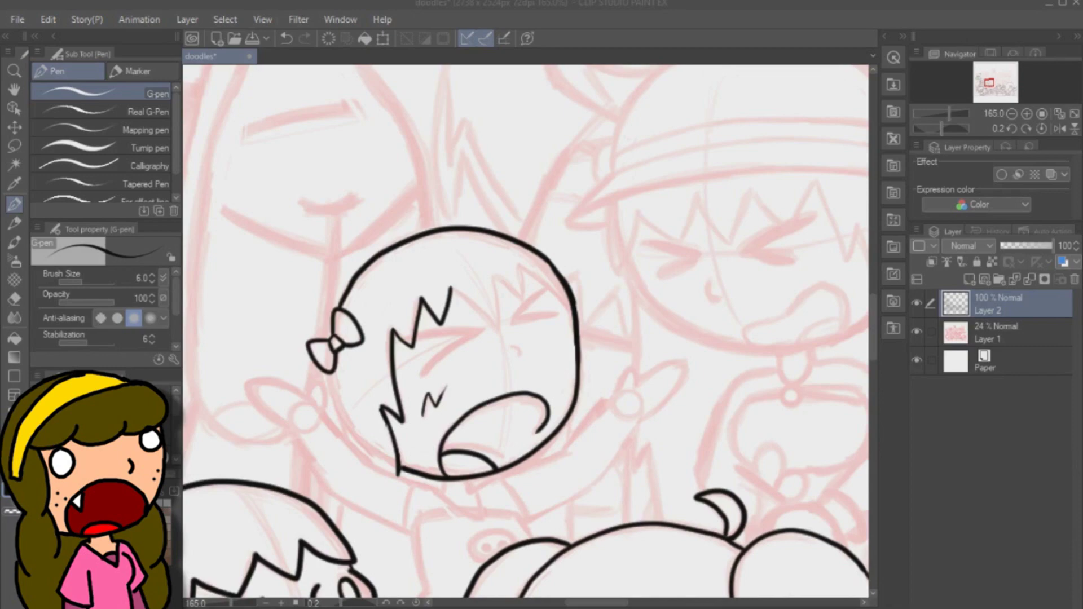
Ink the shouting girl's jaw and neck and both raised arms with their open hands.
{"action": "scroll", "coordinate": [525, 330], "scroll_direction": "down", "scroll_amount": 3}
{"action": "mouse_move", "coordinate": [306, 305]}
{"action": "left_mouse_down"}
{"action": "mouse_move", "coordinate": [309, 293]}
{"action": "mouse_move", "coordinate": [326, 317]}
{"action": "left_mouse_up"}
{"action": "mouse_move", "coordinate": [306, 302]}
{"action": "left_mouse_down"}
{"action": "mouse_move", "coordinate": [325, 316]}
{"action": "mouse_move", "coordinate": [267, 323]}
{"action": "mouse_move", "coordinate": [297, 342]}
{"action": "mouse_move", "coordinate": [329, 322]}
{"action": "mouse_move", "coordinate": [373, 372]}
{"action": "left_mouse_up"}
{"action": "key", "text": "ctrl+z"}
{"action": "key", "text": "ctrl+z"}
{"action": "left_click_drag", "start_coordinate": [371, 370], "coordinate": [431, 396]}
{"action": "mouse_move", "coordinate": [294, 342]}
{"action": "left_mouse_down"}
{"action": "mouse_move", "coordinate": [329, 398]}
{"action": "mouse_move", "coordinate": [411, 441]}
{"action": "left_mouse_up"}
{"action": "left_click_drag", "start_coordinate": [443, 389], "coordinate": [442, 398]}
{"action": "mouse_move", "coordinate": [467, 389]}
{"action": "left_mouse_down"}
{"action": "mouse_move", "coordinate": [506, 381]}
{"action": "mouse_move", "coordinate": [688, 271]}
{"action": "mouse_move", "coordinate": [642, 326]}
{"action": "left_mouse_up"}
{"action": "left_click_drag", "start_coordinate": [423, 393], "coordinate": [444, 402]}
{"action": "mouse_move", "coordinate": [527, 430]}
{"action": "left_mouse_down"}
{"action": "mouse_move", "coordinate": [599, 387]}
{"action": "mouse_move", "coordinate": [644, 327]}
{"action": "left_mouse_up"}
Ink the shouting girl's pointed collar, her shirt and torso sides, and the hair strands behind her.
{"action": "mouse_move", "coordinate": [435, 402]}
{"action": "left_mouse_down"}
{"action": "mouse_move", "coordinate": [480, 400]}
{"action": "mouse_move", "coordinate": [532, 445]}
{"action": "left_mouse_up"}
{"action": "mouse_move", "coordinate": [485, 470]}
{"action": "left_mouse_down"}
{"action": "mouse_move", "coordinate": [515, 450]}
{"action": "mouse_move", "coordinate": [489, 462]}
{"action": "mouse_move", "coordinate": [504, 458]}
{"action": "left_mouse_up"}
{"action": "key", "text": "ctrl+z"}
{"action": "left_click_drag", "start_coordinate": [414, 428], "coordinate": [429, 499]}
{"action": "mouse_move", "coordinate": [400, 436]}
{"action": "left_mouse_down"}
{"action": "mouse_move", "coordinate": [406, 406]}
{"action": "mouse_move", "coordinate": [449, 467]}
{"action": "mouse_move", "coordinate": [375, 485]}
{"action": "left_mouse_up"}
{"action": "scroll", "coordinate": [524, 417], "scroll_direction": "down", "scroll_amount": 3}
{"action": "mouse_move", "coordinate": [872, 338]}
{"action": "left_mouse_down"}
{"action": "mouse_move", "coordinate": [872, 351]}
{"action": "mouse_move", "coordinate": [872, 326]}
{"action": "left_mouse_up"}
{"action": "left_click_drag", "start_coordinate": [331, 265], "coordinate": [344, 323]}
{"action": "left_click_drag", "start_coordinate": [340, 390], "coordinate": [337, 421]}
{"action": "left_click_drag", "start_coordinate": [562, 318], "coordinate": [564, 341]}
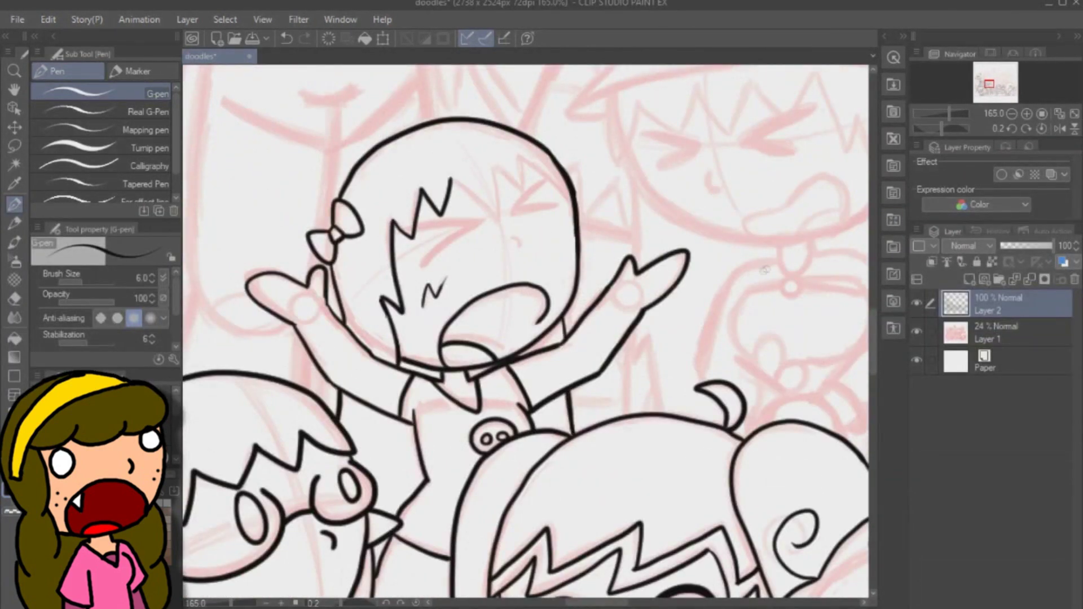
Ink the shouting girl's jagged fringe, small nose and tightly squeezed eyes.
{"action": "scroll", "coordinate": [570, 395], "scroll_direction": "up", "scroll_amount": 4}
{"action": "mouse_move", "coordinate": [420, 438]}
{"action": "left_mouse_down"}
{"action": "mouse_move", "coordinate": [479, 435]}
{"action": "mouse_move", "coordinate": [427, 481]}
{"action": "mouse_move", "coordinate": [474, 435]}
{"action": "left_mouse_up"}
{"action": "key", "text": "ctrl+z"}
{"action": "left_click_drag", "start_coordinate": [544, 394], "coordinate": [512, 425]}
{"action": "mouse_move", "coordinate": [558, 418]}
{"action": "left_mouse_down"}
{"action": "mouse_move", "coordinate": [515, 426]}
{"action": "mouse_move", "coordinate": [516, 459]}
{"action": "left_mouse_up"}
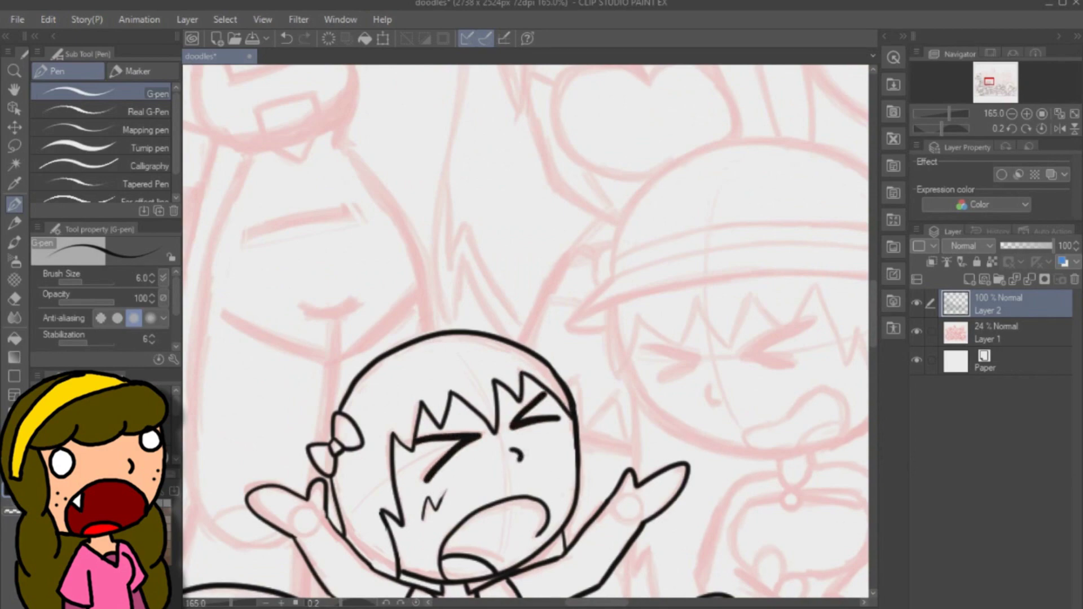
Ink the lower edge of the neighbouring girl's hat brim and the jagged fringe beneath it.
{"action": "scroll", "coordinate": [638, 451], "scroll_direction": "down", "scroll_amount": 6}
{"action": "scroll", "coordinate": [678, 424], "scroll_direction": "up", "scroll_amount": 3}
{"action": "scroll", "coordinate": [678, 424], "scroll_direction": "down", "scroll_amount": 1}
{"action": "left_click_drag", "start_coordinate": [607, 372], "coordinate": [417, 355]}
{"action": "scroll", "coordinate": [417, 355], "scroll_direction": "down", "scroll_amount": 2}
{"action": "scroll", "coordinate": [417, 355], "scroll_direction": "up", "scroll_amount": 6}
{"action": "mouse_move", "coordinate": [322, 327]}
{"action": "left_mouse_down"}
{"action": "mouse_move", "coordinate": [558, 278]}
{"action": "mouse_move", "coordinate": [637, 319]}
{"action": "left_mouse_up"}
{"action": "mouse_move", "coordinate": [322, 330]}
{"action": "left_mouse_down"}
{"action": "mouse_move", "coordinate": [544, 287]}
{"action": "mouse_move", "coordinate": [611, 432]}
{"action": "left_mouse_up"}
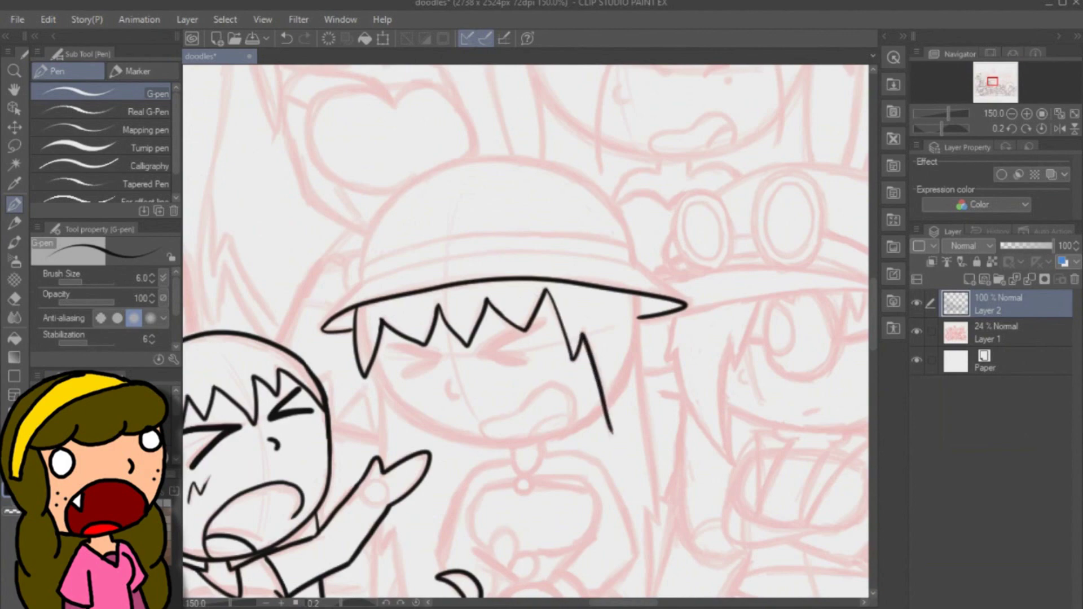
Ink the hat girl's long side hair, face contour, wavy open mouth and small nose.
{"action": "left_click_drag", "start_coordinate": [634, 295], "coordinate": [644, 377]}
{"action": "scroll", "coordinate": [644, 378], "scroll_direction": "down", "scroll_amount": 3}
{"action": "left_click_drag", "start_coordinate": [643, 242], "coordinate": [652, 404]}
{"action": "mouse_move", "coordinate": [372, 253]}
{"action": "left_mouse_down"}
{"action": "mouse_move", "coordinate": [448, 328]}
{"action": "mouse_move", "coordinate": [606, 298]}
{"action": "left_mouse_up"}
{"action": "mouse_move", "coordinate": [486, 336]}
{"action": "left_mouse_down"}
{"action": "mouse_move", "coordinate": [491, 310]}
{"action": "mouse_move", "coordinate": [571, 310]}
{"action": "left_mouse_up"}
{"action": "scroll", "coordinate": [448, 359], "scroll_direction": "up", "scroll_amount": 2}
{"action": "left_click_drag", "start_coordinate": [448, 360], "coordinate": [455, 374]}
Ink the hat girl's two tightly squeezed eyes with thick angled strokes.
{"action": "left_click_drag", "start_coordinate": [392, 323], "coordinate": [436, 339]}
{"action": "left_click_drag", "start_coordinate": [436, 338], "coordinate": [398, 355]}
{"action": "left_click_drag", "start_coordinate": [482, 329], "coordinate": [533, 303]}
{"action": "left_click_drag", "start_coordinate": [482, 333], "coordinate": [525, 341]}
{"action": "mouse_move", "coordinate": [433, 342]}
{"action": "left_mouse_down"}
{"action": "mouse_move", "coordinate": [399, 355]}
{"action": "mouse_move", "coordinate": [434, 341]}
{"action": "left_mouse_up"}
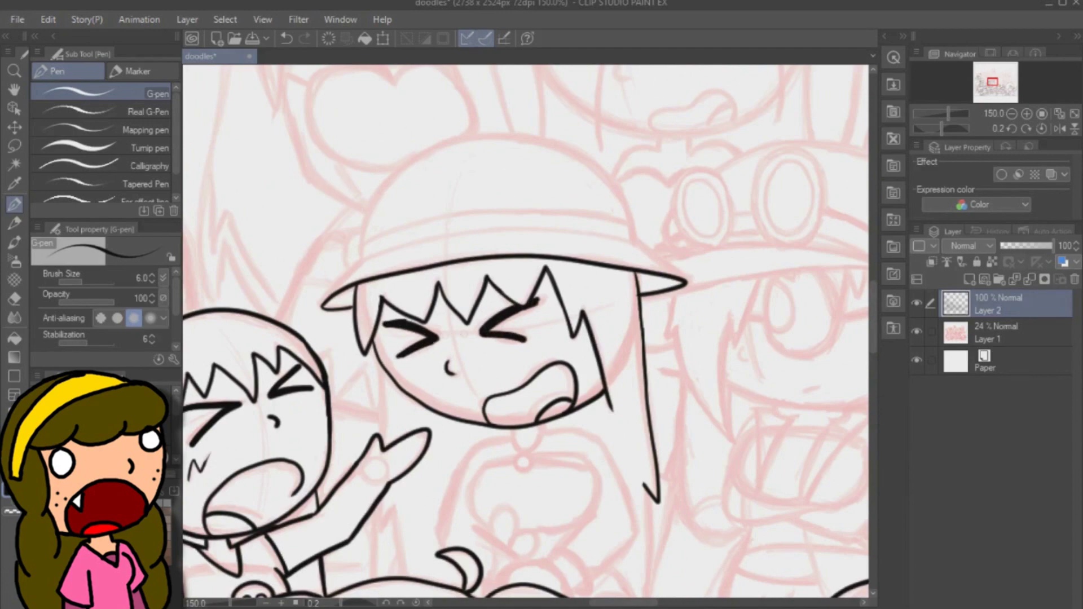
Ink the hat girl's neck, the sides of her chest and her near shoulder and arm.
{"action": "scroll", "coordinate": [524, 333], "scroll_direction": "down", "scroll_amount": 3}
{"action": "left_click_drag", "start_coordinate": [510, 292], "coordinate": [513, 304]}
{"action": "left_click_drag", "start_coordinate": [539, 291], "coordinate": [541, 300]}
{"action": "mouse_move", "coordinate": [482, 335]}
{"action": "left_mouse_down"}
{"action": "mouse_move", "coordinate": [474, 343]}
{"action": "mouse_move", "coordinate": [483, 390]}
{"action": "left_mouse_up"}
{"action": "left_click_drag", "start_coordinate": [581, 320], "coordinate": [561, 390]}
{"action": "mouse_move", "coordinate": [513, 300]}
{"action": "left_mouse_down"}
{"action": "mouse_move", "coordinate": [441, 415]}
{"action": "mouse_move", "coordinate": [527, 429]}
{"action": "left_mouse_up"}
{"action": "scroll", "coordinate": [861, 309], "scroll_direction": "down", "scroll_amount": 3}
{"action": "scroll", "coordinate": [861, 310], "scroll_direction": "up", "scroll_amount": 2}
Ink the hat girl's folded hands, her far shoulder and arm, and the top edge of her chest.
{"action": "mouse_move", "coordinate": [509, 390]}
{"action": "left_mouse_down"}
{"action": "mouse_move", "coordinate": [544, 375]}
{"action": "mouse_move", "coordinate": [507, 399]}
{"action": "left_mouse_up"}
{"action": "mouse_move", "coordinate": [539, 376]}
{"action": "left_mouse_down"}
{"action": "mouse_move", "coordinate": [599, 324]}
{"action": "mouse_move", "coordinate": [572, 411]}
{"action": "left_mouse_up"}
{"action": "mouse_move", "coordinate": [567, 364]}
{"action": "left_mouse_down"}
{"action": "mouse_move", "coordinate": [584, 404]}
{"action": "mouse_move", "coordinate": [630, 321]}
{"action": "left_mouse_up"}
{"action": "left_click_drag", "start_coordinate": [540, 246], "coordinate": [634, 328]}
{"action": "left_click_drag", "start_coordinate": [483, 278], "coordinate": [528, 267]}
{"action": "left_click_drag", "start_coordinate": [513, 249], "coordinate": [530, 267]}
{"action": "left_click_drag", "start_coordinate": [534, 271], "coordinate": [588, 275]}
Ink the hat girl's forearm, hip and lower body with the bow at her side.
{"action": "left_click_drag", "start_coordinate": [488, 343], "coordinate": [535, 373]}
{"action": "mouse_move", "coordinate": [553, 344]}
{"action": "left_mouse_down"}
{"action": "mouse_move", "coordinate": [572, 336]}
{"action": "mouse_move", "coordinate": [639, 386]}
{"action": "mouse_move", "coordinate": [659, 450]}
{"action": "left_mouse_up"}
{"action": "scroll", "coordinate": [599, 347], "scroll_direction": "down", "scroll_amount": 1}
{"action": "left_click_drag", "start_coordinate": [622, 414], "coordinate": [626, 410]}
{"action": "left_click_drag", "start_coordinate": [630, 413], "coordinate": [643, 394]}
{"action": "mouse_move", "coordinate": [629, 423]}
{"action": "left_mouse_down"}
{"action": "mouse_move", "coordinate": [654, 427]}
{"action": "mouse_move", "coordinate": [638, 454]}
{"action": "mouse_move", "coordinate": [613, 457]}
{"action": "left_mouse_up"}
{"action": "left_click_drag", "start_coordinate": [618, 419], "coordinate": [601, 405]}
{"action": "left_click_drag", "start_coordinate": [486, 365], "coordinate": [528, 333]}
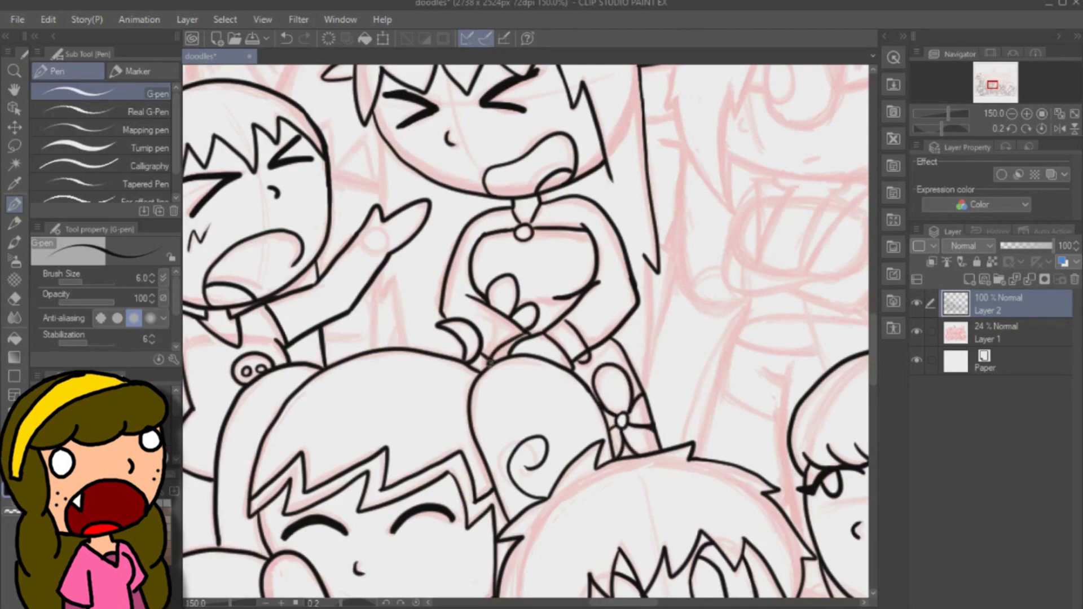
Ink the long hair strands hanging down on both sides of the hat girl's body.
{"action": "left_click_drag", "start_coordinate": [873, 348], "coordinate": [873, 331]}
{"action": "left_click_drag", "start_coordinate": [381, 255], "coordinate": [384, 334]}
{"action": "left_click_drag", "start_coordinate": [376, 395], "coordinate": [410, 463]}
{"action": "left_click_drag", "start_coordinate": [645, 377], "coordinate": [649, 507]}
{"action": "left_click_drag", "start_coordinate": [645, 379], "coordinate": [649, 464]}
Ink the sloping sides of the hat brim and the domed crown of the hat.
{"action": "scroll", "coordinate": [331, 366], "scroll_direction": "up", "scroll_amount": 3}
{"action": "left_click_drag", "start_coordinate": [327, 369], "coordinate": [364, 323]}
{"action": "left_click_drag", "start_coordinate": [634, 307], "coordinate": [684, 344]}
{"action": "key", "text": "ctrl+z"}
{"action": "mouse_move", "coordinate": [362, 323]}
{"action": "left_mouse_down"}
{"action": "mouse_move", "coordinate": [476, 197]}
{"action": "mouse_move", "coordinate": [441, 209]}
{"action": "mouse_move", "coordinate": [604, 234]}
{"action": "left_mouse_up"}
{"action": "key", "text": "ctrl+z"}
{"action": "mouse_move", "coordinate": [605, 234]}
{"action": "left_mouse_down"}
{"action": "mouse_move", "coordinate": [627, 263]}
{"action": "mouse_move", "coordinate": [634, 305]}
{"action": "left_mouse_up"}
{"action": "key", "text": "ctrl+z"}
Ink the hat's curved band across the crown and the small rounded loop at its side.
{"action": "left_click_drag", "start_coordinate": [362, 325], "coordinate": [633, 304]}
{"action": "left_click_drag", "start_coordinate": [364, 308], "coordinate": [631, 291]}
{"action": "left_click_drag", "start_coordinate": [362, 291], "coordinate": [354, 335]}
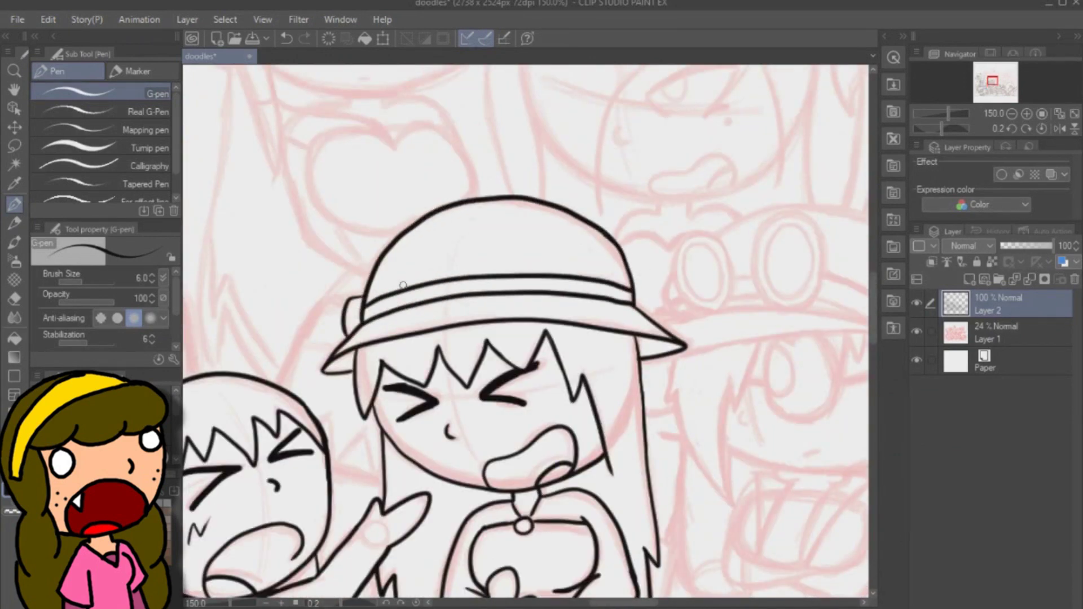
{"action": "scroll", "coordinate": [459, 461], "scroll_direction": "down", "scroll_amount": 7}
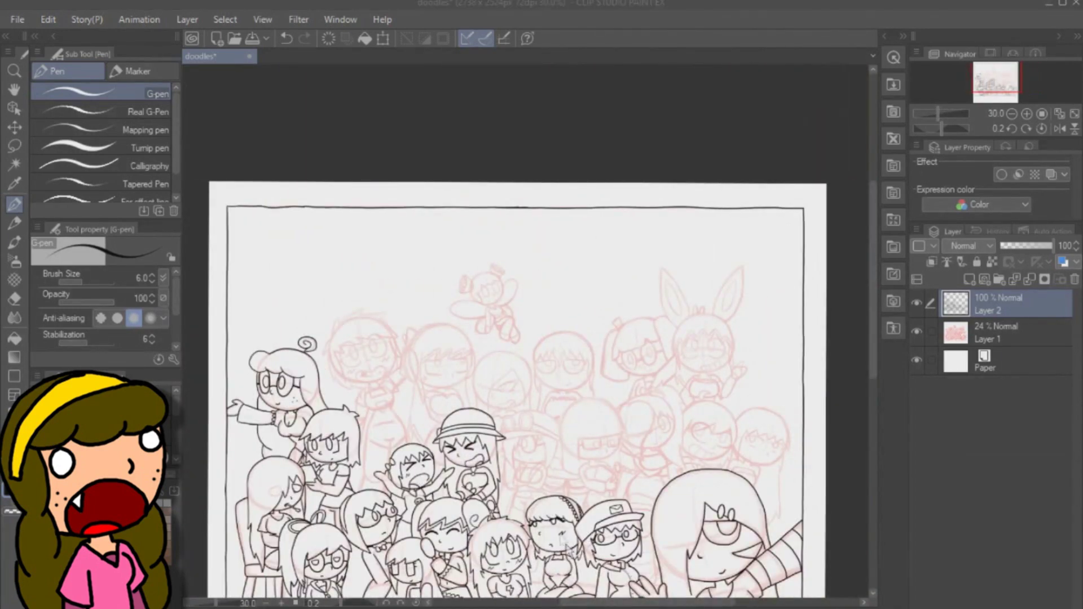
Ink the curved brim of the cap on the girl beside the hat girl and the two round goggles resting on it.
{"action": "scroll", "coordinate": [523, 447], "scroll_direction": "up", "scroll_amount": 5}
{"action": "left_click_drag", "start_coordinate": [378, 420], "coordinate": [642, 392]}
{"action": "mouse_move", "coordinate": [394, 388]}
{"action": "left_mouse_down"}
{"action": "mouse_move", "coordinate": [643, 394]}
{"action": "mouse_move", "coordinate": [687, 415]}
{"action": "left_mouse_up"}
{"action": "mouse_move", "coordinate": [440, 367]}
{"action": "left_mouse_down"}
{"action": "mouse_move", "coordinate": [460, 324]}
{"action": "mouse_move", "coordinate": [462, 366]}
{"action": "left_mouse_up"}
{"action": "mouse_move", "coordinate": [511, 364]}
{"action": "left_mouse_down"}
{"action": "mouse_move", "coordinate": [536, 270]}
{"action": "mouse_move", "coordinate": [533, 367]}
{"action": "left_mouse_up"}
{"action": "mouse_move", "coordinate": [440, 356]}
{"action": "left_mouse_down"}
{"action": "mouse_move", "coordinate": [454, 348]}
{"action": "mouse_move", "coordinate": [443, 358]}
{"action": "left_mouse_up"}
{"action": "mouse_move", "coordinate": [510, 345]}
{"action": "left_mouse_down"}
{"action": "mouse_move", "coordinate": [542, 332]}
{"action": "mouse_move", "coordinate": [518, 353]}
{"action": "left_mouse_up"}
Ink the side and rounded crown of the goggle cap and the band lines running around it.
{"action": "left_click_drag", "start_coordinate": [423, 360], "coordinate": [408, 371]}
{"action": "mouse_move", "coordinate": [413, 333]}
{"action": "left_mouse_down"}
{"action": "mouse_move", "coordinate": [415, 379]}
{"action": "mouse_move", "coordinate": [411, 333]}
{"action": "left_mouse_up"}
{"action": "key", "text": "ctrl+z"}
{"action": "key", "text": "ctrl+z"}
{"action": "mouse_move", "coordinate": [451, 294]}
{"action": "left_mouse_down"}
{"action": "mouse_move", "coordinate": [524, 262]}
{"action": "mouse_move", "coordinate": [655, 302]}
{"action": "mouse_move", "coordinate": [688, 333]}
{"action": "left_mouse_up"}
{"action": "mouse_move", "coordinate": [467, 361]}
{"action": "left_mouse_down"}
{"action": "mouse_move", "coordinate": [500, 351]}
{"action": "mouse_move", "coordinate": [491, 333]}
{"action": "left_mouse_up"}
{"action": "left_click_drag", "start_coordinate": [552, 353], "coordinate": [623, 384]}
{"action": "left_click_drag", "start_coordinate": [562, 330], "coordinate": [682, 392]}
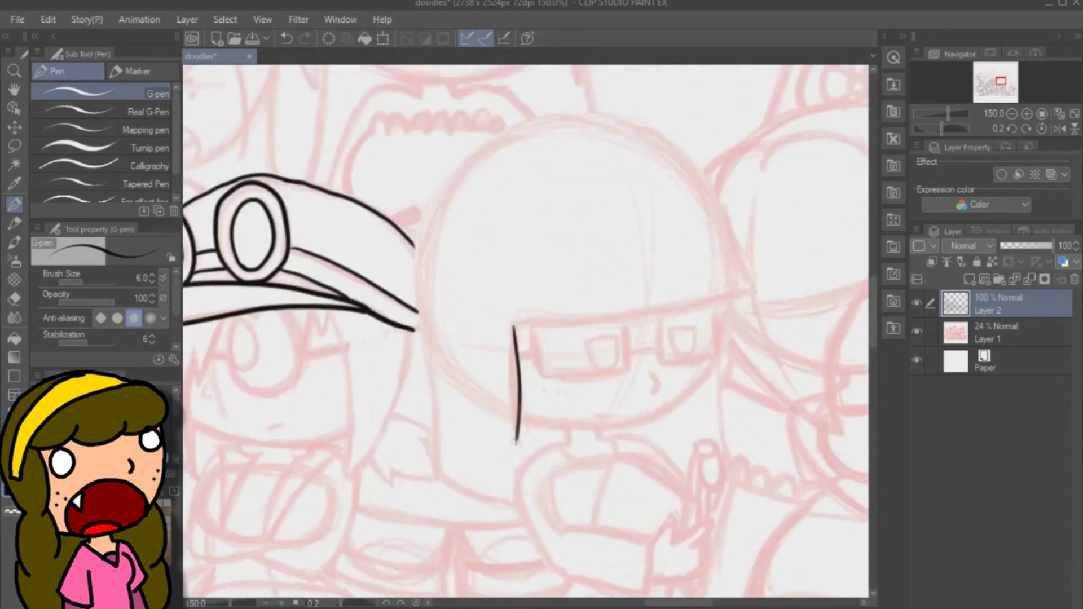
Ink the straight fringe and the rounded outer hair outline of the glasses girl beside the goggle cap.
{"action": "left_click_drag", "start_coordinate": [513, 326], "coordinate": [750, 285]}
{"action": "left_click_drag", "start_coordinate": [427, 215], "coordinate": [512, 503]}
{"action": "key", "text": "ctrl+z"}
{"action": "mouse_move", "coordinate": [427, 262]}
{"action": "left_mouse_down"}
{"action": "mouse_move", "coordinate": [485, 153]}
{"action": "mouse_move", "coordinate": [569, 120]}
{"action": "mouse_move", "coordinate": [744, 248]}
{"action": "mouse_move", "coordinate": [755, 284]}
{"action": "left_mouse_up"}
{"action": "key", "text": "ctrl+z"}
{"action": "mouse_move", "coordinate": [446, 183]}
{"action": "left_mouse_down"}
{"action": "mouse_move", "coordinate": [423, 305]}
{"action": "mouse_move", "coordinate": [437, 474]}
{"action": "left_mouse_up"}
Erase and redraw the glasses girl's outer hair edge, and extend the goggle cap's lines to meet it.
{"action": "left_click", "coordinate": [14, 299]}
{"action": "left_click_drag", "start_coordinate": [433, 233], "coordinate": [444, 189]}
{"action": "key", "text": "p"}
{"action": "left_click_drag", "start_coordinate": [423, 258], "coordinate": [443, 186]}
{"action": "key", "text": "e"}
{"action": "mouse_move", "coordinate": [428, 233]}
{"action": "left_mouse_down"}
{"action": "mouse_move", "coordinate": [442, 192]}
{"action": "mouse_move", "coordinate": [428, 342]}
{"action": "left_mouse_up"}
{"action": "key", "text": "p"}
{"action": "left_click_drag", "start_coordinate": [423, 260], "coordinate": [432, 395]}
{"action": "left_click_drag", "start_coordinate": [406, 236], "coordinate": [422, 258]}
{"action": "left_click_drag", "start_coordinate": [405, 305], "coordinate": [423, 323]}
Ink the rectangular glasses, jaw line and facial features of the girl with the straight fringe.
{"action": "left_click_drag", "start_coordinate": [676, 602], "coordinate": [686, 603]}
{"action": "mouse_move", "coordinate": [445, 334]}
{"action": "left_mouse_down"}
{"action": "mouse_move", "coordinate": [535, 374]}
{"action": "mouse_move", "coordinate": [540, 331]}
{"action": "left_mouse_up"}
{"action": "mouse_move", "coordinate": [573, 326]}
{"action": "left_mouse_down"}
{"action": "mouse_move", "coordinate": [636, 362]}
{"action": "mouse_move", "coordinate": [637, 319]}
{"action": "left_mouse_up"}
{"action": "mouse_move", "coordinate": [648, 294]}
{"action": "left_mouse_down"}
{"action": "mouse_move", "coordinate": [643, 342]}
{"action": "mouse_move", "coordinate": [547, 422]}
{"action": "left_mouse_up"}
{"action": "key", "text": "ctrl+z"}
{"action": "left_click_drag", "start_coordinate": [434, 420], "coordinate": [510, 432]}
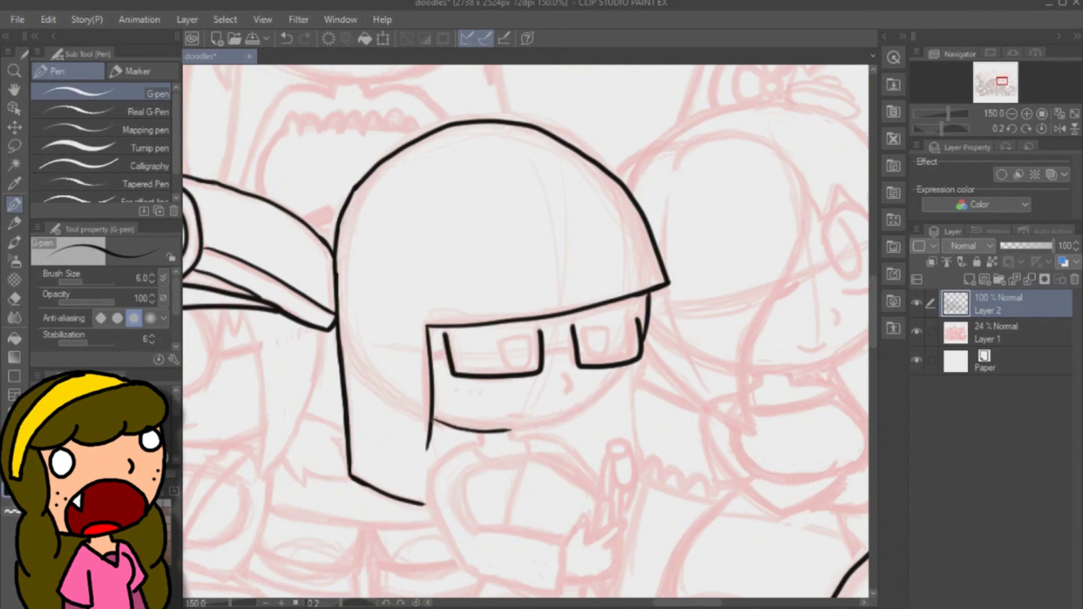
{"action": "left_click_drag", "start_coordinate": [435, 420], "coordinate": [553, 423]}
{"action": "left_click_drag", "start_coordinate": [630, 366], "coordinate": [554, 426]}
{"action": "key", "text": "ctrl+z"}
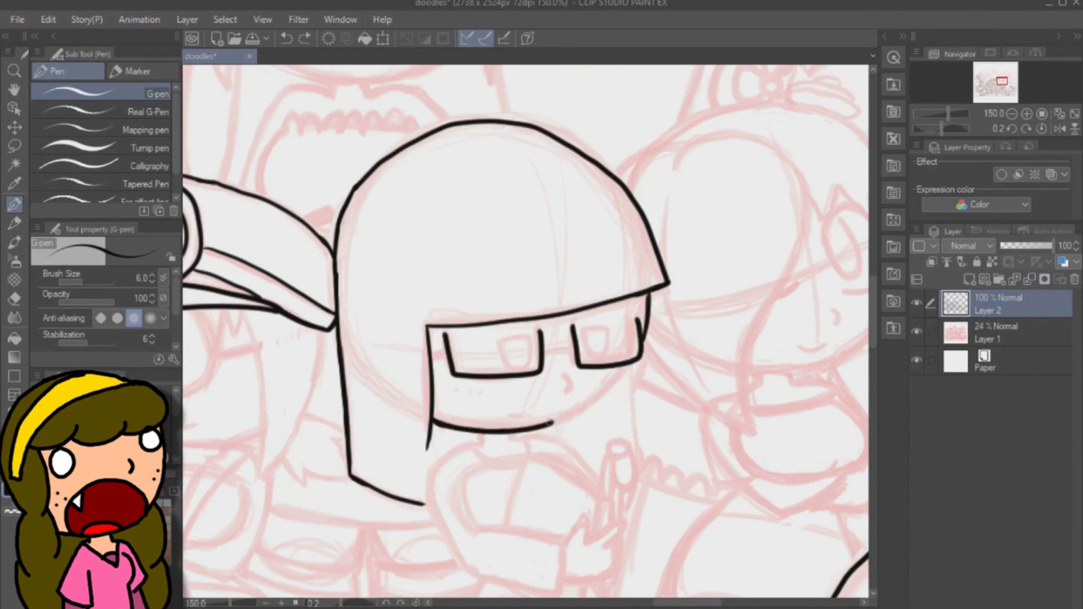
{"action": "key", "text": "ctrl+z"}
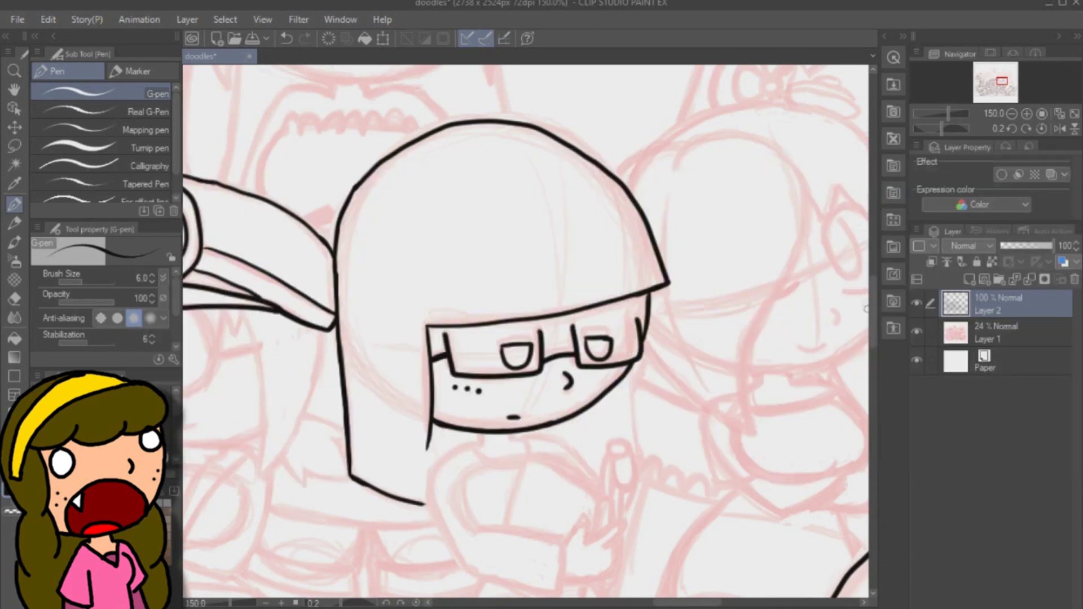
Ink the glasses girl's neck, the round-tipped object in her hand and the upper edge of her book.
{"action": "scroll", "coordinate": [525, 332], "scroll_direction": "down", "scroll_amount": 3}
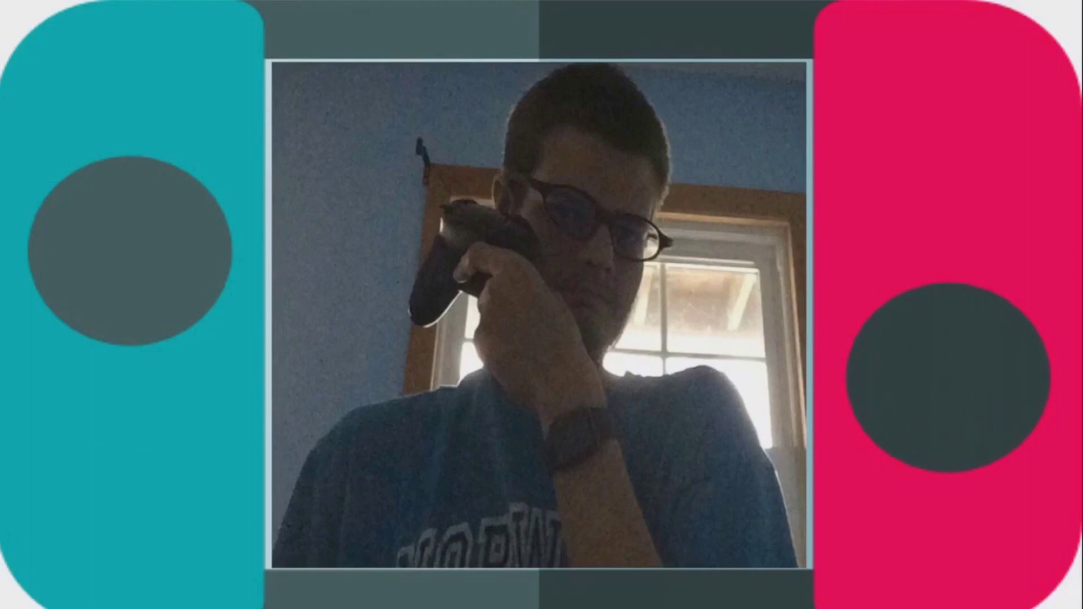
{"action": "left_click_drag", "start_coordinate": [482, 347], "coordinate": [481, 358]}
{"action": "left_click_drag", "start_coordinate": [510, 347], "coordinate": [600, 411]}
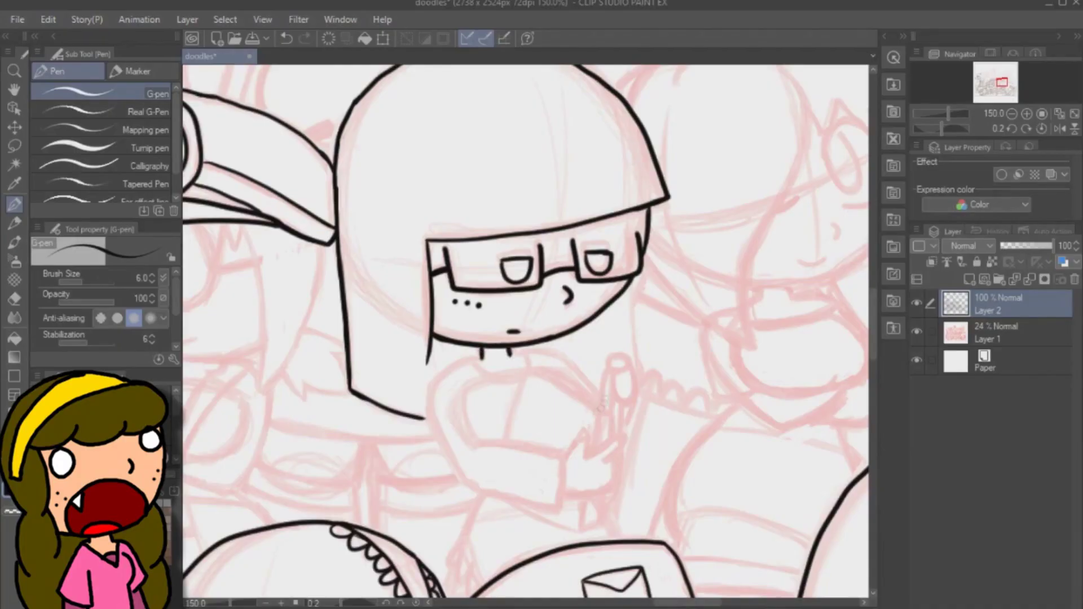
{"action": "key", "text": "ctrl+z"}
{"action": "left_click_drag", "start_coordinate": [528, 373], "coordinate": [612, 411]}
{"action": "mouse_move", "coordinate": [613, 393]}
{"action": "left_mouse_down"}
{"action": "mouse_move", "coordinate": [613, 437]}
{"action": "mouse_move", "coordinate": [618, 369]}
{"action": "left_mouse_up"}
{"action": "key", "text": "ctrl+z"}
{"action": "left_click_drag", "start_coordinate": [622, 357], "coordinate": [600, 410]}
{"action": "left_click_drag", "start_coordinate": [533, 372], "coordinate": [604, 407]}
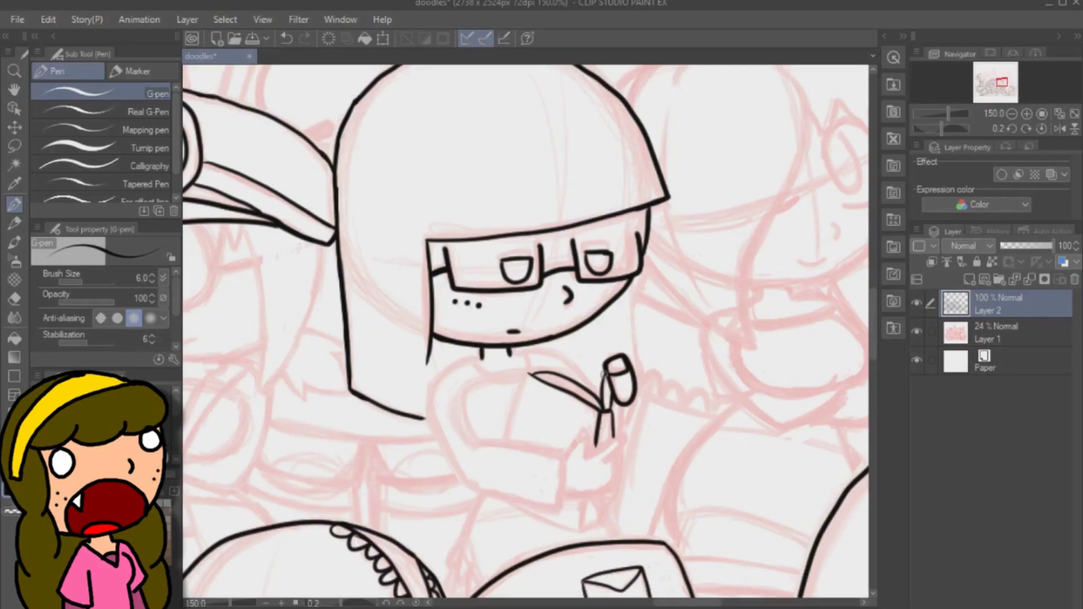
Ink the side of the glasses girl's book, her bent arm with its wide sleeve, and her shoulder.
{"action": "mouse_move", "coordinate": [530, 374]}
{"action": "left_mouse_down"}
{"action": "mouse_move", "coordinate": [504, 437]}
{"action": "mouse_move", "coordinate": [556, 385]}
{"action": "left_mouse_up"}
{"action": "left_click_drag", "start_coordinate": [457, 392], "coordinate": [559, 507]}
{"action": "key", "text": "ctrl+z"}
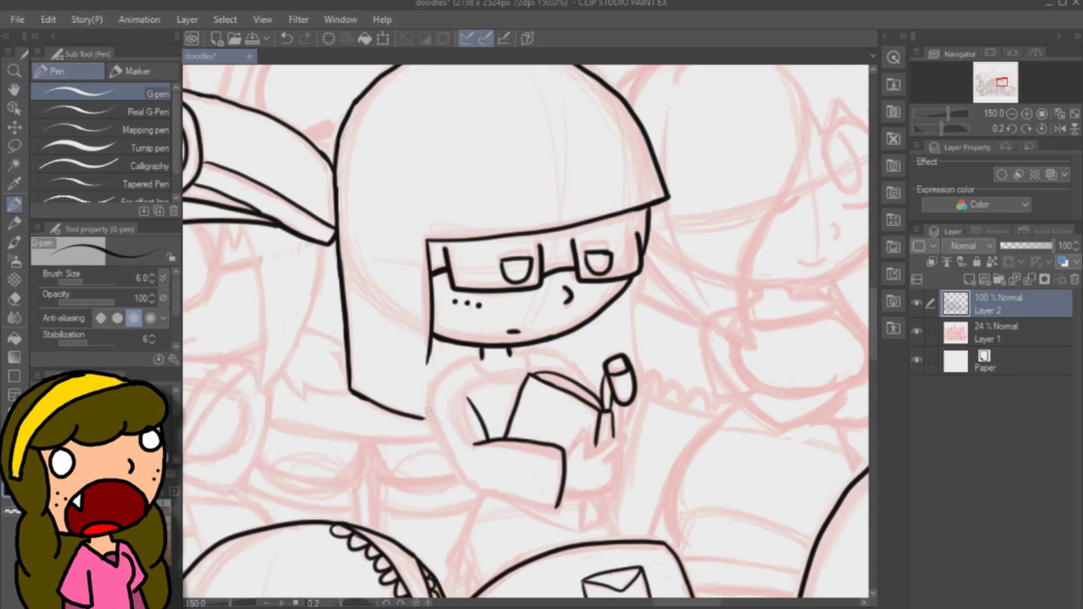
{"action": "left_click_drag", "start_coordinate": [429, 405], "coordinate": [555, 505]}
{"action": "left_click_drag", "start_coordinate": [479, 354], "coordinate": [424, 411]}
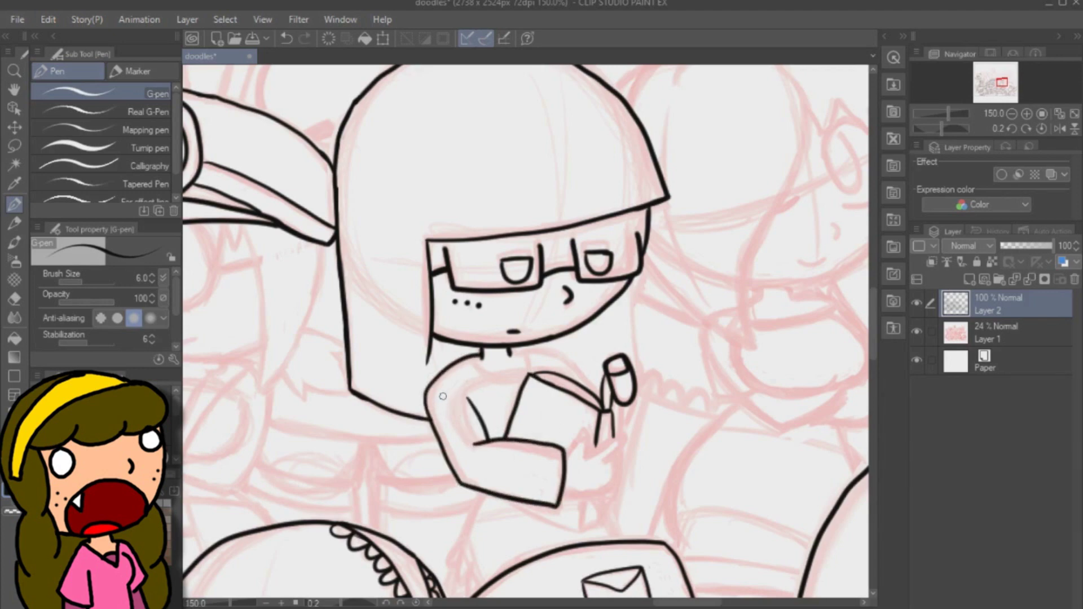
Ink the lower edge of the glasses girl's long hair, the strand behind her face and her collar.
{"action": "left_click_drag", "start_coordinate": [359, 396], "coordinate": [428, 419]}
{"action": "left_click_drag", "start_coordinate": [630, 285], "coordinate": [642, 394]}
{"action": "key", "text": "ctrl+z"}
{"action": "key", "text": "ctrl+z"}
{"action": "mouse_move", "coordinate": [518, 352]}
{"action": "left_mouse_down"}
{"action": "mouse_move", "coordinate": [601, 401]}
{"action": "mouse_move", "coordinate": [465, 385]}
{"action": "mouse_move", "coordinate": [528, 355]}
{"action": "mouse_move", "coordinate": [461, 424]}
{"action": "left_mouse_up"}
{"action": "key", "text": "ctrl+z"}
Ink the glasses girl's hip line and the scalloped lace trim next to the headband girl's head.
{"action": "scroll", "coordinate": [525, 360], "scroll_direction": "down", "scroll_amount": 2}
{"action": "mouse_move", "coordinate": [461, 424]}
{"action": "left_mouse_down"}
{"action": "mouse_move", "coordinate": [483, 469]}
{"action": "mouse_move", "coordinate": [458, 444]}
{"action": "left_mouse_up"}
{"action": "left_click_drag", "start_coordinate": [458, 443], "coordinate": [469, 458]}
{"action": "left_click_drag", "start_coordinate": [469, 457], "coordinate": [443, 478]}
{"action": "left_click_drag", "start_coordinate": [467, 462], "coordinate": [472, 481]}
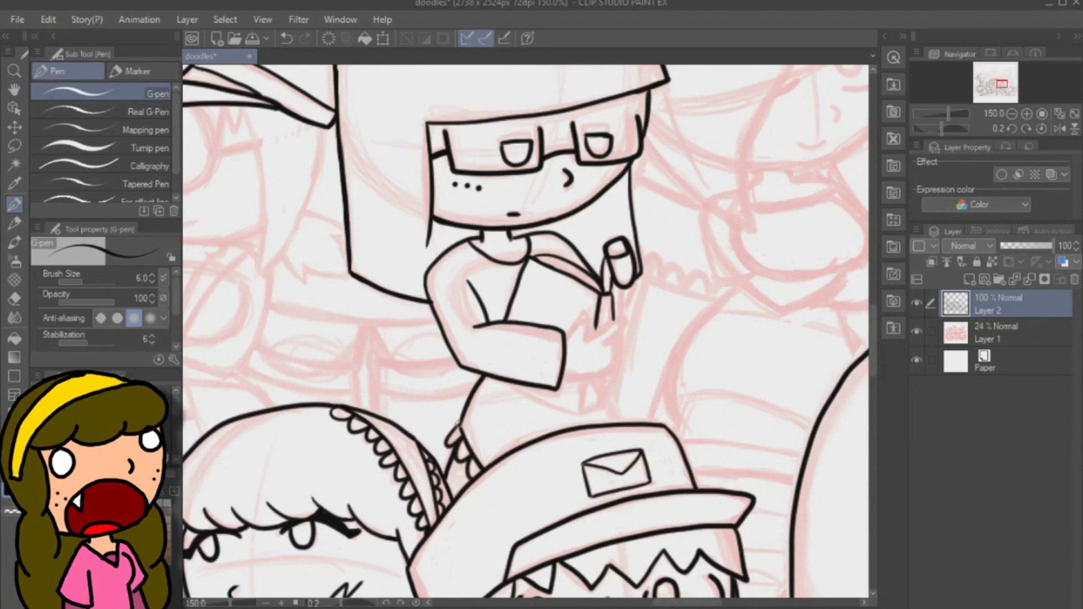
Ink the glasses girl's fingers around the held book and the book's lower edges below her sleeve.
{"action": "mouse_move", "coordinate": [565, 341]}
{"action": "left_mouse_down"}
{"action": "mouse_move", "coordinate": [620, 325]}
{"action": "mouse_move", "coordinate": [604, 342]}
{"action": "left_mouse_up"}
{"action": "mouse_move", "coordinate": [609, 344]}
{"action": "left_mouse_down"}
{"action": "mouse_move", "coordinate": [563, 378]}
{"action": "mouse_move", "coordinate": [612, 356]}
{"action": "mouse_move", "coordinate": [606, 342]}
{"action": "left_mouse_up"}
{"action": "key", "text": "ctrl+z"}
{"action": "key", "text": "ctrl+z"}
{"action": "left_click_drag", "start_coordinate": [587, 380], "coordinate": [601, 407]}
{"action": "mouse_move", "coordinate": [501, 381]}
{"action": "left_mouse_down"}
{"action": "mouse_move", "coordinate": [570, 415]}
{"action": "mouse_move", "coordinate": [599, 413]}
{"action": "mouse_move", "coordinate": [582, 410]}
{"action": "left_mouse_up"}
{"action": "key", "text": "ctrl+z"}
{"action": "key", "text": "ctrl+z"}
{"action": "mouse_move", "coordinate": [621, 288]}
{"action": "left_mouse_down"}
{"action": "mouse_move", "coordinate": [624, 364]}
{"action": "mouse_move", "coordinate": [603, 406]}
{"action": "left_mouse_up"}
Ink the pointed side locks and jagged fringe hanging below the goggle cap's brim.
{"action": "mouse_move", "coordinate": [540, 330]}
{"action": "left_mouse_down"}
{"action": "mouse_move", "coordinate": [875, 350]}
{"action": "mouse_move", "coordinate": [874, 558]}
{"action": "left_mouse_up"}
{"action": "mouse_move", "coordinate": [384, 361]}
{"action": "left_mouse_down"}
{"action": "mouse_move", "coordinate": [420, 477]}
{"action": "mouse_move", "coordinate": [443, 505]}
{"action": "left_mouse_up"}
{"action": "left_click_drag", "start_coordinate": [443, 506], "coordinate": [443, 384]}
{"action": "mouse_move", "coordinate": [445, 409]}
{"action": "left_mouse_down"}
{"action": "mouse_move", "coordinate": [472, 344]}
{"action": "mouse_move", "coordinate": [542, 354]}
{"action": "left_mouse_up"}
{"action": "key", "text": "ctrl+z"}
{"action": "mouse_move", "coordinate": [522, 337]}
{"action": "left_mouse_down"}
{"action": "mouse_move", "coordinate": [530, 354]}
{"action": "mouse_move", "coordinate": [580, 353]}
{"action": "mouse_move", "coordinate": [642, 424]}
{"action": "mouse_move", "coordinate": [591, 416]}
{"action": "mouse_move", "coordinate": [660, 351]}
{"action": "left_mouse_up"}
{"action": "key", "text": "ctrl+z"}
{"action": "key", "text": "ctrl+z"}
{"action": "mouse_move", "coordinate": [433, 447]}
{"action": "left_mouse_down"}
{"action": "mouse_move", "coordinate": [593, 460]}
{"action": "mouse_move", "coordinate": [444, 503]}
{"action": "left_mouse_up"}
{"action": "key", "text": "ctrl+z"}
{"action": "key", "text": "ctrl+z"}
{"action": "key", "text": "ctrl+z"}
{"action": "left_click_drag", "start_coordinate": [440, 457], "coordinate": [444, 505]}
{"action": "left_click_drag", "start_coordinate": [455, 414], "coordinate": [454, 427]}
Ink the goggle-cap girl's large round lens and eye, face outline, nose and small slanted mouth.
{"action": "mouse_move", "coordinate": [483, 342]}
{"action": "left_mouse_down"}
{"action": "mouse_move", "coordinate": [484, 409]}
{"action": "mouse_move", "coordinate": [550, 365]}
{"action": "left_mouse_up"}
{"action": "key", "text": "ctrl+z"}
{"action": "mouse_move", "coordinate": [454, 394]}
{"action": "left_mouse_down"}
{"action": "mouse_move", "coordinate": [485, 377]}
{"action": "mouse_move", "coordinate": [475, 393]}
{"action": "left_mouse_up"}
{"action": "key", "text": "ctrl+z"}
{"action": "mouse_move", "coordinate": [481, 393]}
{"action": "left_mouse_down"}
{"action": "mouse_move", "coordinate": [494, 399]}
{"action": "mouse_move", "coordinate": [490, 349]}
{"action": "left_mouse_up"}
{"action": "key", "text": "ctrl+z"}
{"action": "key", "text": "ctrl+z"}
{"action": "left_click_drag", "start_coordinate": [492, 351], "coordinate": [486, 350]}
{"action": "left_click_drag", "start_coordinate": [556, 377], "coordinate": [586, 373]}
{"action": "left_click_drag", "start_coordinate": [517, 456], "coordinate": [529, 451]}
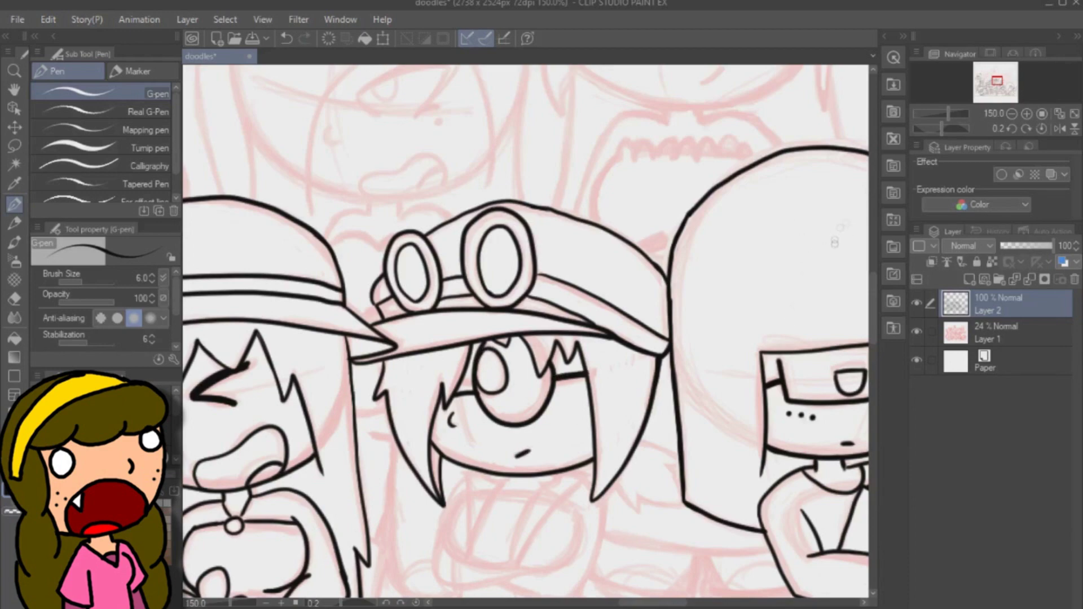
Ink the goggle-cap girl's neck, open collar and the two edges of her jacket front.
{"action": "scroll", "coordinate": [802, 195], "scroll_direction": "down", "scroll_amount": 3}
{"action": "left_click_drag", "start_coordinate": [490, 348], "coordinate": [504, 353]}
{"action": "left_click_drag", "start_coordinate": [539, 345], "coordinate": [558, 350]}
{"action": "left_click_drag", "start_coordinate": [485, 340], "coordinate": [467, 423]}
{"action": "left_click_drag", "start_coordinate": [540, 355], "coordinate": [513, 433]}
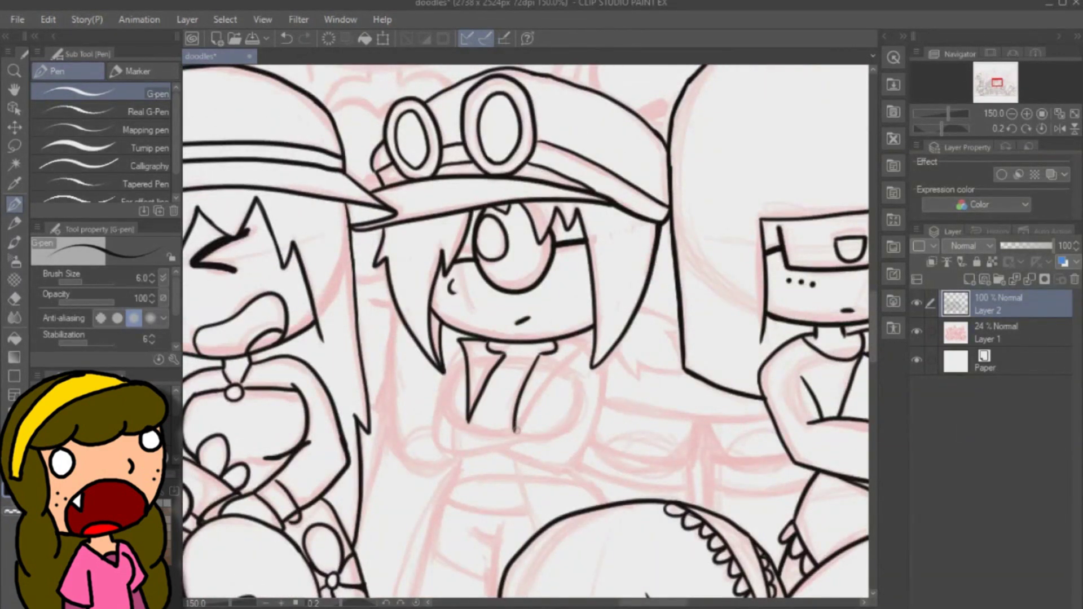
Ink the goggle-cap girl's chest and crossed arms, plus the tuft of hair behind her shoulder.
{"action": "left_click_drag", "start_coordinate": [586, 337], "coordinate": [514, 431]}
{"action": "mouse_move", "coordinate": [459, 362]}
{"action": "left_mouse_down"}
{"action": "mouse_move", "coordinate": [470, 432]}
{"action": "mouse_move", "coordinate": [494, 433]}
{"action": "left_mouse_up"}
{"action": "left_click_drag", "start_coordinate": [577, 381], "coordinate": [513, 432]}
{"action": "key", "text": "ctrl+z"}
{"action": "mouse_move", "coordinate": [460, 350]}
{"action": "left_mouse_down"}
{"action": "mouse_move", "coordinate": [433, 423]}
{"action": "mouse_move", "coordinate": [503, 454]}
{"action": "mouse_move", "coordinate": [605, 369]}
{"action": "left_mouse_up"}
{"action": "key", "text": "ctrl+z"}
{"action": "mouse_move", "coordinate": [640, 314]}
{"action": "left_mouse_down"}
{"action": "mouse_move", "coordinate": [680, 327]}
{"action": "mouse_move", "coordinate": [682, 372]}
{"action": "left_mouse_up"}
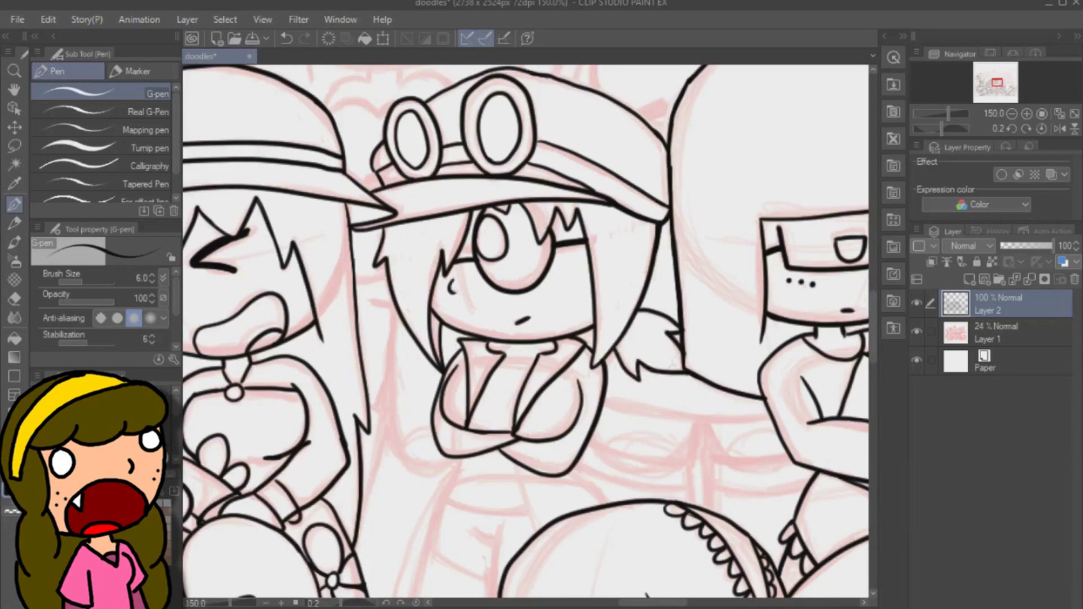
Ink the goggle-cap girl's waist, belt line, trouser legs and the long shape hanging behind her, down between the front figures.
{"action": "scroll", "coordinate": [524, 332], "scroll_direction": "down", "scroll_amount": 3}
{"action": "left_click_drag", "start_coordinate": [522, 358], "coordinate": [535, 405]}
{"action": "left_click_drag", "start_coordinate": [570, 343], "coordinate": [608, 377]}
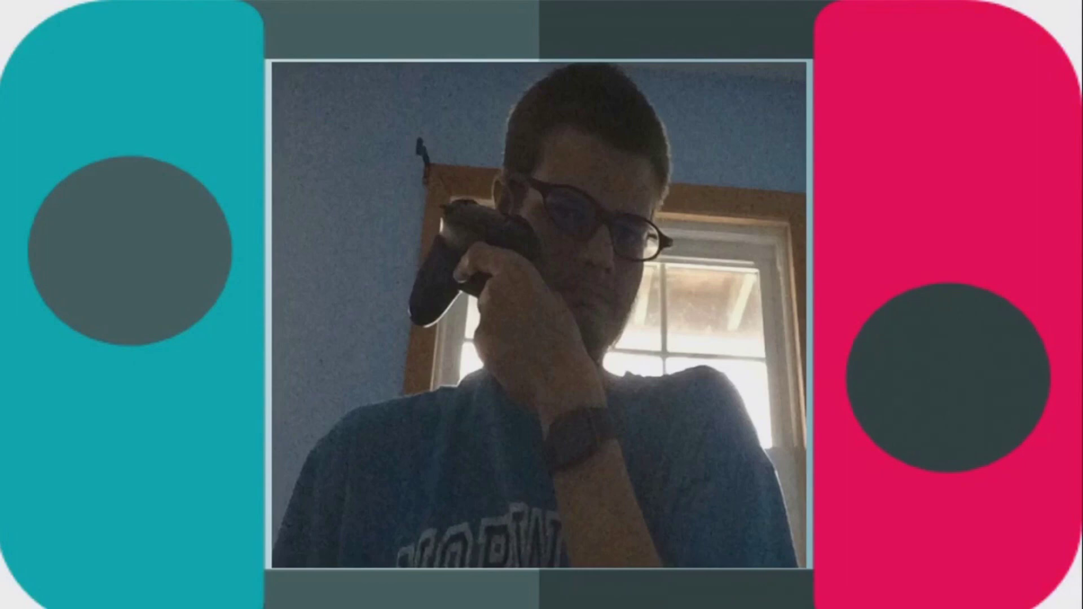
{"action": "left_click_drag", "start_coordinate": [476, 384], "coordinate": [527, 389]}
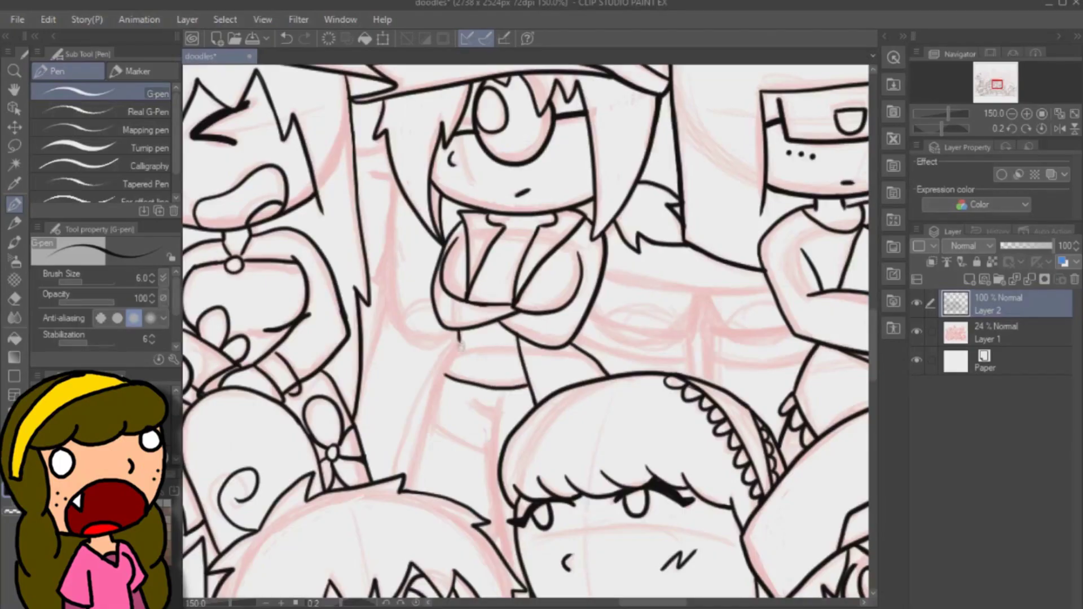
{"action": "left_click_drag", "start_coordinate": [461, 343], "coordinate": [409, 488]}
{"action": "mouse_move", "coordinate": [469, 405]}
{"action": "left_mouse_down"}
{"action": "mouse_move", "coordinate": [477, 400]}
{"action": "mouse_move", "coordinate": [492, 527]}
{"action": "left_mouse_up"}
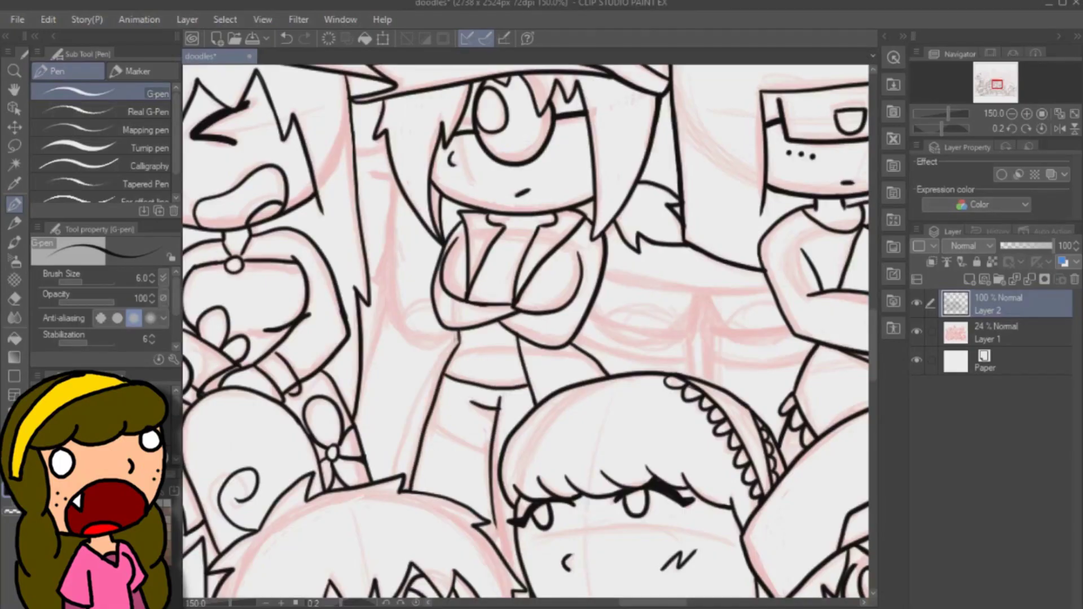
{"action": "left_click_drag", "start_coordinate": [395, 480], "coordinate": [459, 335]}
{"action": "left_click_drag", "start_coordinate": [873, 342], "coordinate": [873, 363]}
{"action": "left_click_drag", "start_coordinate": [494, 356], "coordinate": [501, 394]}
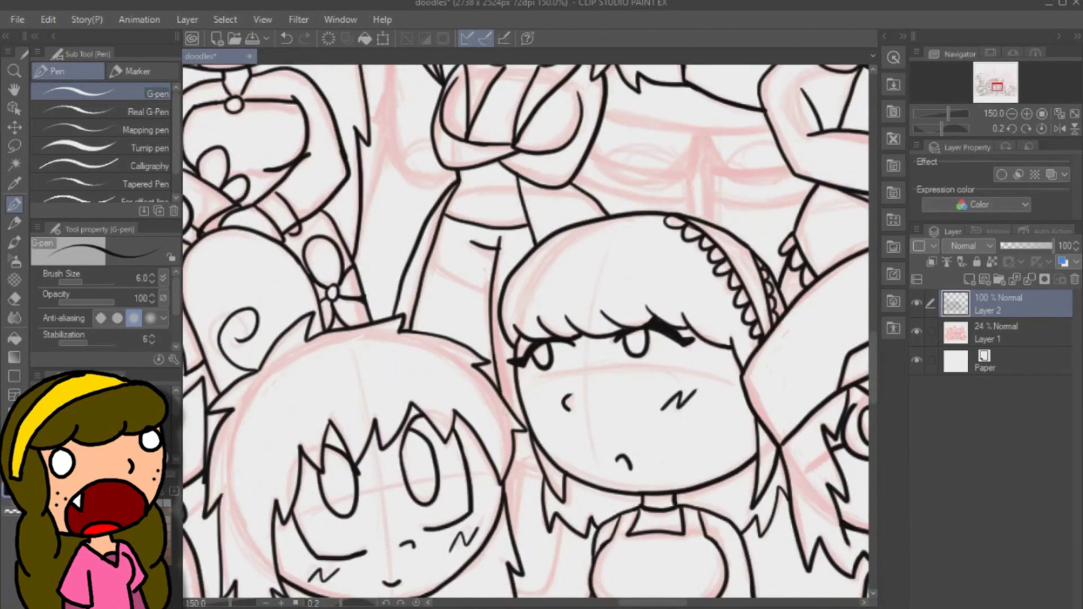
{"action": "left_click_drag", "start_coordinate": [512, 465], "coordinate": [541, 470]}
{"action": "left_click_drag", "start_coordinate": [872, 362], "coordinate": [872, 378]}
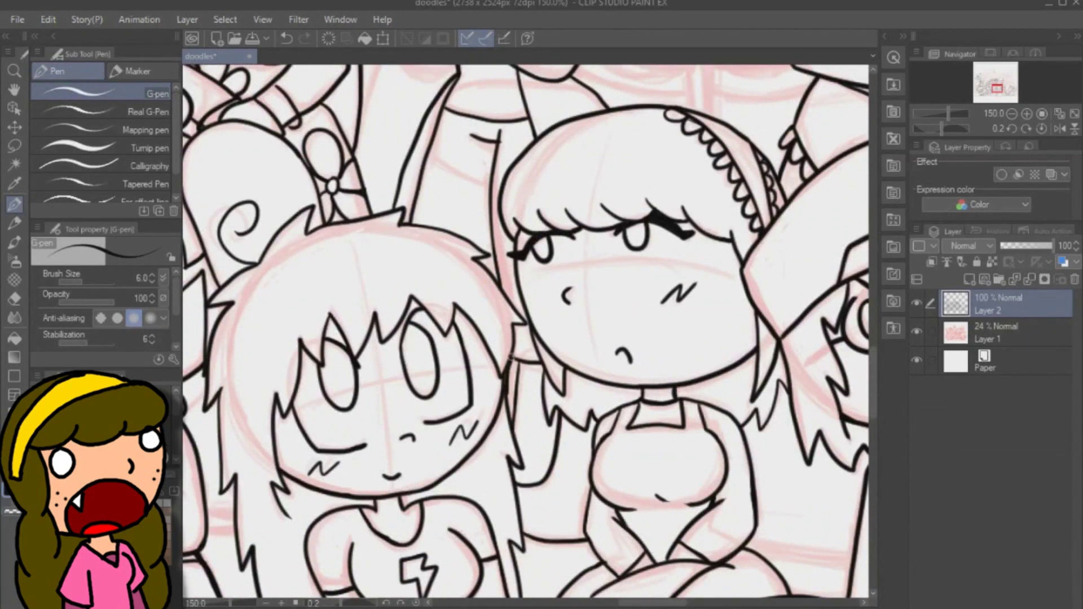
{"action": "left_click_drag", "start_coordinate": [872, 369], "coordinate": [872, 309]}
Ink the swept hair lock, jaw line and rounded head outline of the ponytail girl beside the glasses girl.
{"action": "scroll", "coordinate": [545, 393], "scroll_direction": "down", "scroll_amount": 4}
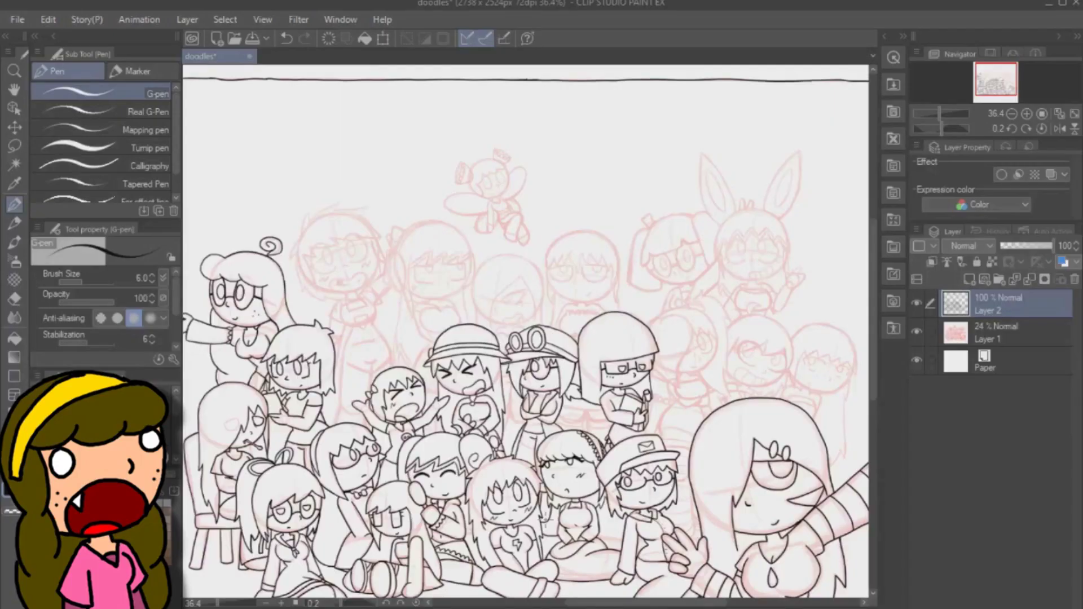
{"action": "scroll", "coordinate": [529, 361], "scroll_direction": "down", "scroll_amount": 2}
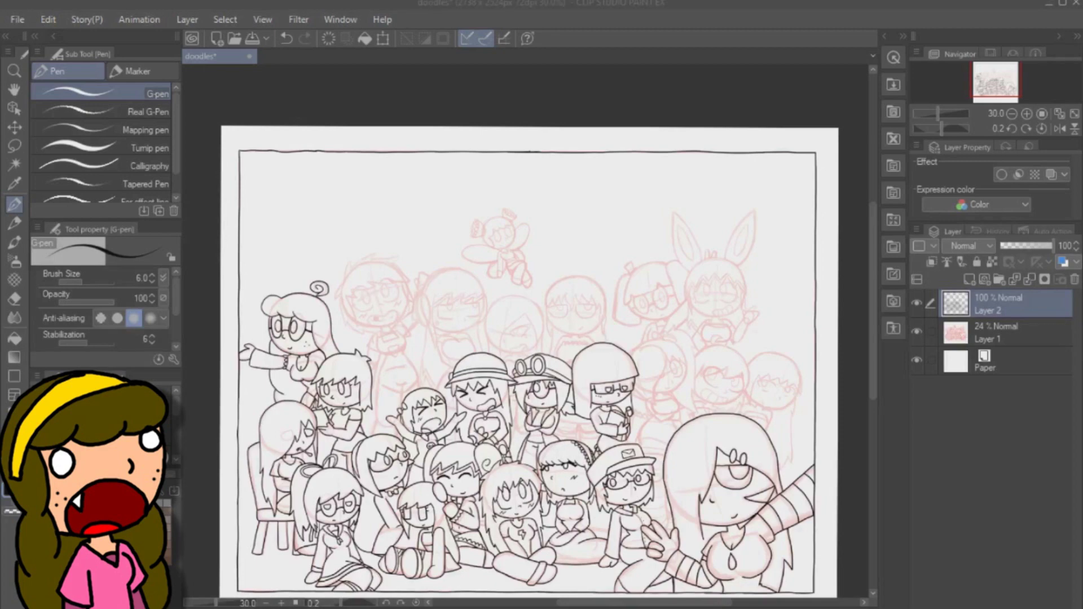
{"action": "scroll", "coordinate": [757, 396], "scroll_direction": "down", "scroll_amount": 4}
{"action": "scroll", "coordinate": [705, 407], "scroll_direction": "up", "scroll_amount": 18}
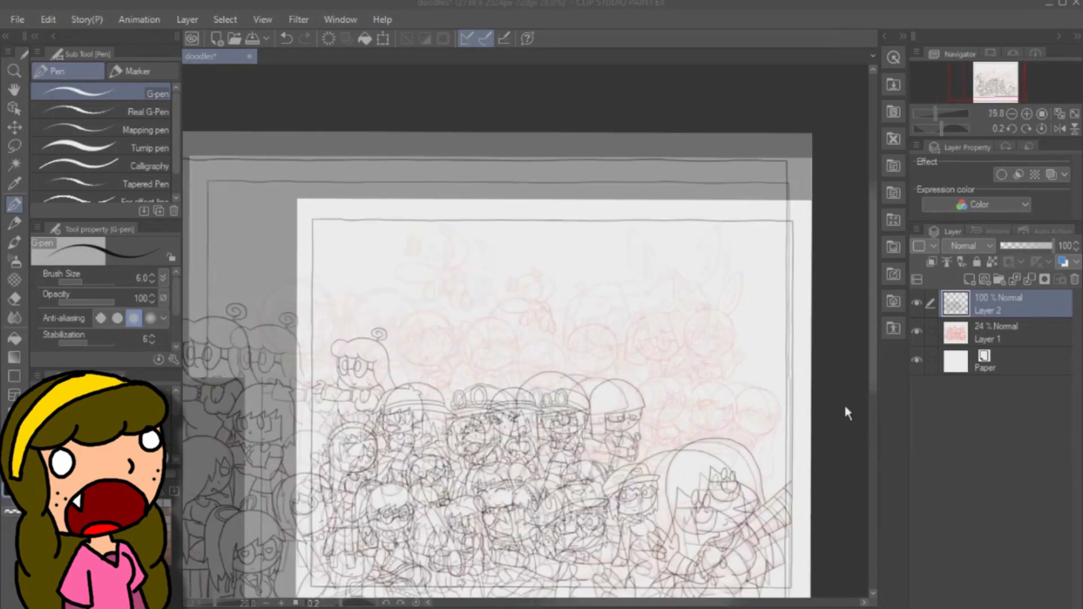
{"action": "mouse_move", "coordinate": [403, 252]}
{"action": "left_mouse_down"}
{"action": "mouse_move", "coordinate": [518, 286]}
{"action": "mouse_move", "coordinate": [471, 486]}
{"action": "mouse_move", "coordinate": [375, 407]}
{"action": "left_mouse_up"}
{"action": "left_click_drag", "start_coordinate": [351, 258], "coordinate": [413, 228]}
{"action": "mouse_move", "coordinate": [394, 278]}
{"action": "left_mouse_down"}
{"action": "mouse_move", "coordinate": [394, 338]}
{"action": "mouse_move", "coordinate": [432, 444]}
{"action": "mouse_move", "coordinate": [563, 411]}
{"action": "left_mouse_up"}
{"action": "key", "text": "ctrl+z"}
{"action": "key", "text": "ctrl+z"}
{"action": "mouse_move", "coordinate": [461, 429]}
{"action": "left_mouse_down"}
{"action": "mouse_move", "coordinate": [562, 412]}
{"action": "mouse_move", "coordinate": [489, 432]}
{"action": "mouse_move", "coordinate": [614, 319]}
{"action": "left_mouse_up"}
{"action": "left_click_drag", "start_coordinate": [389, 228], "coordinate": [481, 193]}
{"action": "key", "text": "ctrl+z"}
{"action": "mouse_move", "coordinate": [387, 229]}
{"action": "left_mouse_down"}
{"action": "mouse_move", "coordinate": [521, 198]}
{"action": "mouse_move", "coordinate": [613, 325]}
{"action": "left_mouse_up"}
Ink the ponytail girl's visible eye, the pointed fringe around it, her nose and small smile.
{"action": "scroll", "coordinate": [587, 327], "scroll_direction": "up", "scroll_amount": 2}
{"action": "left_click_drag", "start_coordinate": [520, 346], "coordinate": [612, 395]}
{"action": "mouse_move", "coordinate": [535, 388]}
{"action": "left_mouse_down"}
{"action": "mouse_move", "coordinate": [579, 431]}
{"action": "mouse_move", "coordinate": [551, 431]}
{"action": "left_mouse_up"}
{"action": "mouse_move", "coordinate": [536, 383]}
{"action": "left_mouse_down"}
{"action": "mouse_move", "coordinate": [548, 368]}
{"action": "mouse_move", "coordinate": [539, 365]}
{"action": "left_mouse_up"}
{"action": "left_click_drag", "start_coordinate": [538, 447], "coordinate": [543, 459]}
{"action": "left_click_drag", "start_coordinate": [512, 479], "coordinate": [534, 480]}
{"action": "left_click_drag", "start_coordinate": [489, 424], "coordinate": [514, 441]}
Ink the small crown on the ponytail girl's head and the long ponytail falling behind her.
{"action": "left_click_drag", "start_coordinate": [498, 268], "coordinate": [509, 258]}
{"action": "mouse_move", "coordinate": [496, 274]}
{"action": "left_mouse_down"}
{"action": "mouse_move", "coordinate": [569, 251]}
{"action": "mouse_move", "coordinate": [569, 266]}
{"action": "left_mouse_up"}
{"action": "mouse_move", "coordinate": [500, 258]}
{"action": "left_mouse_down"}
{"action": "mouse_move", "coordinate": [568, 273]}
{"action": "mouse_move", "coordinate": [566, 243]}
{"action": "left_mouse_up"}
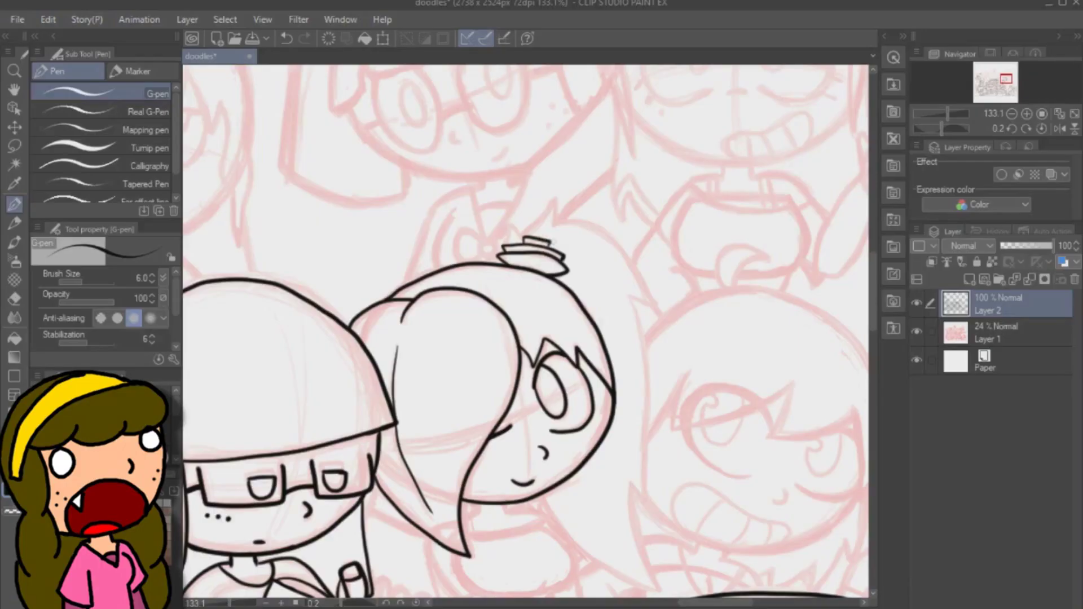
{"action": "mouse_move", "coordinate": [526, 235]}
{"action": "left_mouse_down"}
{"action": "mouse_move", "coordinate": [556, 221]}
{"action": "mouse_move", "coordinate": [648, 499]}
{"action": "left_mouse_up"}
Ink the ponytail girl's neck, rounded chest, shoulders and short sleeves.
{"action": "scroll", "coordinate": [525, 331], "scroll_direction": "down", "scroll_amount": 3}
{"action": "left_click_drag", "start_coordinate": [479, 369], "coordinate": [479, 378]}
{"action": "mouse_move", "coordinate": [454, 418]}
{"action": "left_mouse_down"}
{"action": "mouse_move", "coordinate": [511, 461]}
{"action": "mouse_move", "coordinate": [539, 448]}
{"action": "left_mouse_up"}
{"action": "key", "text": "ctrl+z"}
{"action": "mouse_move", "coordinate": [454, 417]}
{"action": "left_mouse_down"}
{"action": "mouse_move", "coordinate": [499, 461]}
{"action": "mouse_move", "coordinate": [540, 446]}
{"action": "left_mouse_up"}
{"action": "left_click_drag", "start_coordinate": [555, 391], "coordinate": [536, 455]}
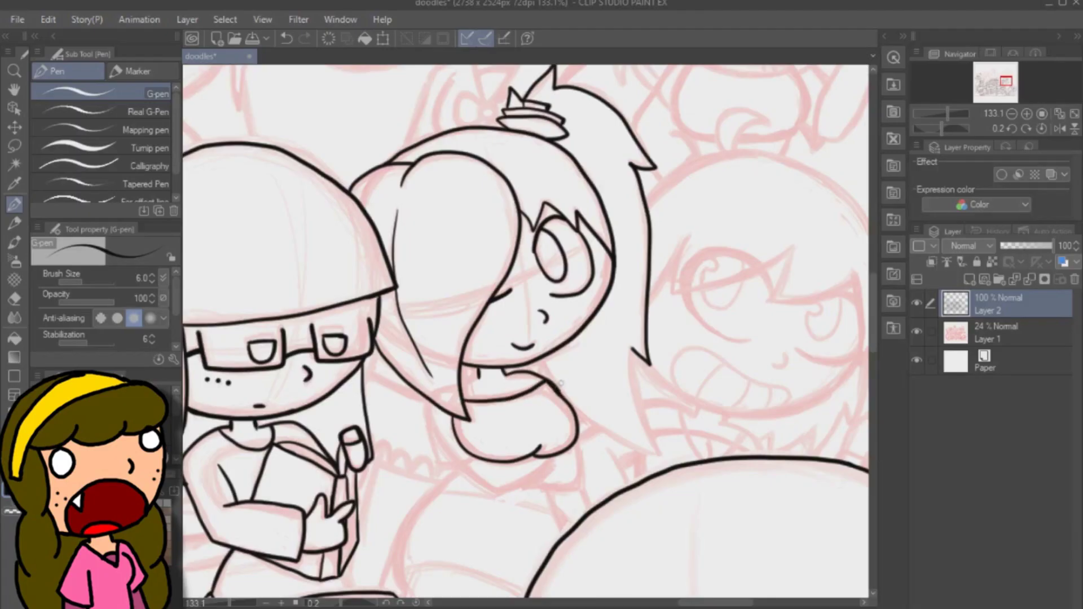
{"action": "key", "text": "ctrl+z"}
{"action": "mouse_move", "coordinate": [459, 466]}
{"action": "left_mouse_down"}
{"action": "mouse_move", "coordinate": [558, 454]}
{"action": "mouse_move", "coordinate": [530, 487]}
{"action": "left_mouse_up"}
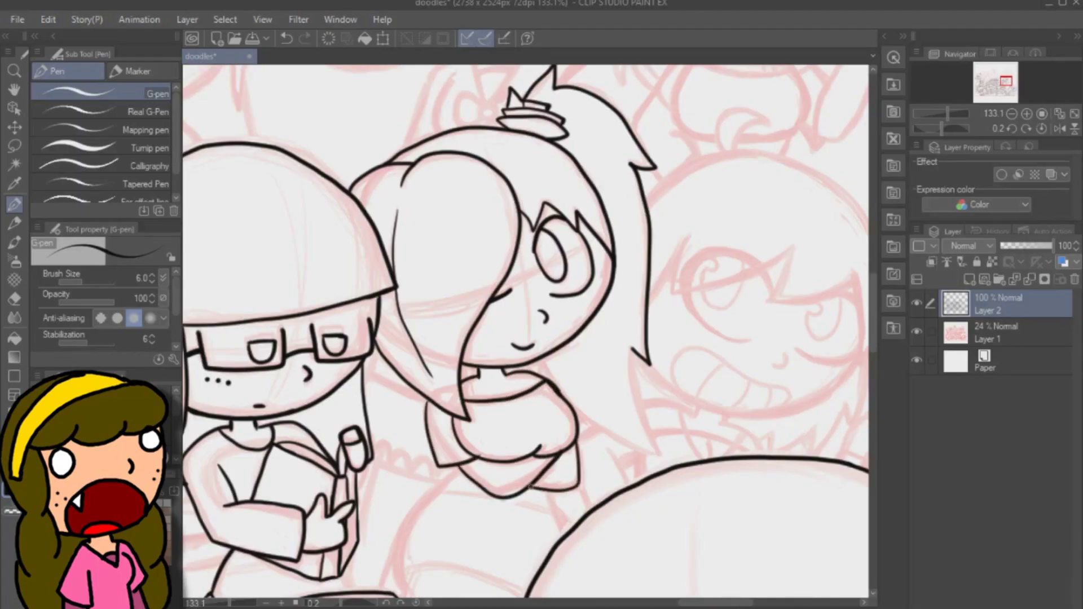
Ink the inner edge and pointed tip of the ponytail girl's hanging ponytail.
{"action": "left_click_drag", "start_coordinate": [540, 359], "coordinate": [658, 455]}
{"action": "left_click_drag", "start_coordinate": [658, 455], "coordinate": [631, 349]}
{"action": "left_click_drag", "start_coordinate": [542, 361], "coordinate": [563, 389]}
Ink the ponytail girl's waist and wide hip line behind the capped girl and the large front girl.
{"action": "scroll", "coordinate": [562, 388], "scroll_direction": "down", "scroll_amount": 5}
{"action": "left_click_drag", "start_coordinate": [458, 349], "coordinate": [398, 426]}
{"action": "left_click_drag", "start_coordinate": [375, 469], "coordinate": [458, 347]}
{"action": "left_click_drag", "start_coordinate": [402, 486], "coordinate": [516, 495]}
{"action": "mouse_move", "coordinate": [550, 369]}
{"action": "left_mouse_down"}
{"action": "mouse_move", "coordinate": [572, 405]}
{"action": "mouse_move", "coordinate": [560, 401]}
{"action": "left_mouse_up"}
{"action": "left_click_drag", "start_coordinate": [554, 382], "coordinate": [571, 404]}
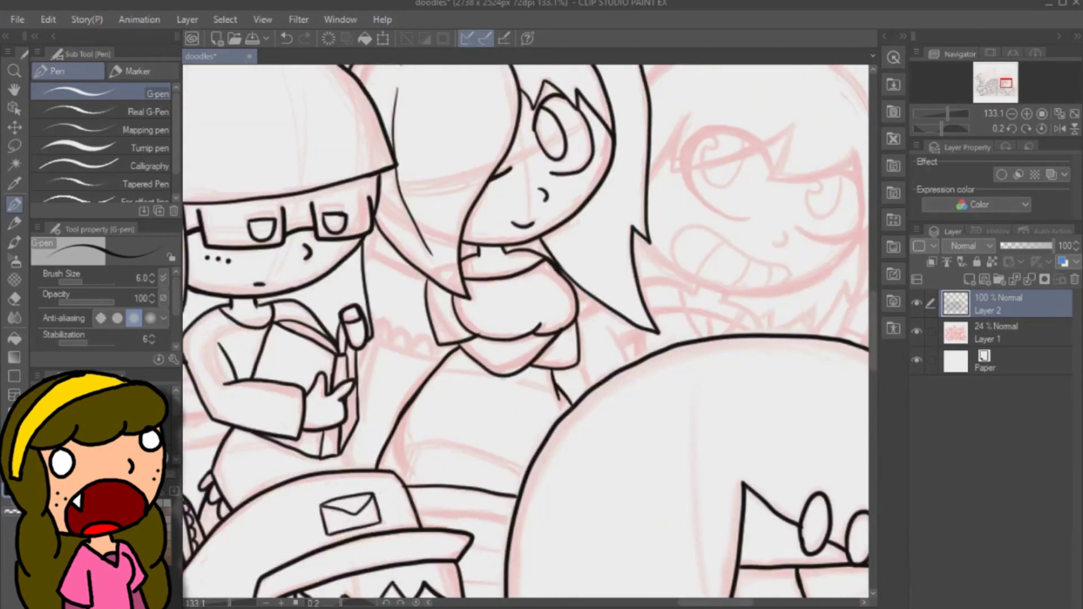
Ink the ponytail girl's lower leg outline in the gap between the capped girl and the large front girl.
{"action": "left_click_drag", "start_coordinate": [873, 336], "coordinate": [874, 384]}
{"action": "left_click_drag", "start_coordinate": [517, 374], "coordinate": [513, 550]}
{"action": "left_click_drag", "start_coordinate": [523, 497], "coordinate": [494, 532]}
{"action": "scroll", "coordinate": [571, 508], "scroll_direction": "down", "scroll_amount": 3}
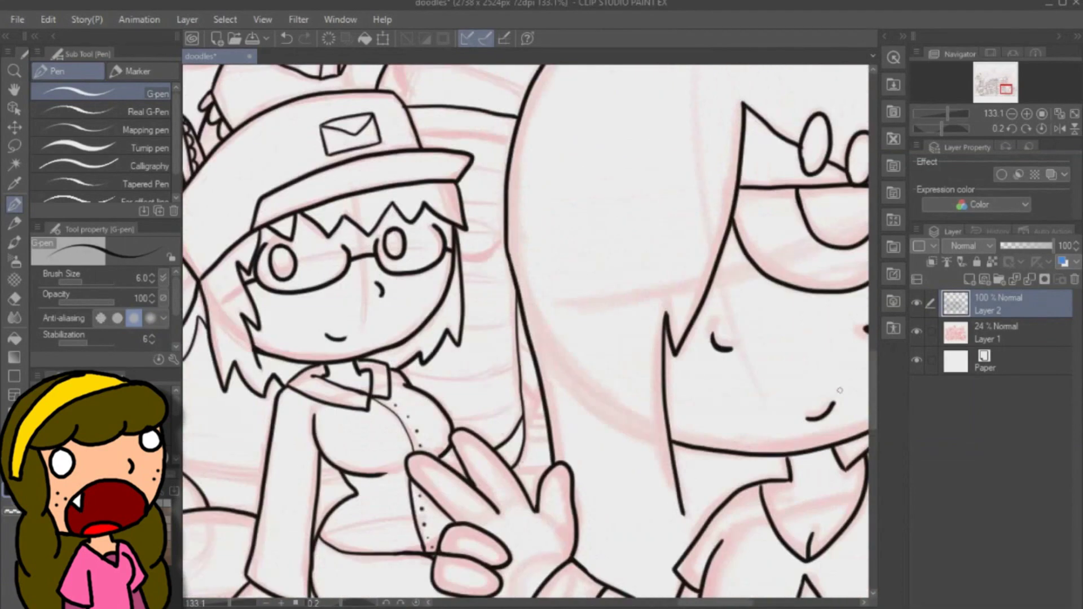
{"action": "left_click_drag", "start_coordinate": [522, 394], "coordinate": [450, 421]}
{"action": "left_click_drag", "start_coordinate": [404, 378], "coordinate": [479, 375]}
Ink the horizontal stripes across the ponytail girl's stocking, working upward along the leg.
{"action": "scroll", "coordinate": [525, 339], "scroll_direction": "up", "scroll_amount": 4}
{"action": "left_click_drag", "start_coordinate": [462, 440], "coordinate": [515, 439]}
{"action": "left_click_drag", "start_coordinate": [462, 400], "coordinate": [513, 398]}
{"action": "left_click_drag", "start_coordinate": [461, 372], "coordinate": [500, 368]}
{"action": "left_click_drag", "start_coordinate": [462, 349], "coordinate": [504, 347]}
{"action": "left_click_drag", "start_coordinate": [458, 317], "coordinate": [503, 318]}
{"action": "left_click_drag", "start_coordinate": [470, 286], "coordinate": [506, 285]}
{"action": "left_click_drag", "start_coordinate": [417, 251], "coordinate": [515, 248]}
Ink the grinning girl's rounded head, pointed fringe, first glaring eye, nose and toothy grin beside the ponytail girl.
{"action": "scroll", "coordinate": [524, 338], "scroll_direction": "up", "scroll_amount": 9}
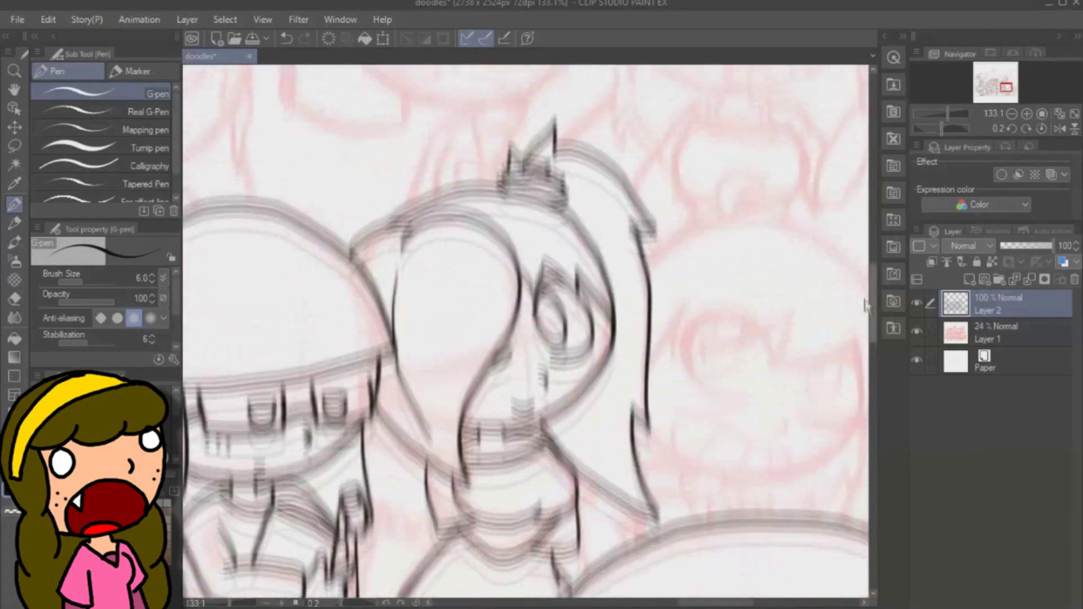
{"action": "scroll", "coordinate": [524, 338], "scroll_direction": "down", "scroll_amount": 5}
{"action": "scroll", "coordinate": [394, 451], "scroll_direction": "up", "scroll_amount": 4}
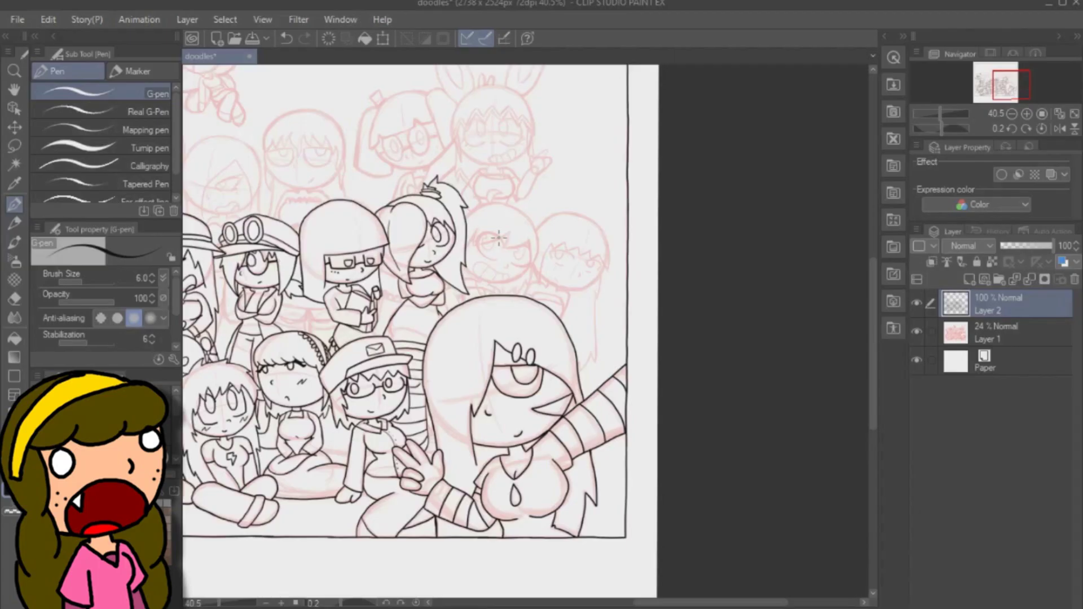
{"action": "scroll", "coordinate": [468, 201], "scroll_direction": "down", "scroll_amount": 4}
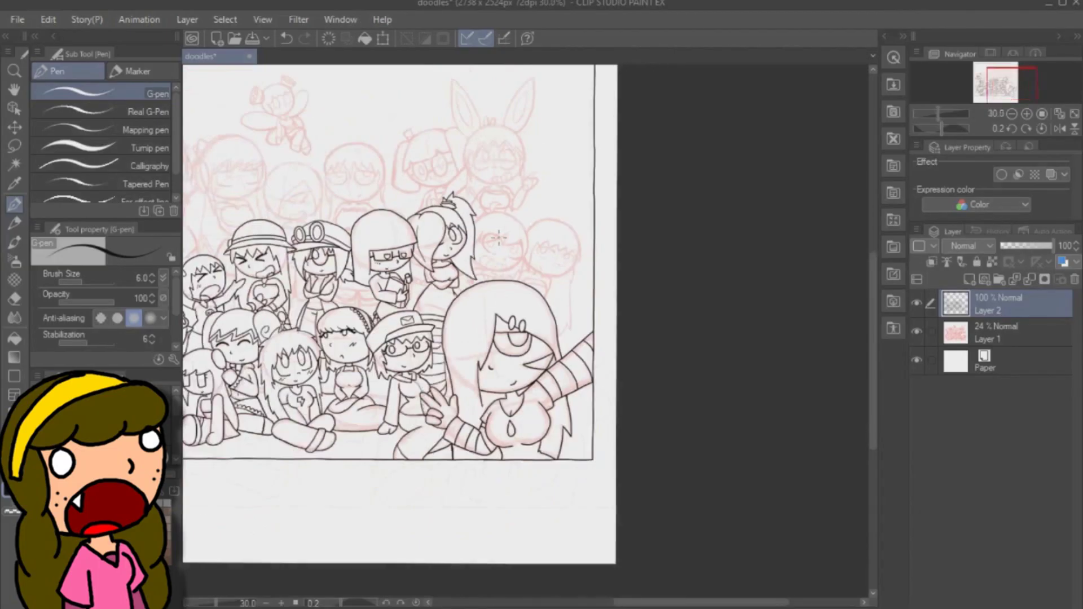
{"action": "scroll", "coordinate": [468, 201], "scroll_direction": "up", "scroll_amount": 6}
{"action": "mouse_move", "coordinate": [392, 333]}
{"action": "left_mouse_down"}
{"action": "mouse_move", "coordinate": [553, 283]}
{"action": "mouse_move", "coordinate": [625, 409]}
{"action": "mouse_move", "coordinate": [665, 311]}
{"action": "left_mouse_up"}
{"action": "mouse_move", "coordinate": [389, 226]}
{"action": "left_mouse_down"}
{"action": "mouse_move", "coordinate": [460, 176]}
{"action": "mouse_move", "coordinate": [664, 322]}
{"action": "left_mouse_up"}
{"action": "key", "text": "e"}
{"action": "key", "text": "p"}
{"action": "mouse_move", "coordinate": [383, 401]}
{"action": "left_mouse_down"}
{"action": "mouse_move", "coordinate": [398, 424]}
{"action": "mouse_move", "coordinate": [625, 406]}
{"action": "mouse_move", "coordinate": [399, 426]}
{"action": "mouse_move", "coordinate": [547, 450]}
{"action": "mouse_move", "coordinate": [543, 458]}
{"action": "left_mouse_up"}
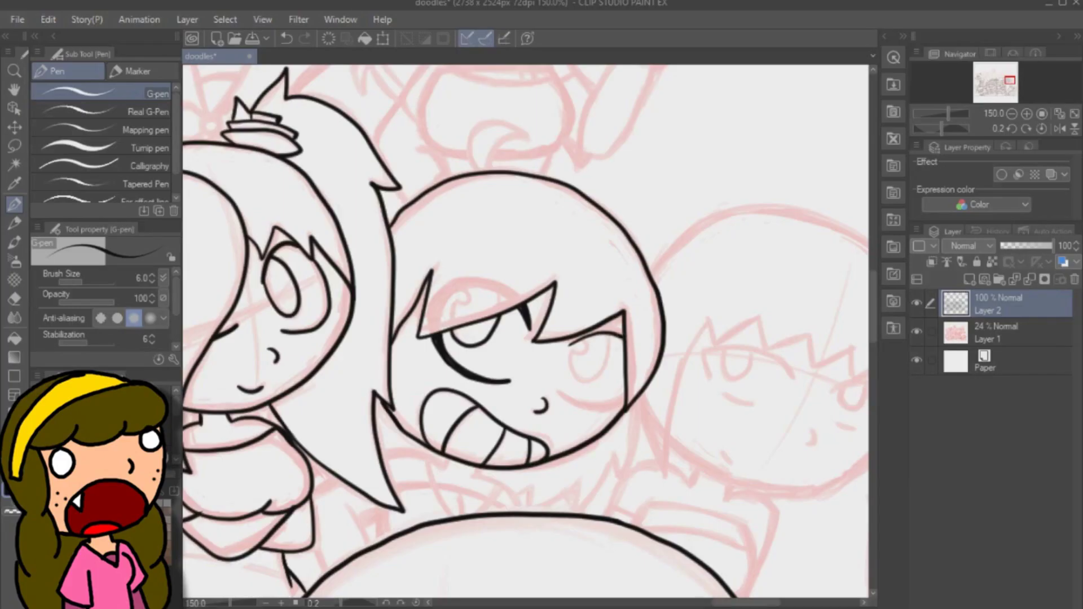
Ink the grinning girl's second eye beneath the fringe, with its heavy lower lid.
{"action": "left_click_drag", "start_coordinate": [570, 343], "coordinate": [623, 328]}
{"action": "left_click_drag", "start_coordinate": [560, 394], "coordinate": [626, 405]}
{"action": "mouse_move", "coordinate": [577, 342]}
{"action": "left_mouse_down"}
{"action": "mouse_move", "coordinate": [585, 379]}
{"action": "mouse_move", "coordinate": [609, 337]}
{"action": "left_mouse_up"}
Ink the grinning girl's neck, shoulders and jagged hair ends above the large front girl's head.
{"action": "left_click_drag", "start_coordinate": [446, 459], "coordinate": [444, 467]}
{"action": "left_click_drag", "start_coordinate": [475, 468], "coordinate": [473, 476]}
{"action": "left_click_drag", "start_coordinate": [873, 317], "coordinate": [873, 340]}
{"action": "left_click_drag", "start_coordinate": [382, 296], "coordinate": [445, 305]}
{"action": "left_click_drag", "start_coordinate": [338, 319], "coordinate": [313, 339]}
{"action": "left_click_drag", "start_coordinate": [312, 386], "coordinate": [329, 410]}
{"action": "left_click_drag", "start_coordinate": [349, 347], "coordinate": [373, 384]}
{"action": "mouse_move", "coordinate": [364, 365]}
{"action": "left_mouse_down"}
{"action": "mouse_move", "coordinate": [381, 353]}
{"action": "mouse_move", "coordinate": [385, 373]}
{"action": "left_mouse_up"}
{"action": "left_click_drag", "start_coordinate": [432, 300], "coordinate": [452, 357]}
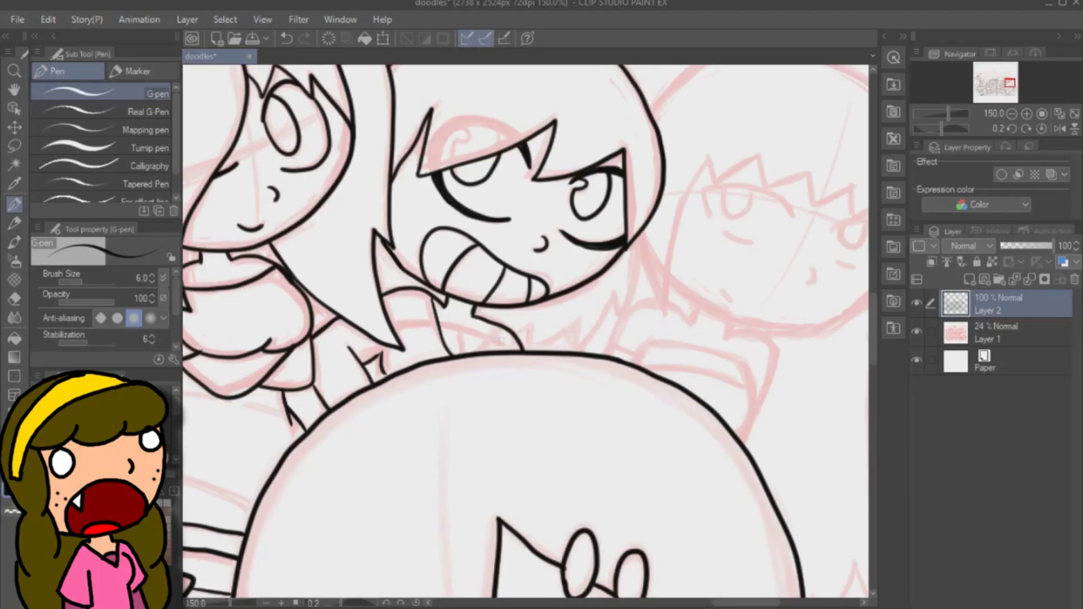
{"action": "left_click_drag", "start_coordinate": [530, 328], "coordinate": [515, 337]}
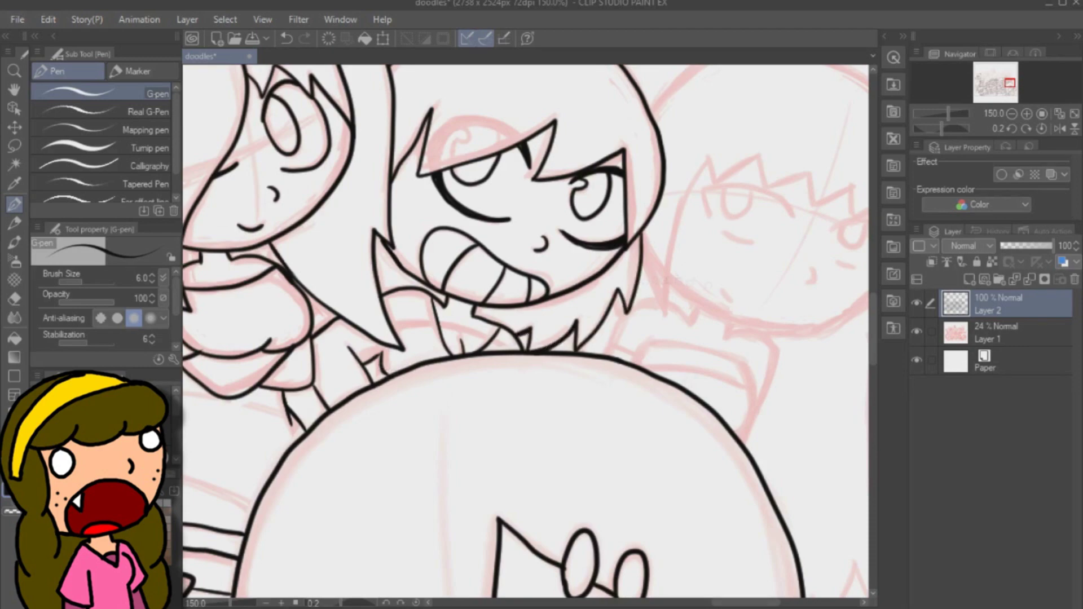
Ink the rounded head, zigzag fringe and side hair of the girl at the row's outer end.
{"action": "left_click_drag", "start_coordinate": [872, 324], "coordinate": [872, 307]}
{"action": "left_click_drag", "start_coordinate": [728, 601], "coordinate": [756, 602]}
{"action": "mouse_move", "coordinate": [359, 381]}
{"action": "left_mouse_down"}
{"action": "mouse_move", "coordinate": [381, 429]}
{"action": "mouse_move", "coordinate": [424, 275]}
{"action": "left_mouse_up"}
{"action": "left_click_drag", "start_coordinate": [424, 275], "coordinate": [432, 300]}
{"action": "left_click_drag", "start_coordinate": [432, 300], "coordinate": [474, 273]}
{"action": "left_click_drag", "start_coordinate": [474, 273], "coordinate": [570, 304]}
{"action": "mouse_move", "coordinate": [570, 304]}
{"action": "left_mouse_down"}
{"action": "mouse_move", "coordinate": [602, 321]}
{"action": "mouse_move", "coordinate": [635, 376]}
{"action": "left_mouse_up"}
{"action": "mouse_move", "coordinate": [368, 230]}
{"action": "left_mouse_down"}
{"action": "mouse_move", "coordinate": [474, 162]}
{"action": "mouse_move", "coordinate": [624, 245]}
{"action": "mouse_move", "coordinate": [624, 231]}
{"action": "left_mouse_up"}
{"action": "key", "text": "ctrl+z"}
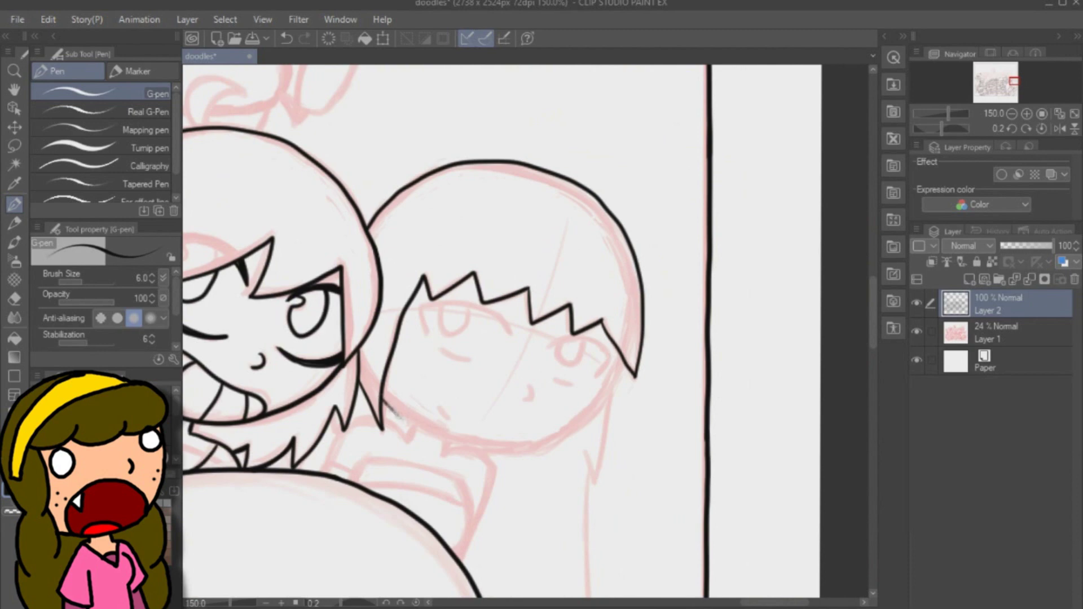
{"action": "key", "text": "ctrl+z"}
Ink the end girl's jaw line, small mouth and nose.
{"action": "mouse_move", "coordinate": [538, 443]}
{"action": "left_mouse_down"}
{"action": "mouse_move", "coordinate": [580, 419]}
{"action": "mouse_move", "coordinate": [623, 365]}
{"action": "left_mouse_up"}
{"action": "left_click_drag", "start_coordinate": [441, 406], "coordinate": [451, 420]}
{"action": "left_click_drag", "start_coordinate": [528, 387], "coordinate": [525, 399]}
Ink the end girl's two half-lidded eyes with the short lines beneath them.
{"action": "left_click_drag", "start_coordinate": [422, 307], "coordinate": [425, 336]}
{"action": "mouse_move", "coordinate": [422, 306]}
{"action": "left_mouse_down"}
{"action": "mouse_move", "coordinate": [512, 333]}
{"action": "mouse_move", "coordinate": [472, 310]}
{"action": "left_mouse_up"}
{"action": "left_click_drag", "start_coordinate": [443, 350], "coordinate": [467, 359]}
{"action": "mouse_move", "coordinate": [548, 347]}
{"action": "left_mouse_down"}
{"action": "mouse_move", "coordinate": [614, 350]}
{"action": "mouse_move", "coordinate": [599, 373]}
{"action": "left_mouse_up"}
{"action": "key", "text": "ctrl+z"}
{"action": "left_click_drag", "start_coordinate": [552, 378], "coordinate": [577, 386]}
{"action": "key", "text": "ctrl+z"}
{"action": "key", "text": "ctrl+z"}
{"action": "left_click_drag", "start_coordinate": [547, 347], "coordinate": [598, 374]}
{"action": "left_click_drag", "start_coordinate": [552, 379], "coordinate": [576, 385]}
{"action": "left_click_drag", "start_coordinate": [558, 345], "coordinate": [586, 340]}
Ink the end girl's neck, collar, shoulders and sleeve down to the large front girl's head.
{"action": "left_click_drag", "start_coordinate": [872, 312], "coordinate": [872, 326]}
{"action": "mouse_move", "coordinate": [414, 329]}
{"action": "left_mouse_down"}
{"action": "mouse_move", "coordinate": [405, 342]}
{"action": "mouse_move", "coordinate": [441, 353]}
{"action": "left_mouse_up"}
{"action": "mouse_move", "coordinate": [443, 355]}
{"action": "left_mouse_down"}
{"action": "mouse_move", "coordinate": [484, 358]}
{"action": "mouse_move", "coordinate": [475, 430]}
{"action": "left_mouse_up"}
{"action": "left_click_drag", "start_coordinate": [461, 382], "coordinate": [453, 455]}
{"action": "mouse_move", "coordinate": [354, 381]}
{"action": "left_mouse_down"}
{"action": "mouse_move", "coordinate": [459, 379]}
{"action": "mouse_move", "coordinate": [466, 411]}
{"action": "left_mouse_up"}
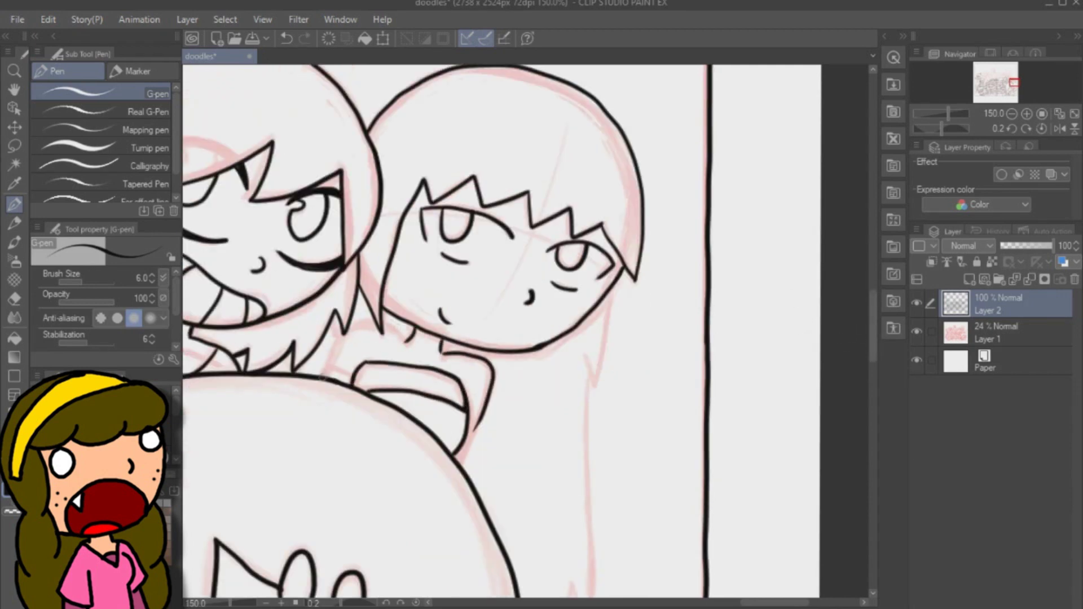
{"action": "left_click_drag", "start_coordinate": [323, 376], "coordinate": [376, 324]}
{"action": "left_click_drag", "start_coordinate": [381, 325], "coordinate": [406, 342]}
{"action": "left_click_drag", "start_coordinate": [331, 365], "coordinate": [352, 374]}
{"action": "mouse_move", "coordinate": [475, 427]}
{"action": "left_mouse_down"}
{"action": "mouse_move", "coordinate": [453, 432]}
{"action": "mouse_move", "coordinate": [460, 473]}
{"action": "left_mouse_up"}
{"action": "key", "text": "ctrl+z"}
{"action": "left_click_drag", "start_coordinate": [460, 467], "coordinate": [482, 414]}
Ink the end girl's long hair falling behind her shoulder.
{"action": "left_click_drag", "start_coordinate": [614, 297], "coordinate": [583, 388]}
{"action": "scroll", "coordinate": [583, 389], "scroll_direction": "down", "scroll_amount": 3}
{"action": "mouse_move", "coordinate": [589, 282]}
{"action": "left_mouse_down"}
{"action": "mouse_move", "coordinate": [582, 446]}
{"action": "mouse_move", "coordinate": [523, 534]}
{"action": "mouse_move", "coordinate": [587, 316]}
{"action": "mouse_move", "coordinate": [586, 330]}
{"action": "left_mouse_up"}
Ink the bunny-eared girl's rounded head outline and double zigzag fringe with the G-pen.
{"action": "scroll", "coordinate": [707, 315], "scroll_direction": "down", "scroll_amount": 4}
{"action": "scroll", "coordinate": [468, 430], "scroll_direction": "up", "scroll_amount": 4}
{"action": "left_click", "coordinate": [15, 297]}
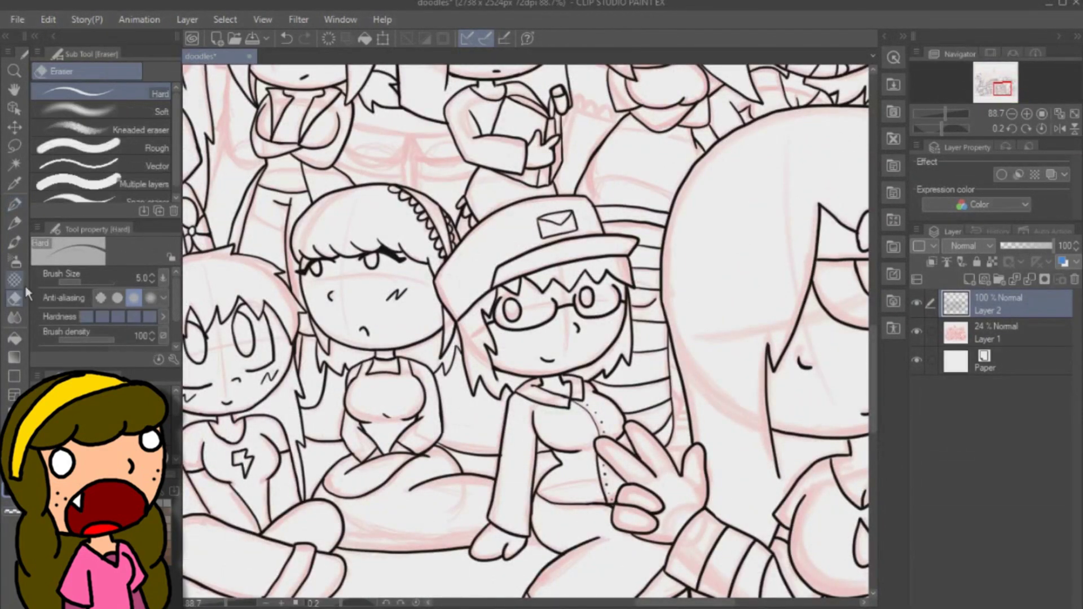
{"action": "left_click_drag", "start_coordinate": [870, 340], "coordinate": [870, 254]}
{"action": "scroll", "coordinate": [533, 267], "scroll_direction": "down", "scroll_amount": 2}
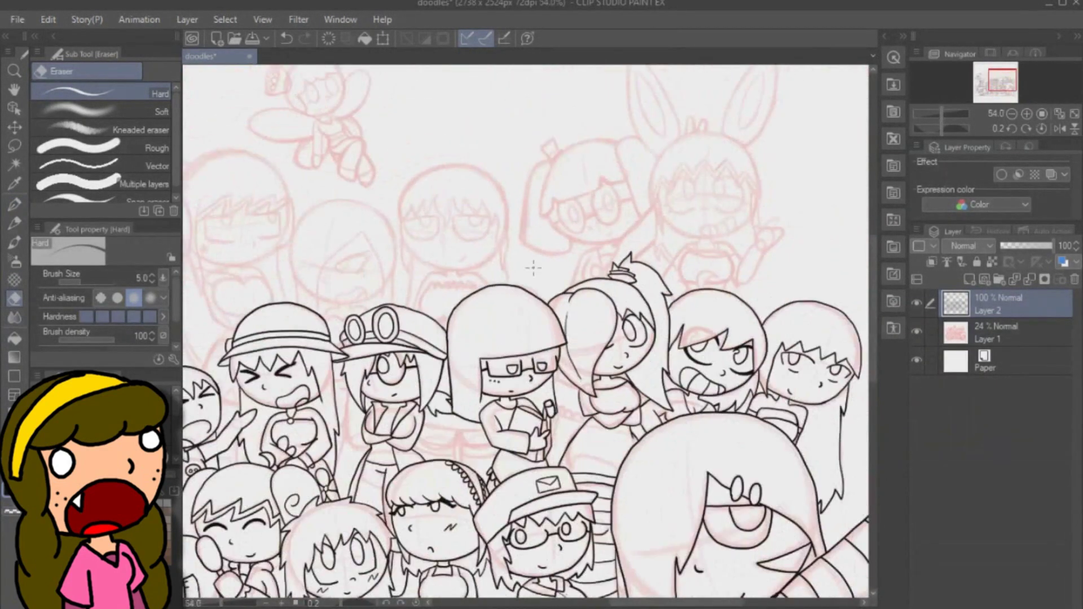
{"action": "scroll", "coordinate": [314, 226], "scroll_direction": "down", "scroll_amount": 3}
{"action": "scroll", "coordinate": [573, 215], "scroll_direction": "up", "scroll_amount": 2}
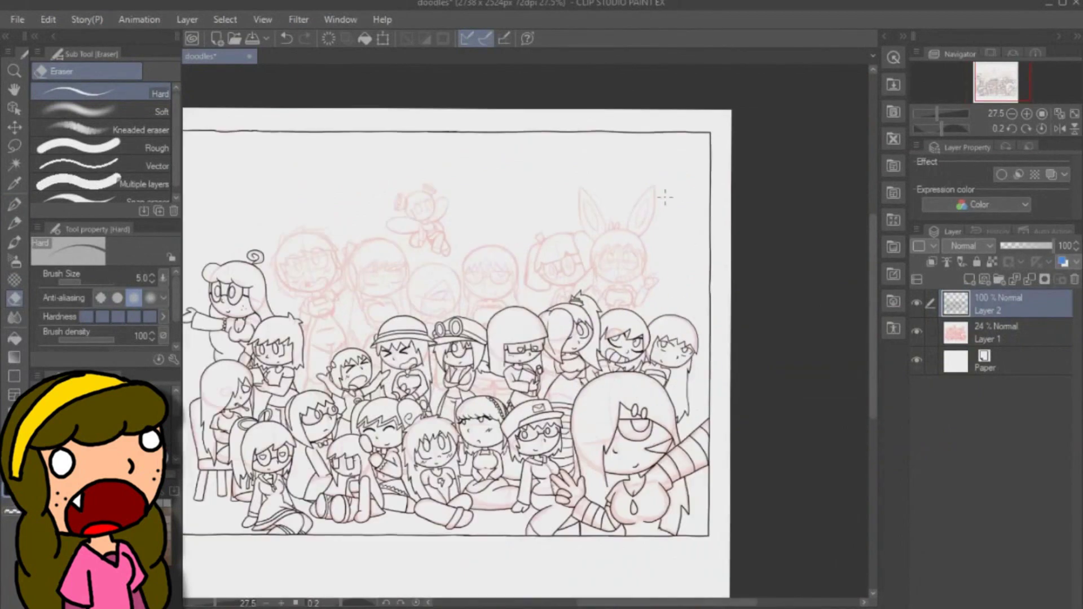
{"action": "scroll", "coordinate": [587, 282], "scroll_direction": "up", "scroll_amount": 5}
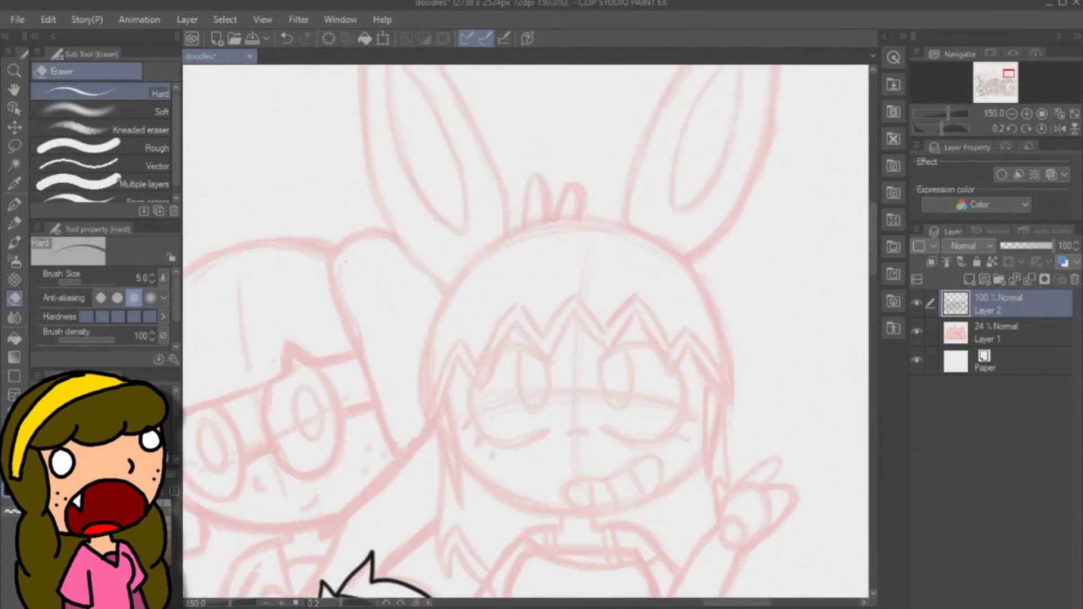
{"action": "key", "text": "p"}
{"action": "mouse_move", "coordinate": [432, 427]}
{"action": "left_mouse_down"}
{"action": "mouse_move", "coordinate": [424, 338]}
{"action": "mouse_move", "coordinate": [626, 225]}
{"action": "mouse_move", "coordinate": [677, 254]}
{"action": "mouse_move", "coordinate": [688, 350]}
{"action": "mouse_move", "coordinate": [518, 326]}
{"action": "mouse_move", "coordinate": [688, 351]}
{"action": "mouse_move", "coordinate": [433, 393]}
{"action": "mouse_move", "coordinate": [429, 418]}
{"action": "left_mouse_up"}
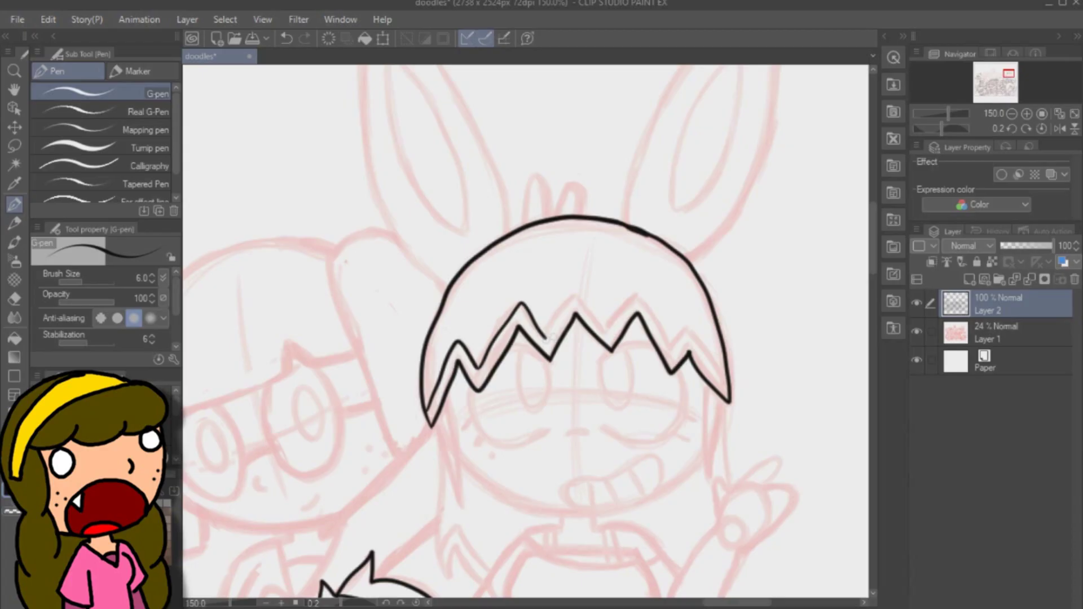
{"action": "mouse_move", "coordinate": [544, 339]}
{"action": "left_mouse_down"}
{"action": "mouse_move", "coordinate": [620, 336]}
{"action": "mouse_move", "coordinate": [677, 352]}
{"action": "mouse_move", "coordinate": [729, 395]}
{"action": "left_mouse_up"}
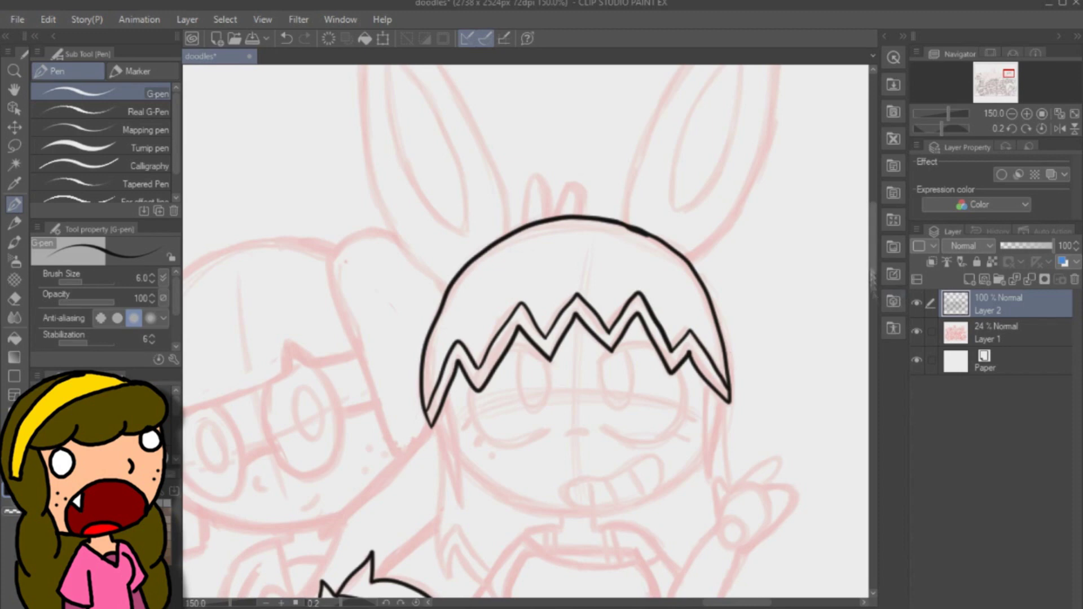
Ink the bunny-eared girl's side hair locks and the curve of her jaw.
{"action": "left_click_drag", "start_coordinate": [872, 265], "coordinate": [873, 277]}
{"action": "left_click_drag", "start_coordinate": [447, 312], "coordinate": [461, 415]}
{"action": "left_click_drag", "start_coordinate": [708, 303], "coordinate": [709, 389]}
{"action": "mouse_move", "coordinate": [463, 381]}
{"action": "left_mouse_down"}
{"action": "mouse_move", "coordinate": [507, 415]}
{"action": "mouse_move", "coordinate": [705, 374]}
{"action": "mouse_move", "coordinate": [500, 410]}
{"action": "left_mouse_up"}
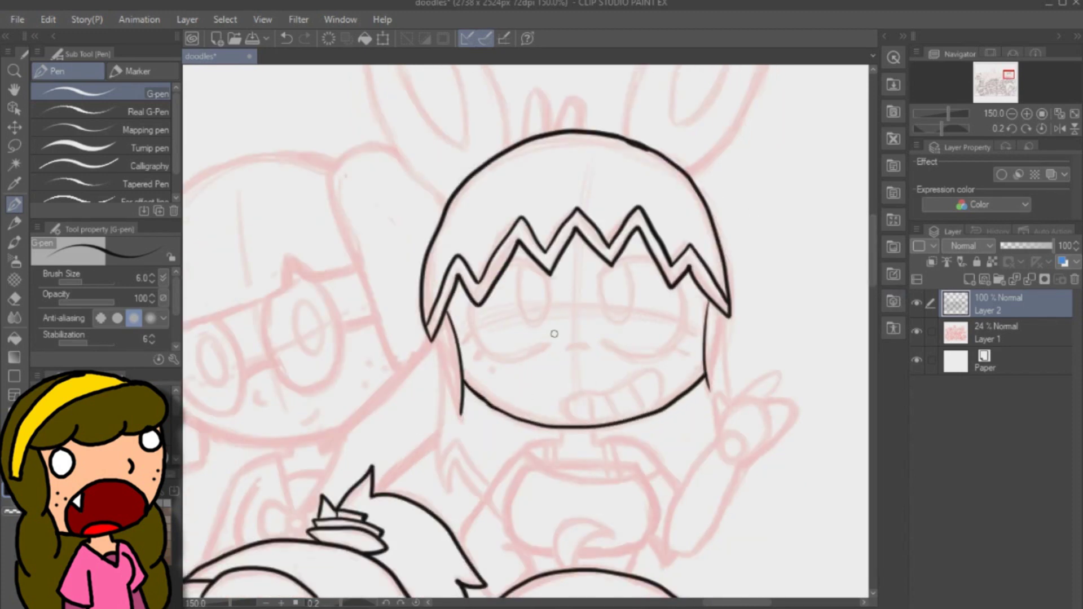
Ink the bunny-eared girl's neck, one shoulder, and raised forearm with its waving hand.
{"action": "scroll", "coordinate": [555, 332], "scroll_direction": "down", "scroll_amount": 4}
{"action": "left_click_drag", "start_coordinate": [560, 318], "coordinate": [560, 330]}
{"action": "mouse_move", "coordinate": [592, 317]}
{"action": "left_mouse_down"}
{"action": "mouse_move", "coordinate": [593, 328]}
{"action": "mouse_move", "coordinate": [680, 372]}
{"action": "mouse_move", "coordinate": [719, 326]}
{"action": "left_mouse_up"}
{"action": "mouse_move", "coordinate": [716, 326]}
{"action": "left_mouse_down"}
{"action": "mouse_move", "coordinate": [715, 285]}
{"action": "mouse_move", "coordinate": [789, 292]}
{"action": "mouse_move", "coordinate": [737, 350]}
{"action": "mouse_move", "coordinate": [734, 293]}
{"action": "mouse_move", "coordinate": [787, 330]}
{"action": "mouse_move", "coordinate": [747, 347]}
{"action": "left_mouse_up"}
{"action": "key", "text": "ctrl+z"}
{"action": "key", "text": "ctrl+z"}
{"action": "left_click_drag", "start_coordinate": [718, 303], "coordinate": [719, 332]}
{"action": "left_click_drag", "start_coordinate": [668, 406], "coordinate": [648, 431]}
{"action": "mouse_move", "coordinate": [649, 432]}
{"action": "left_mouse_down"}
{"action": "mouse_move", "coordinate": [666, 454]}
{"action": "mouse_move", "coordinate": [750, 345]}
{"action": "left_mouse_up"}
Ink the bunny-eared girl's rounded chest and the crescent shape on her top.
{"action": "left_click_drag", "start_coordinate": [637, 354], "coordinate": [636, 435]}
{"action": "mouse_move", "coordinate": [523, 359]}
{"action": "left_mouse_down"}
{"action": "mouse_move", "coordinate": [515, 372]}
{"action": "mouse_move", "coordinate": [543, 439]}
{"action": "left_mouse_up"}
{"action": "mouse_move", "coordinate": [566, 456]}
{"action": "left_mouse_down"}
{"action": "mouse_move", "coordinate": [586, 404]}
{"action": "mouse_move", "coordinate": [613, 424]}
{"action": "left_mouse_up"}
{"action": "left_click_drag", "start_coordinate": [612, 422], "coordinate": [571, 454]}
{"action": "left_click_drag", "start_coordinate": [639, 434], "coordinate": [616, 441]}
{"action": "left_click_drag", "start_coordinate": [539, 438], "coordinate": [550, 440]}
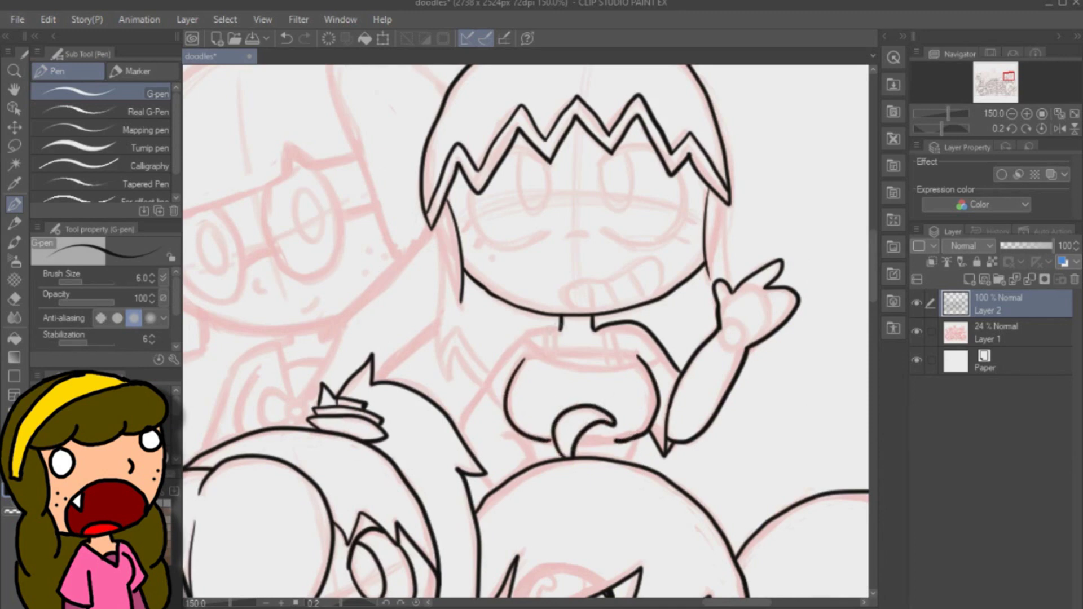
Ink the bunny-eared girl's other arm, waist and curved neckline, and the band on her raised arm's shoulder.
{"action": "left_click_drag", "start_coordinate": [561, 328], "coordinate": [457, 425]}
{"action": "left_click_drag", "start_coordinate": [482, 475], "coordinate": [492, 486]}
{"action": "mouse_move", "coordinate": [503, 435]}
{"action": "left_mouse_down"}
{"action": "mouse_move", "coordinate": [525, 437]}
{"action": "mouse_move", "coordinate": [536, 463]}
{"action": "left_mouse_up"}
{"action": "left_click_drag", "start_coordinate": [637, 440], "coordinate": [629, 462]}
{"action": "mouse_move", "coordinate": [523, 343]}
{"action": "left_mouse_down"}
{"action": "mouse_move", "coordinate": [649, 363]}
{"action": "mouse_move", "coordinate": [657, 350]}
{"action": "mouse_move", "coordinate": [643, 364]}
{"action": "mouse_move", "coordinate": [666, 356]}
{"action": "left_mouse_up"}
{"action": "key", "text": "ctrl+z"}
{"action": "left_click_drag", "start_coordinate": [605, 327], "coordinate": [623, 368]}
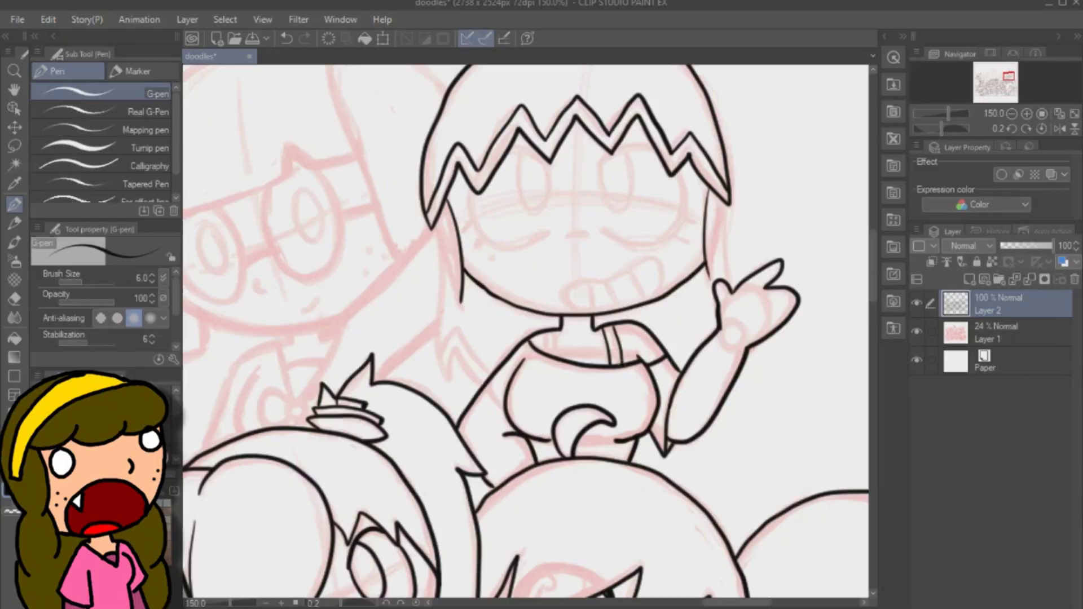
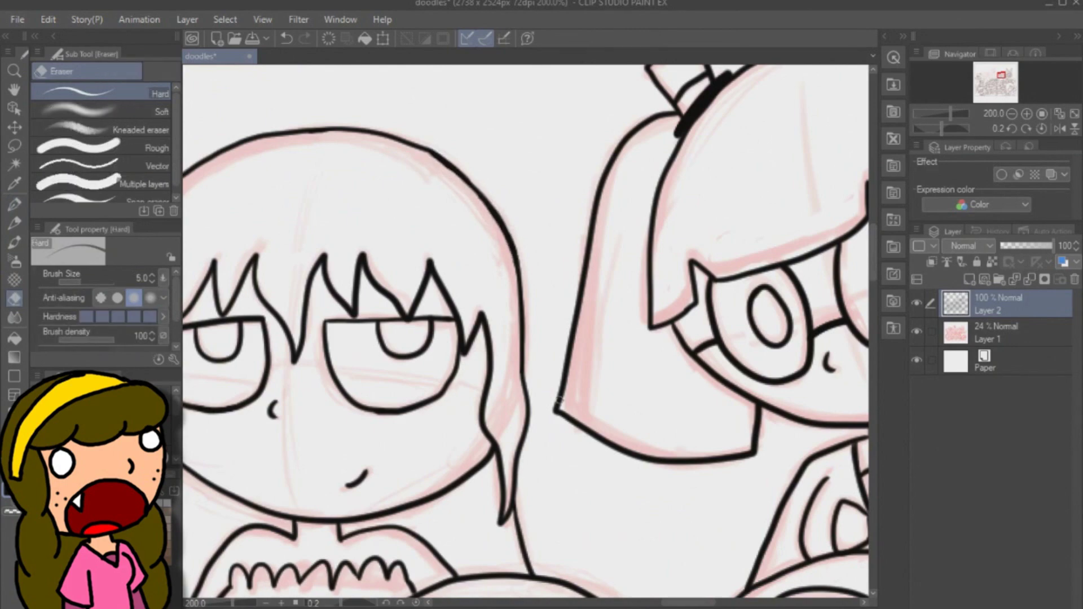
Ink the swept hair and begin the eye of the girl between the winged figure and the hat girls.
{"action": "scroll", "coordinate": [475, 334], "scroll_direction": "down", "scroll_amount": 5}
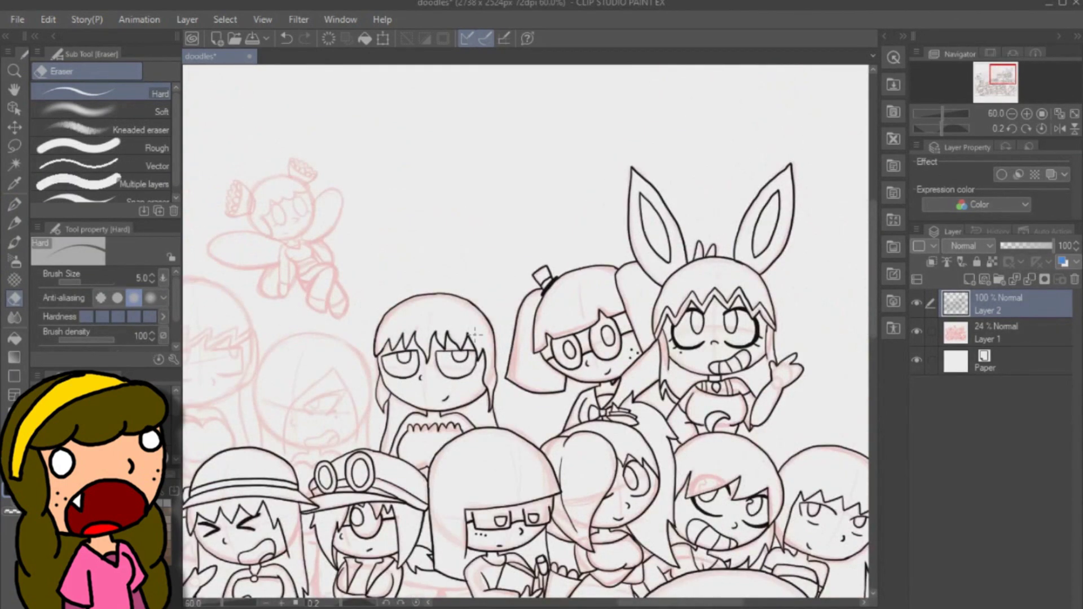
{"action": "scroll", "coordinate": [222, 408], "scroll_direction": "up", "scroll_amount": 5}
{"action": "key", "text": "p"}
{"action": "mouse_move", "coordinate": [594, 270]}
{"action": "left_mouse_down"}
{"action": "mouse_move", "coordinate": [456, 396]}
{"action": "mouse_move", "coordinate": [434, 544]}
{"action": "left_mouse_up"}
{"action": "left_click_drag", "start_coordinate": [872, 258], "coordinate": [871, 267]}
{"action": "mouse_move", "coordinate": [591, 173]}
{"action": "left_mouse_down"}
{"action": "mouse_move", "coordinate": [642, 271]}
{"action": "mouse_move", "coordinate": [665, 422]}
{"action": "left_mouse_up"}
{"action": "key", "text": "ctrl+z"}
{"action": "left_click_drag", "start_coordinate": [873, 283], "coordinate": [873, 280]}
{"action": "left_click_drag", "start_coordinate": [491, 329], "coordinate": [510, 353]}
{"action": "left_click_drag", "start_coordinate": [490, 329], "coordinate": [610, 284]}
{"action": "key", "text": "ctrl+z"}
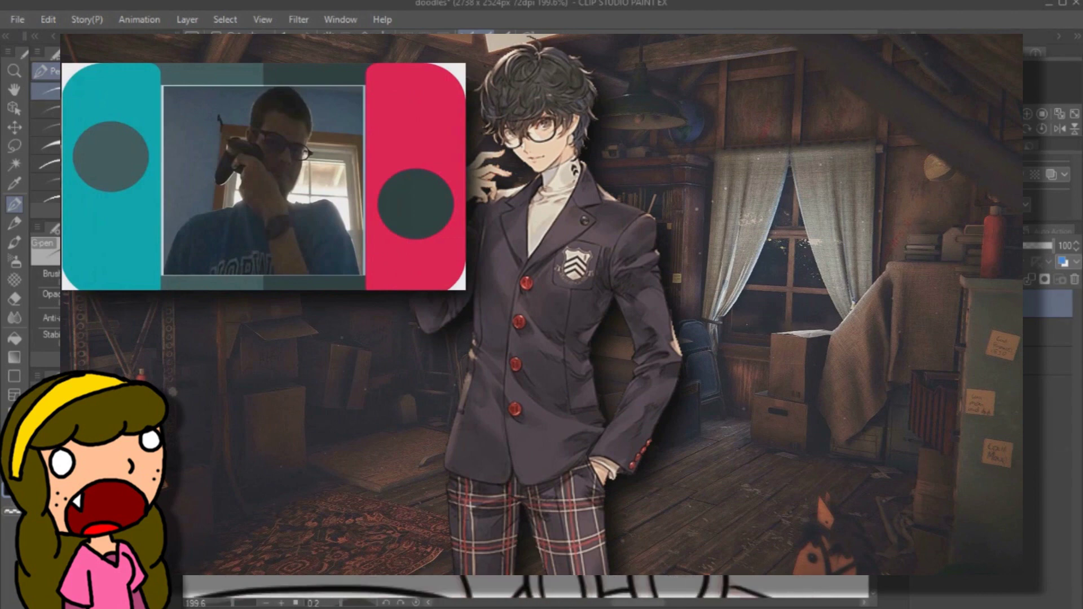
{"action": "scroll", "coordinate": [525, 586], "scroll_direction": "up", "scroll_amount": 1}
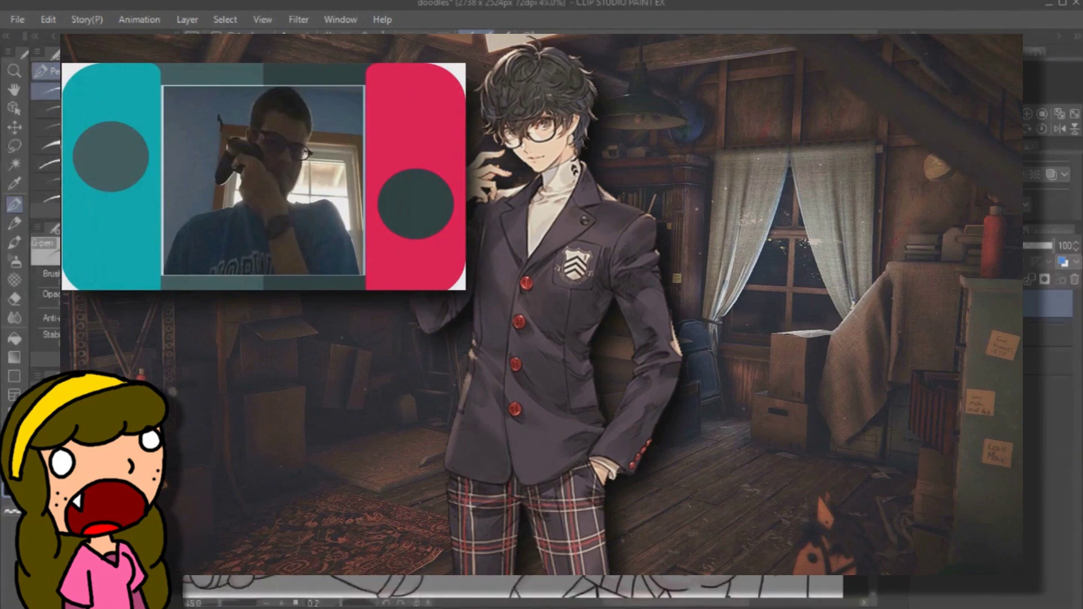
{"action": "scroll", "coordinate": [525, 587], "scroll_direction": "down", "scroll_amount": 5}
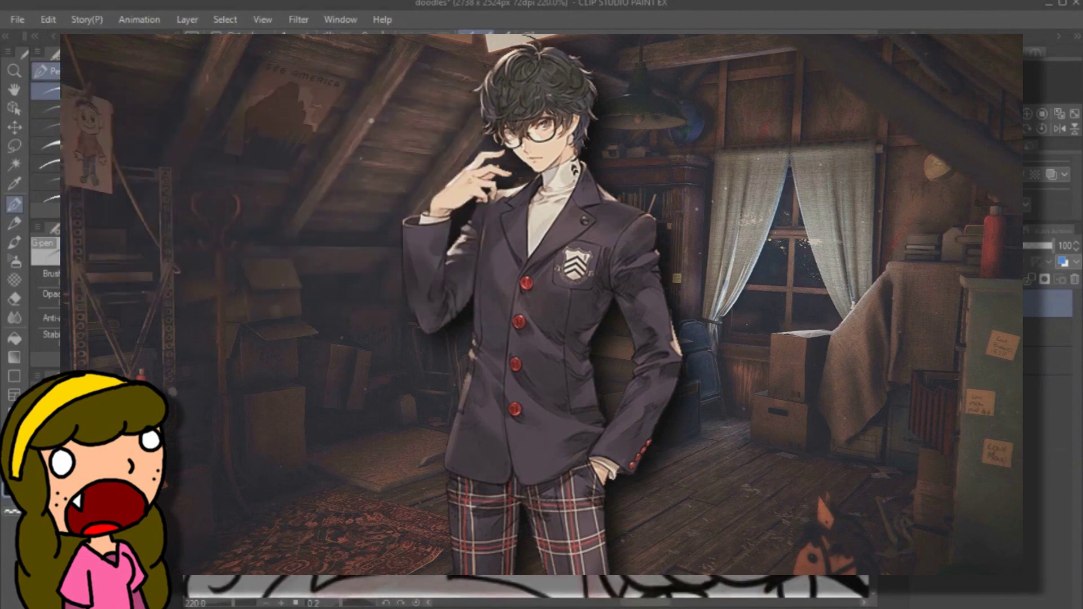
{"action": "scroll", "coordinate": [525, 586], "scroll_direction": "up", "scroll_amount": 1}
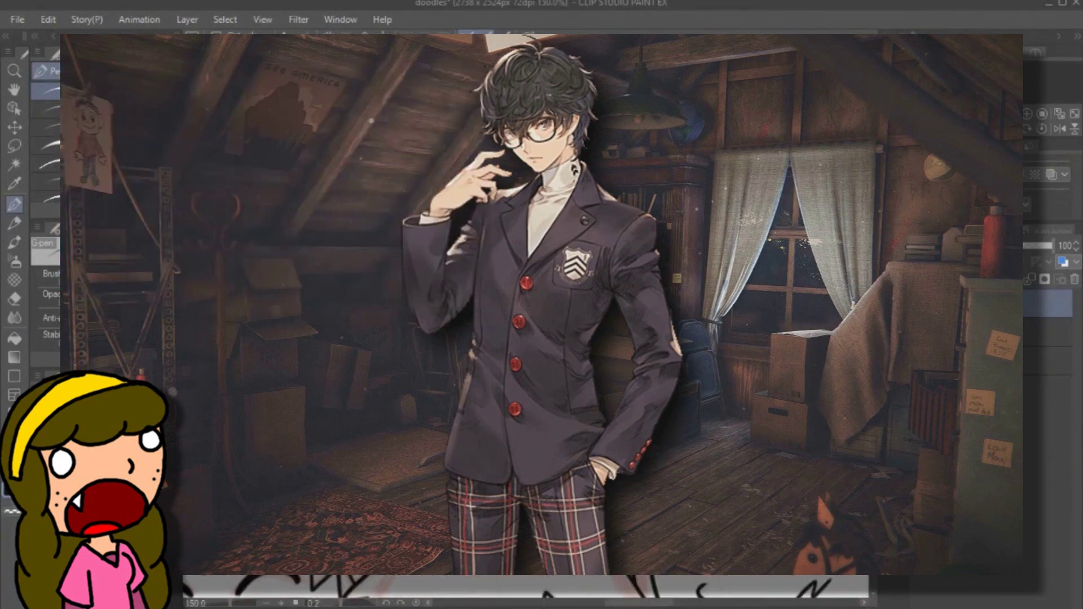
{"action": "scroll", "coordinate": [621, 602], "scroll_direction": "down", "scroll_amount": 4}
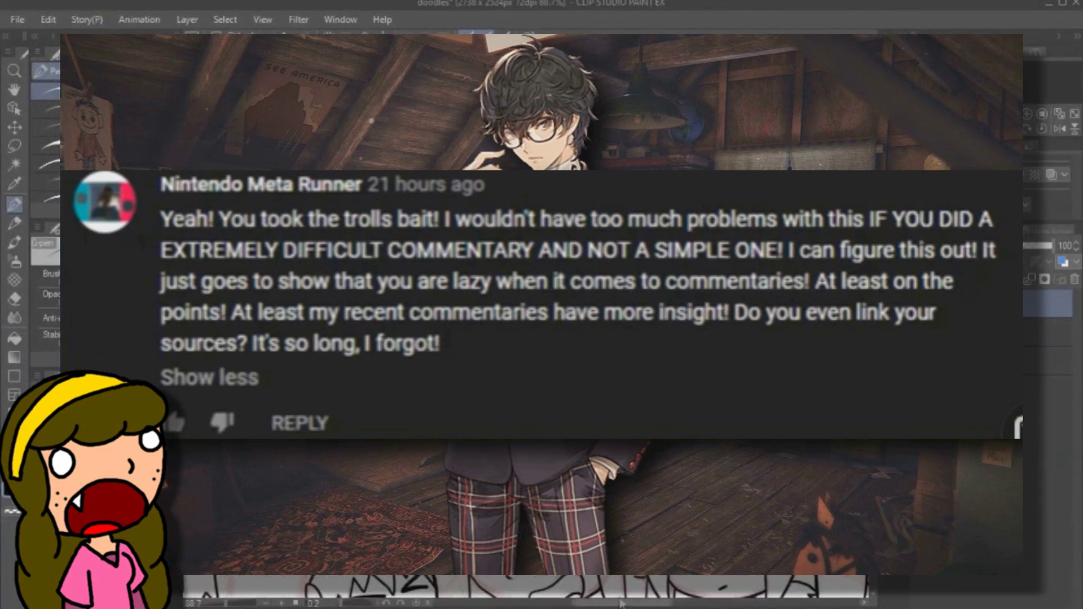
{"action": "scroll", "coordinate": [524, 586], "scroll_direction": "up", "scroll_amount": 1}
Ink the oval earpiece of the headphone girl and the star inside it.
{"action": "scroll", "coordinate": [524, 586], "scroll_direction": "up", "scroll_amount": 2}
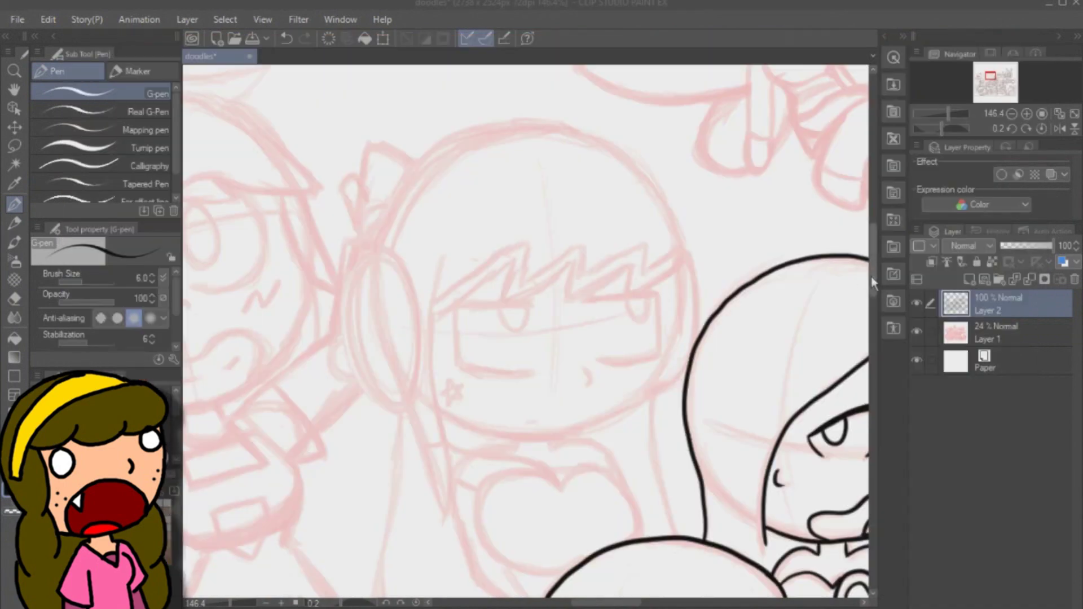
{"action": "mouse_move", "coordinate": [373, 311]}
{"action": "left_mouse_down"}
{"action": "mouse_move", "coordinate": [407, 466]}
{"action": "mouse_move", "coordinate": [422, 431]}
{"action": "mouse_move", "coordinate": [405, 467]}
{"action": "left_mouse_up"}
{"action": "mouse_move", "coordinate": [351, 378]}
{"action": "left_mouse_down"}
{"action": "mouse_move", "coordinate": [356, 347]}
{"action": "mouse_move", "coordinate": [389, 397]}
{"action": "mouse_move", "coordinate": [382, 423]}
{"action": "mouse_move", "coordinate": [389, 398]}
{"action": "left_mouse_up"}
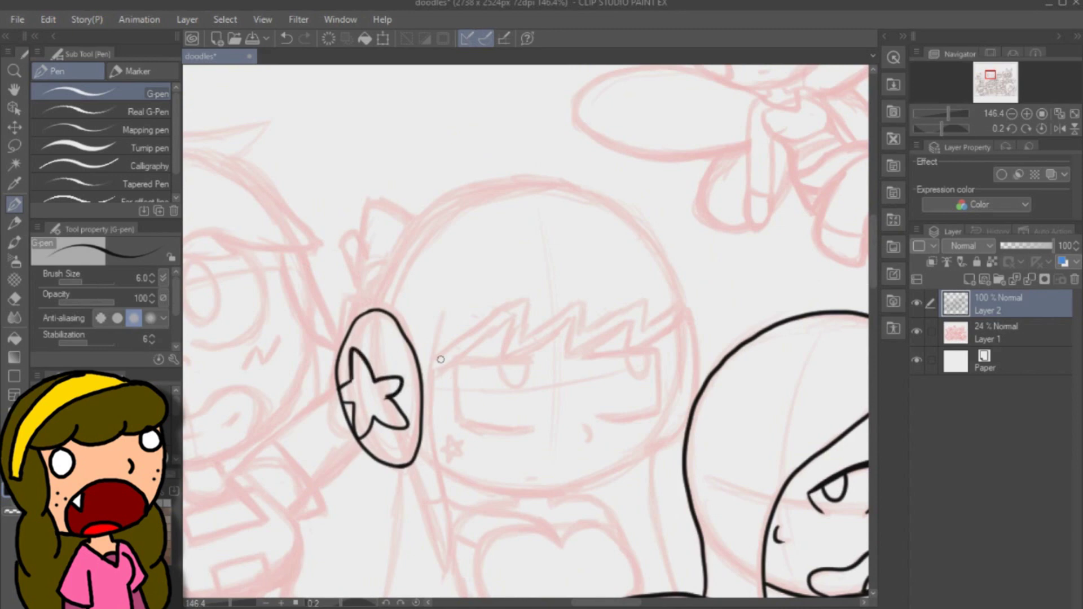
Ink the headphone girl's double-lined headband and the rounded outline of her head.
{"action": "mouse_move", "coordinate": [390, 312]}
{"action": "left_mouse_down"}
{"action": "mouse_move", "coordinate": [486, 194]}
{"action": "mouse_move", "coordinate": [556, 183]}
{"action": "left_mouse_up"}
{"action": "mouse_move", "coordinate": [374, 310]}
{"action": "left_mouse_down"}
{"action": "mouse_move", "coordinate": [486, 192]}
{"action": "mouse_move", "coordinate": [557, 180]}
{"action": "mouse_move", "coordinate": [655, 253]}
{"action": "mouse_move", "coordinate": [674, 290]}
{"action": "left_mouse_up"}
{"action": "key", "text": "ctrl+z"}
{"action": "mouse_move", "coordinate": [559, 181]}
{"action": "left_mouse_down"}
{"action": "mouse_move", "coordinate": [677, 292]}
{"action": "mouse_move", "coordinate": [684, 318]}
{"action": "mouse_move", "coordinate": [567, 181]}
{"action": "left_mouse_up"}
{"action": "left_click_drag", "start_coordinate": [682, 315], "coordinate": [686, 369]}
Ink the headphone girl's long side lock below the earpiece, with a tie across it.
{"action": "left_click_drag", "start_coordinate": [442, 316], "coordinate": [437, 505]}
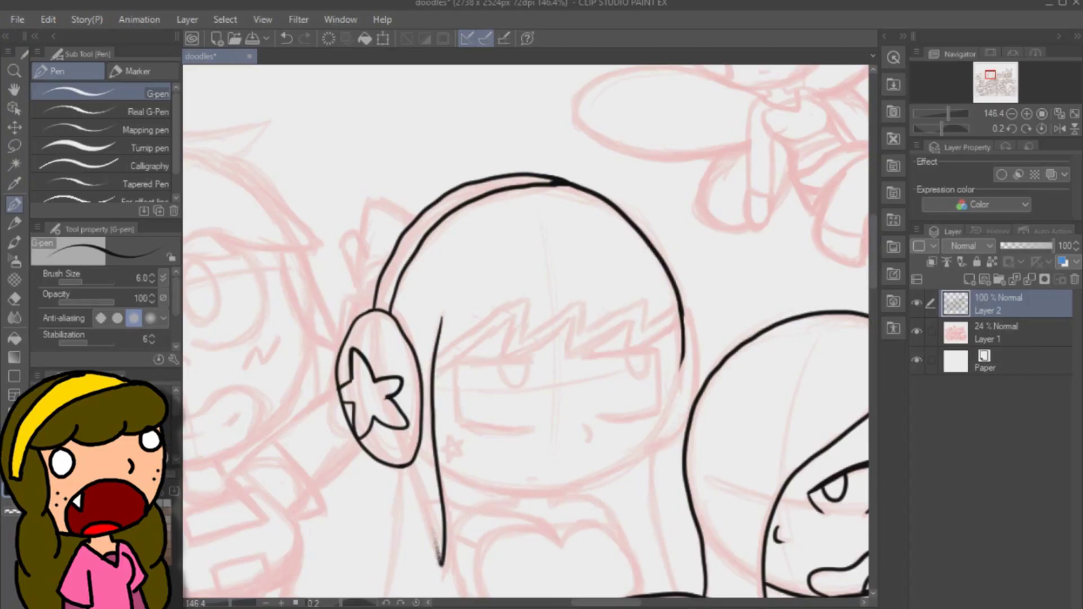
{"action": "key", "text": "ctrl+z"}
{"action": "left_click_drag", "start_coordinate": [407, 461], "coordinate": [437, 537]}
{"action": "left_click_drag", "start_coordinate": [445, 345], "coordinate": [443, 570]}
{"action": "left_click_drag", "start_coordinate": [419, 502], "coordinate": [444, 496]}
Ink the headphone girl's double zigzag fringe across her forehead.
{"action": "mouse_move", "coordinate": [444, 317]}
{"action": "left_mouse_down"}
{"action": "mouse_move", "coordinate": [677, 328]}
{"action": "mouse_move", "coordinate": [681, 366]}
{"action": "left_mouse_up"}
{"action": "key", "text": "ctrl+z"}
{"action": "mouse_move", "coordinate": [570, 320]}
{"action": "left_mouse_down"}
{"action": "mouse_move", "coordinate": [668, 334]}
{"action": "mouse_move", "coordinate": [682, 364]}
{"action": "left_mouse_up"}
{"action": "mouse_move", "coordinate": [437, 357]}
{"action": "left_mouse_down"}
{"action": "mouse_move", "coordinate": [522, 299]}
{"action": "mouse_move", "coordinate": [680, 309]}
{"action": "left_mouse_up"}
Ink the headphone girl's half-closed eyes with their lids and pupils, and the small nose between them.
{"action": "left_click_drag", "start_coordinate": [872, 251], "coordinate": [872, 257]}
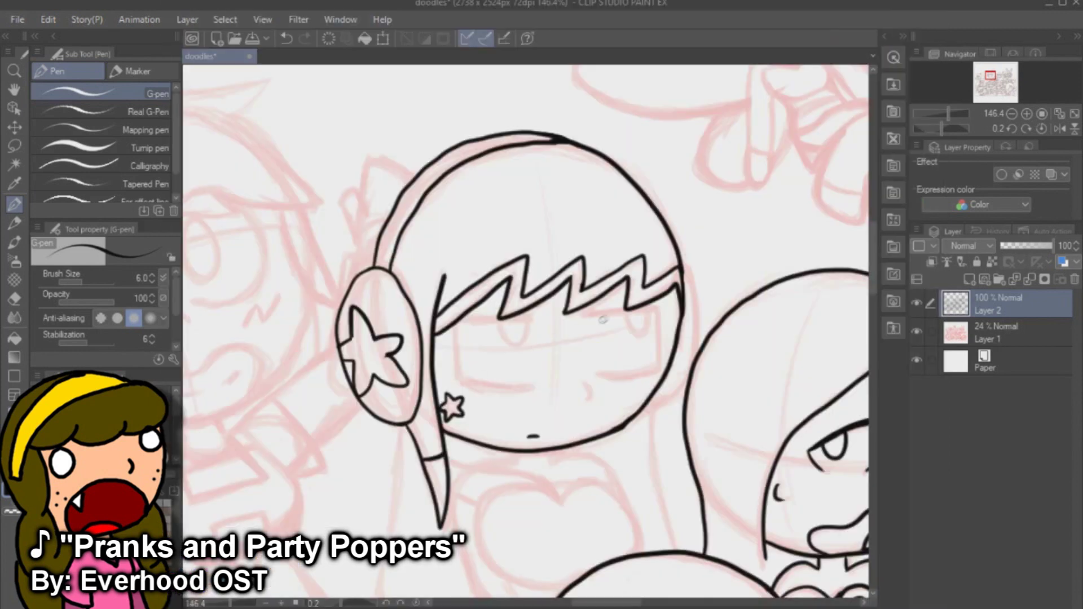
{"action": "left_click_drag", "start_coordinate": [458, 321], "coordinate": [530, 387]}
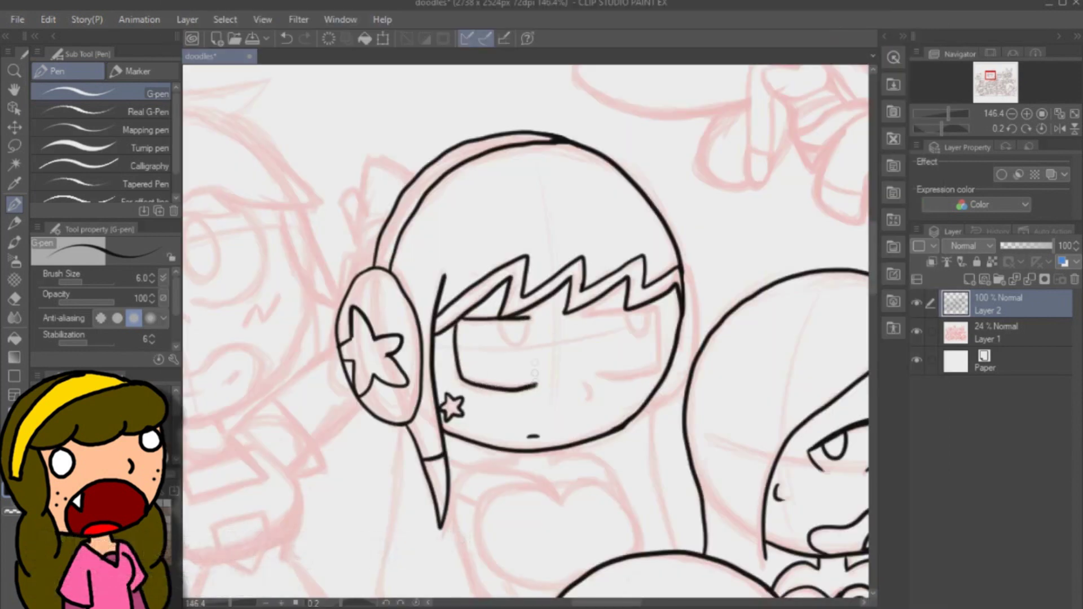
{"action": "left_click_drag", "start_coordinate": [499, 321], "coordinate": [656, 307]}
{"action": "left_click_drag", "start_coordinate": [657, 307], "coordinate": [659, 369]}
{"action": "left_click_drag", "start_coordinate": [600, 374], "coordinate": [659, 369]}
{"action": "left_click_drag", "start_coordinate": [582, 383], "coordinate": [587, 398]}
{"action": "mouse_move", "coordinate": [625, 311]}
{"action": "left_mouse_down"}
{"action": "mouse_move", "coordinate": [647, 332]}
{"action": "mouse_move", "coordinate": [650, 309]}
{"action": "left_mouse_up"}
{"action": "key", "text": "ctrl+z"}
Ink the far earpiece of the headphone girl along the edge of her cheek.
{"action": "left_click_drag", "start_coordinate": [682, 269], "coordinate": [696, 359]}
{"action": "left_click_drag", "start_coordinate": [649, 403], "coordinate": [678, 397]}
{"action": "left_click_drag", "start_coordinate": [697, 349], "coordinate": [666, 403]}
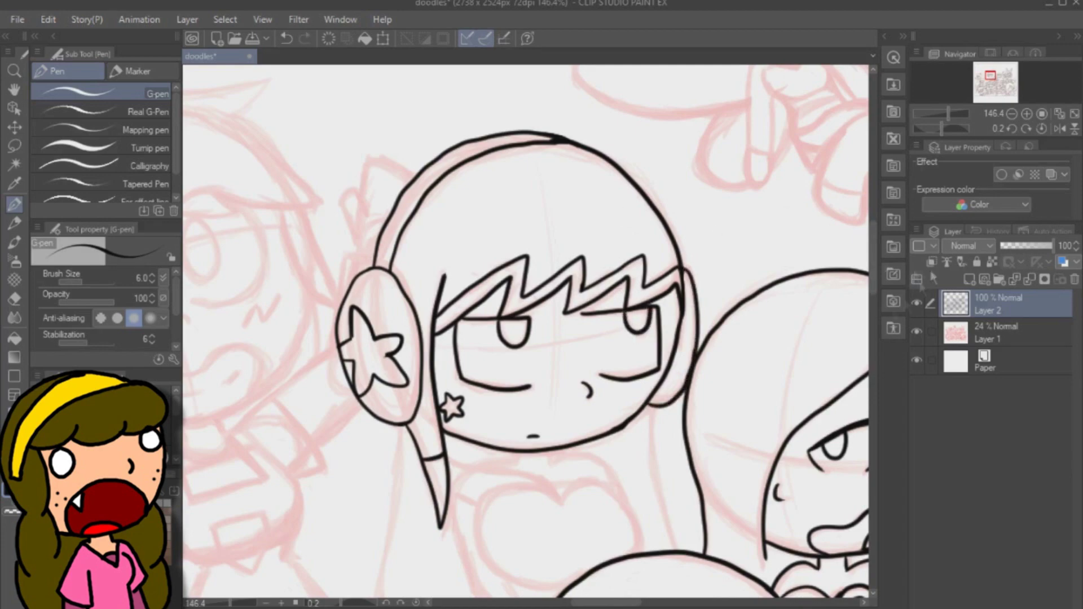
Ink the headphone girl's neck, shoulders and heart-shaped neckline, with the body outline running down to the hat girl.
{"action": "scroll", "coordinate": [524, 332], "scroll_direction": "down", "scroll_amount": 3}
{"action": "left_click_drag", "start_coordinate": [517, 263], "coordinate": [518, 275]}
{"action": "left_click_drag", "start_coordinate": [545, 263], "coordinate": [549, 276]}
{"action": "left_click_drag", "start_coordinate": [448, 274], "coordinate": [562, 314]}
{"action": "key", "text": "ctrl+z"}
{"action": "mouse_move", "coordinate": [516, 274]}
{"action": "left_mouse_down"}
{"action": "mouse_move", "coordinate": [478, 414]}
{"action": "mouse_move", "coordinate": [625, 308]}
{"action": "left_mouse_up"}
{"action": "mouse_move", "coordinate": [561, 313]}
{"action": "left_mouse_down"}
{"action": "mouse_move", "coordinate": [611, 299]}
{"action": "mouse_move", "coordinate": [640, 366]}
{"action": "left_mouse_up"}
{"action": "mouse_move", "coordinate": [559, 310]}
{"action": "left_mouse_down"}
{"action": "mouse_move", "coordinate": [479, 333]}
{"action": "mouse_move", "coordinate": [573, 398]}
{"action": "mouse_move", "coordinate": [625, 309]}
{"action": "left_mouse_up"}
{"action": "left_click_drag", "start_coordinate": [479, 413], "coordinate": [538, 434]}
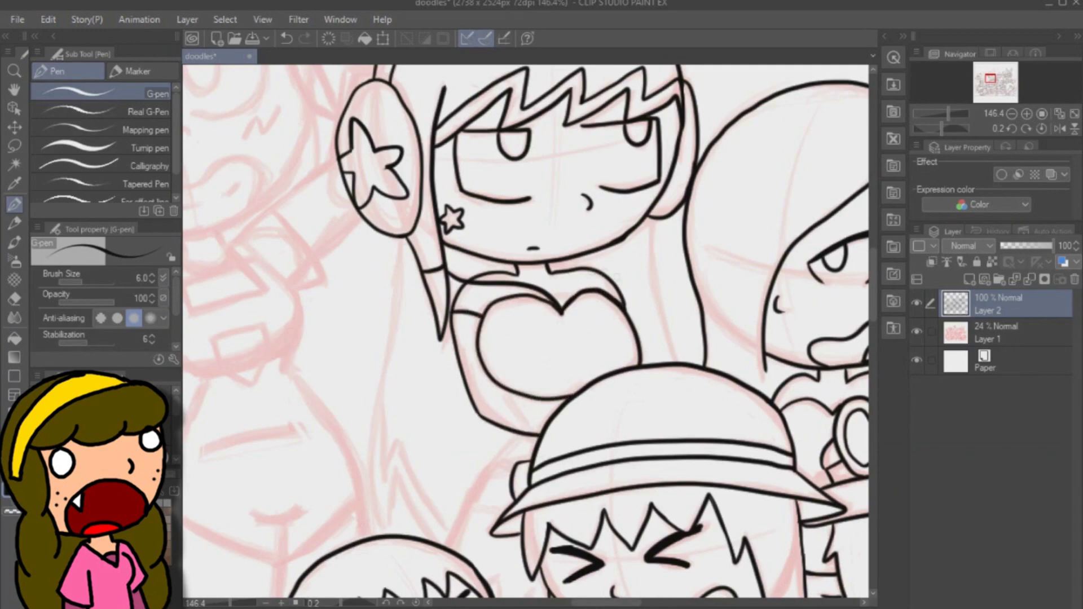
Ink the remaining arm and lower body lines of the headphone girl behind the hat girl.
{"action": "scroll", "coordinate": [530, 338], "scroll_direction": "down", "scroll_amount": 3}
{"action": "left_click_drag", "start_coordinate": [497, 298], "coordinate": [512, 307]}
{"action": "left_click_drag", "start_coordinate": [487, 419], "coordinate": [499, 468]}
{"action": "left_click_drag", "start_coordinate": [499, 467], "coordinate": [546, 480]}
{"action": "scroll", "coordinate": [526, 330], "scroll_direction": "down", "scroll_amount": 3}
{"action": "mouse_move", "coordinate": [545, 377]}
{"action": "left_mouse_down"}
{"action": "mouse_move", "coordinate": [493, 449]}
{"action": "mouse_move", "coordinate": [537, 431]}
{"action": "left_mouse_up"}
{"action": "left_click_drag", "start_coordinate": [562, 427], "coordinate": [571, 421]}
Ink the headphone girl's long hair hanging down beside her body.
{"action": "scroll", "coordinate": [526, 330], "scroll_direction": "up", "scroll_amount": 6}
{"action": "mouse_move", "coordinate": [399, 221]}
{"action": "left_mouse_down"}
{"action": "mouse_move", "coordinate": [374, 475]}
{"action": "mouse_move", "coordinate": [382, 506]}
{"action": "mouse_move", "coordinate": [445, 528]}
{"action": "left_mouse_up"}
{"action": "key", "text": "ctrl+z"}
{"action": "left_click_drag", "start_coordinate": [378, 381], "coordinate": [451, 513]}
{"action": "scroll", "coordinate": [525, 330], "scroll_direction": "up", "scroll_amount": 1}
{"action": "mouse_move", "coordinate": [649, 236]}
{"action": "left_mouse_down"}
{"action": "mouse_move", "coordinate": [675, 385]}
{"action": "mouse_move", "coordinate": [651, 281]}
{"action": "left_mouse_up"}
{"action": "scroll", "coordinate": [393, 272], "scroll_direction": "down", "scroll_amount": 2}
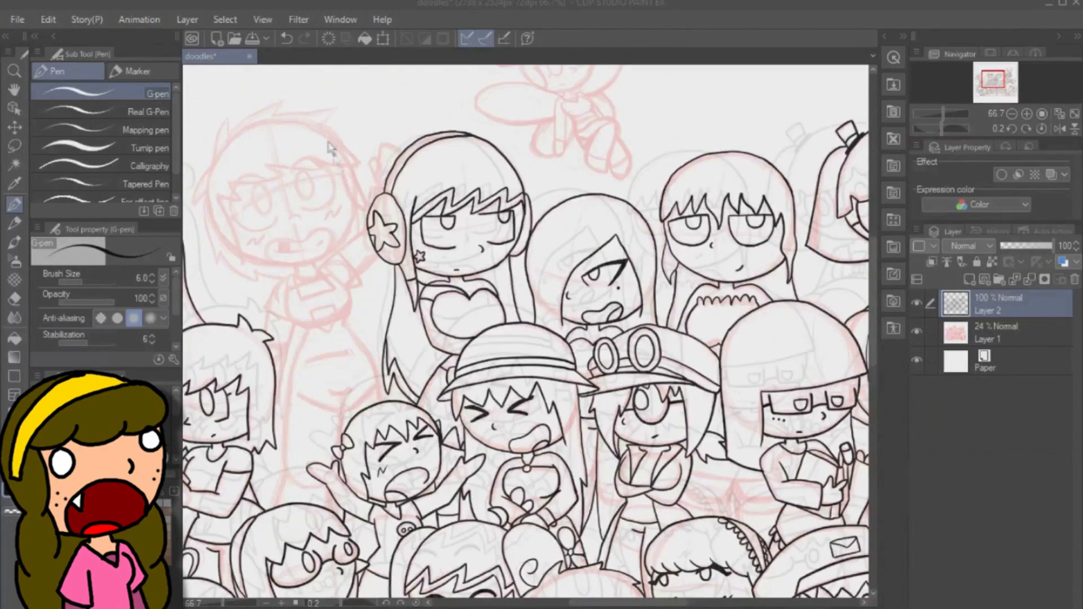
Ink a lower hair strand of the spiky-haired character beside the headphone girl, replacing the first attempt.
{"action": "scroll", "coordinate": [291, 143], "scroll_direction": "down", "scroll_amount": 2}
{"action": "left_click_drag", "start_coordinate": [246, 137], "coordinate": [409, 138]}
{"action": "scroll", "coordinate": [434, 141], "scroll_direction": "up", "scroll_amount": 3}
{"action": "scroll", "coordinate": [448, 136], "scroll_direction": "up", "scroll_amount": 4}
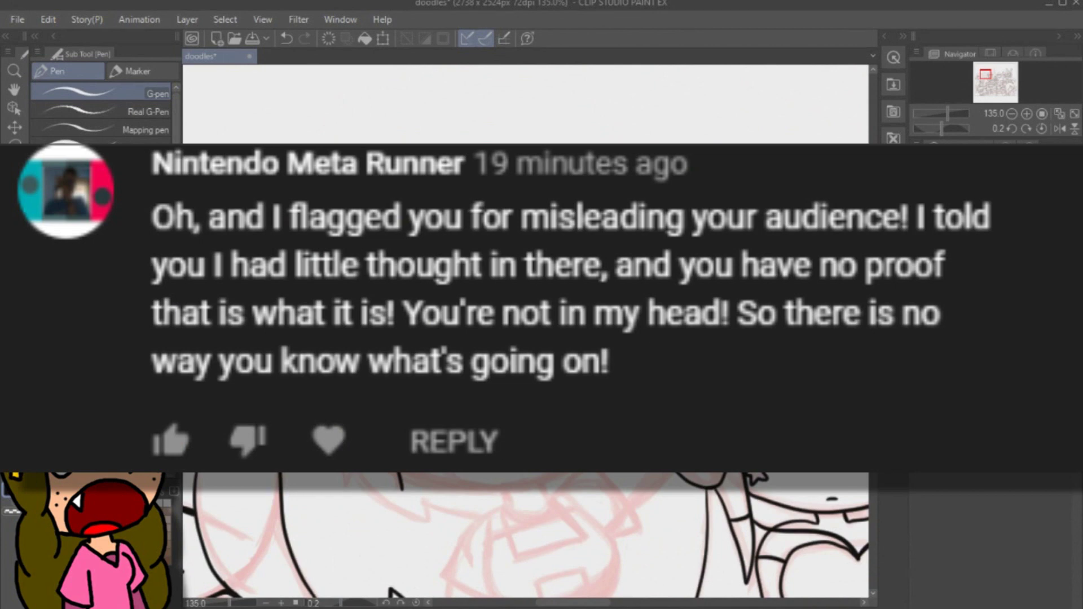
{"action": "key", "text": "ctrl+z"}
{"action": "left_click_drag", "start_coordinate": [342, 474], "coordinate": [355, 490]}
{"action": "scroll", "coordinate": [524, 331], "scroll_direction": "down", "scroll_amount": 2}
{"action": "key", "text": "ctrl+z"}
{"action": "key", "text": "ctrl+y"}
{"action": "key", "text": "ctrl+z"}
{"action": "key", "text": "ctrl+y"}
{"action": "key", "text": "ctrl+z"}
{"action": "key", "text": "ctrl+y"}
{"action": "key", "text": "ctrl+z"}
{"action": "key", "text": "ctrl+y"}
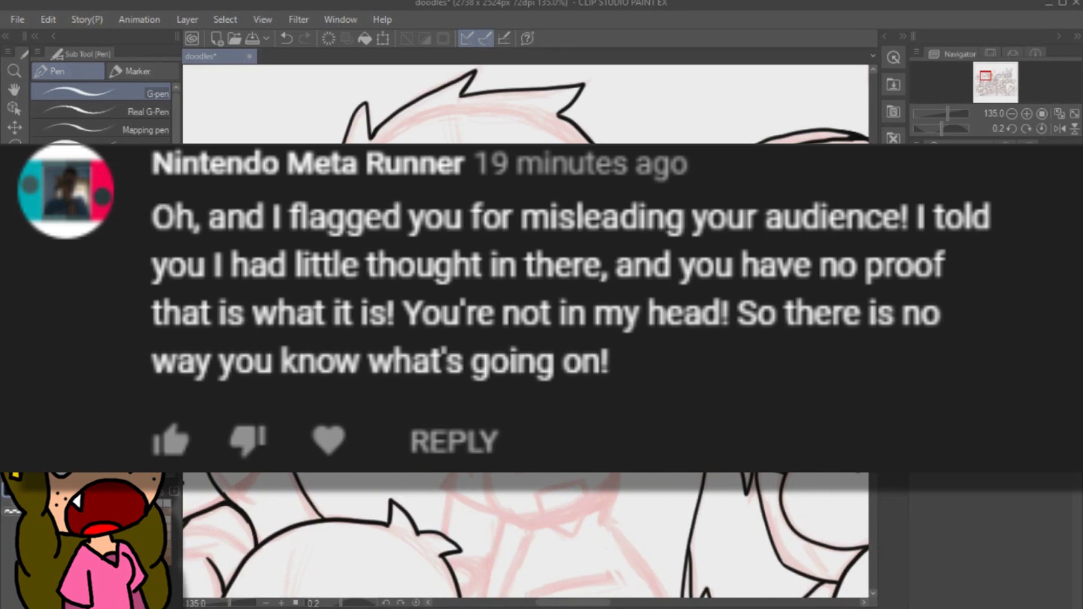
{"action": "scroll", "coordinate": [526, 331], "scroll_direction": "up", "scroll_amount": 3}
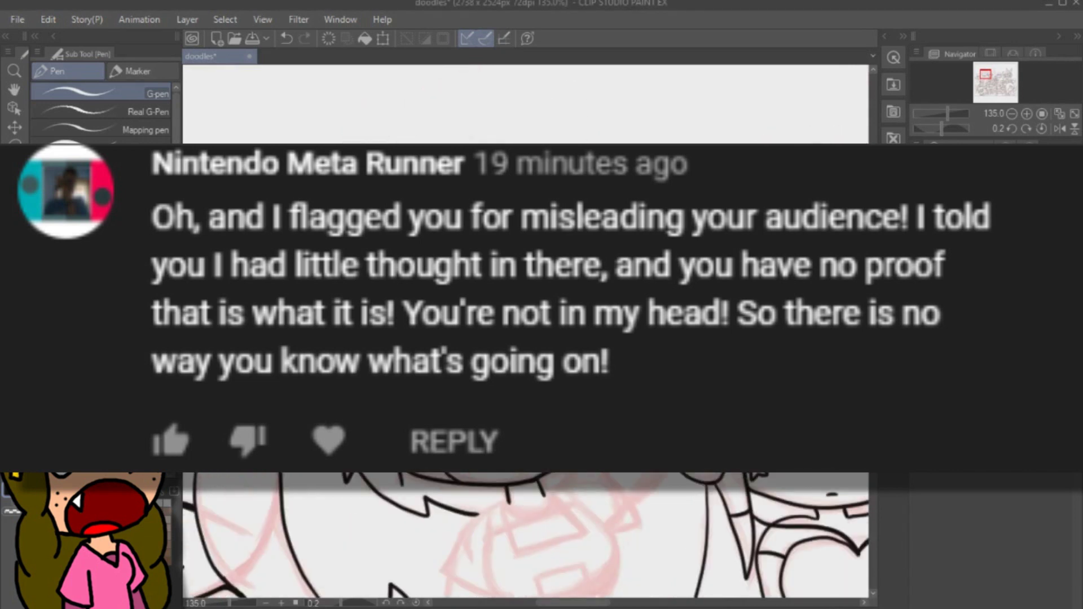
Undo the last two strokes on the spiky-haired character and try a short stroke beside the neck.
{"action": "key", "text": "ctrl+z"}
{"action": "key", "text": "ctrl+z"}
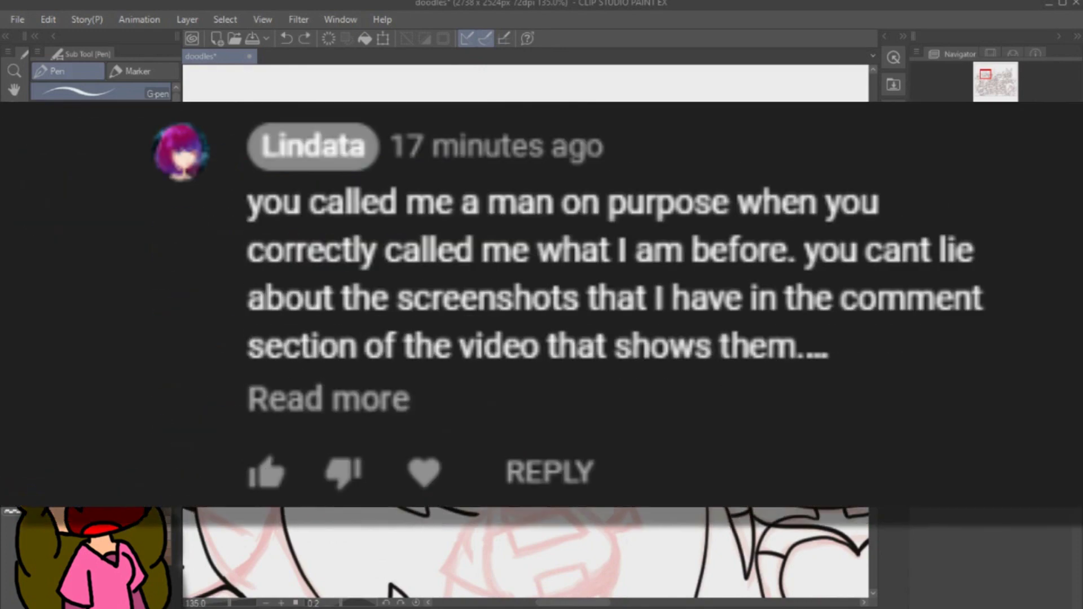
{"action": "scroll", "coordinate": [525, 542], "scroll_direction": "down", "scroll_amount": 1}
{"action": "left_click_drag", "start_coordinate": [632, 509], "coordinate": [617, 515]}
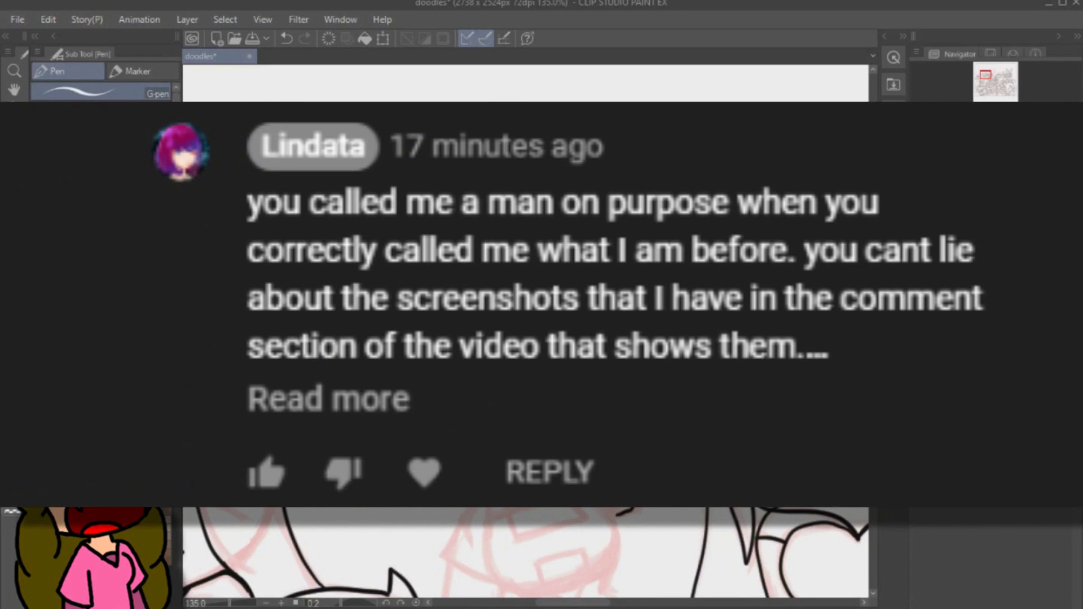
{"action": "key", "text": "ctrl+z"}
Examine the line art of the middle and front rows for places still left uninked.
{"action": "scroll", "coordinate": [526, 553], "scroll_direction": "down", "scroll_amount": 3}
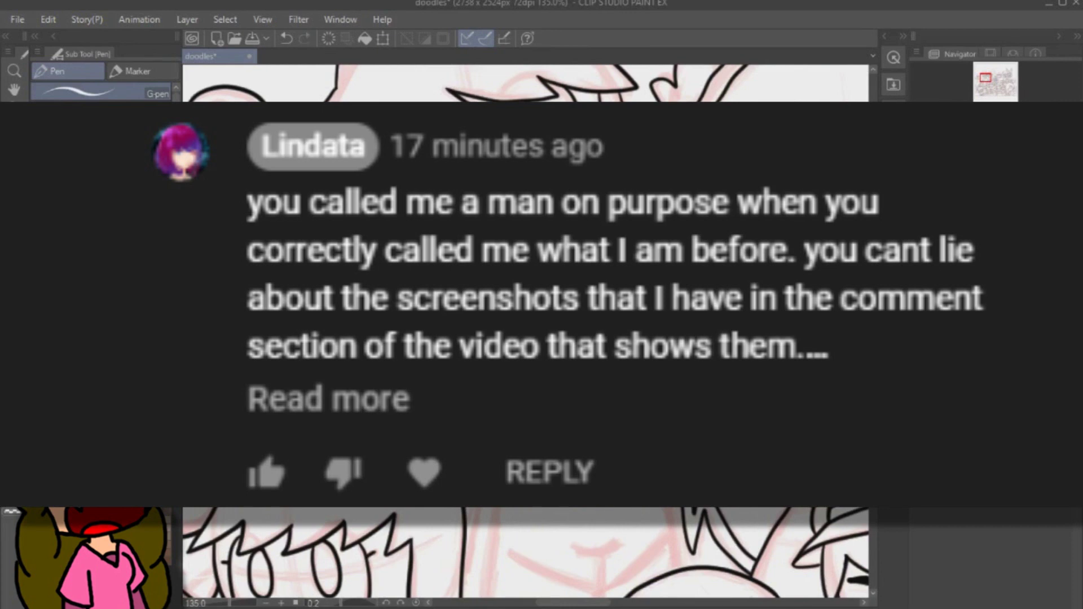
{"action": "scroll", "coordinate": [525, 333], "scroll_direction": "down", "scroll_amount": 3}
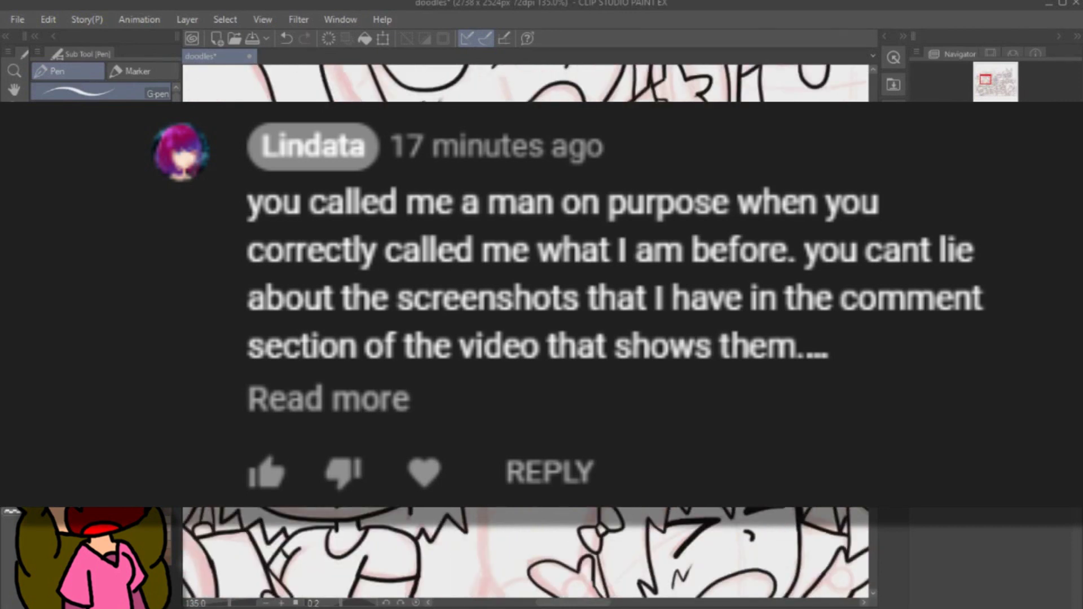
{"action": "scroll", "coordinate": [524, 332], "scroll_direction": "down", "scroll_amount": 3}
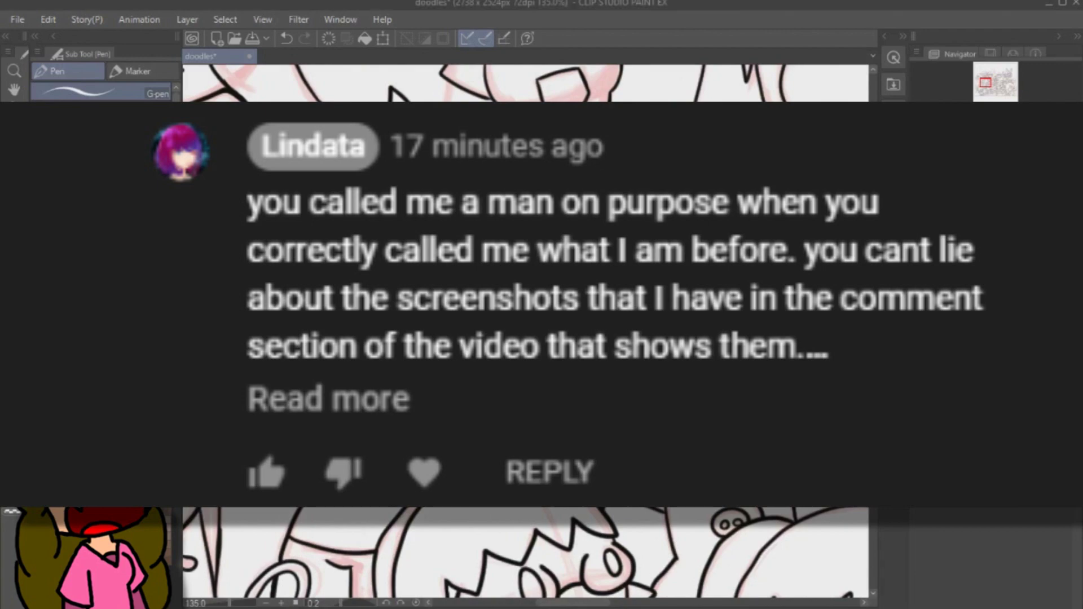
{"action": "scroll", "coordinate": [524, 333], "scroll_direction": "up", "scroll_amount": 3}
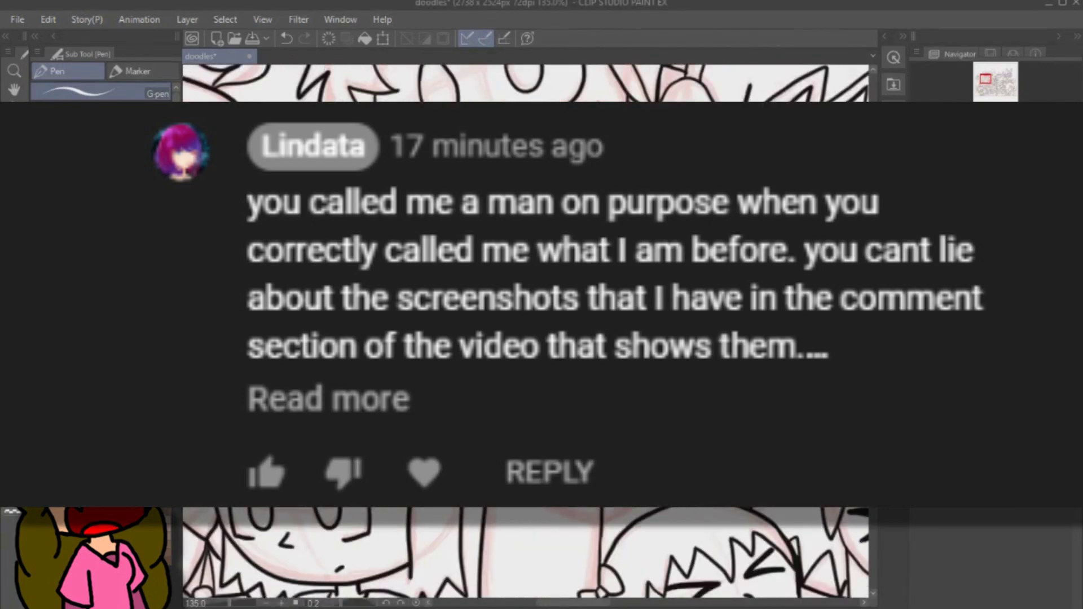
{"action": "scroll", "coordinate": [526, 331], "scroll_direction": "down", "scroll_amount": 5}
{"action": "scroll", "coordinate": [526, 331], "scroll_direction": "up", "scroll_amount": 3}
{"action": "scroll", "coordinate": [526, 331], "scroll_direction": "down", "scroll_amount": 3}
{"action": "scroll", "coordinate": [525, 331], "scroll_direction": "up", "scroll_amount": 5}
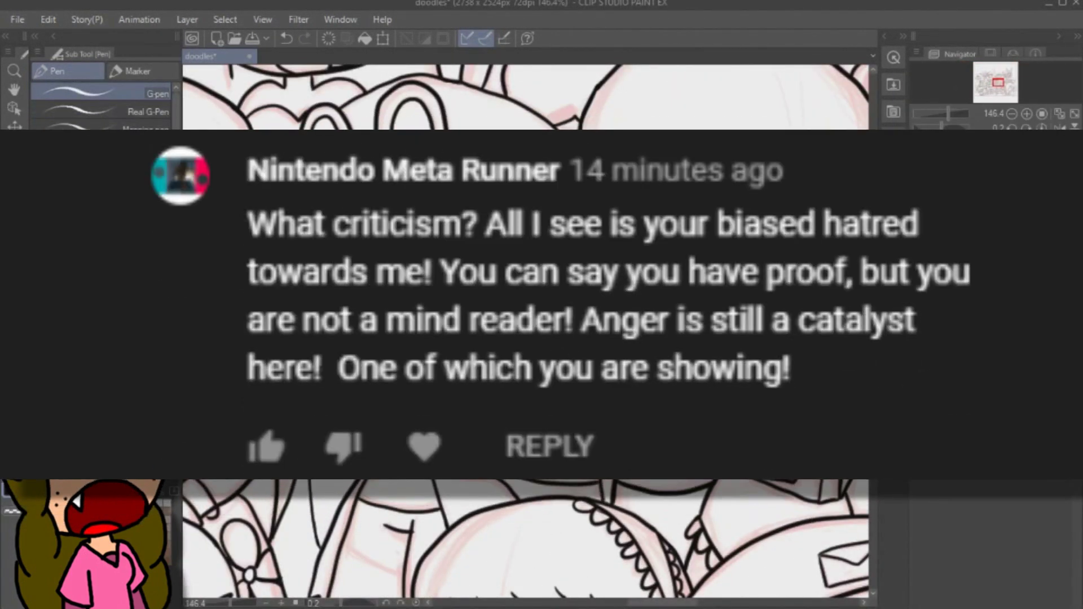
{"action": "scroll", "coordinate": [525, 333], "scroll_direction": "down", "scroll_amount": 8}
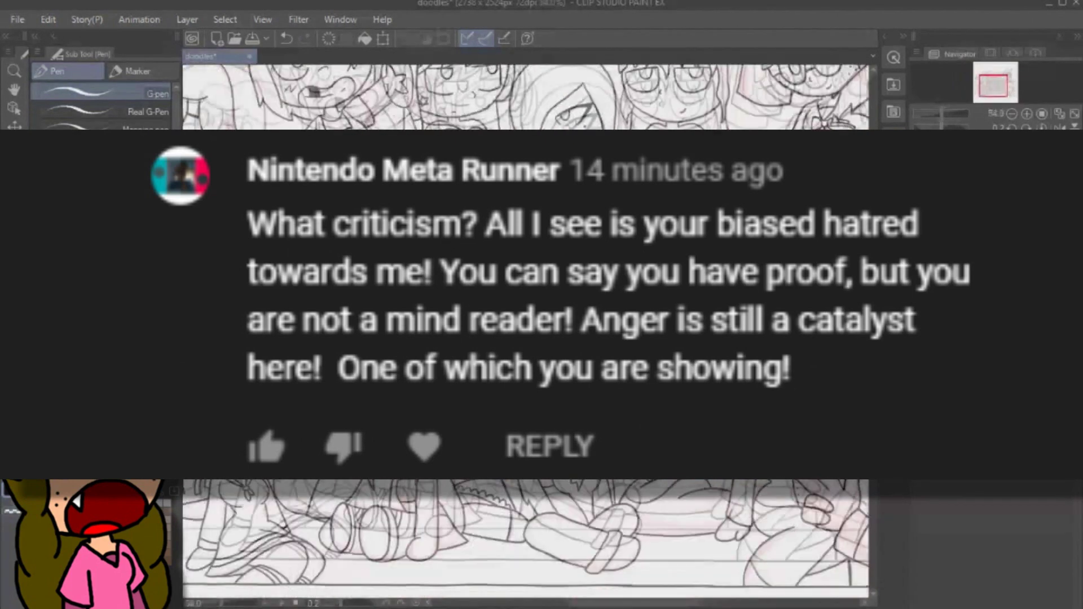
Undo the latest changes while viewing the whole page.
{"action": "left_click_drag", "start_coordinate": [605, 604], "coordinate": [615, 605]}
{"action": "key", "text": "ctrl+z"}
{"action": "scroll", "coordinate": [571, 93], "scroll_direction": "up", "scroll_amount": 8}
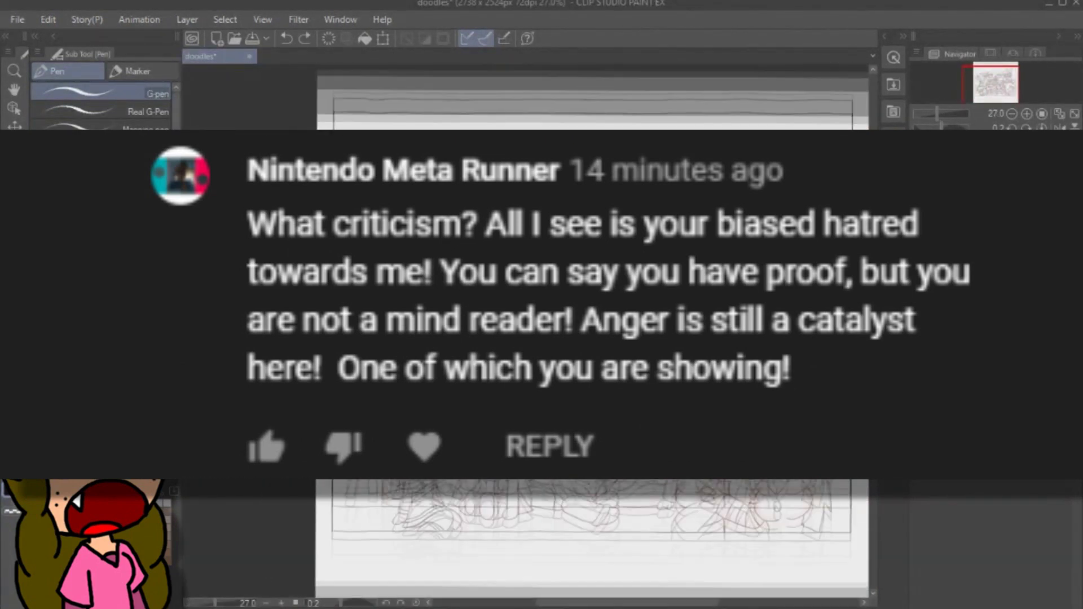
{"action": "key", "text": "ctrl+z"}
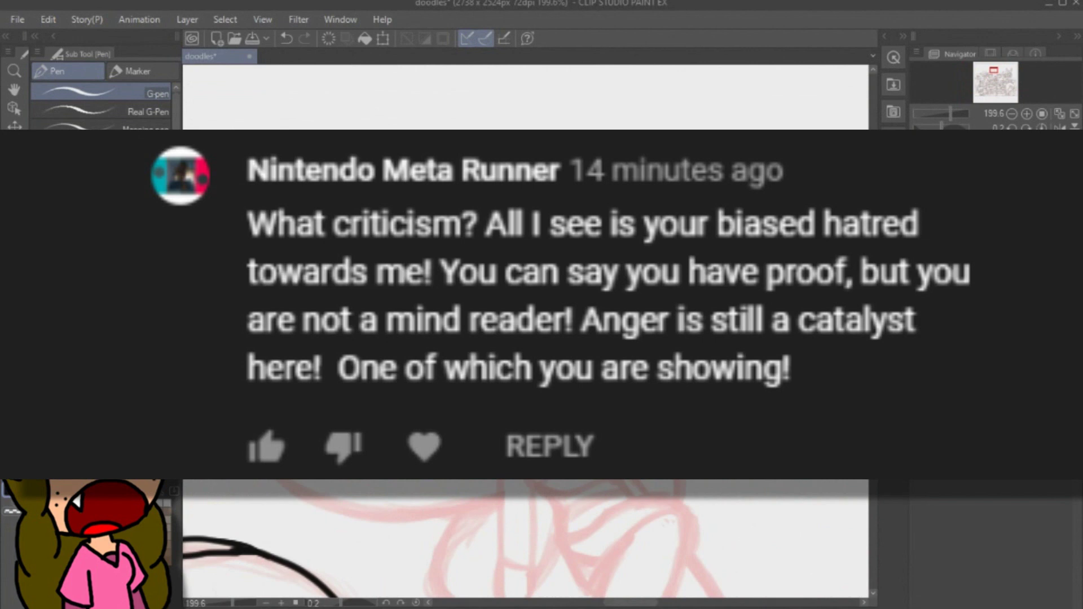
Ink the leg of the flying character above the back row, undoing and restoring strokes to compare them.
{"action": "key", "text": "ctrl+z"}
{"action": "key", "text": "ctrl+y"}
{"action": "key", "text": "ctrl+y"}
{"action": "key", "text": "ctrl+z"}
{"action": "key", "text": "ctrl+y"}
{"action": "key", "text": "ctrl+z"}
{"action": "key", "text": "ctrl+y"}
{"action": "scroll", "coordinate": [667, 521], "scroll_direction": "down", "scroll_amount": 2}
{"action": "scroll", "coordinate": [525, 538], "scroll_direction": "up", "scroll_amount": 1}
{"action": "mouse_move", "coordinate": [496, 476]}
{"action": "left_mouse_down"}
{"action": "mouse_move", "coordinate": [495, 486]}
{"action": "mouse_move", "coordinate": [530, 492]}
{"action": "left_mouse_up"}
{"action": "key", "text": "ctrl+z"}
{"action": "key", "text": "ctrl+y"}
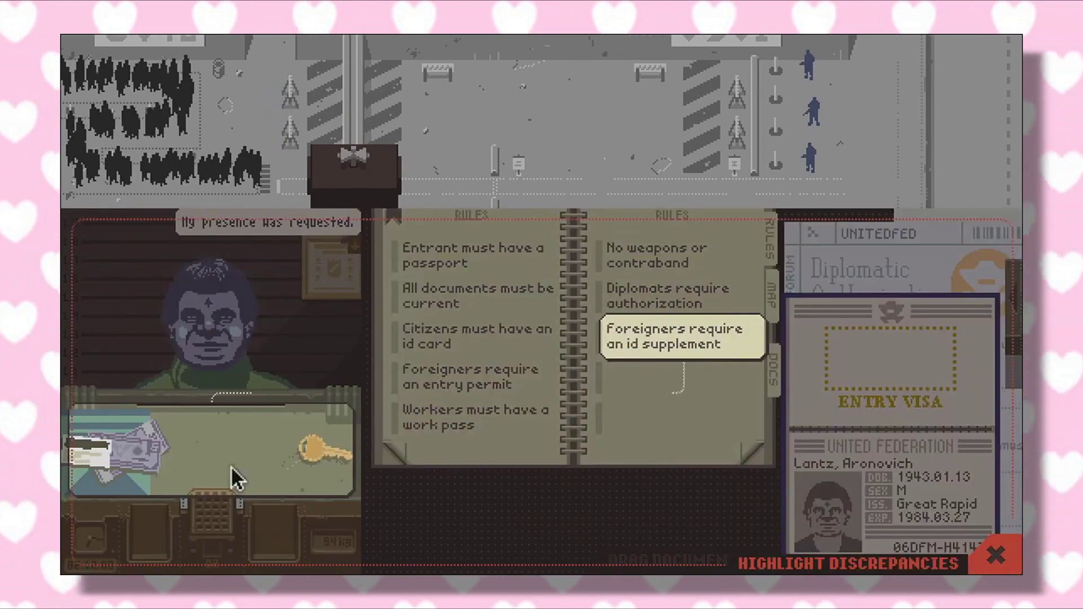
In Papers, Please, inspect the entrant's passport against the other papers and the current date, and hand papers back.
{"action": "key", "text": "space"}
{"action": "left_click_drag", "start_coordinate": [890, 418], "coordinate": [635, 397]}
{"action": "key", "text": "space"}
{"action": "left_click", "coordinate": [892, 378]}
{"action": "left_click", "coordinate": [633, 443]}
{"action": "left_click_drag", "start_coordinate": [834, 429], "coordinate": [337, 483]}
{"action": "left_click", "coordinate": [680, 497]}
{"action": "left_click", "coordinate": [72, 545]}
{"action": "key", "text": "space"}
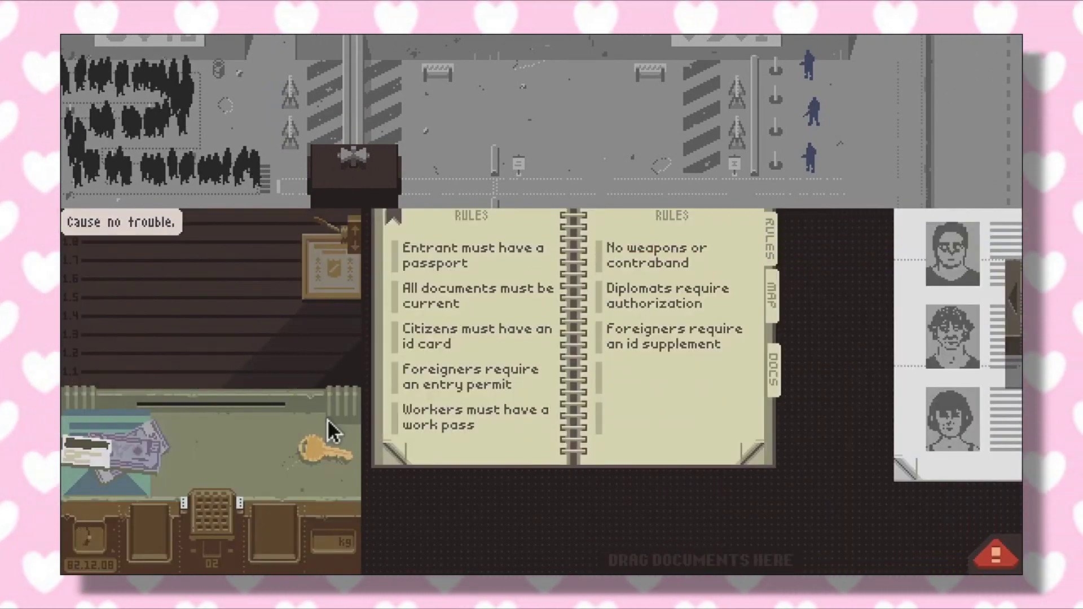
Lay the key on the desk and compare the name on the passport with the one on the entry permit.
{"action": "left_click_drag", "start_coordinate": [331, 430], "coordinate": [862, 251]}
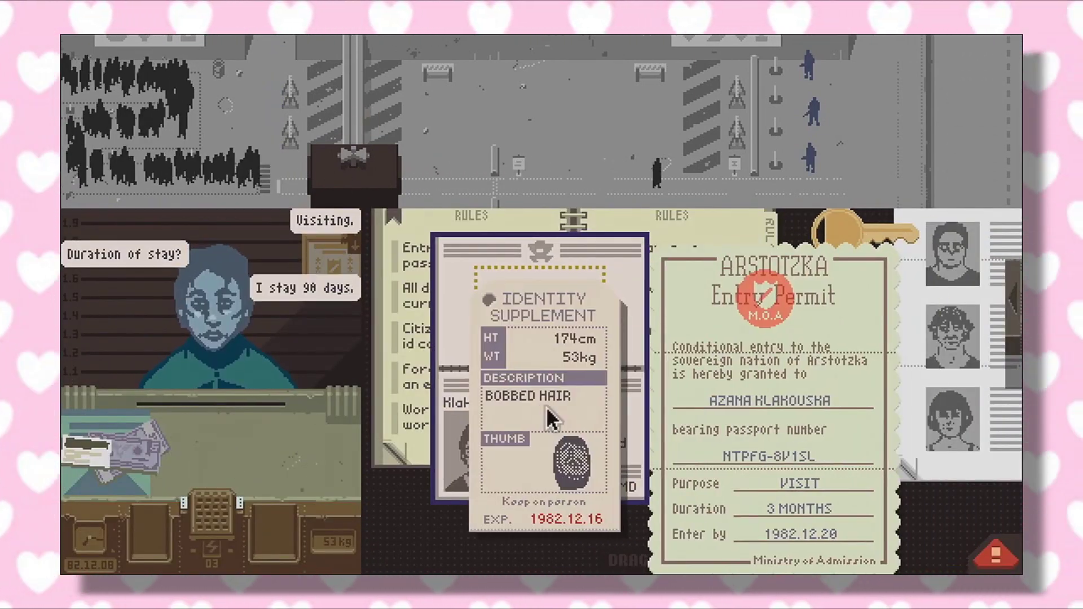
{"action": "key", "text": "space"}
{"action": "left_click", "coordinate": [483, 402]}
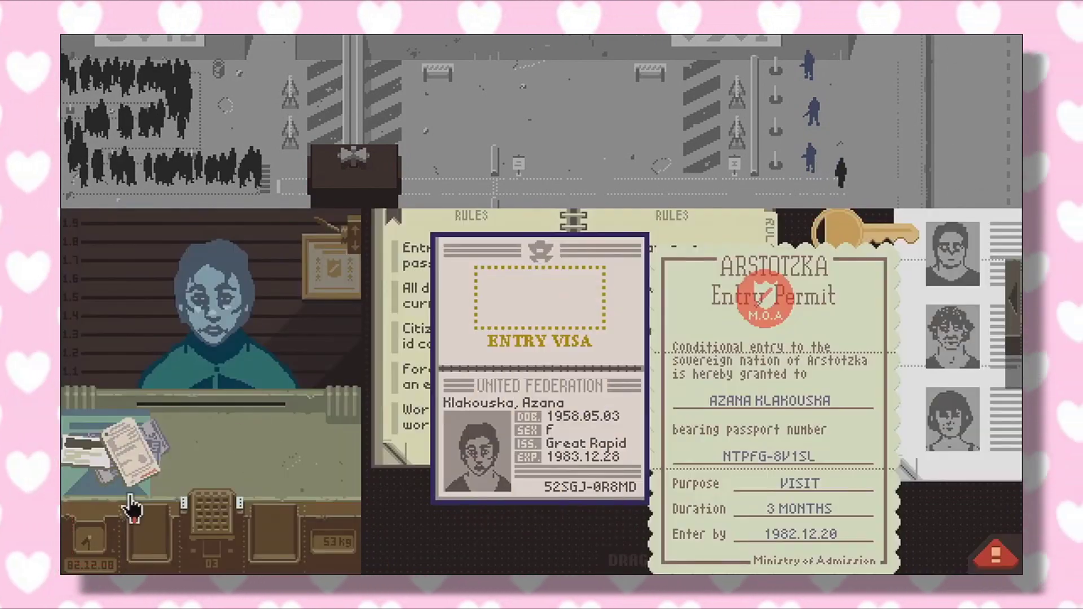
{"action": "key", "text": "space"}
{"action": "left_click", "coordinate": [503, 402]}
{"action": "left_click", "coordinate": [770, 400]}
{"action": "key", "text": "space"}
Consult the rulebook's document pages, move the passport aside and bring out the visa stamps.
{"action": "left_click_drag", "start_coordinate": [579, 457], "coordinate": [579, 507]}
{"action": "left_click_drag", "start_coordinate": [733, 428], "coordinate": [849, 438]}
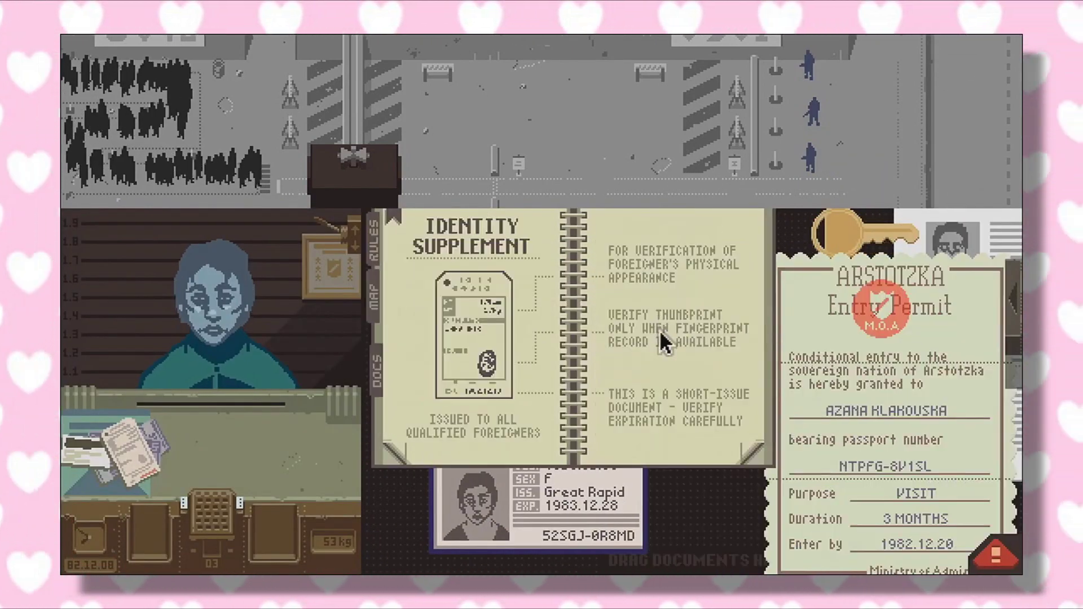
{"action": "left_click", "coordinate": [375, 369]}
{"action": "left_click", "coordinate": [666, 294]}
{"action": "key", "text": "space"}
{"action": "key", "text": "space"}
{"action": "left_click_drag", "start_coordinate": [537, 502], "coordinate": [956, 507]}
{"action": "key", "text": "Tab"}
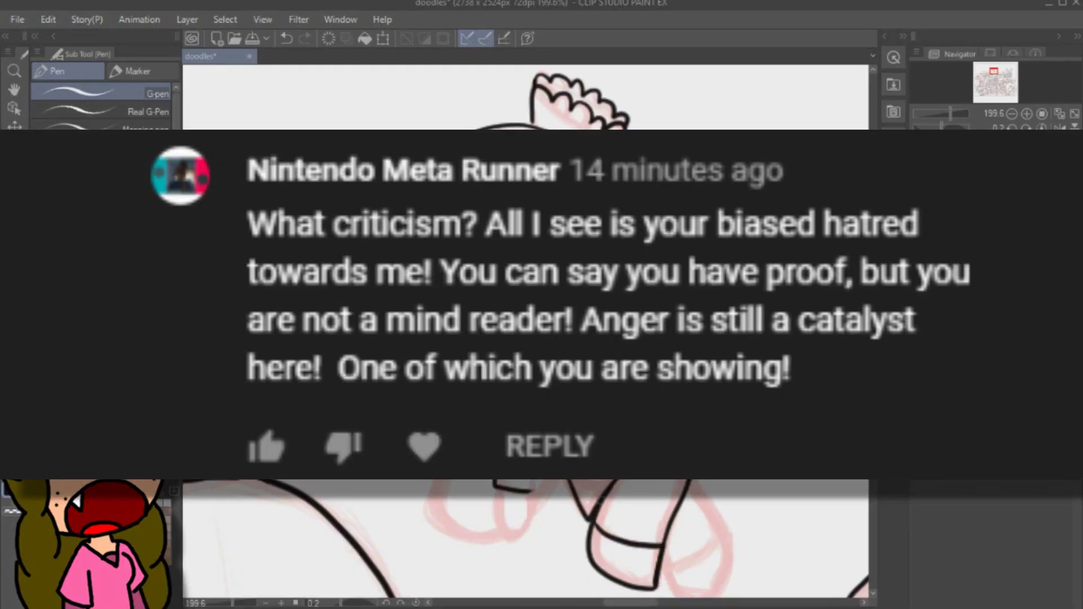
Switch back to Clip Studio Paint and ink the short edges at the end of the flying character's leg.
{"action": "left_click_drag", "start_coordinate": [535, 481], "coordinate": [534, 493]}
{"action": "mouse_move", "coordinate": [498, 489]}
{"action": "left_mouse_down"}
{"action": "mouse_move", "coordinate": [515, 539]}
{"action": "mouse_move", "coordinate": [532, 493]}
{"action": "left_mouse_up"}
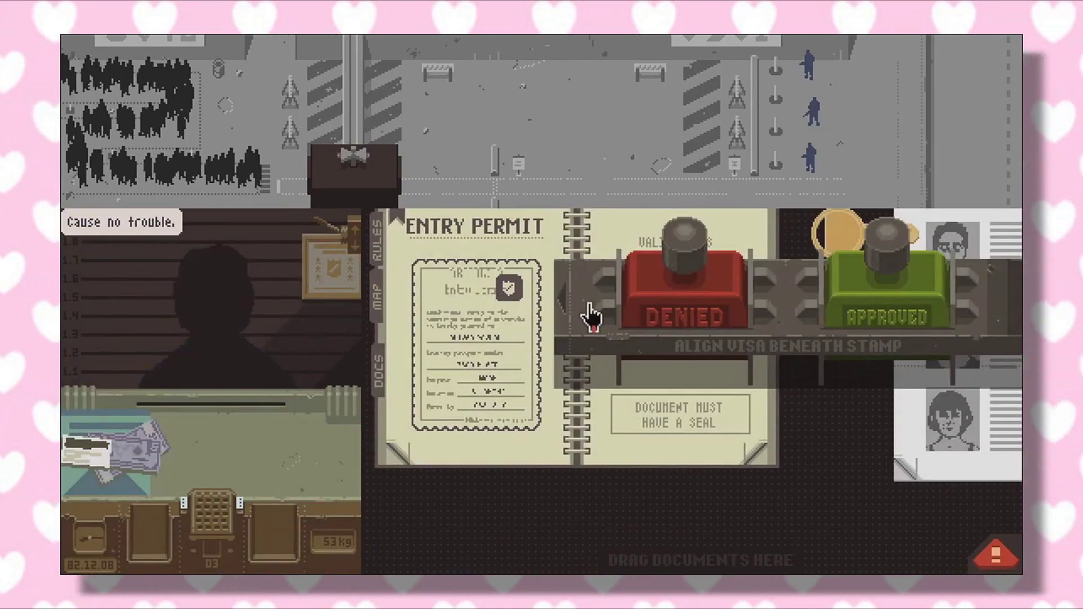
In Papers, Please, call the next entrants and highlight the differing names on the passport and entry permit.
{"action": "left_click", "coordinate": [389, 225]}
{"action": "left_click", "coordinate": [353, 155]}
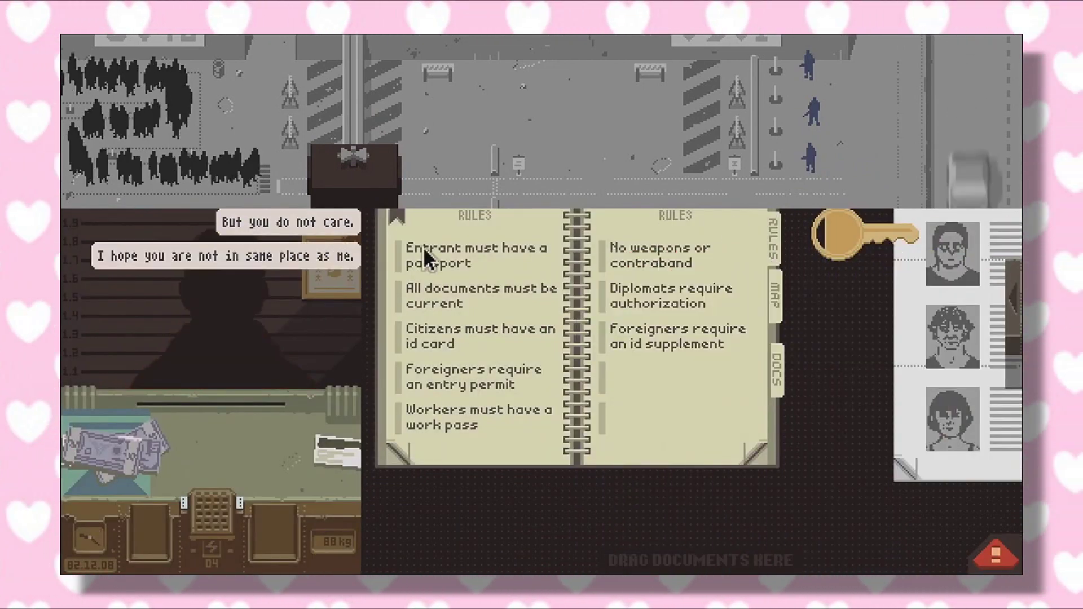
{"action": "left_click", "coordinate": [353, 156]}
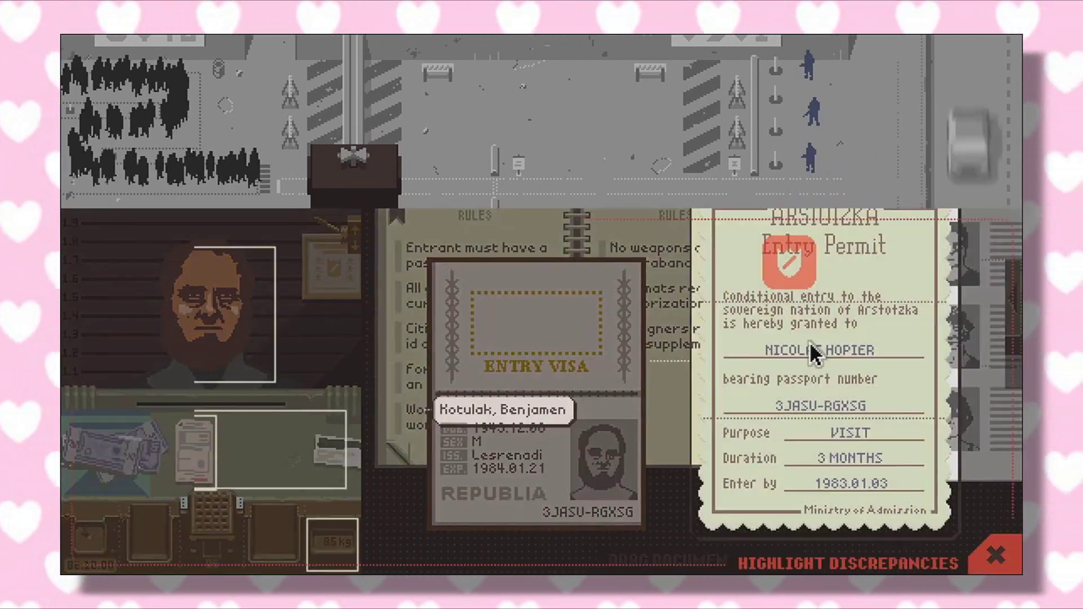
{"action": "left_click", "coordinate": [810, 345]}
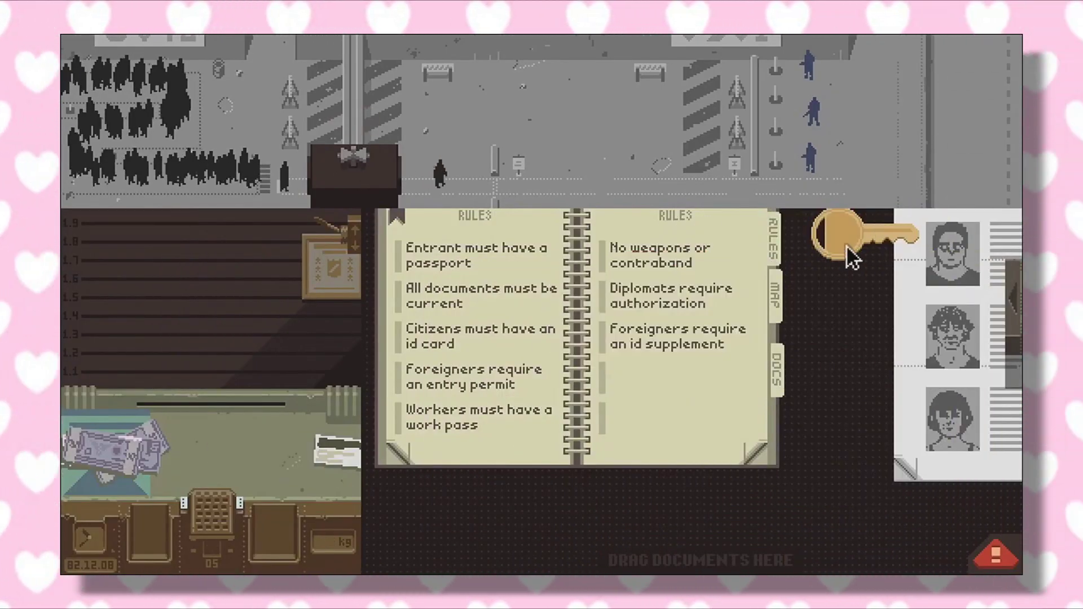
Lay out the entrant's papers and check the face against the passport photo and the expiry against the current date.
{"action": "key", "text": "space"}
{"action": "key", "text": "space"}
{"action": "left_click_drag", "start_coordinate": [222, 459], "coordinate": [757, 375]}
{"action": "left_click_drag", "start_coordinate": [215, 453], "coordinate": [585, 416]}
{"action": "key", "text": "space"}
{"action": "left_click", "coordinate": [208, 310]}
{"action": "left_click", "coordinate": [685, 428]}
{"action": "left_click", "coordinate": [799, 449]}
{"action": "left_click", "coordinate": [91, 564]}
{"action": "key", "text": "space"}
Rearrange the papers and rulebook, consult its document section and hand the entrant's document back.
{"action": "left_click_drag", "start_coordinate": [733, 383], "coordinate": [927, 392]}
{"action": "left_click_drag", "start_coordinate": [497, 282], "coordinate": [592, 292]}
{"action": "left_click", "coordinate": [871, 379]}
{"action": "left_click", "coordinate": [492, 225]}
{"action": "left_click_drag", "start_coordinate": [451, 395], "coordinate": [205, 282]}
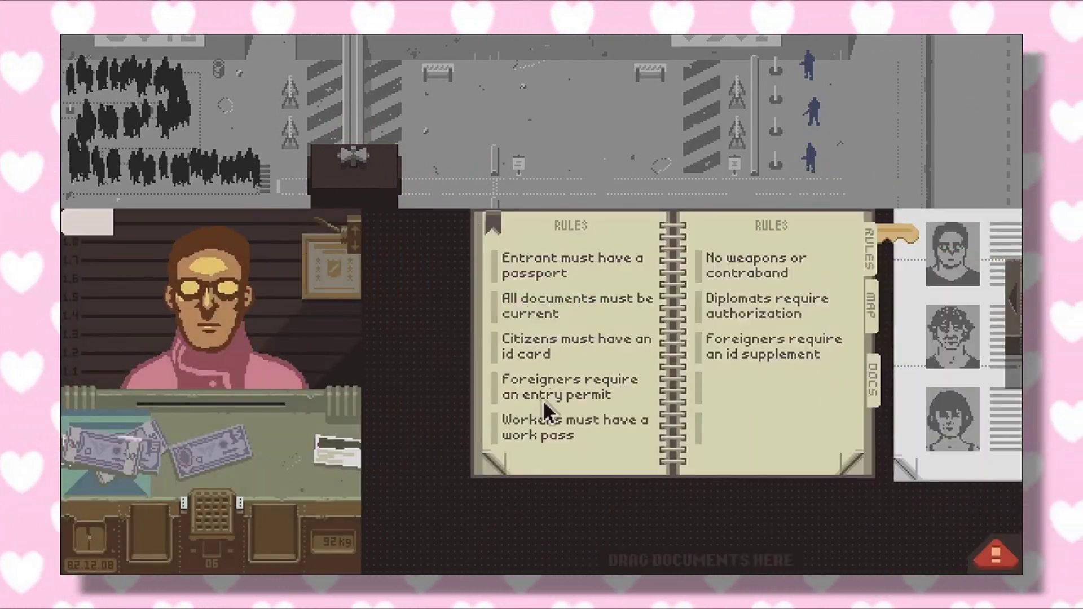
Call the next entrant and select the name on the passport for inspection.
{"action": "left_click", "coordinate": [360, 173]}
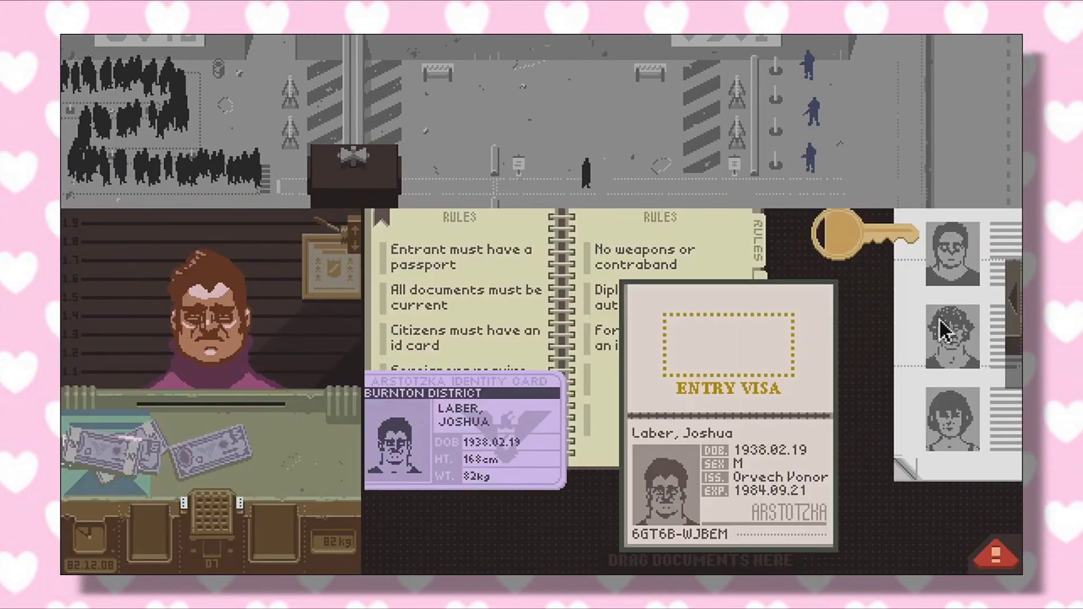
{"action": "key", "text": "space"}
{"action": "left_click", "coordinate": [681, 433]}
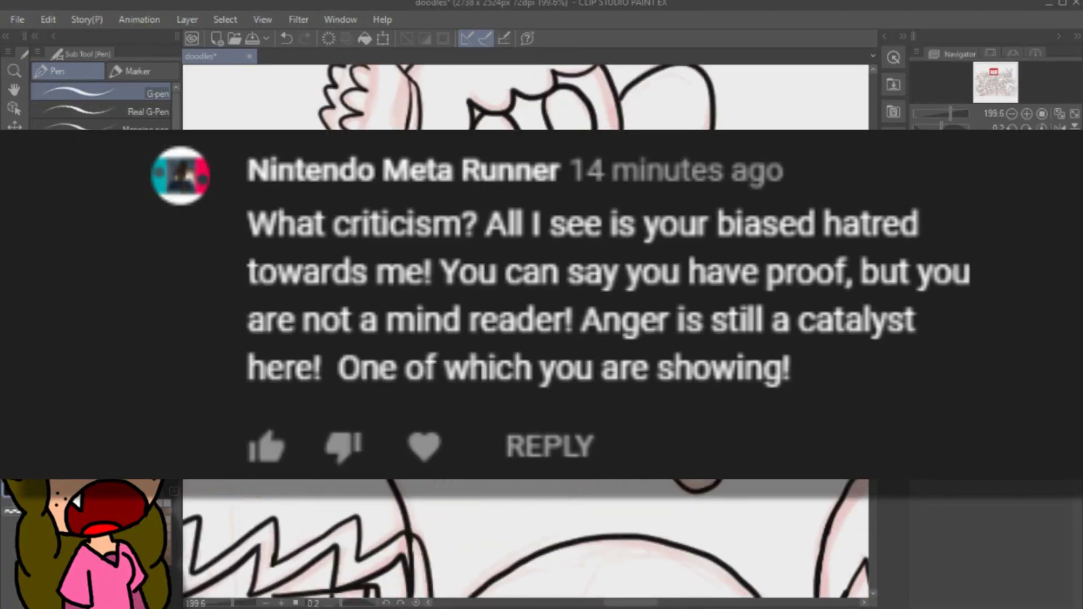
Switch back to Clip Studio Paint and fill the area inside the picture frame with flat grey.
{"action": "scroll", "coordinate": [525, 331], "scroll_direction": "down", "scroll_amount": 3}
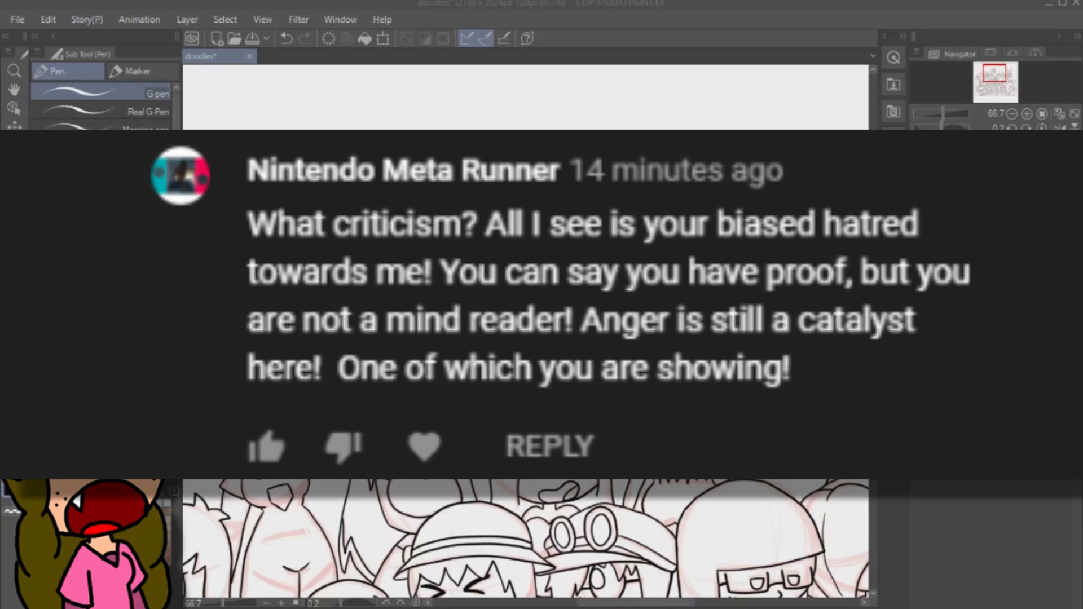
{"action": "scroll", "coordinate": [525, 331], "scroll_direction": "down", "scroll_amount": 4}
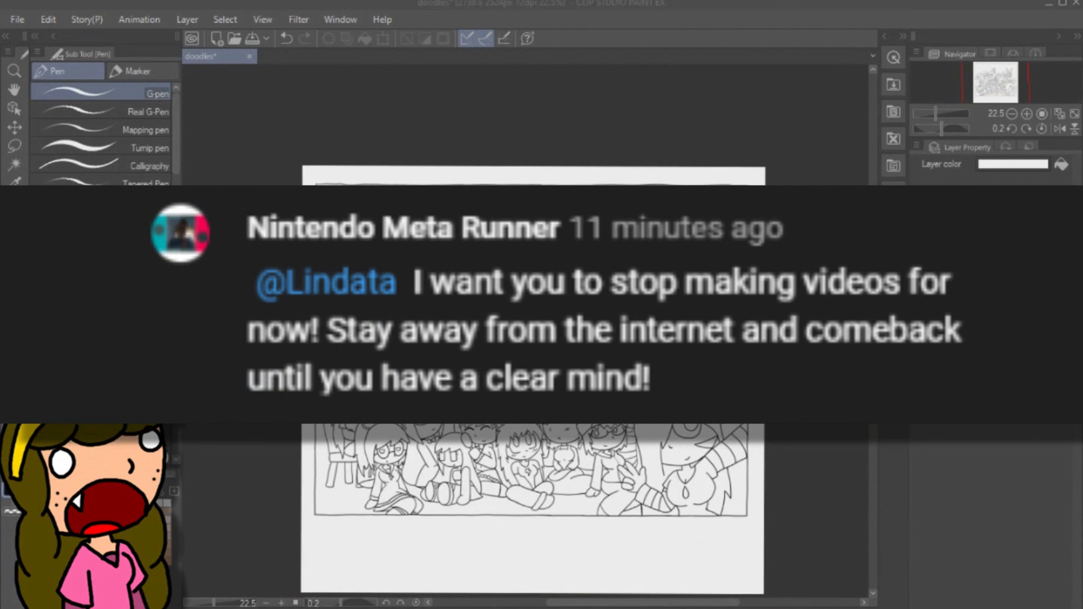
{"action": "key", "text": "g"}
{"action": "left_click", "coordinate": [382, 554]}
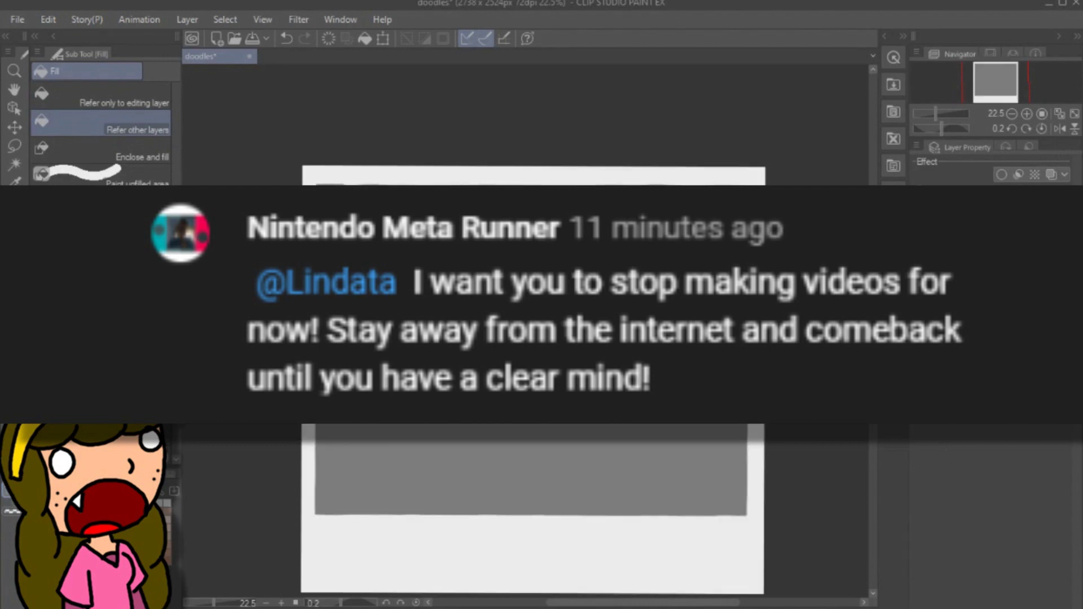
{"action": "scroll", "coordinate": [620, 425], "scroll_direction": "up", "scroll_amount": 1}
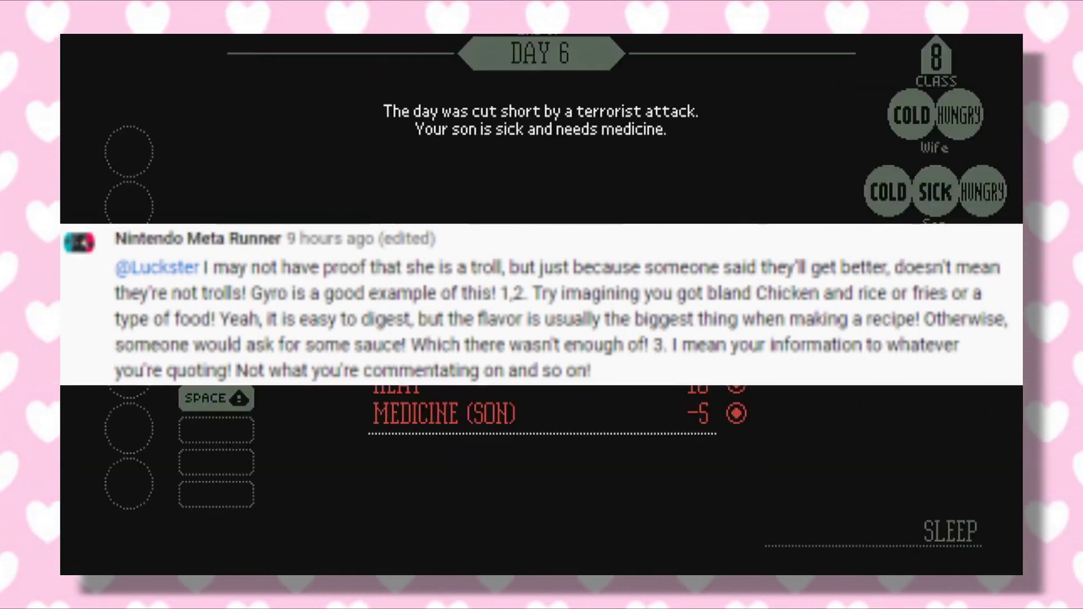
End Day 6 in the game by choosing Sleep and continue past the end-of-day screen.
{"action": "left_click", "coordinate": [913, 522]}
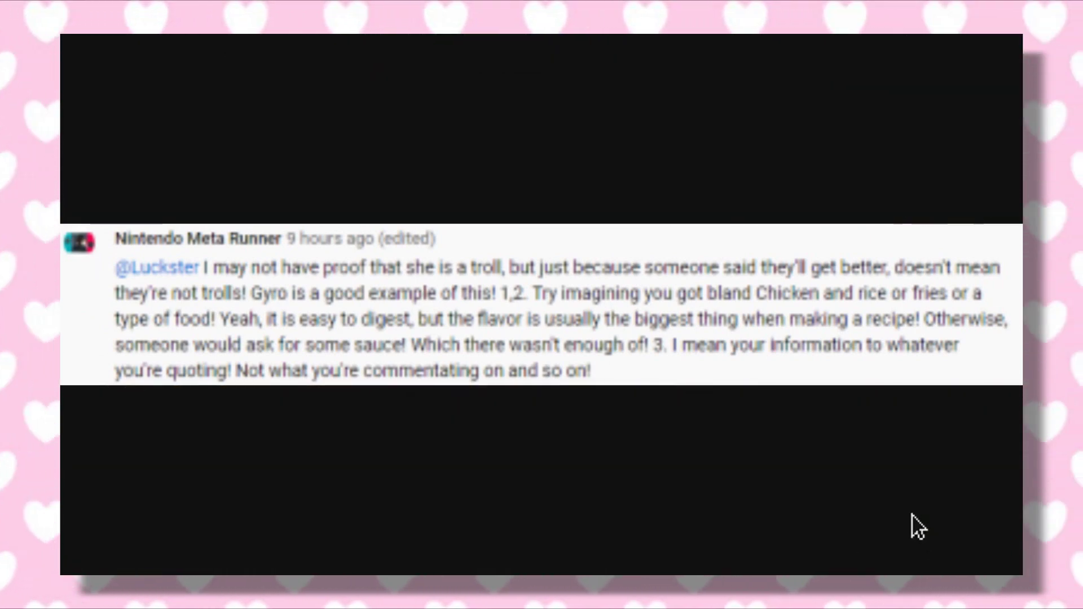
{"action": "left_click", "coordinate": [513, 544]}
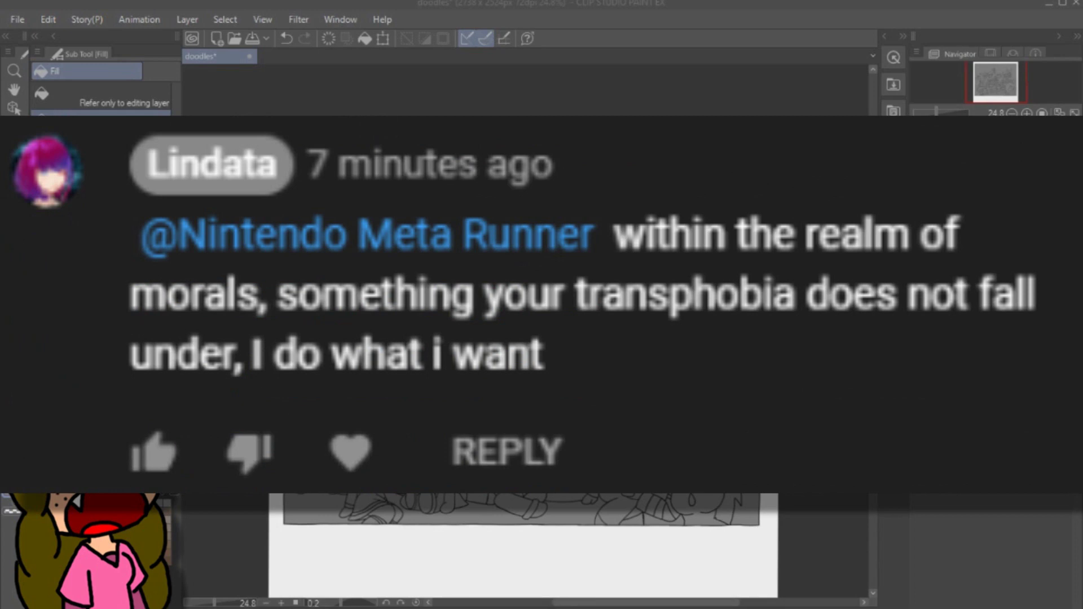
Switch to Clip Studio Paint, sample a colour from the yxwuohxo.bmp character reference and return to the doodles drawing ready to fill.
{"action": "scroll", "coordinate": [468, 311], "scroll_direction": "up", "scroll_amount": 4}
{"action": "scroll", "coordinate": [468, 310], "scroll_direction": "down", "scroll_amount": 1}
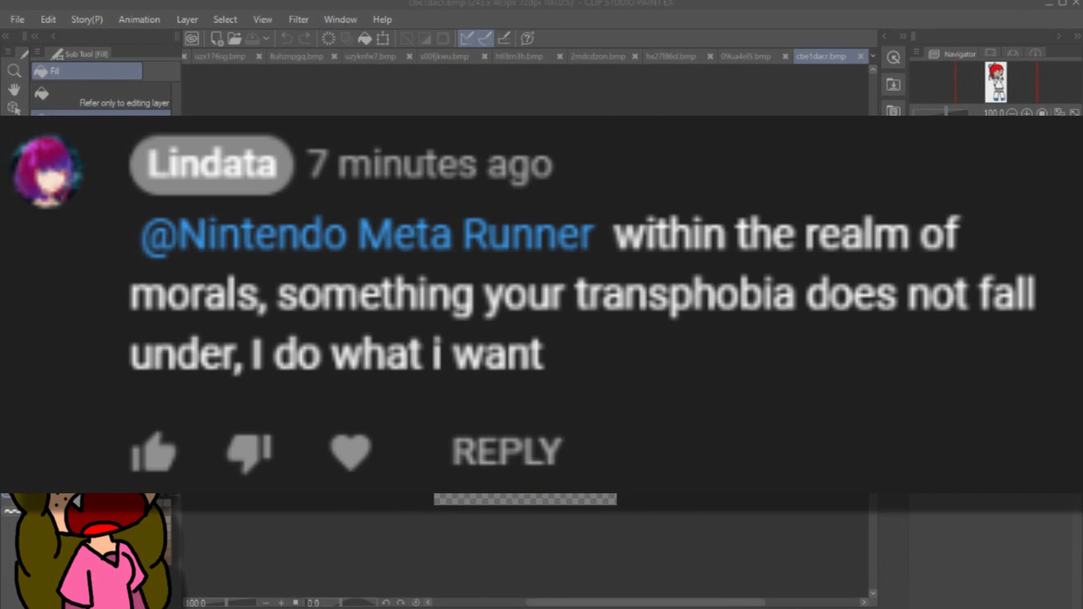
{"action": "left_click", "coordinate": [873, 55]}
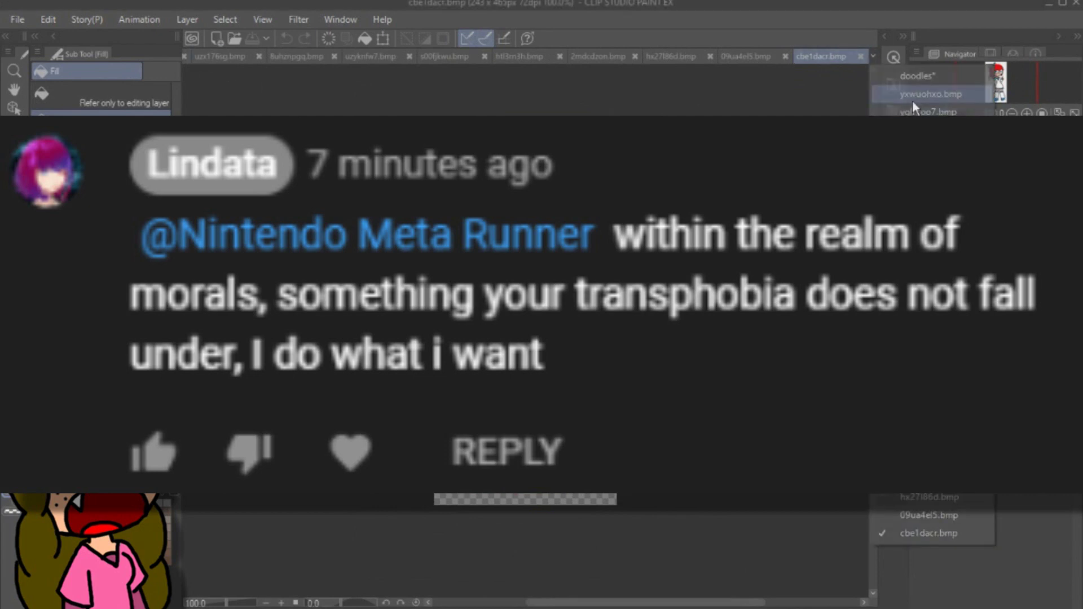
{"action": "left_click", "coordinate": [913, 100]}
{"action": "left_click", "coordinate": [209, 57]}
{"action": "left_click", "coordinate": [285, 58]}
{"action": "scroll", "coordinate": [526, 227], "scroll_direction": "up", "scroll_amount": 1}
{"action": "key", "text": "i"}
{"action": "left_click", "coordinate": [215, 54]}
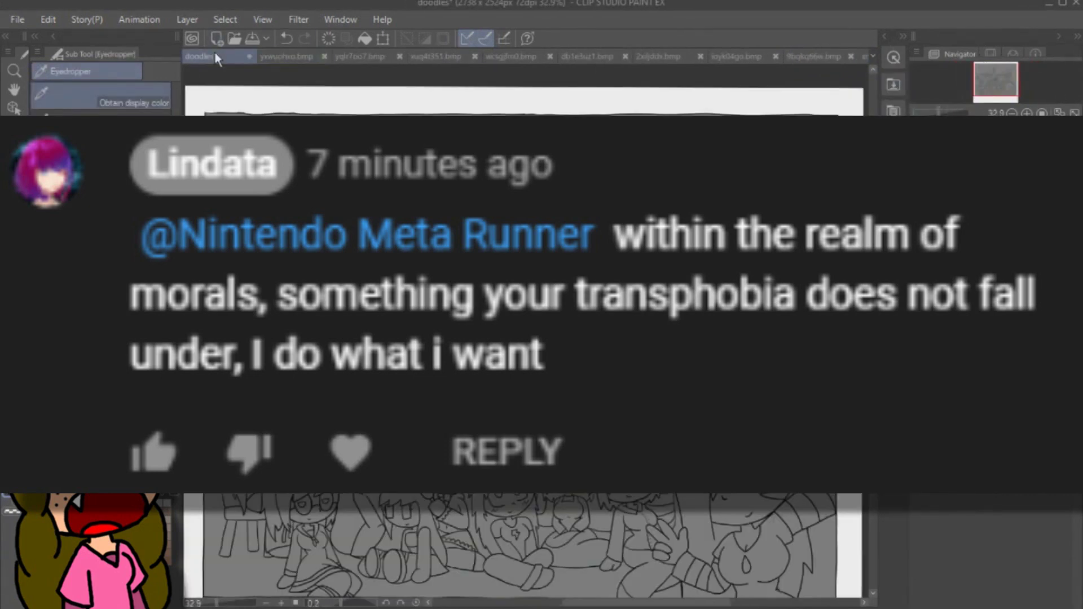
{"action": "key", "text": "g"}
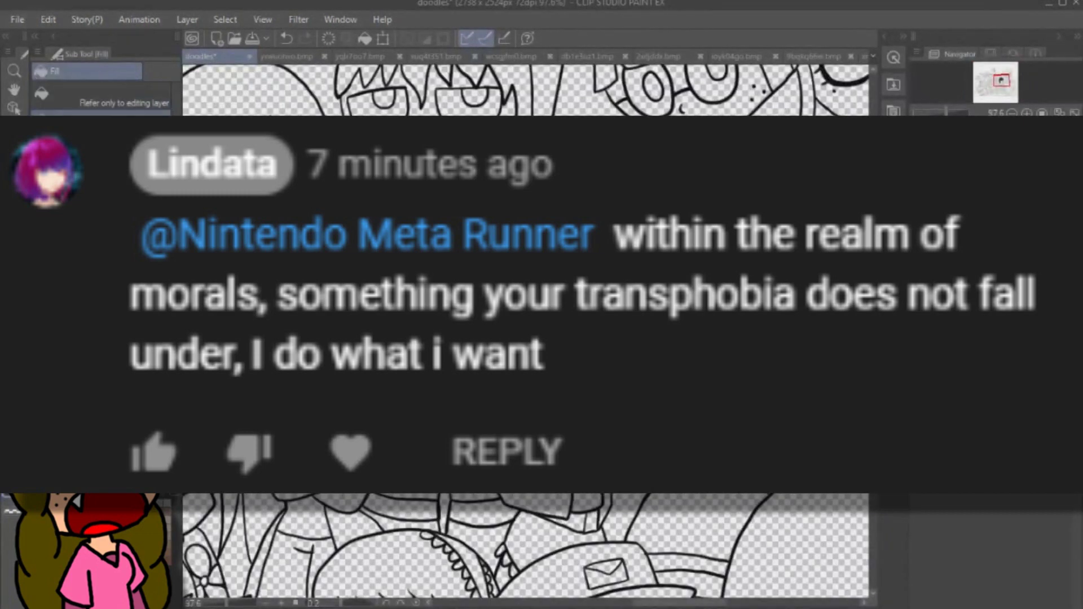
Fill the book-holding character's hair with the near-black sampled from the reference.
{"action": "scroll", "coordinate": [526, 304], "scroll_direction": "up", "scroll_amount": 1}
{"action": "left_click", "coordinate": [286, 56]}
{"action": "key", "text": "i"}
{"action": "left_click", "coordinate": [215, 57]}
{"action": "key", "text": "g"}
{"action": "scroll", "coordinate": [526, 304], "scroll_direction": "down", "scroll_amount": 2}
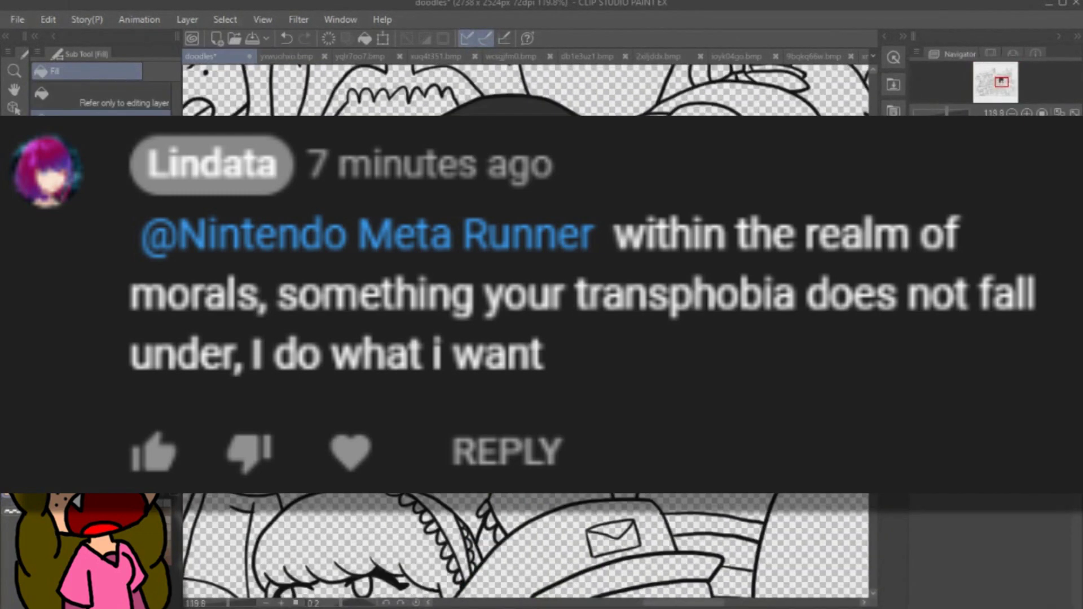
Sample the dark red from the reference and fill the book-holding character's clothing with it.
{"action": "left_click", "coordinate": [286, 56]}
{"action": "scroll", "coordinate": [526, 305], "scroll_direction": "up", "scroll_amount": 2}
{"action": "key", "text": "i"}
{"action": "left_click", "coordinate": [214, 57]}
{"action": "key", "text": "g"}
{"action": "left_click", "coordinate": [286, 56]}
{"action": "key", "text": "i"}
{"action": "left_click", "coordinate": [215, 57]}
{"action": "key", "text": "g"}
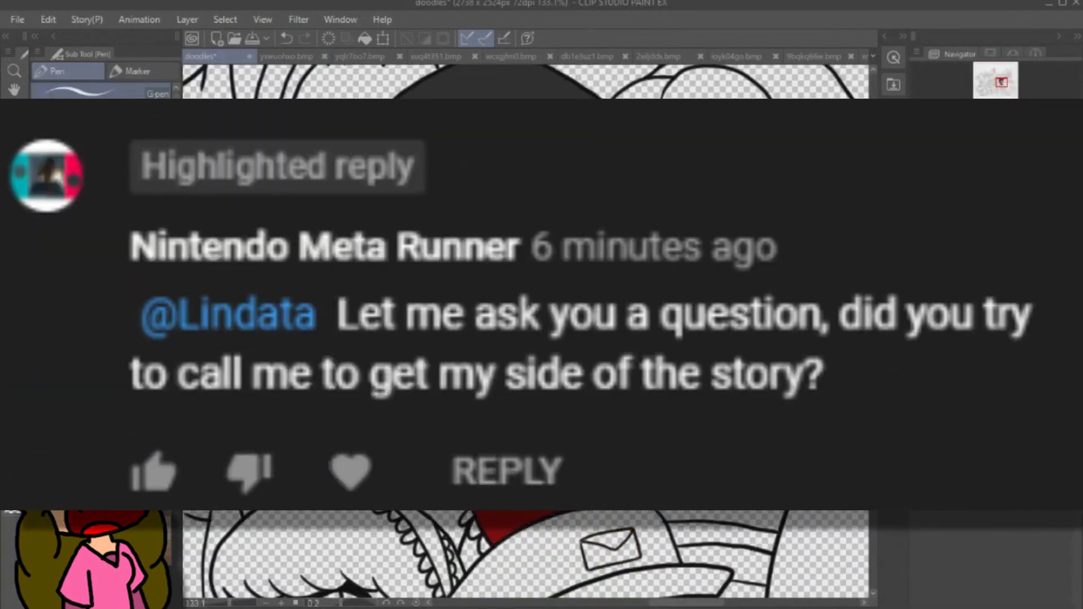
Fill the book-holding character's skin and green garment with colours sampled from the reference.
{"action": "key", "text": "ctrl+Tab"}
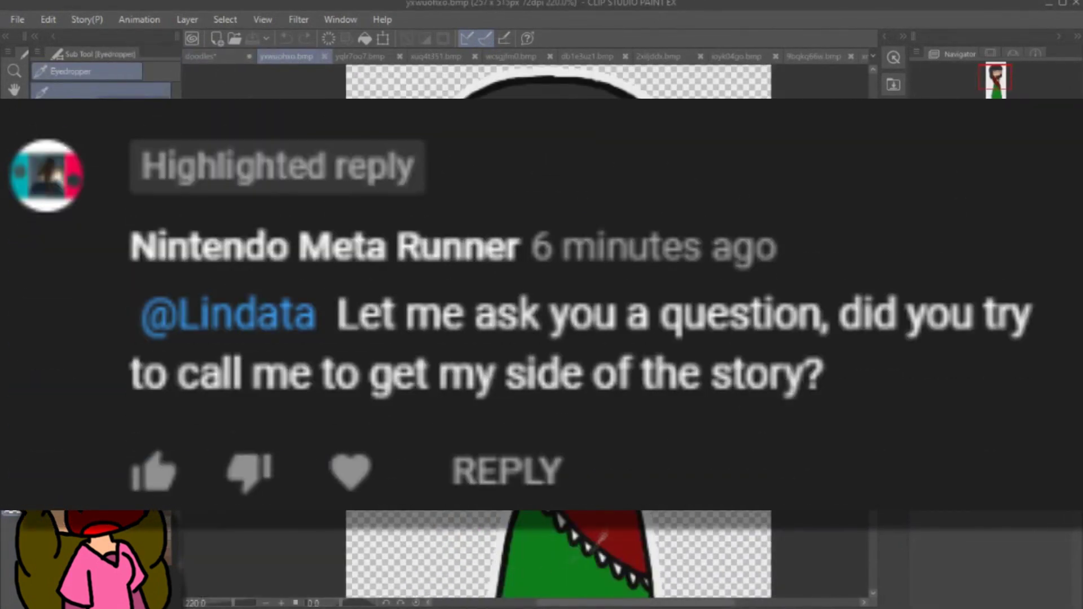
{"action": "left_click", "coordinate": [215, 56]}
{"action": "key", "text": "g"}
{"action": "scroll", "coordinate": [526, 304], "scroll_direction": "down", "scroll_amount": 2}
{"action": "scroll", "coordinate": [526, 305], "scroll_direction": "up", "scroll_amount": 3}
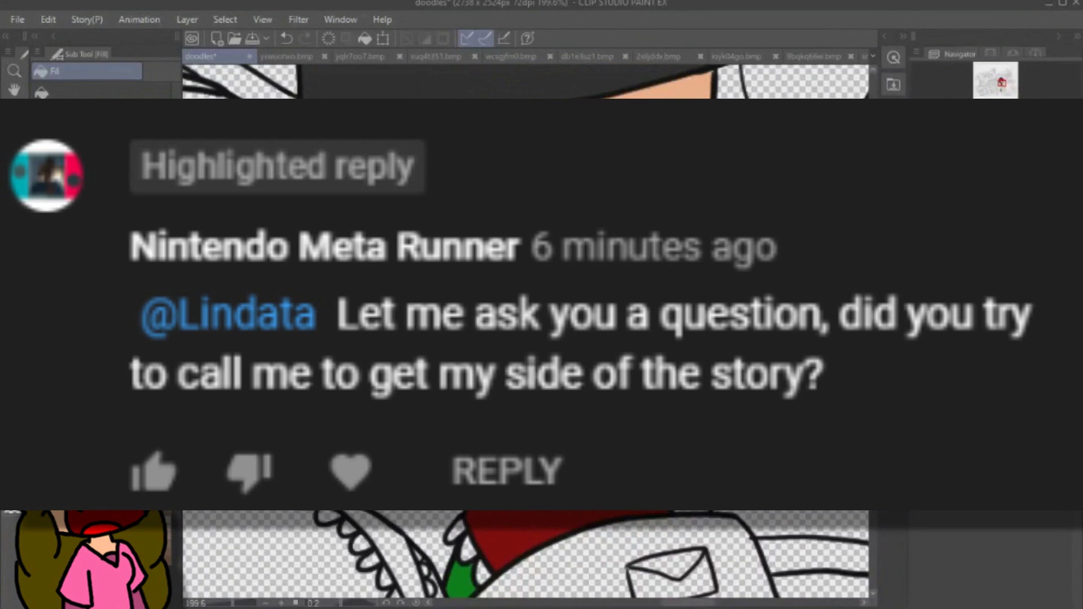
Colour the small remaining areas around the book-holding character's eyes and clothes, touching up gaps with the G-pen.
{"action": "scroll", "coordinate": [485, 567], "scroll_direction": "up", "scroll_amount": 2}
{"action": "key", "text": "p"}
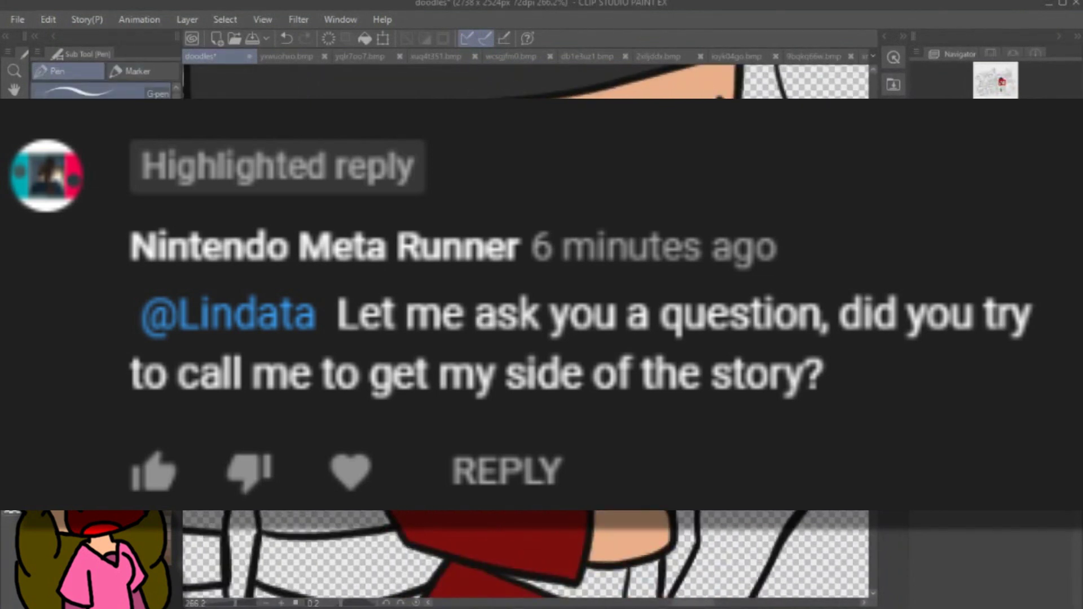
{"action": "scroll", "coordinate": [694, 545], "scroll_direction": "down", "scroll_amount": 1}
{"action": "key", "text": "p"}
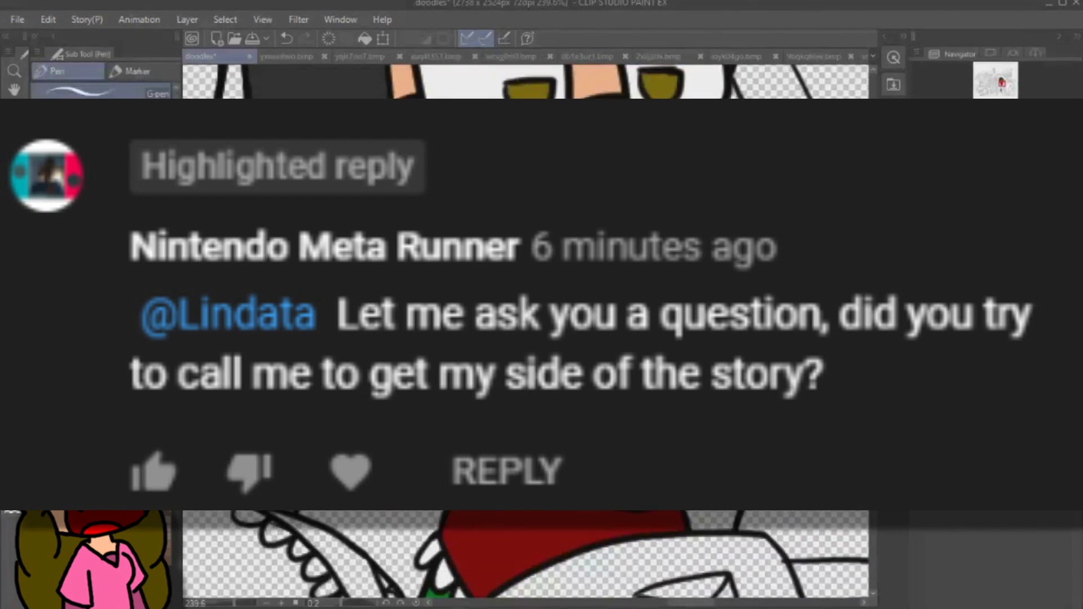
Close the finished reference, sample the orange from the next one and fill the orange-haired character's hair.
{"action": "scroll", "coordinate": [525, 331], "scroll_direction": "down", "scroll_amount": 8}
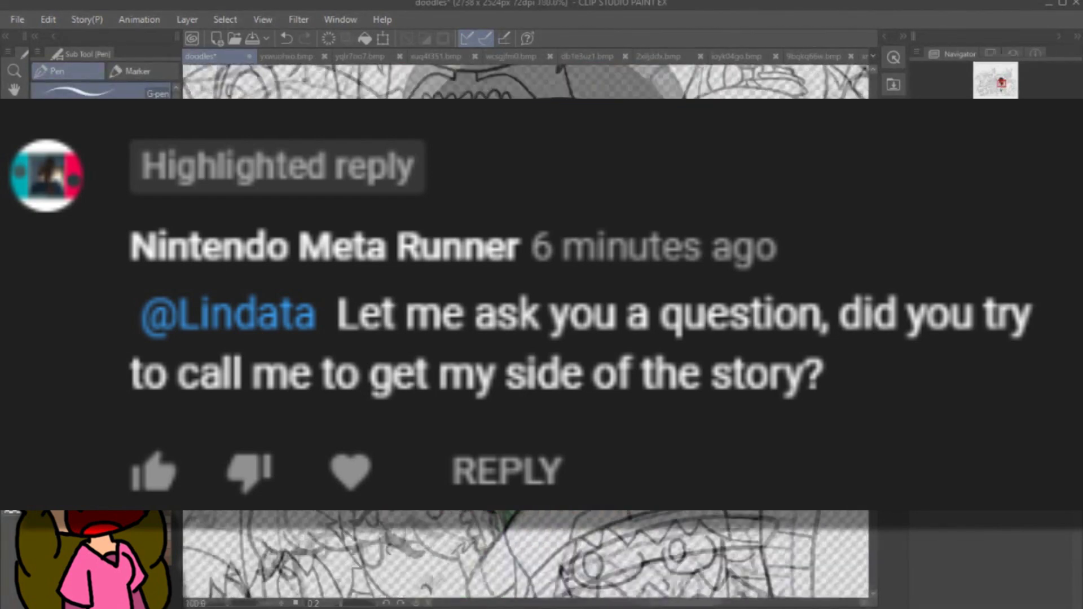
{"action": "key", "text": "ctrl+Tab"}
{"action": "key", "text": "ctrl+w"}
{"action": "key", "text": "i"}
{"action": "key", "text": "ctrl+shift+Tab"}
{"action": "key", "text": "g"}
{"action": "scroll", "coordinate": [333, 243], "scroll_direction": "up", "scroll_amount": 10}
{"action": "scroll", "coordinate": [526, 331], "scroll_direction": "up", "scroll_amount": 2}
{"action": "scroll", "coordinate": [524, 555], "scroll_direction": "down", "scroll_amount": 2}
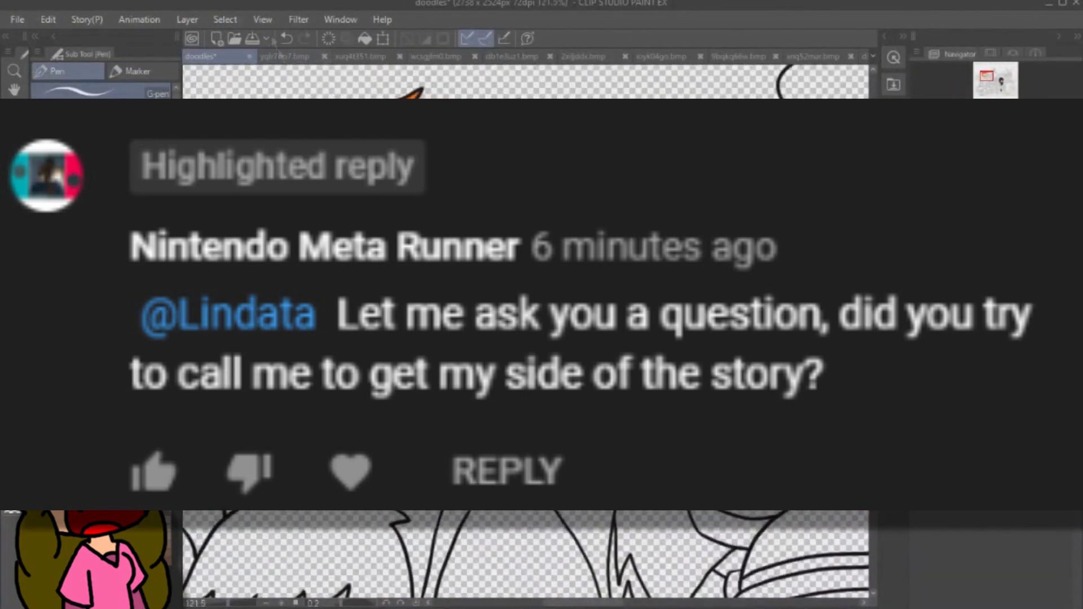
Sample the skin and brown tones from the reference and fill the orange-haired character's face and overalls.
{"action": "key", "text": "i"}
{"action": "scroll", "coordinate": [526, 331], "scroll_direction": "up", "scroll_amount": 2}
{"action": "left_click", "coordinate": [284, 56]}
{"action": "key", "text": "alt"}
{"action": "left_click", "coordinate": [217, 56]}
{"action": "left_click", "coordinate": [285, 56]}
{"action": "key", "text": "alt"}
{"action": "left_click", "coordinate": [217, 56]}
{"action": "scroll", "coordinate": [526, 556], "scroll_direction": "down", "scroll_amount": 2}
{"action": "left_click", "coordinate": [285, 56]}
{"action": "key", "text": "alt"}
{"action": "left_click", "coordinate": [217, 55]}
{"action": "scroll", "coordinate": [526, 331], "scroll_direction": "down", "scroll_amount": 2}
{"action": "scroll", "coordinate": [526, 331], "scroll_direction": "up", "scroll_amount": 3}
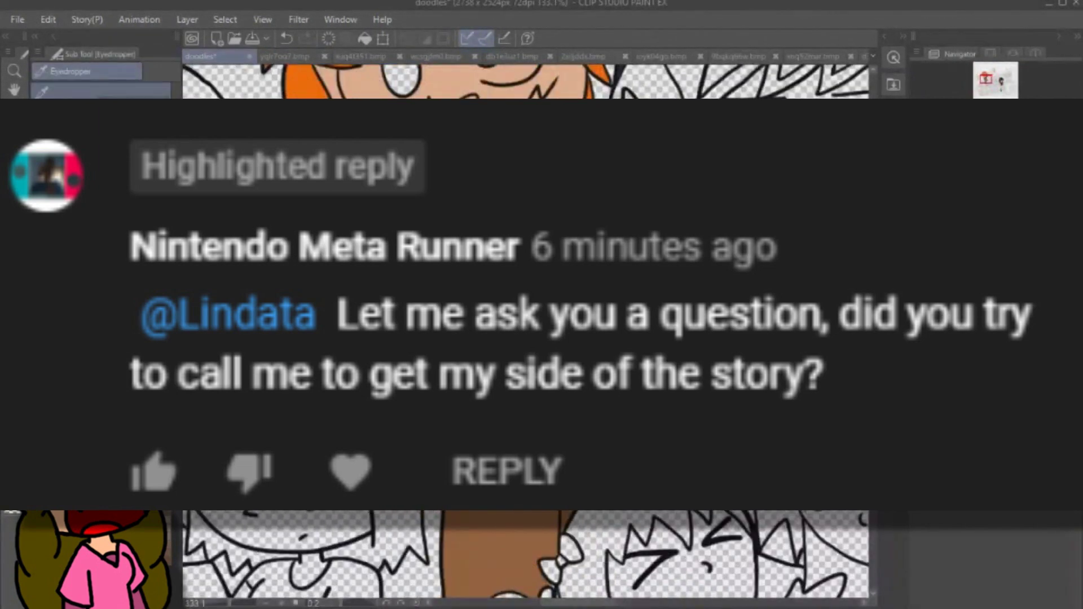
Sample the blue tones from the reference and fill the orange-haired character's shirt and sleeve.
{"action": "scroll", "coordinate": [526, 395], "scroll_direction": "down", "scroll_amount": 2}
{"action": "scroll", "coordinate": [525, 331], "scroll_direction": "up", "scroll_amount": 2}
{"action": "key", "text": "g"}
{"action": "left_click", "coordinate": [294, 56]}
{"action": "key", "text": "alt"}
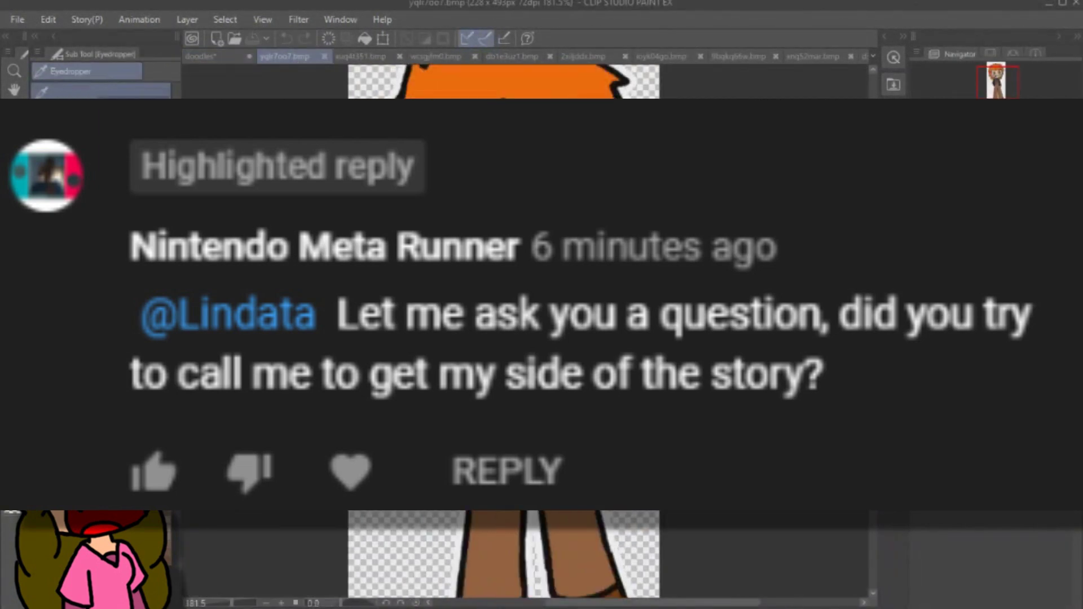
{"action": "left_click", "coordinate": [218, 56]}
{"action": "scroll", "coordinate": [526, 282], "scroll_direction": "up", "scroll_amount": 3}
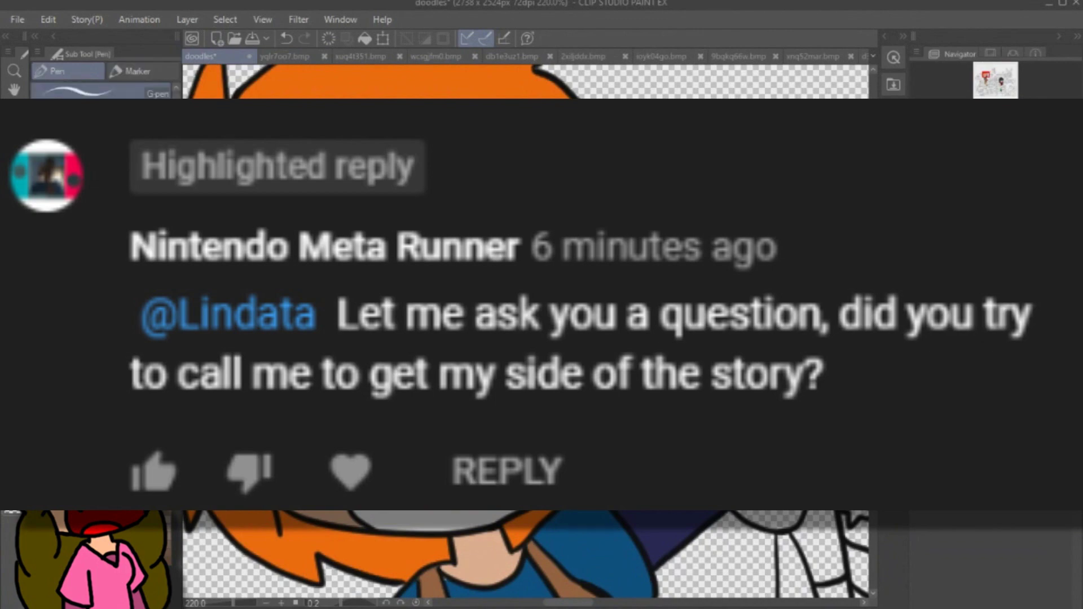
Close the orange-haired character's reference, sample a colour from the next reference and return to the doodles drawing.
{"action": "scroll", "coordinate": [525, 331], "scroll_direction": "down", "scroll_amount": 6}
{"action": "left_click", "coordinate": [315, 57]}
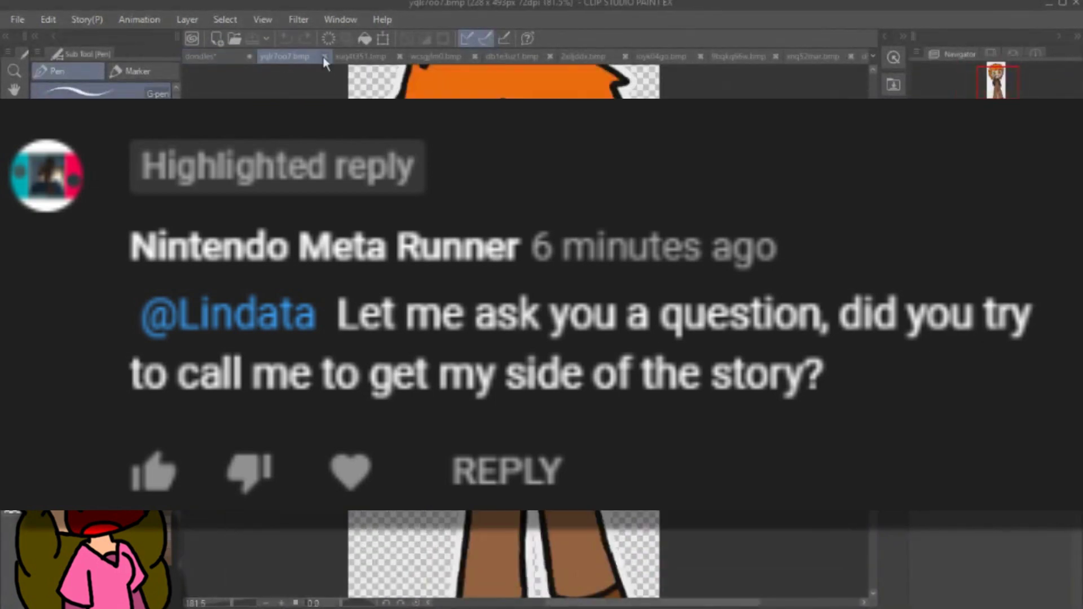
{"action": "left_click", "coordinate": [324, 57]}
{"action": "scroll", "coordinate": [342, 326], "scroll_direction": "up", "scroll_amount": 6}
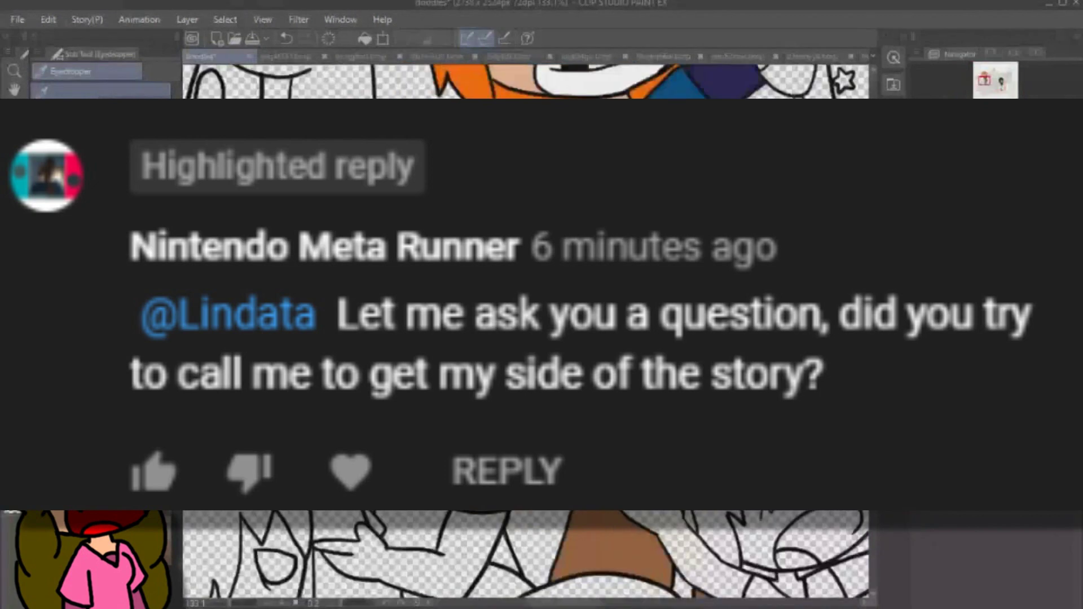
{"action": "left_click", "coordinate": [282, 57]}
{"action": "left_click", "coordinate": [220, 57]}
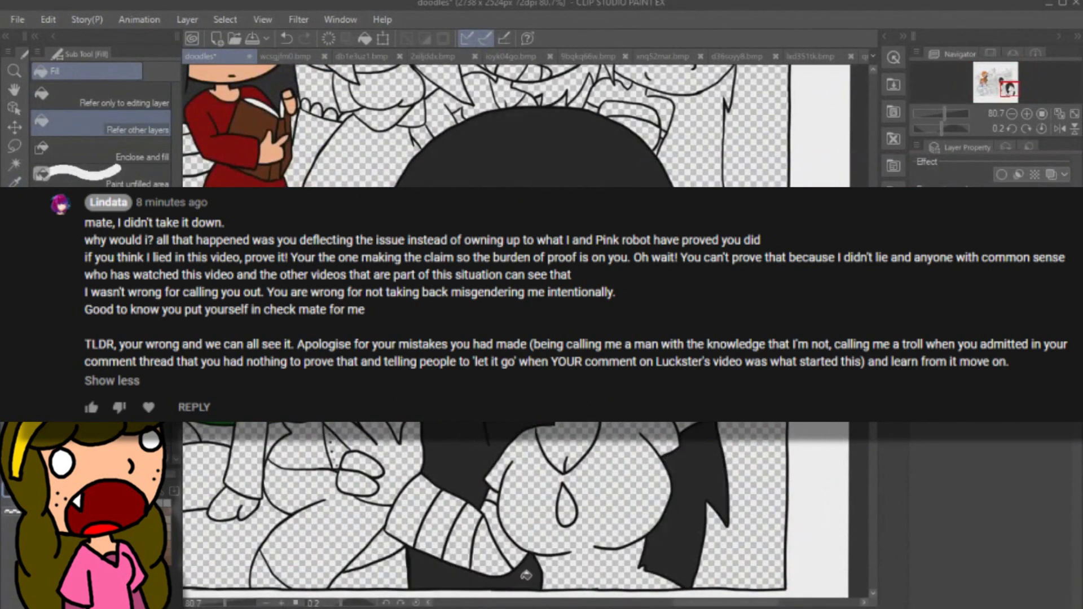
Fill the hand and neck of the large one-eyed character with the pale skin colour.
{"action": "key", "text": "p"}
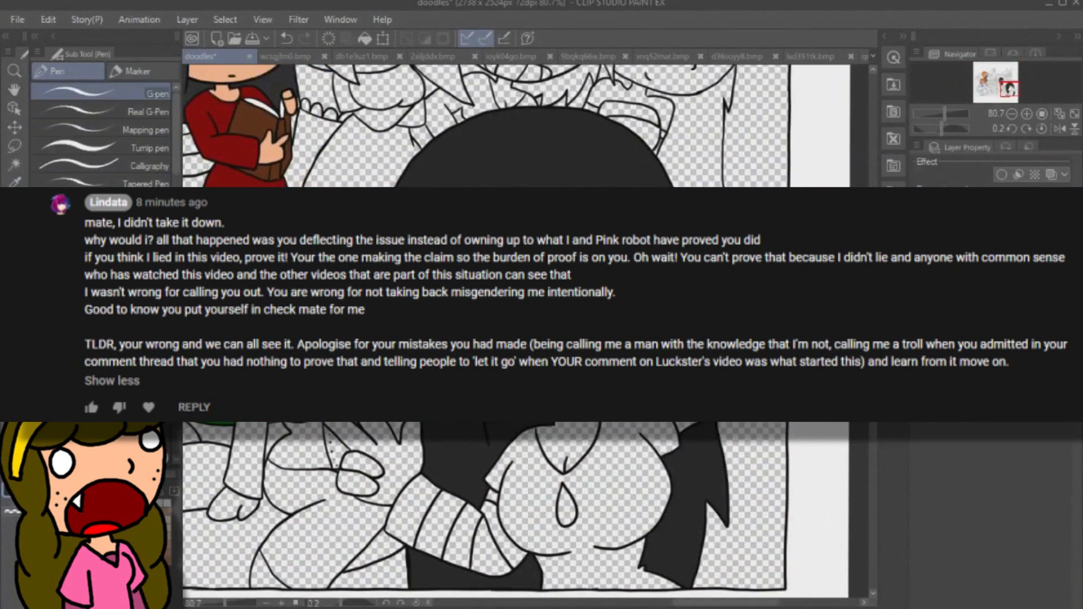
{"action": "key", "text": "g"}
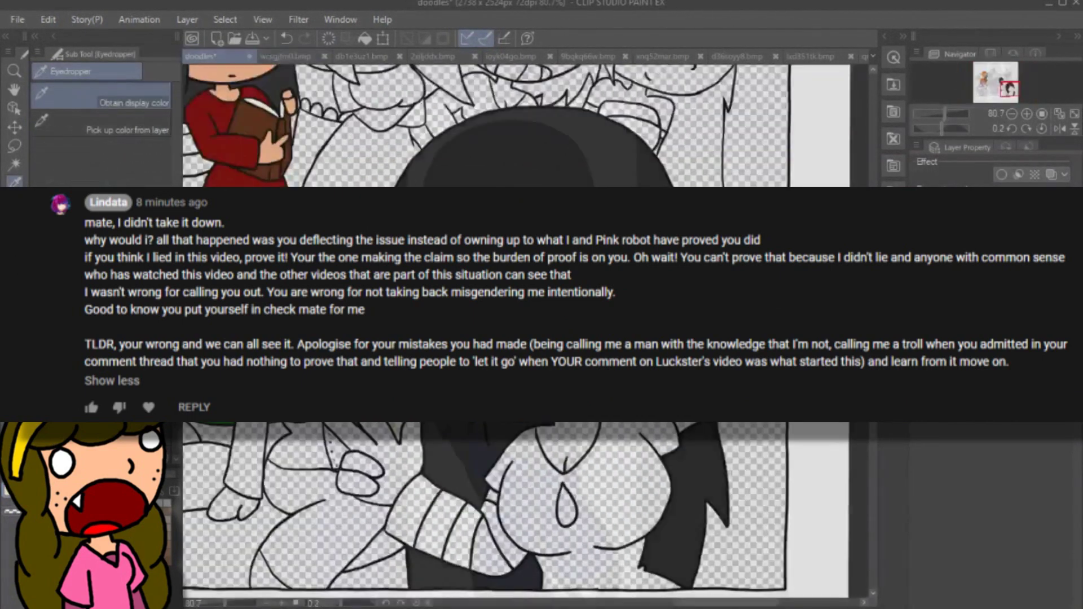
{"action": "left_click", "coordinate": [576, 433]}
{"action": "key", "text": "i"}
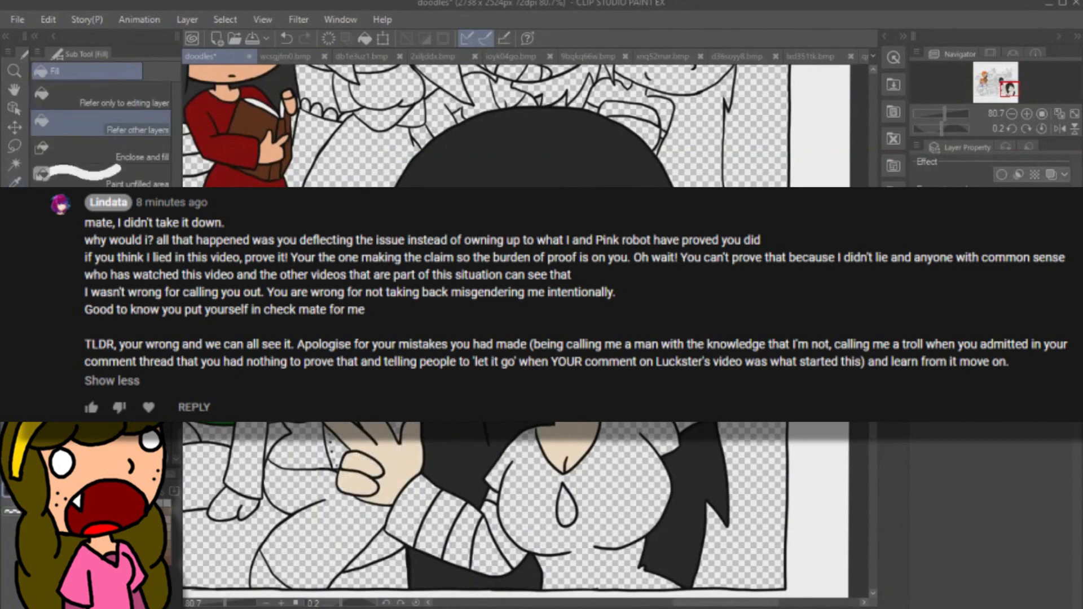
Sample the clothing colours from the reference and fill the one-eyed character's dark shirt and striped blue sleeves.
{"action": "left_click", "coordinate": [285, 56]}
{"action": "left_click", "coordinate": [220, 57]}
{"action": "key", "text": "g"}
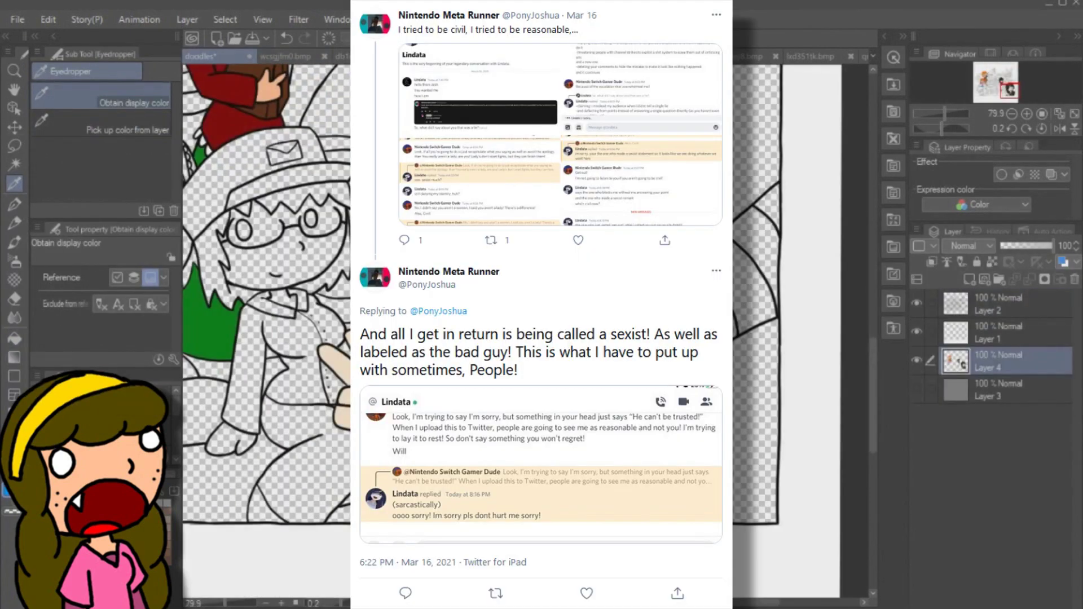
{"action": "key", "text": "g"}
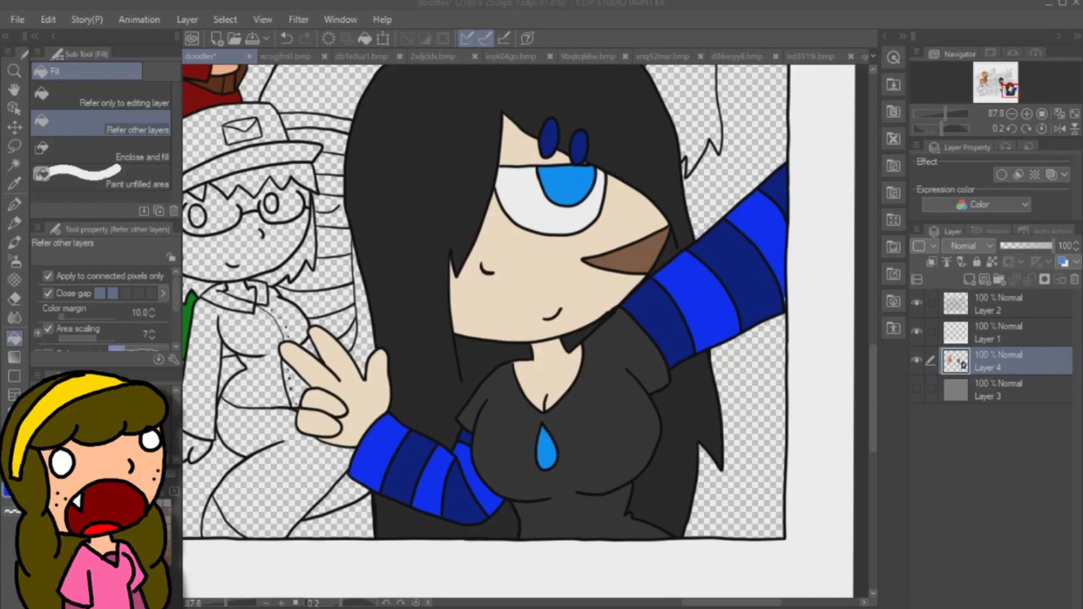
Touch up the unfilled gap at the edge of the one-eyed character's raised blue sleeve with the G-pen at size 6.
{"action": "scroll", "coordinate": [788, 287], "scroll_direction": "up", "scroll_amount": 3}
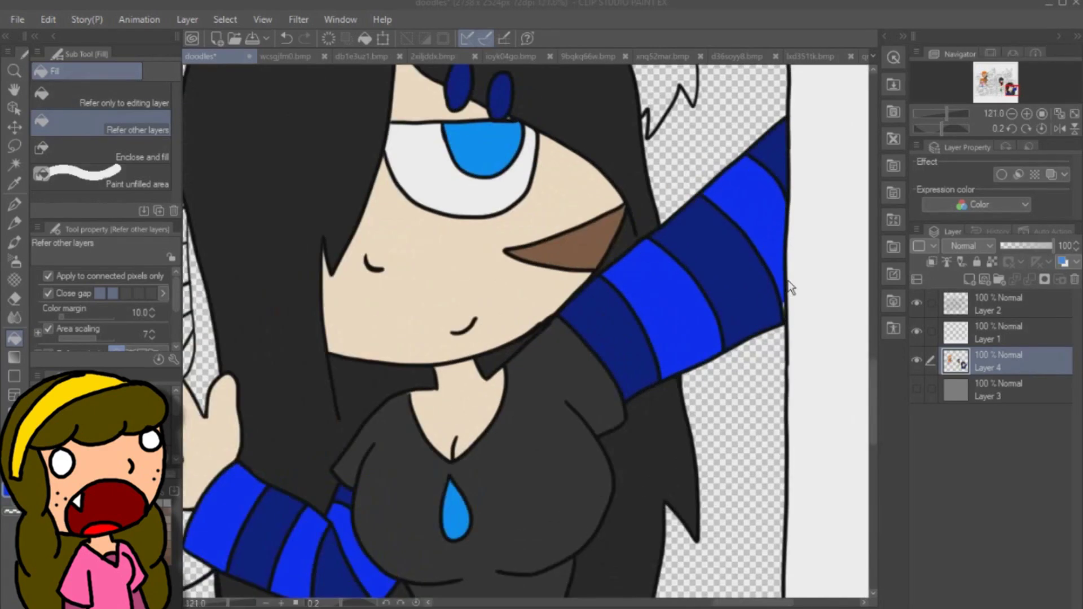
{"action": "key", "text": "p"}
{"action": "left_click_drag", "start_coordinate": [784, 302], "coordinate": [784, 311]}
{"action": "scroll", "coordinate": [393, 316], "scroll_direction": "down", "scroll_amount": 5}
{"action": "scroll", "coordinate": [274, 581], "scroll_direction": "down", "scroll_amount": 1}
{"action": "left_click_drag", "start_coordinate": [274, 580], "coordinate": [606, 575]}
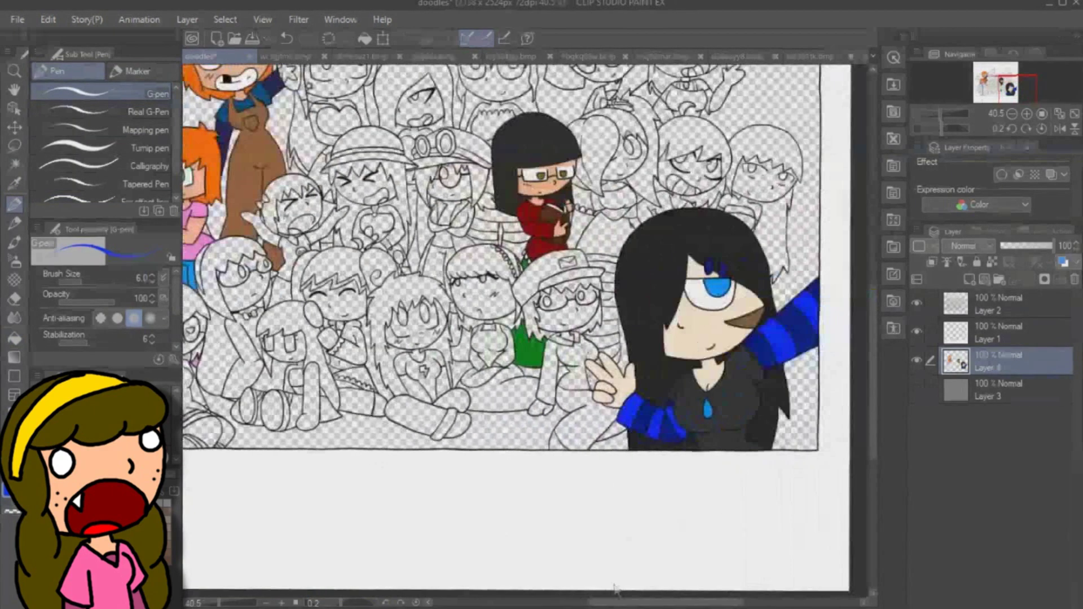
{"action": "scroll", "coordinate": [549, 491], "scroll_direction": "down", "scroll_amount": 2}
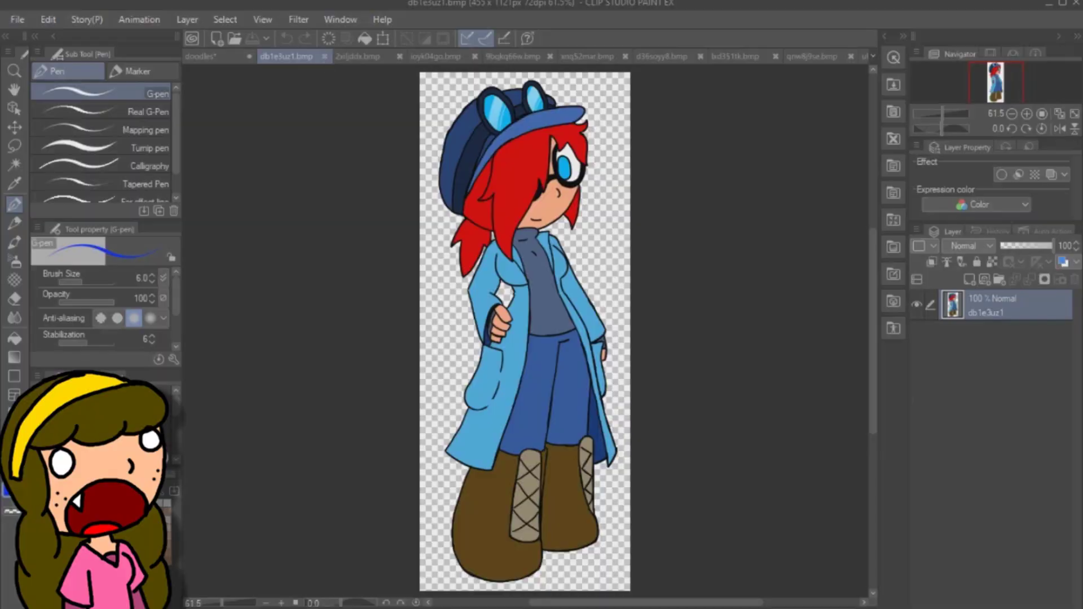
Fill the goggle-cap character's hair with the red from the db1e3uz1.bmp reference and touch up its edges.
{"action": "key", "text": "g"}
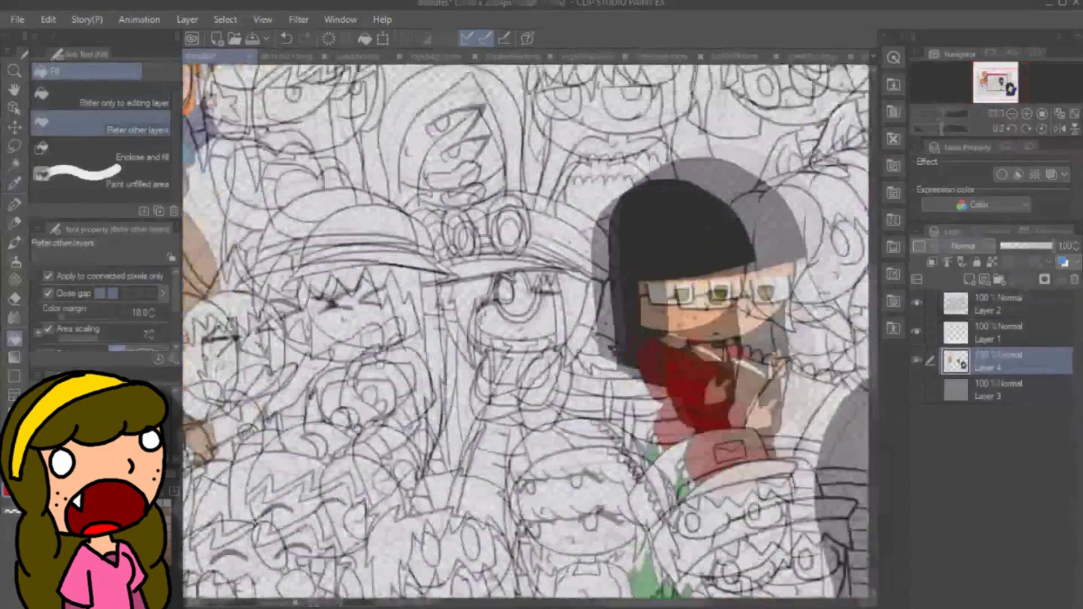
{"action": "key", "text": "p"}
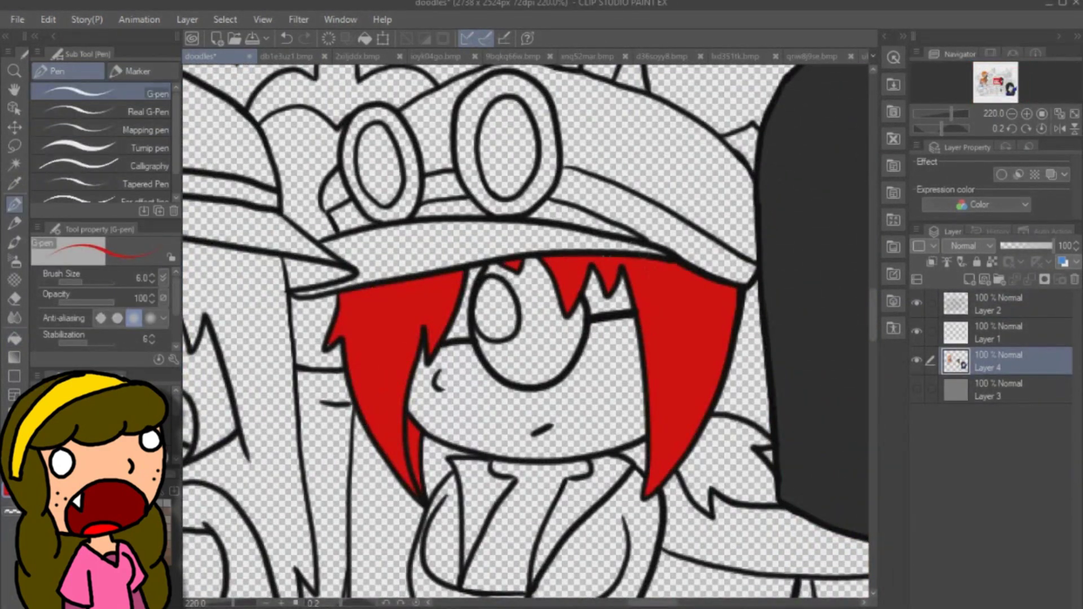
{"action": "scroll", "coordinate": [651, 454], "scroll_direction": "down", "scroll_amount": 2}
Fill the crown of the red-haired character's cap with dark blue and touch it up with the G-pen.
{"action": "left_click", "coordinate": [14, 183]}
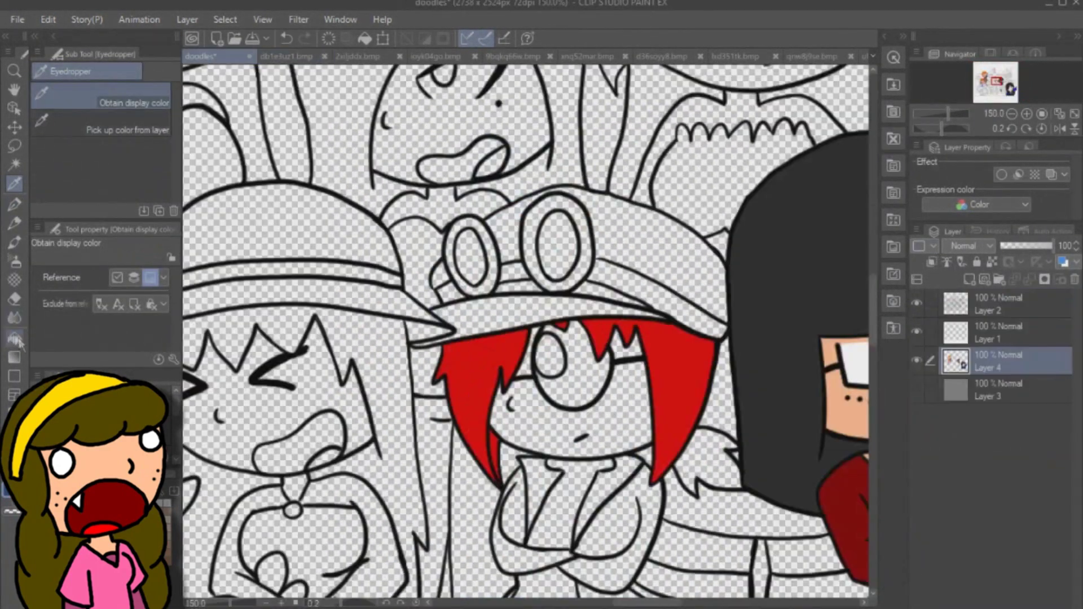
{"action": "left_click", "coordinate": [15, 338]}
{"action": "left_click", "coordinate": [527, 280]}
{"action": "key", "text": "p"}
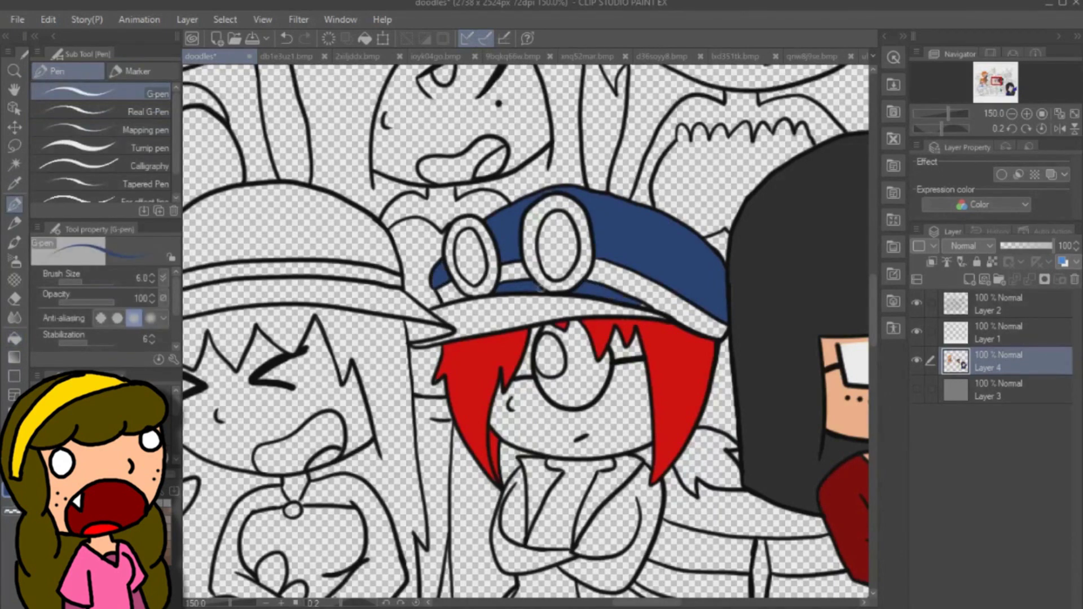
Fill the red-haired character's cap band and goggle frames with dark navy.
{"action": "key", "text": "i"}
{"action": "key", "text": "g"}
{"action": "left_click", "coordinate": [440, 292]}
{"action": "left_click", "coordinate": [468, 224]}
{"action": "left_click", "coordinate": [557, 203]}
{"action": "left_click", "coordinate": [510, 270]}
{"action": "left_click", "coordinate": [648, 285]}
Sample the bright blue from the db1e3uz1.bmp reference and fill both goggle lenses with it.
{"action": "left_click", "coordinate": [301, 57]}
{"action": "key", "text": "i"}
{"action": "left_click", "coordinate": [530, 169]}
{"action": "left_click", "coordinate": [215, 55]}
{"action": "left_click", "coordinate": [15, 338]}
{"action": "left_click", "coordinate": [469, 257]}
{"action": "left_click", "coordinate": [557, 246]}
Sample the medium blue from the reference and fill the cap's brim with it.
{"action": "left_click", "coordinate": [295, 56]}
{"action": "left_click", "coordinate": [14, 338]}
{"action": "left_click", "coordinate": [536, 310]}
{"action": "key", "text": "p"}
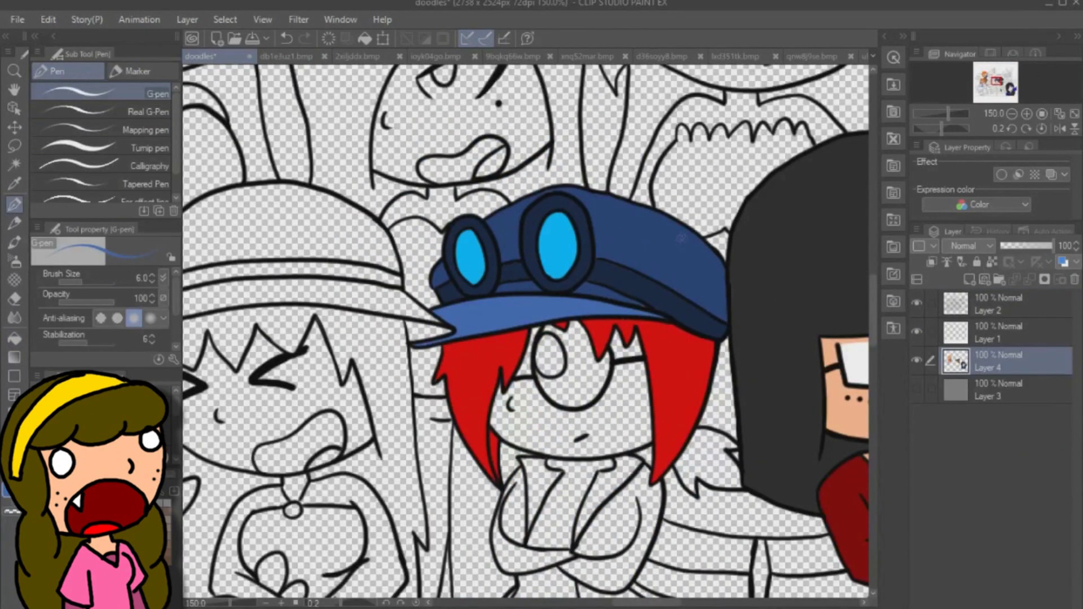
Sample the skin colour from the reference and fill the red-haired character's face, along with white for the eye.
{"action": "left_click_drag", "start_coordinate": [873, 310], "coordinate": [873, 321]}
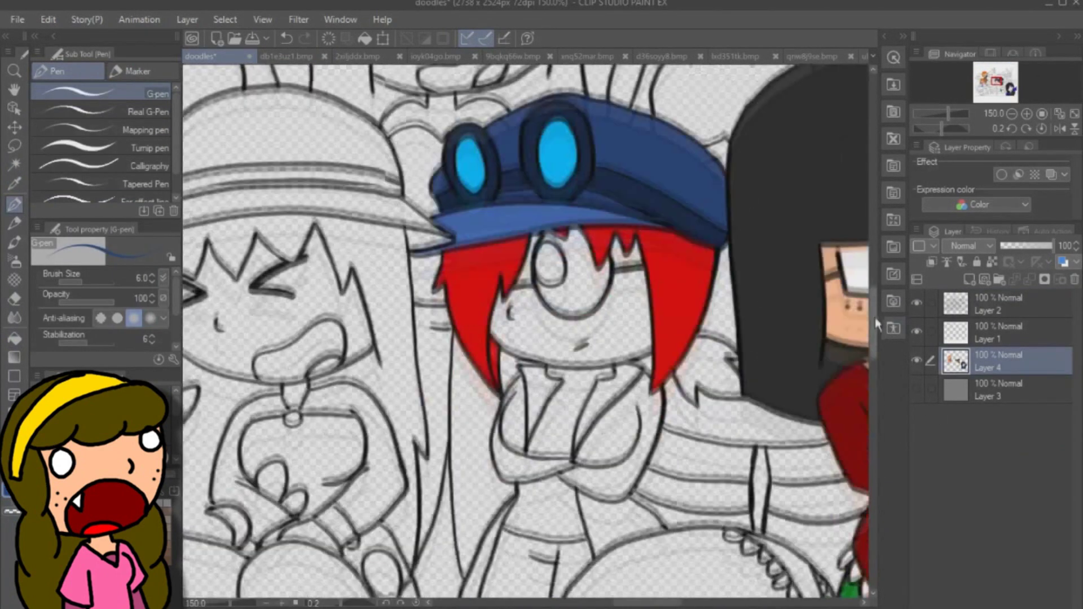
{"action": "left_click", "coordinate": [286, 57]}
{"action": "key", "text": "i"}
{"action": "left_click", "coordinate": [556, 313]}
{"action": "left_click", "coordinate": [214, 56]}
{"action": "key", "text": "g"}
{"action": "left_click", "coordinate": [522, 271]}
{"action": "left_click", "coordinate": [586, 353]}
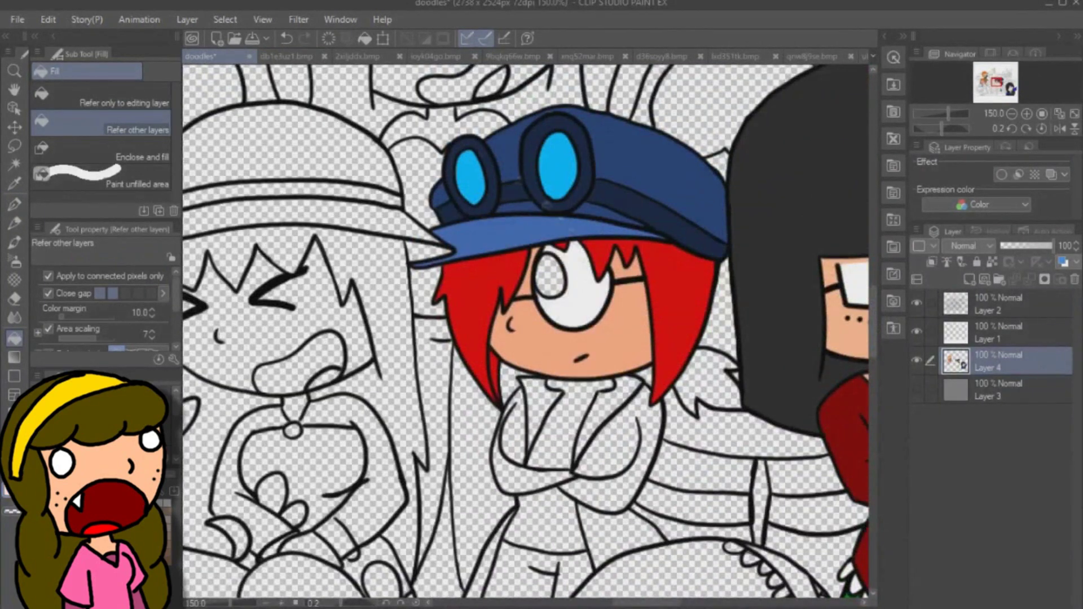
Sample the bright blue from the db1e3uz1.bmp reference and fill the red-haired character's iris with it.
{"action": "left_click", "coordinate": [285, 56]}
{"action": "key", "text": "i"}
{"action": "left_click", "coordinate": [214, 55]}
{"action": "key", "text": "g"}
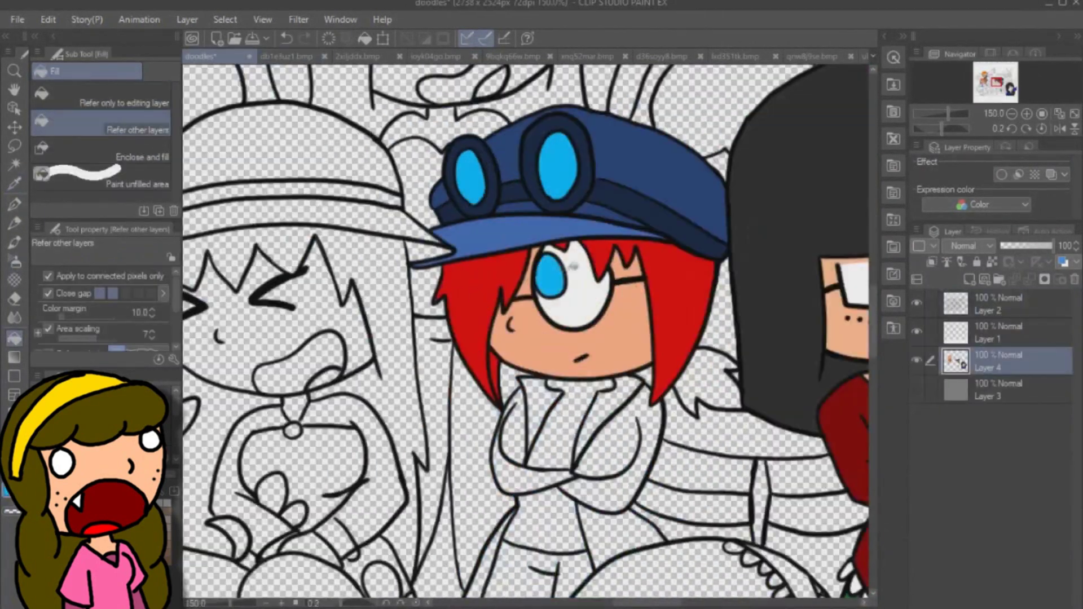
Dot red freckles beside the red-haired character's nose with the G-pen and fill her ponytail with red.
{"action": "key", "text": "p"}
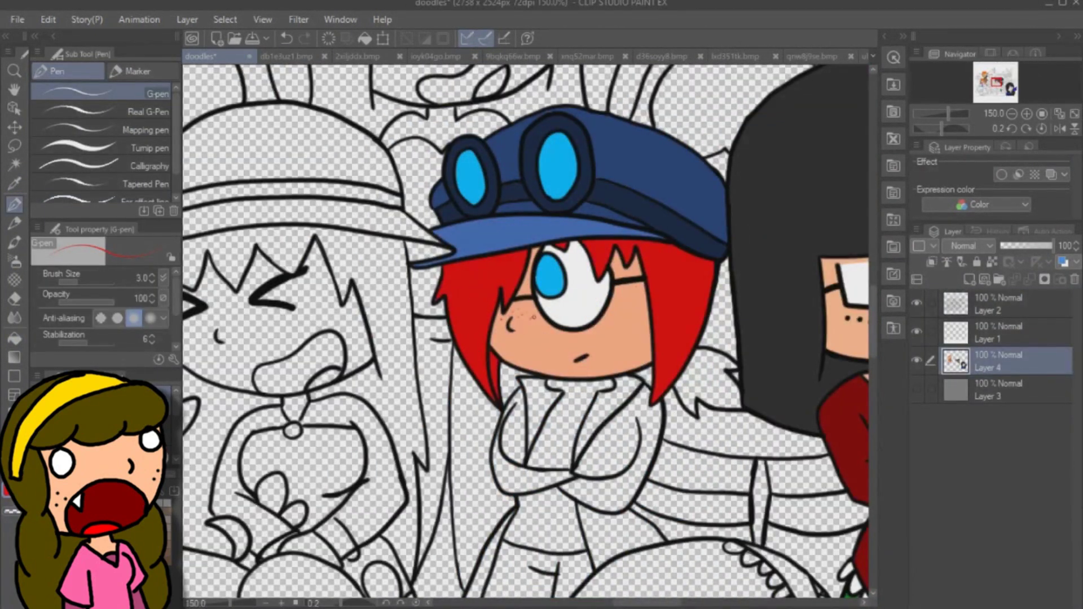
{"action": "left_click", "coordinate": [14, 337]}
{"action": "left_click", "coordinate": [704, 379]}
{"action": "key", "text": "p"}
{"action": "left_click_drag", "start_coordinate": [520, 327], "coordinate": [485, 291]}
Sample the slate blue from the reference and fill the red-haired character's turtleneck with it.
{"action": "left_click", "coordinate": [296, 57]}
{"action": "left_click", "coordinate": [544, 338], "text": "alt"}
{"action": "left_click", "coordinate": [214, 55]}
{"action": "key", "text": "g"}
{"action": "left_click", "coordinate": [550, 395]}
Sample the light blue from the reference and fill the red-haired character's open jacket with it.
{"action": "left_click", "coordinate": [286, 56]}
{"action": "left_click", "coordinate": [214, 55]}
{"action": "left_click", "coordinate": [514, 397]}
{"action": "scroll", "coordinate": [692, 441], "scroll_direction": "down", "scroll_amount": 1}
{"action": "left_click_drag", "start_coordinate": [692, 440], "coordinate": [706, 268]}
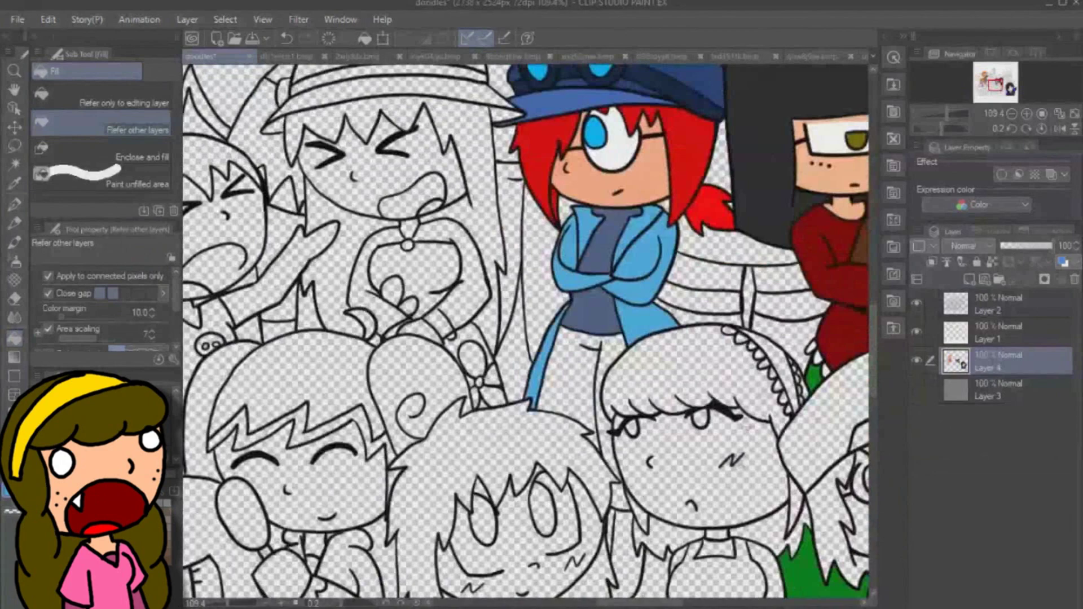
Sample the darker blue from the reference and fill the red-haired character's trousers, including the small leg section between the front characters' heads.
{"action": "scroll", "coordinate": [707, 267], "scroll_direction": "up", "scroll_amount": 2}
{"action": "left_click", "coordinate": [14, 204]}
{"action": "left_click", "coordinate": [287, 56]}
{"action": "left_click", "coordinate": [536, 536], "text": "alt"}
{"action": "left_click", "coordinate": [214, 56]}
{"action": "key", "text": "g"}
{"action": "left_click", "coordinate": [437, 474]}
{"action": "scroll", "coordinate": [437, 473], "scroll_direction": "down", "scroll_amount": 2}
{"action": "left_click_drag", "start_coordinate": [499, 586], "coordinate": [520, 405]}
{"action": "scroll", "coordinate": [520, 405], "scroll_direction": "up", "scroll_amount": 3}
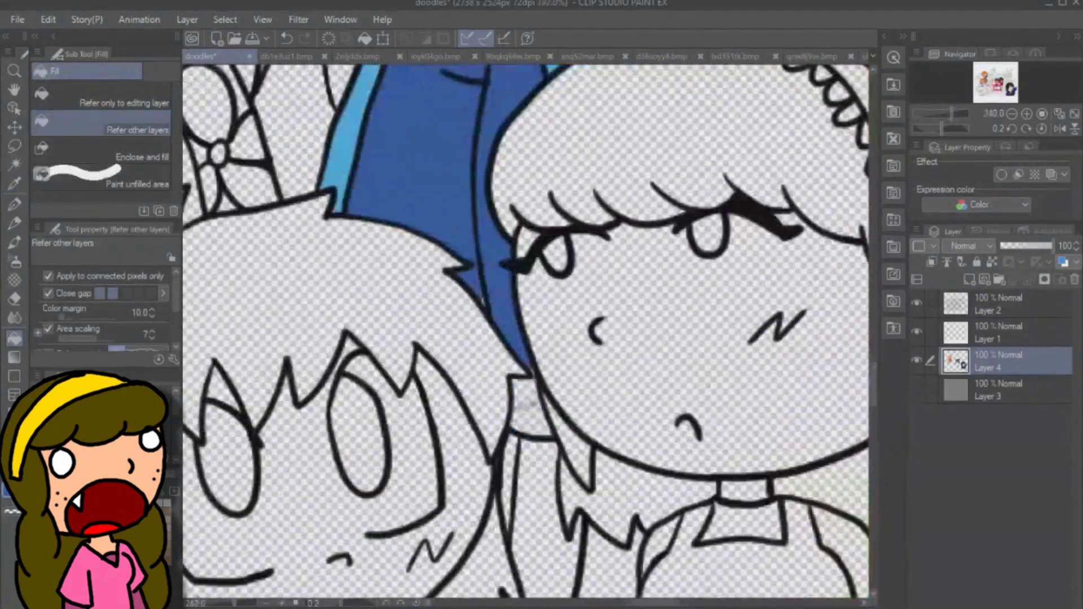
{"action": "left_click", "coordinate": [530, 406]}
{"action": "key", "text": "p"}
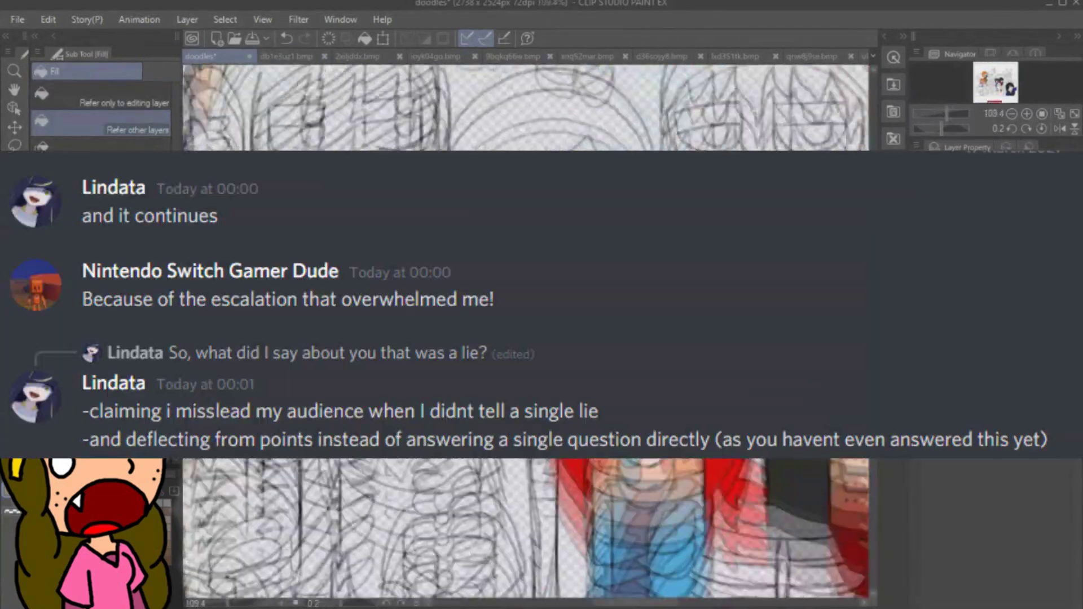
Close the db1e3uz1.bmp reference image.
{"action": "left_click", "coordinate": [305, 57]}
{"action": "left_click", "coordinate": [324, 57]}
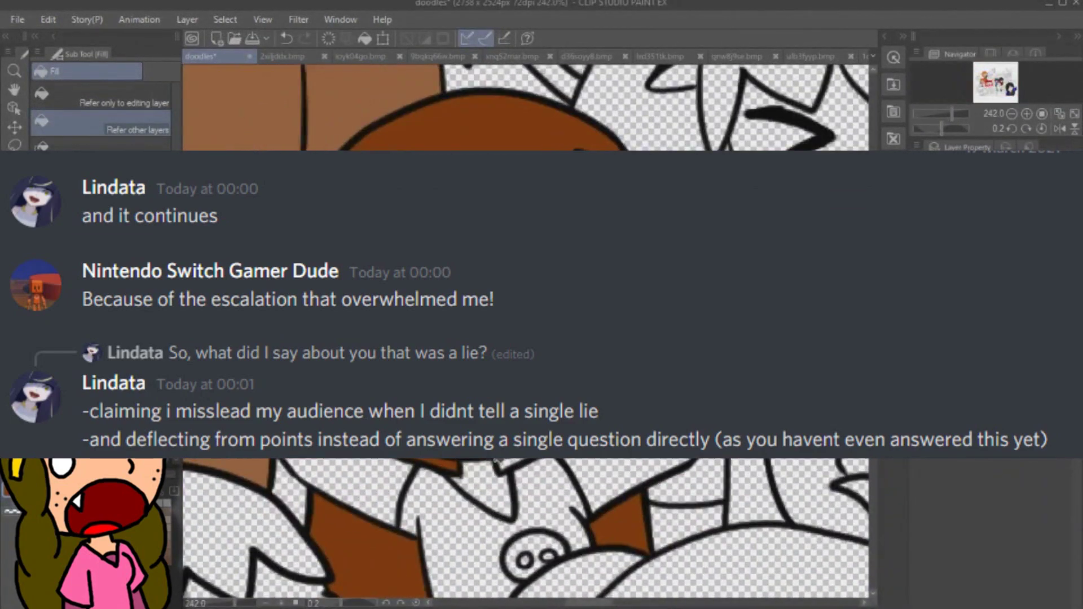
{"action": "key", "text": "p"}
{"action": "scroll", "coordinate": [652, 521], "scroll_direction": "down", "scroll_amount": 1}
Sample the skin colour from the brown-haired girl's reference and fill the shouting girl's face and raised arms with it.
{"action": "left_click", "coordinate": [282, 56]}
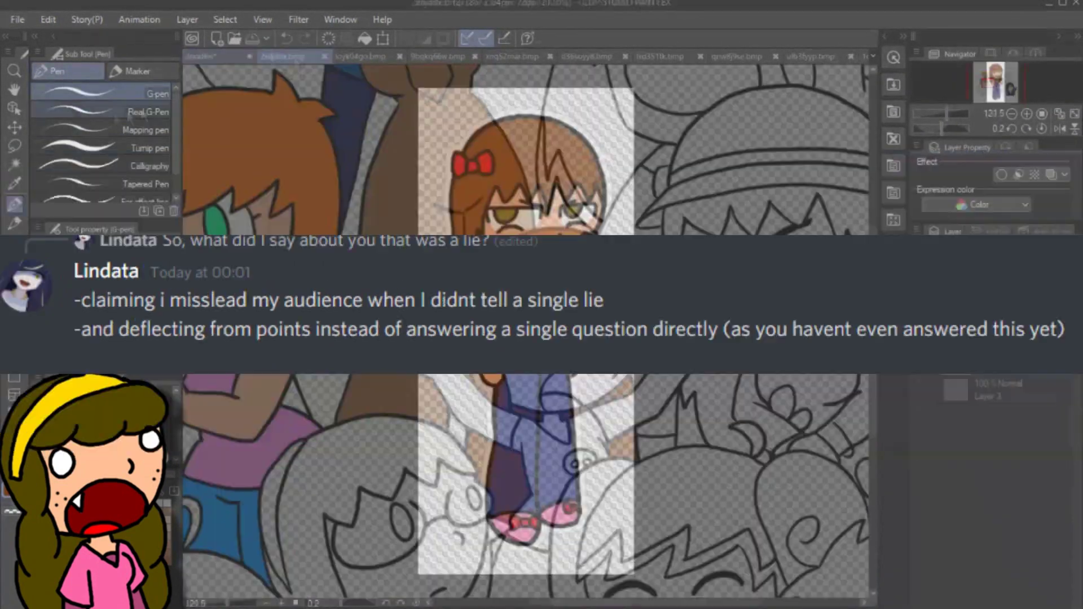
{"action": "key", "text": "i"}
{"action": "left_click", "coordinate": [519, 186]}
{"action": "left_click", "coordinate": [212, 56]}
{"action": "key", "text": "g"}
{"action": "left_click", "coordinate": [491, 423]}
{"action": "left_click", "coordinate": [676, 429]}
{"action": "scroll", "coordinate": [429, 447], "scroll_direction": "down", "scroll_amount": 4}
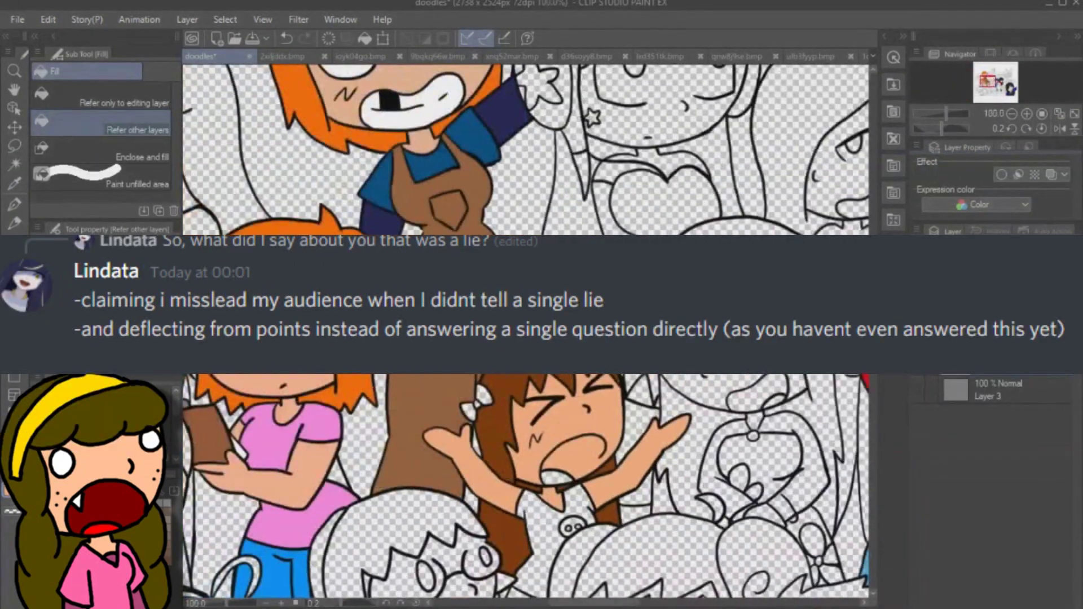
Fill the shouting girl's hair bow and tongue with the red from the reference.
{"action": "scroll", "coordinate": [429, 447], "scroll_direction": "up", "scroll_amount": 5}
{"action": "key", "text": "p"}
{"action": "scroll", "coordinate": [372, 454], "scroll_direction": "down", "scroll_amount": 4}
{"action": "key", "text": "g"}
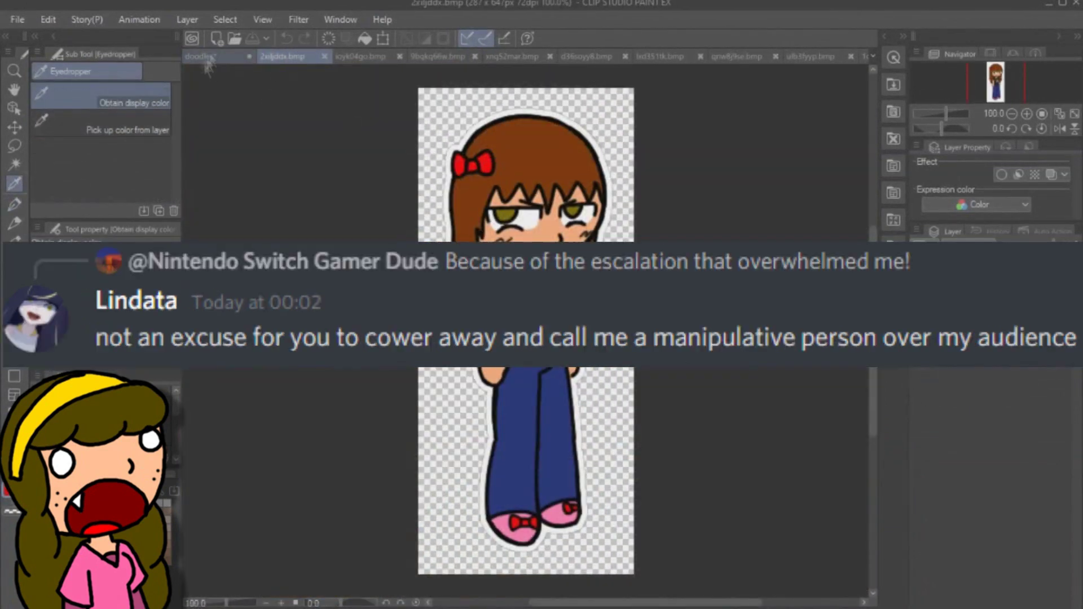
{"action": "scroll", "coordinate": [372, 453], "scroll_direction": "up", "scroll_amount": 4}
Close the gap at the edge of the shouting girl's mouth with a dark red pen line and fill the mouth with dark red.
{"action": "key", "text": "p"}
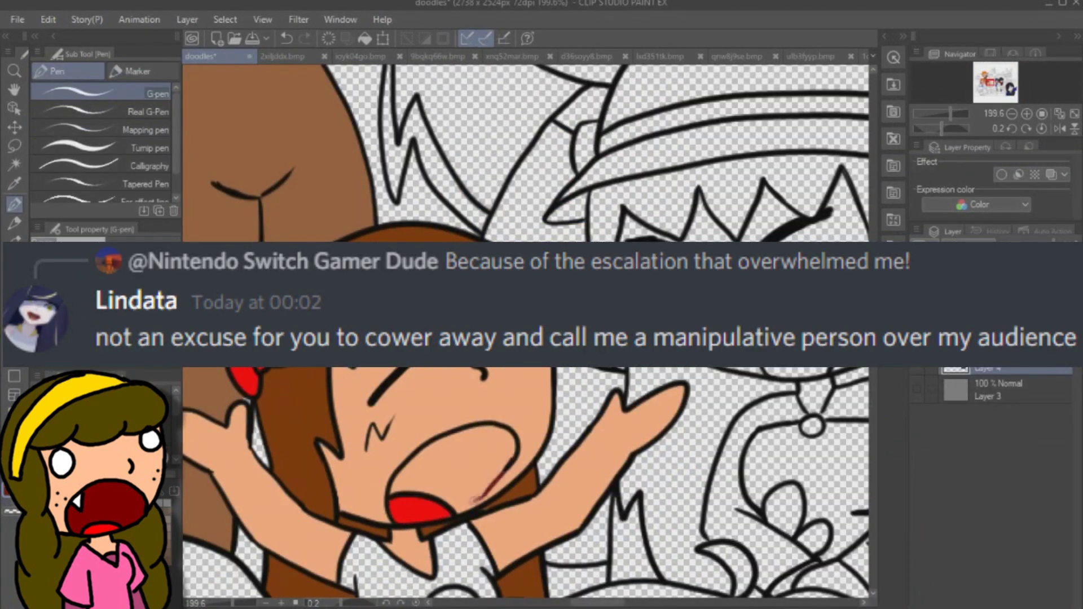
{"action": "key", "text": "g"}
{"action": "left_click", "coordinate": [451, 466]}
{"action": "key", "text": "p"}
{"action": "scroll", "coordinate": [474, 474], "scroll_direction": "down", "scroll_amount": 4}
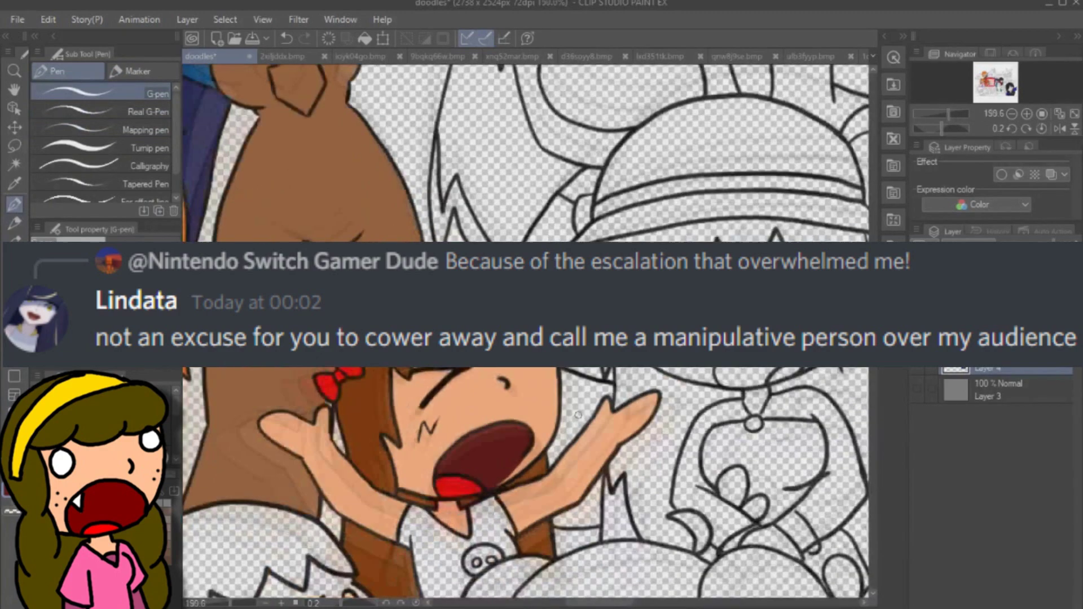
{"action": "scroll", "coordinate": [474, 473], "scroll_direction": "up", "scroll_amount": 4}
{"action": "scroll", "coordinate": [525, 429], "scroll_direction": "down", "scroll_amount": 3}
{"action": "scroll", "coordinate": [649, 226], "scroll_direction": "up", "scroll_amount": 3}
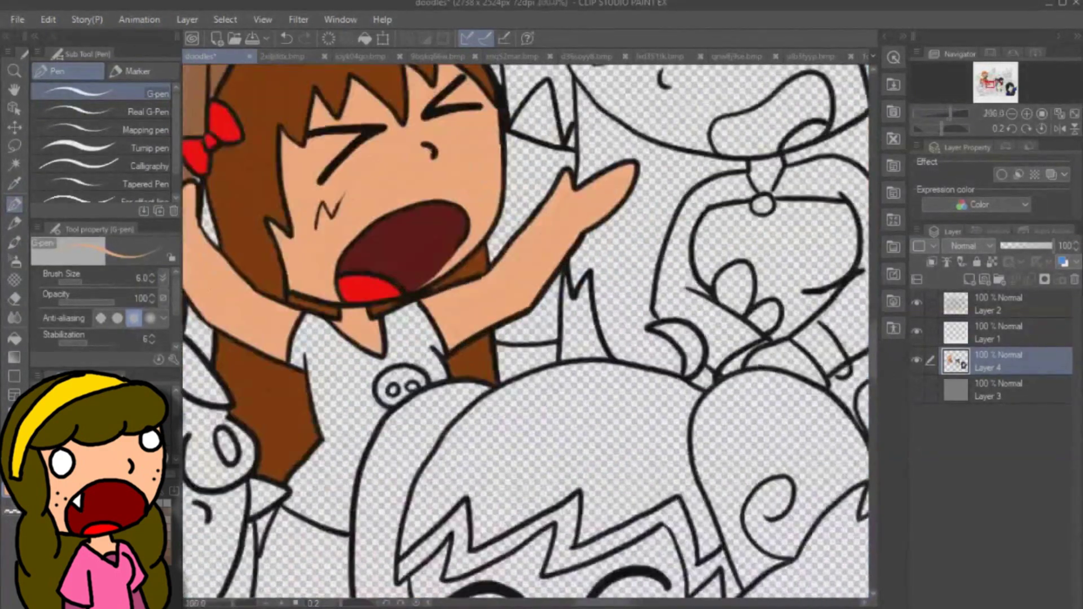
Sample the dark grey from the reference and fill the shouting girl's shirt and the skull emblem's eye sockets with it.
{"action": "key", "text": "g"}
{"action": "scroll", "coordinate": [399, 384], "scroll_direction": "up", "scroll_amount": 1}
{"action": "left_click", "coordinate": [282, 57]}
{"action": "left_click", "coordinate": [491, 304], "text": "alt"}
{"action": "left_click", "coordinate": [217, 57]}
{"action": "left_click", "coordinate": [361, 428]}
{"action": "left_click", "coordinate": [393, 391]}
{"action": "left_click", "coordinate": [415, 390]}
Draw a black zigzag blush mark on the shouting girl's other cheek and toggle the visibility of Layer 3 on and off.
{"action": "scroll", "coordinate": [382, 508], "scroll_direction": "down", "scroll_amount": 2}
{"action": "scroll", "coordinate": [382, 509], "scroll_direction": "down", "scroll_amount": 2}
{"action": "left_click_drag", "start_coordinate": [872, 276], "coordinate": [887, 347]}
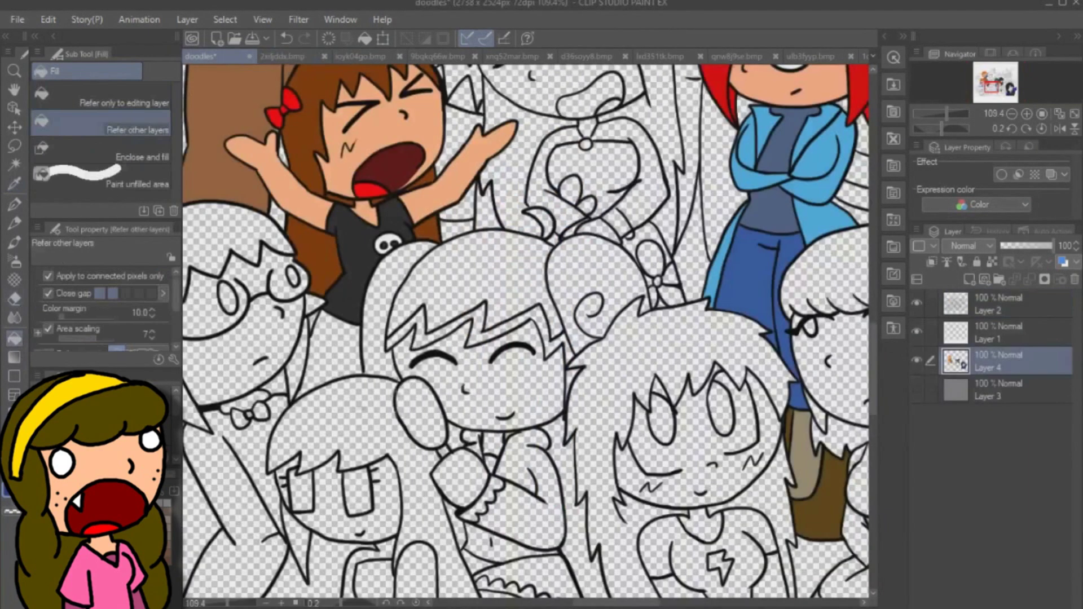
{"action": "left_click", "coordinate": [339, 345]}
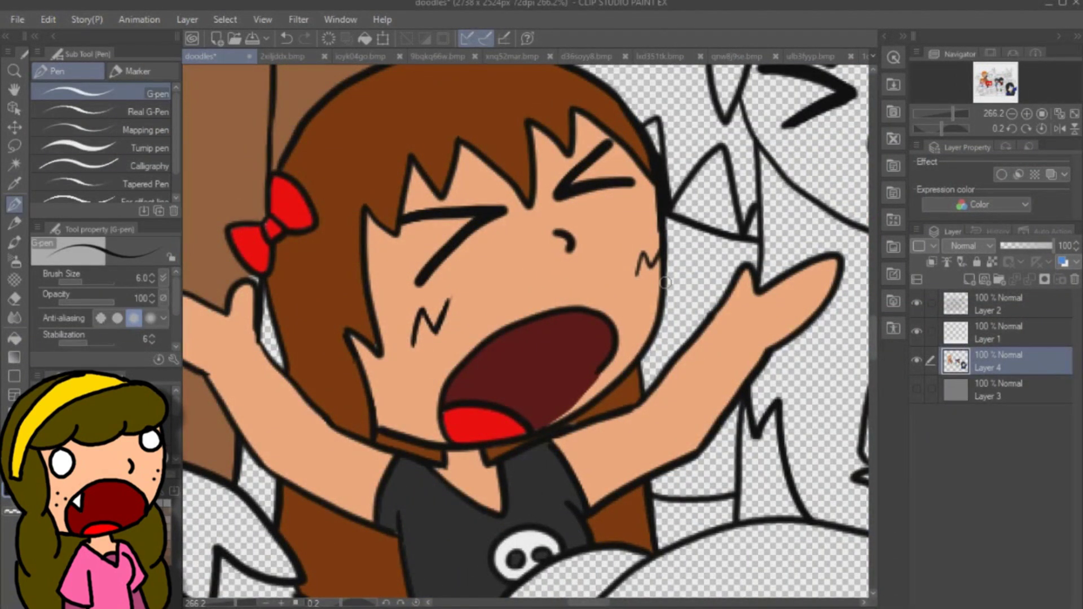
{"action": "left_click", "coordinate": [917, 386]}
{"action": "left_click", "coordinate": [917, 386]}
{"action": "scroll", "coordinate": [579, 380], "scroll_direction": "down", "scroll_amount": 8}
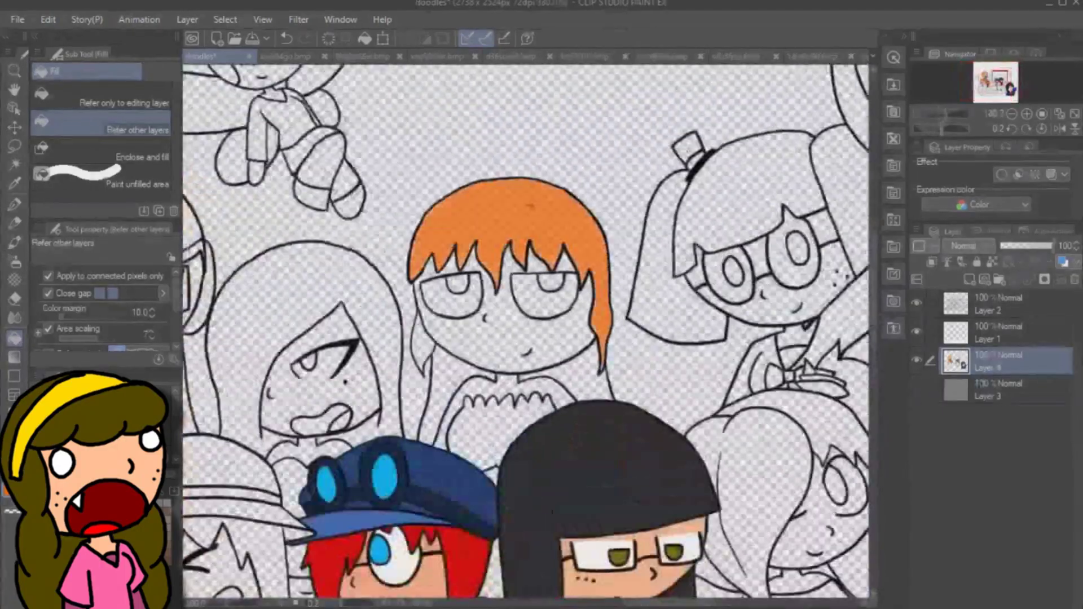
{"action": "scroll", "coordinate": [587, 372], "scroll_direction": "up", "scroll_amount": 3}
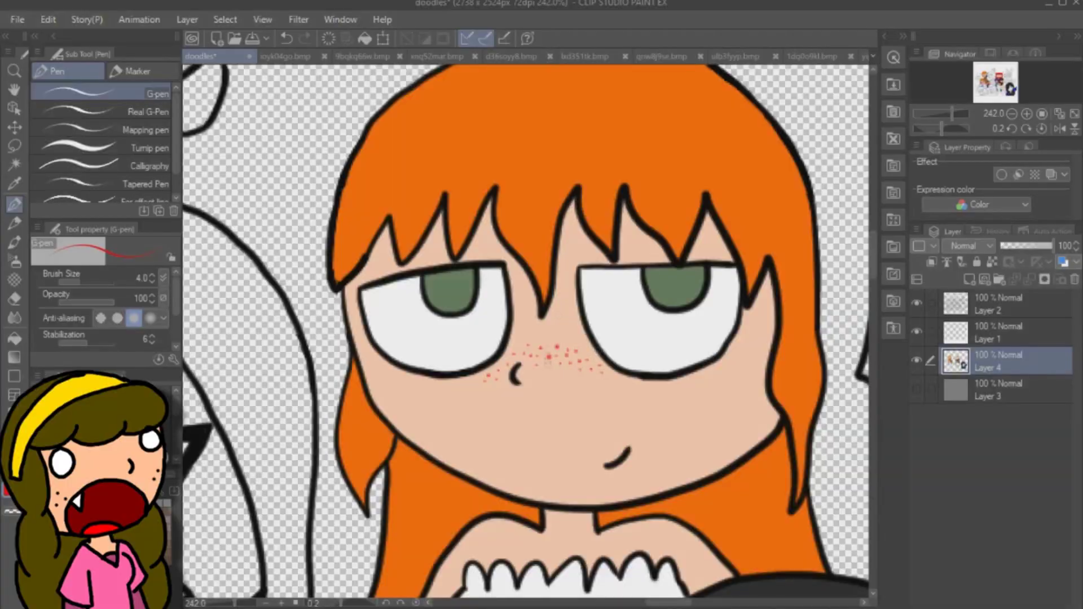
{"action": "scroll", "coordinate": [442, 451], "scroll_direction": "down", "scroll_amount": 5}
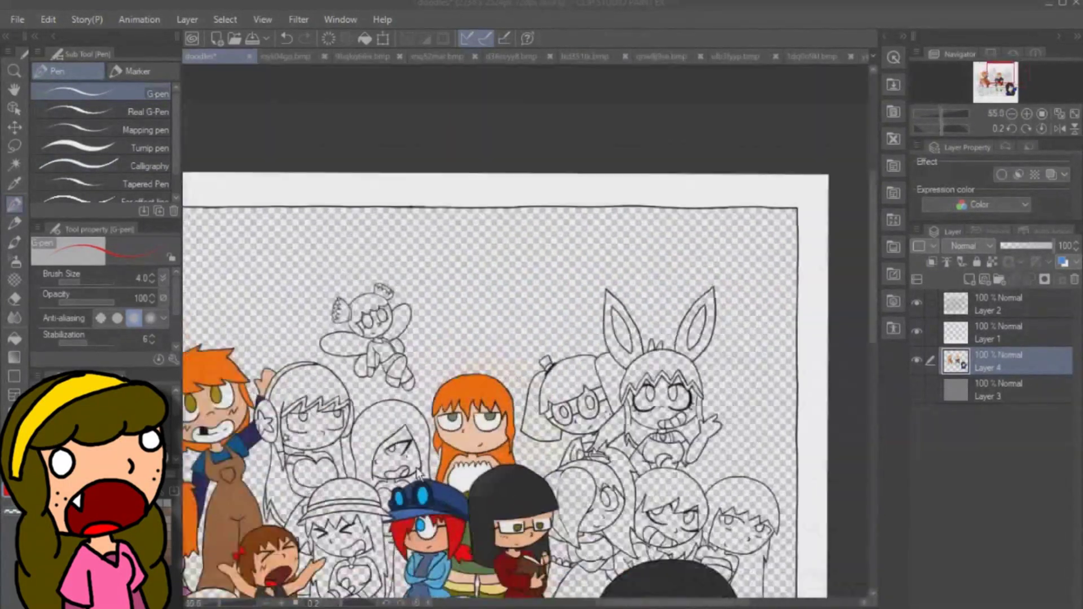
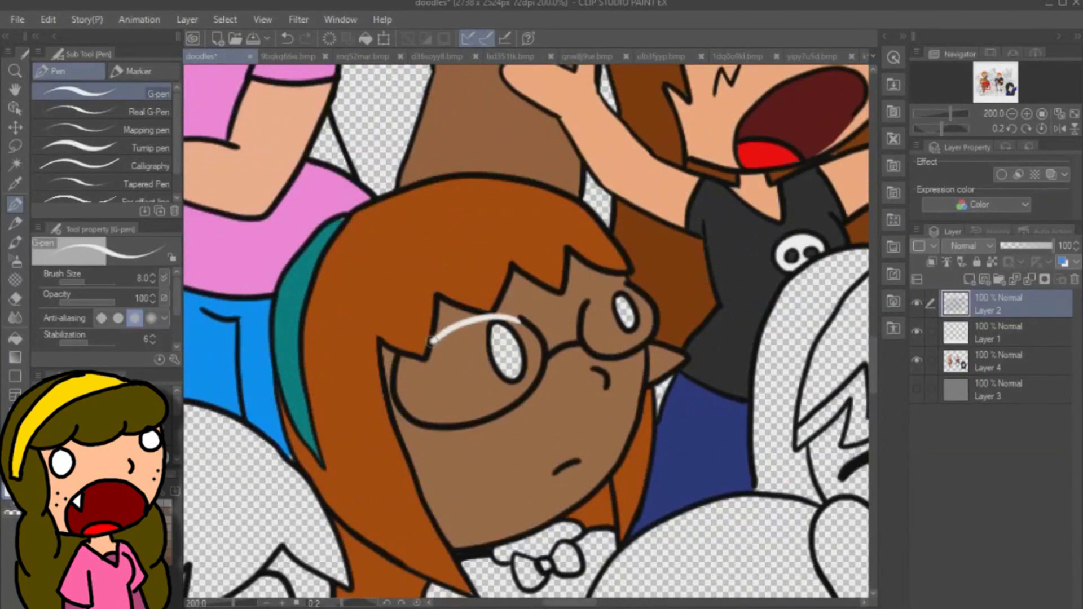
On Layer 4, paint white pen lines along the tops of the elf-eared character's glasses, fill the whites of both eyes and touch up the edges.
{"action": "left_click", "coordinate": [433, 340], "text": "ctrl+shift"}
{"action": "left_click_drag", "start_coordinate": [434, 339], "coordinate": [520, 320]}
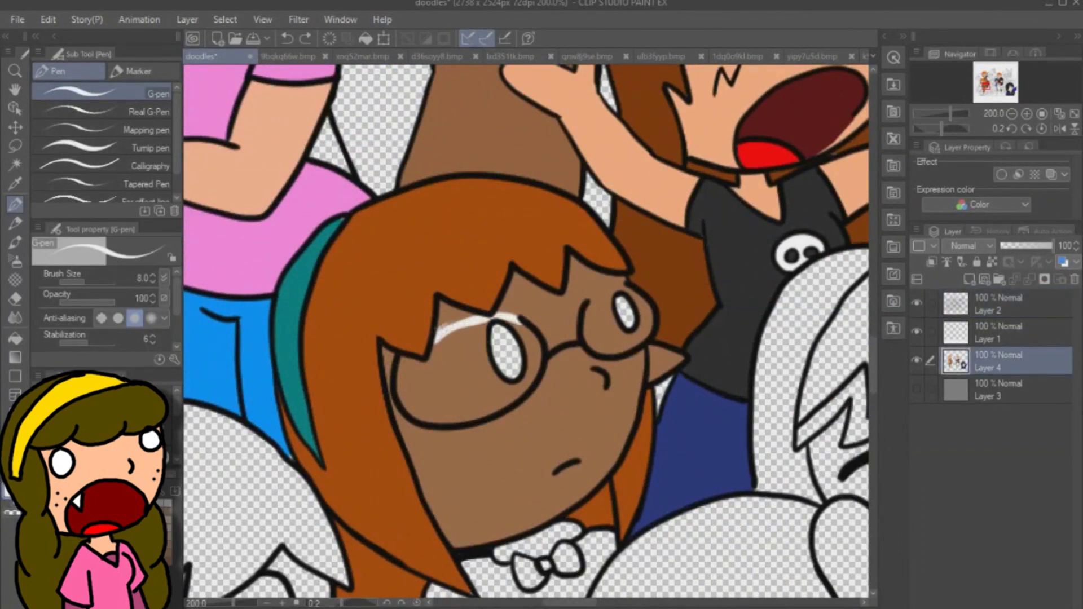
{"action": "left_click_drag", "start_coordinate": [620, 285], "coordinate": [588, 311]}
{"action": "left_click", "coordinate": [15, 338]}
{"action": "left_click", "coordinate": [451, 378]}
{"action": "left_click", "coordinate": [606, 333]}
{"action": "left_click", "coordinate": [15, 205]}
{"action": "left_click_drag", "start_coordinate": [438, 336], "coordinate": [511, 320]}
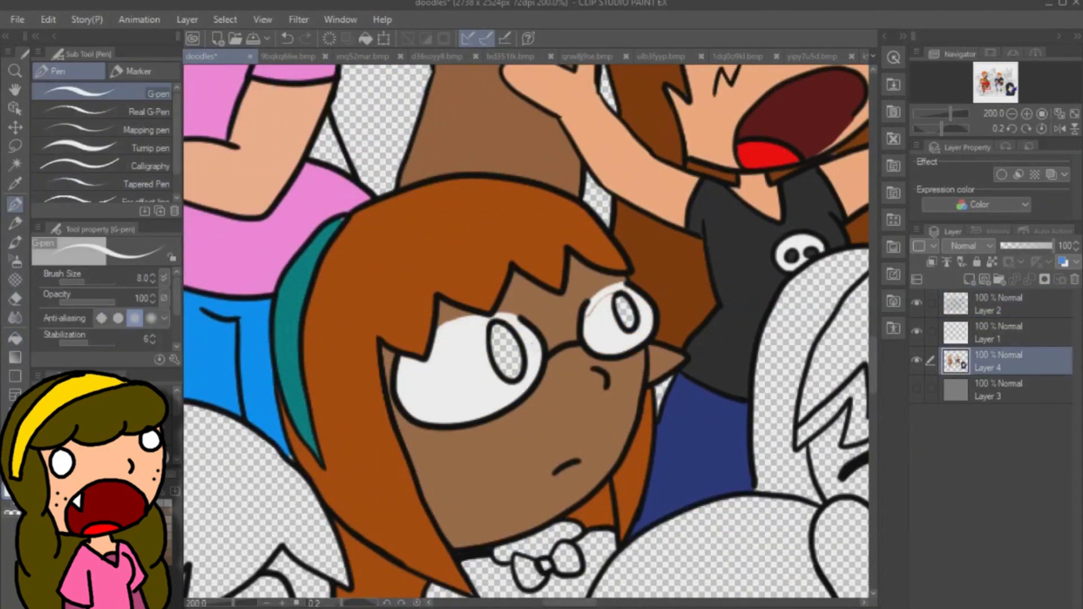
Sample the reddish brown from the 9bqkq66w.bmp reference and fill the elf-eared character's irises with it.
{"action": "left_click", "coordinate": [288, 56]}
{"action": "left_click", "coordinate": [506, 194], "text": "alt"}
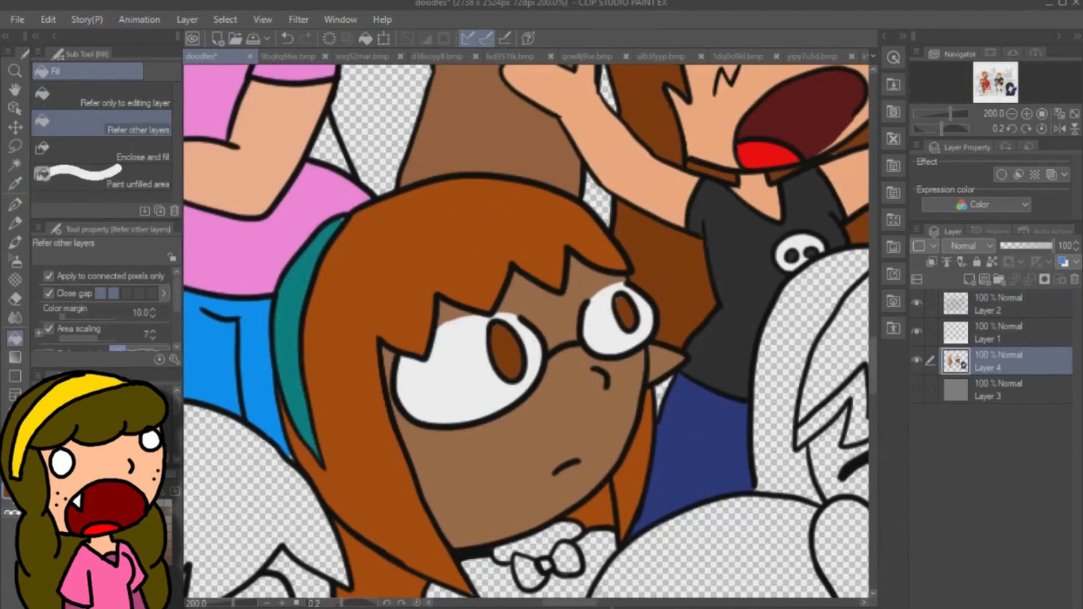
{"action": "key", "text": "p"}
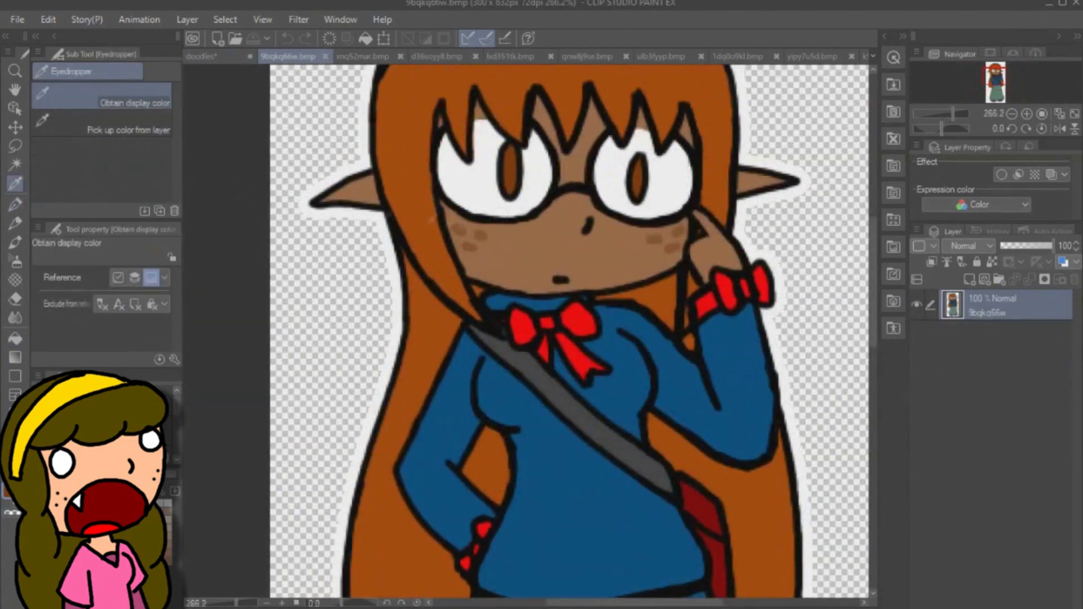
Paint freckles on the elf-eared character's cheeks with a 5 px G-pen in the brown from the reference.
{"action": "left_click", "coordinate": [217, 57]}
{"action": "key", "text": "p"}
{"action": "scroll", "coordinate": [363, 494], "scroll_direction": "up", "scroll_amount": 1}
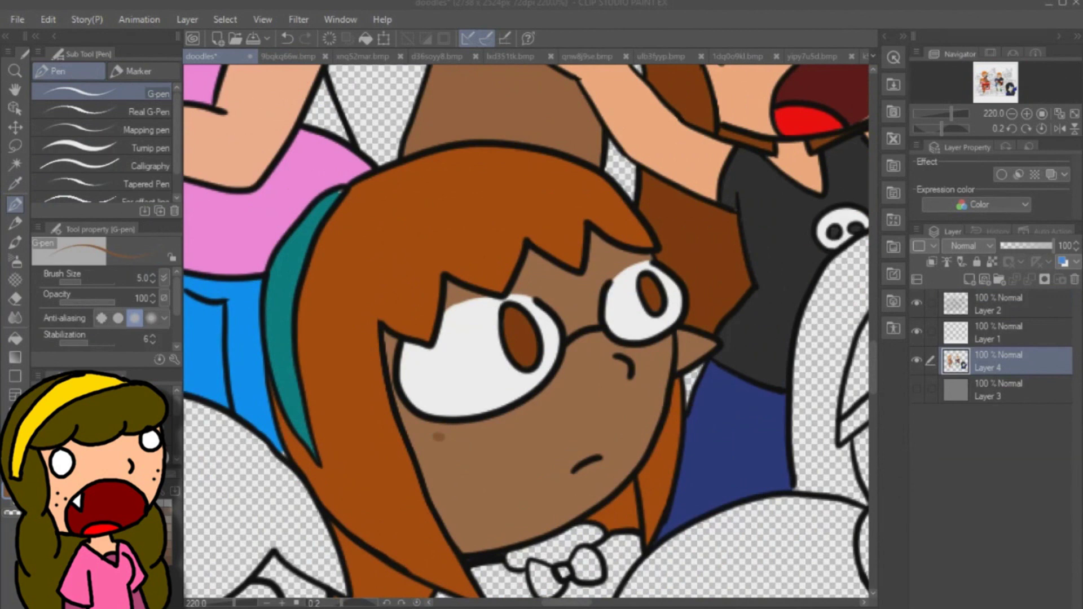
{"action": "left_click", "coordinate": [465, 435]}
{"action": "scroll", "coordinate": [525, 331], "scroll_direction": "down", "scroll_amount": 1}
Fill the face, arms and hands of the blonde character in the brown sunhat with the pale skin colour.
{"action": "left_click", "coordinate": [367, 291], "text": "alt"}
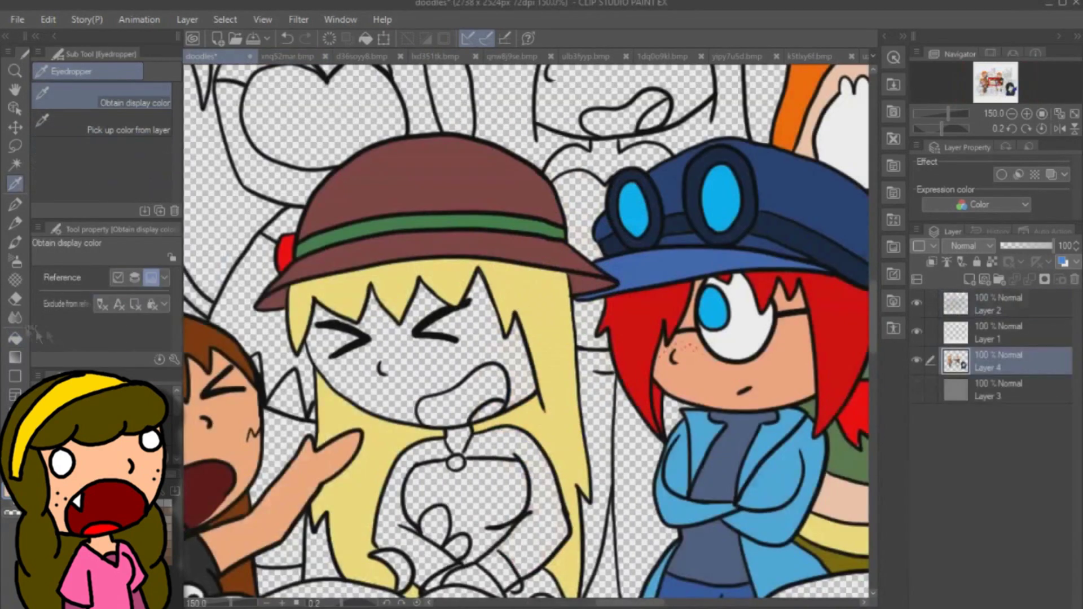
{"action": "left_click", "coordinate": [395, 355]}
{"action": "left_click", "coordinate": [508, 485]}
{"action": "left_click", "coordinate": [417, 497]}
{"action": "left_click", "coordinate": [441, 576]}
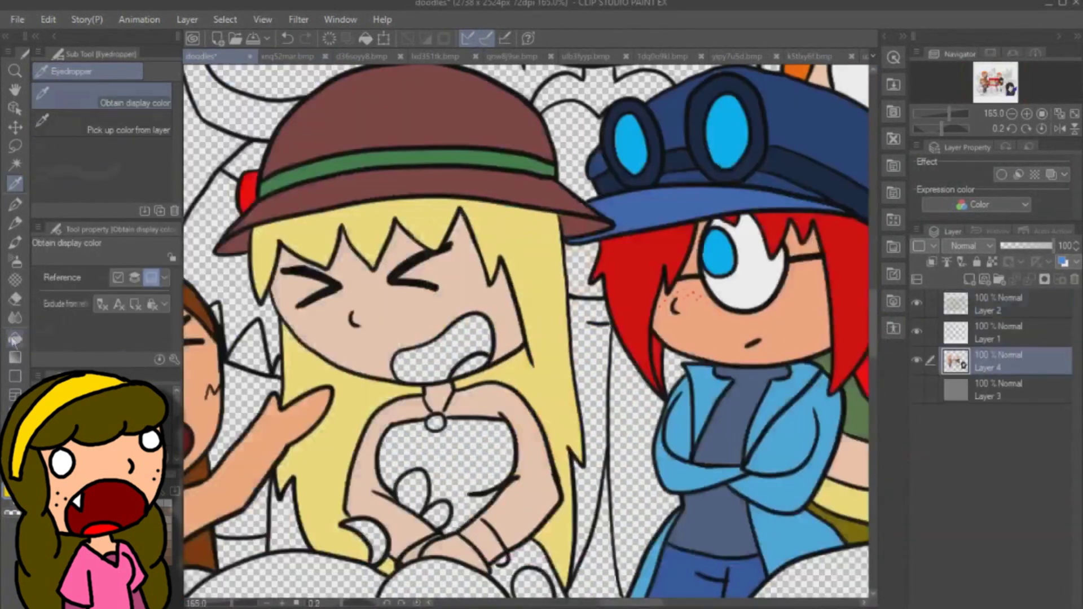
Fill the blonde sunhat character's dress with yellow, including the lower skirt section, and resample that yellow for pen touch-ups.
{"action": "left_click", "coordinate": [14, 341]}
{"action": "left_click", "coordinate": [451, 452]}
{"action": "left_click", "coordinate": [523, 555]}
{"action": "left_click_drag", "start_coordinate": [523, 564], "coordinate": [499, 391]}
{"action": "scroll", "coordinate": [497, 429], "scroll_direction": "up", "scroll_amount": 3}
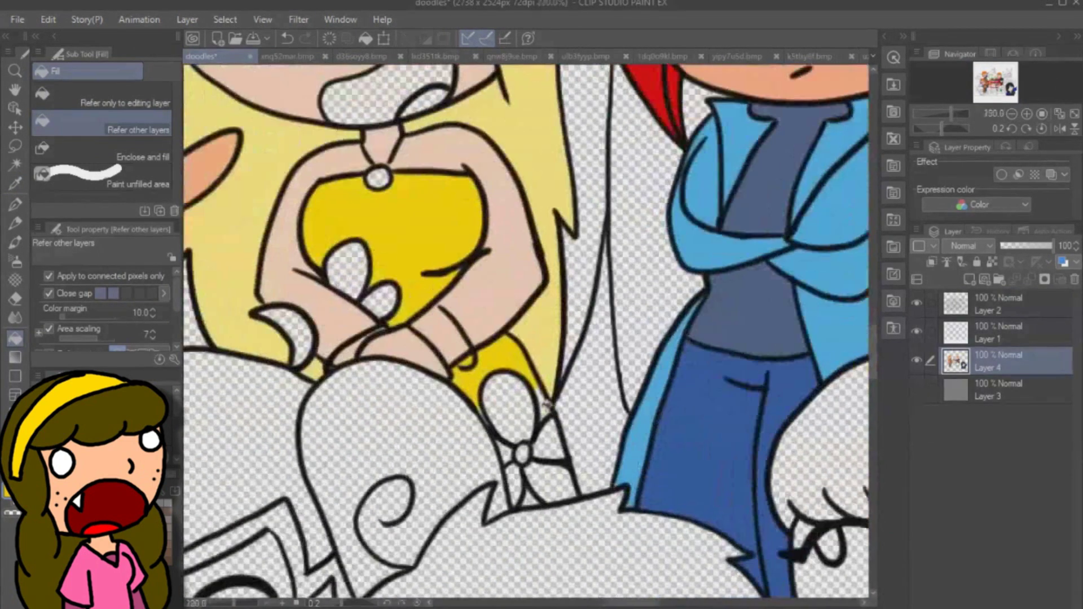
{"action": "key", "text": "p"}
{"action": "left_click", "coordinate": [424, 316], "text": "alt"}
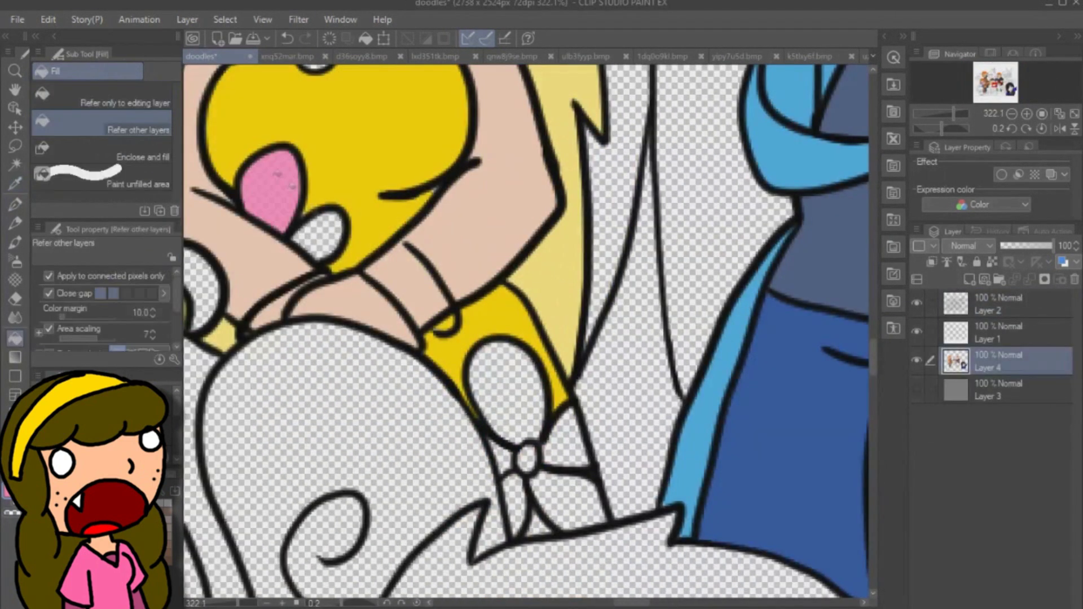
Fill the flower petals on the blonde sunhat character's yellow dress with pink.
{"action": "left_click", "coordinate": [496, 395]}
{"action": "left_click", "coordinate": [316, 234]}
{"action": "left_click", "coordinate": [563, 437]}
{"action": "left_click", "coordinate": [513, 497]}
{"action": "left_click", "coordinate": [566, 499]}
Fill the blonde sunhat character's open mouth with dark brown and her tongue with red.
{"action": "key", "text": "g"}
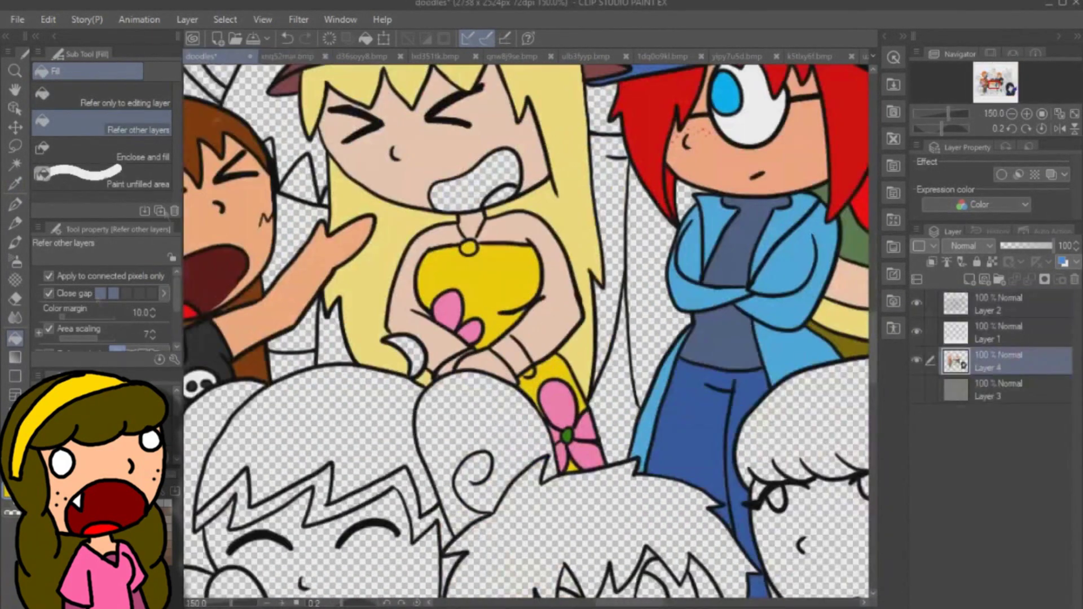
{"action": "left_click", "coordinate": [473, 180]}
{"action": "left_click", "coordinate": [496, 195]}
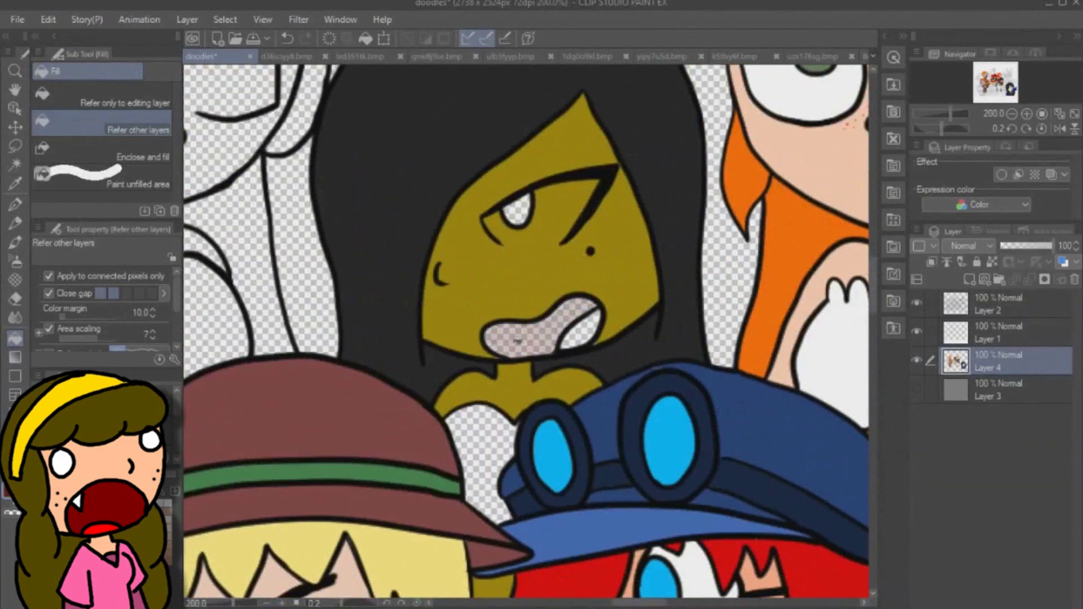
Sample the olive skin colour from the black-haired character's face for touch-ups with the G-pen.
{"action": "left_click", "coordinate": [15, 183]}
{"action": "left_click", "coordinate": [481, 287]}
{"action": "left_click", "coordinate": [15, 204]}
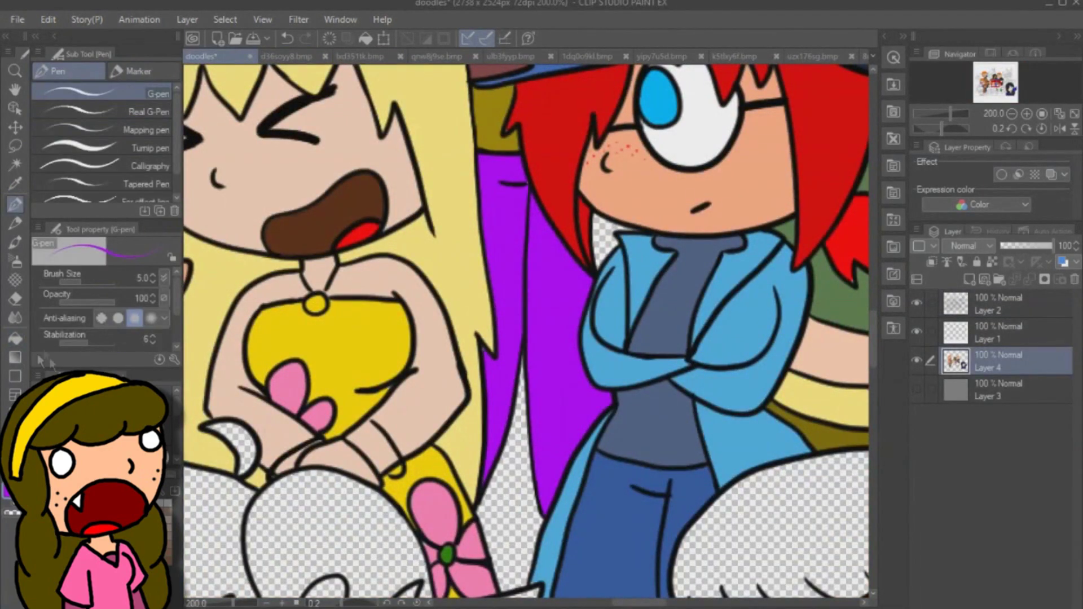
Fill the leftover gap between the red-haired character's hair and jacket collar with the purple of the clothing behind.
{"action": "left_click", "coordinate": [16, 339]}
{"action": "left_click", "coordinate": [602, 237]}
{"action": "left_click", "coordinate": [15, 204]}
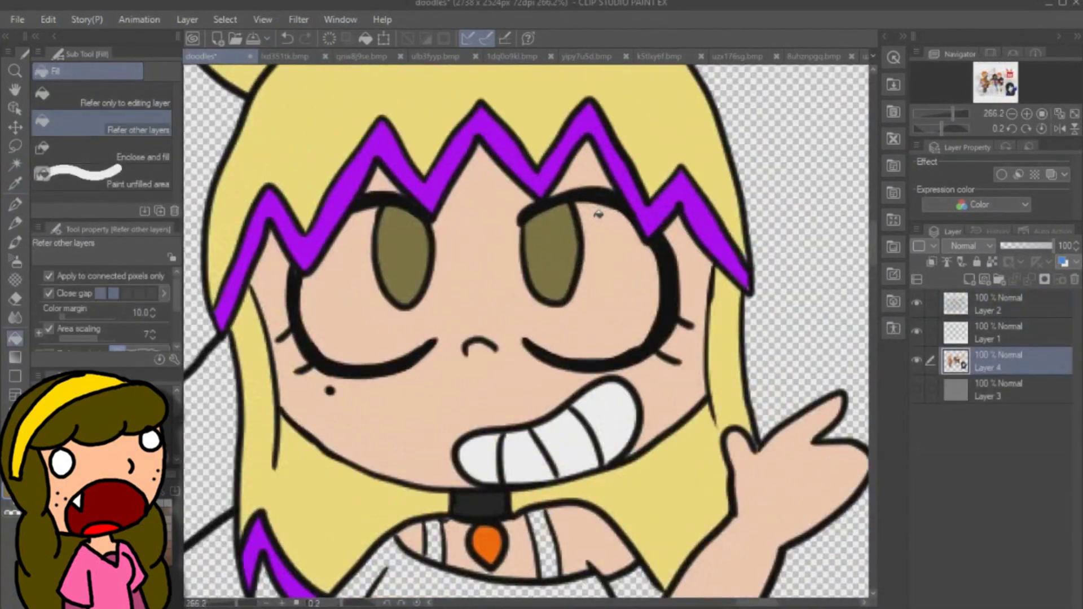
Paint the remaining hair gaps of the golden-haired character gold with a 5 px G-pen, including the strip behind the frilled headband.
{"action": "key", "text": "p"}
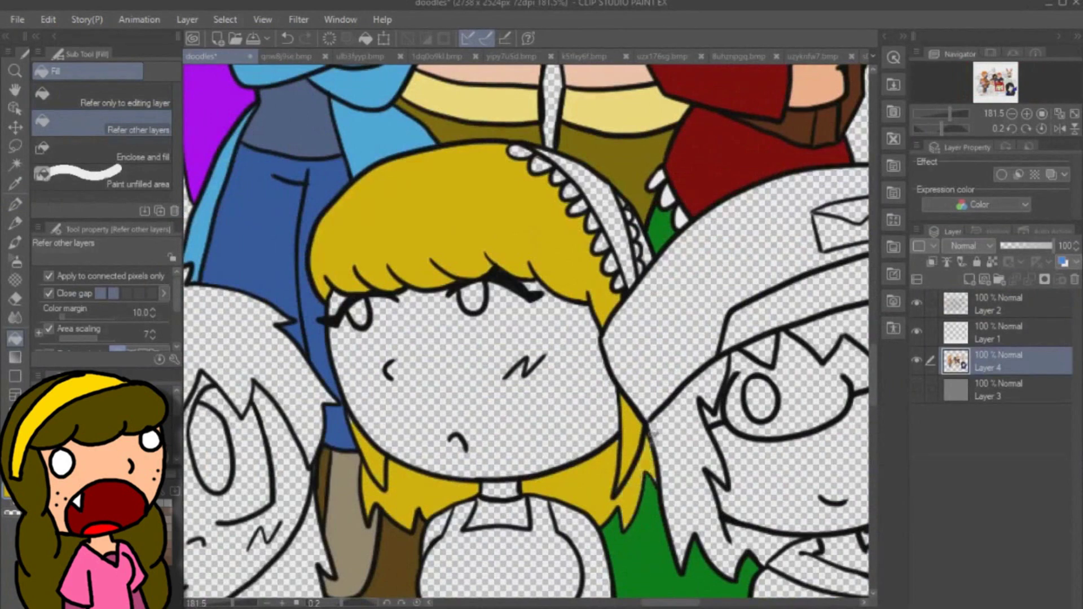
{"action": "scroll", "coordinate": [651, 450], "scroll_direction": "up", "scroll_amount": 1}
{"action": "key", "text": "p"}
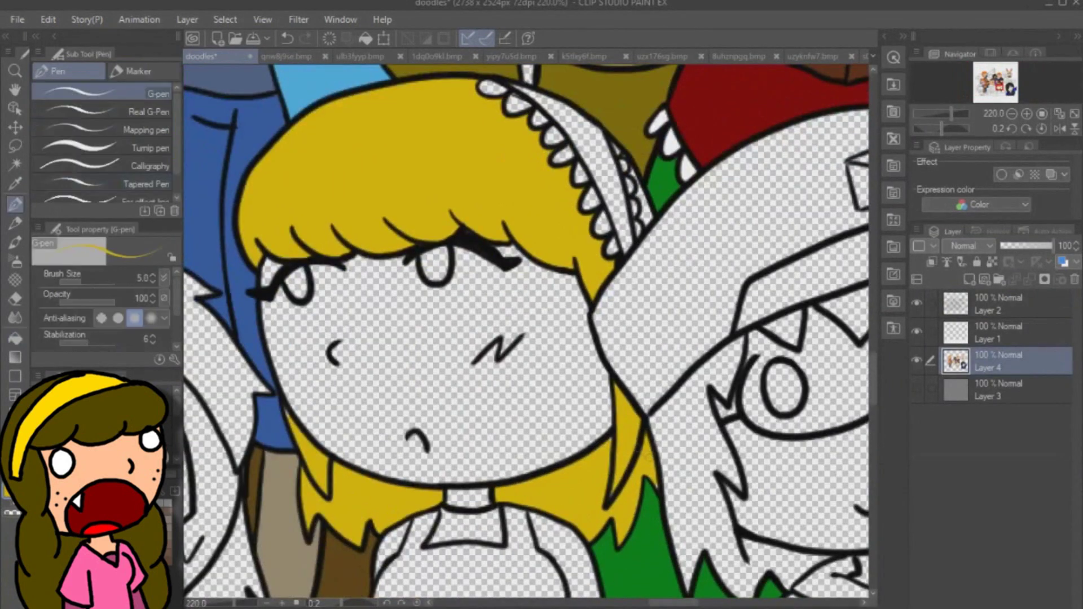
{"action": "left_click_drag", "start_coordinate": [873, 373], "coordinate": [872, 359]}
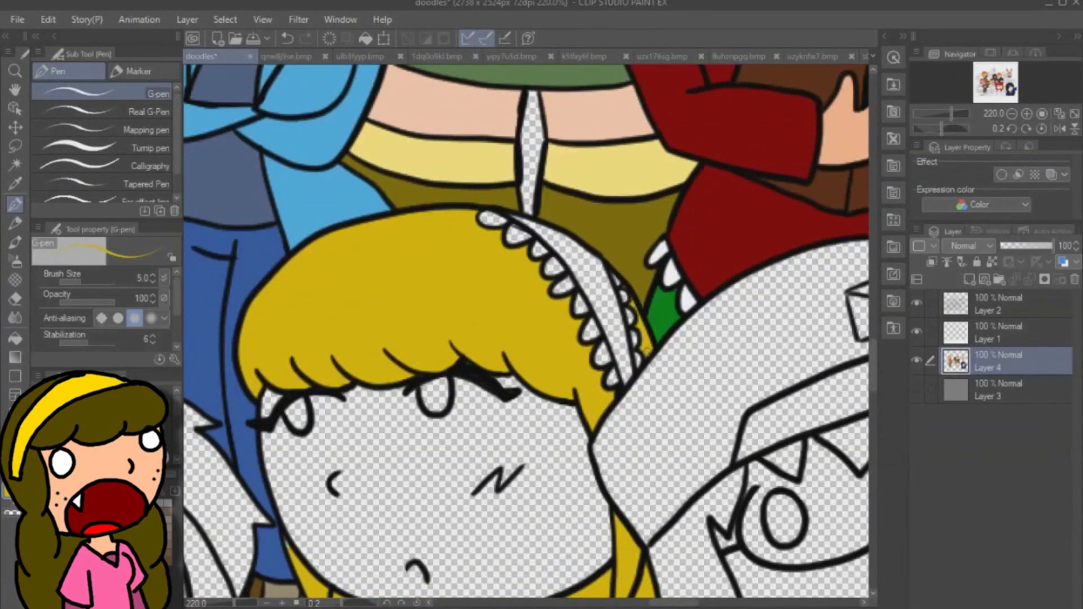
{"action": "key", "text": "g"}
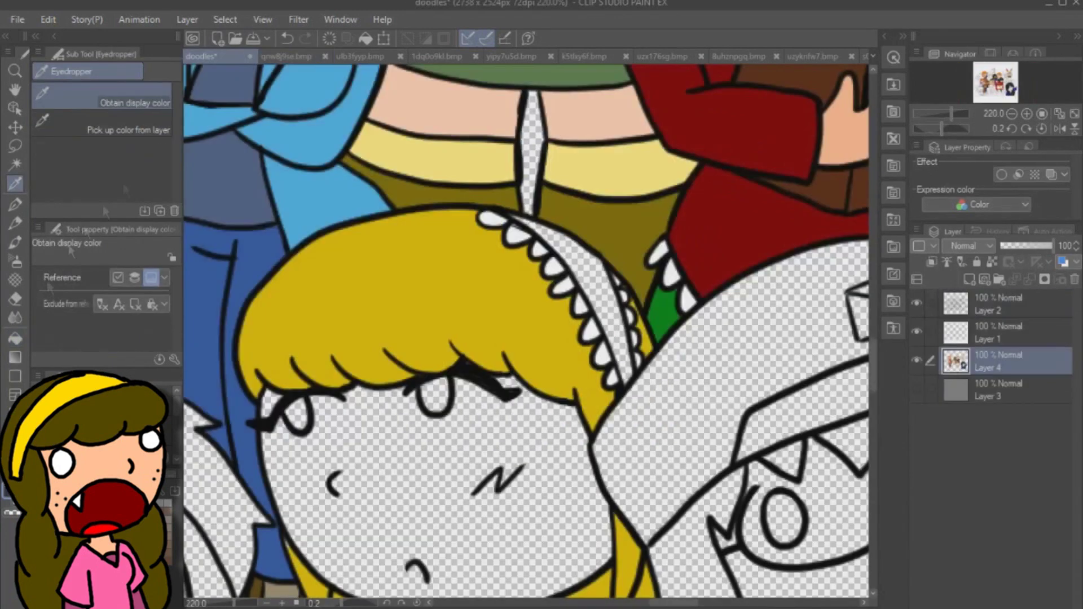
Fill the golden-haired character's headband dark grey and her face with pale skin colour.
{"action": "key", "text": "g"}
{"action": "left_click", "coordinate": [606, 304]}
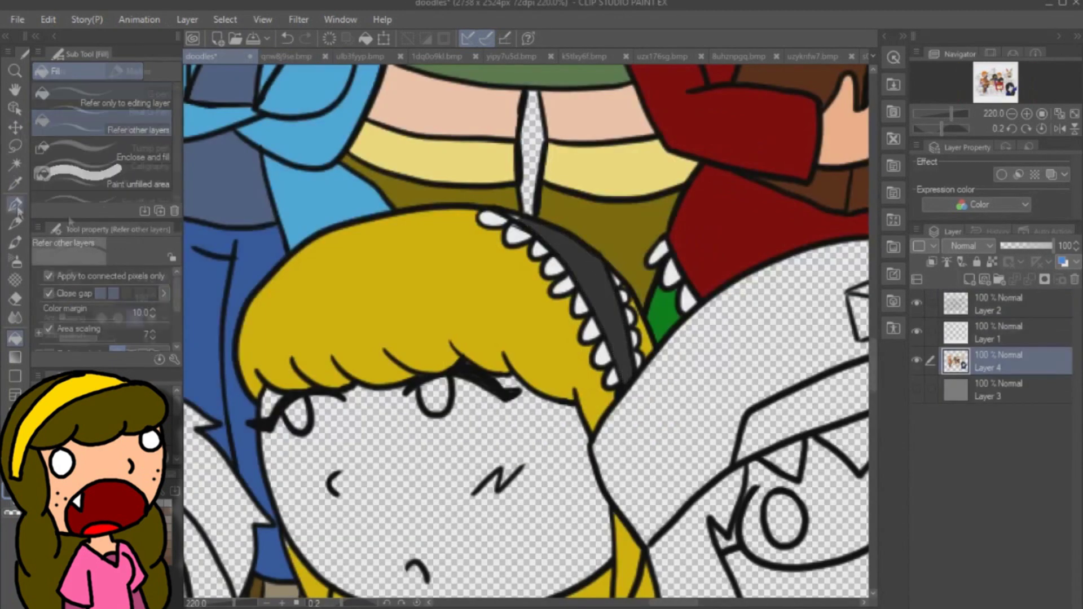
{"action": "key", "text": "p"}
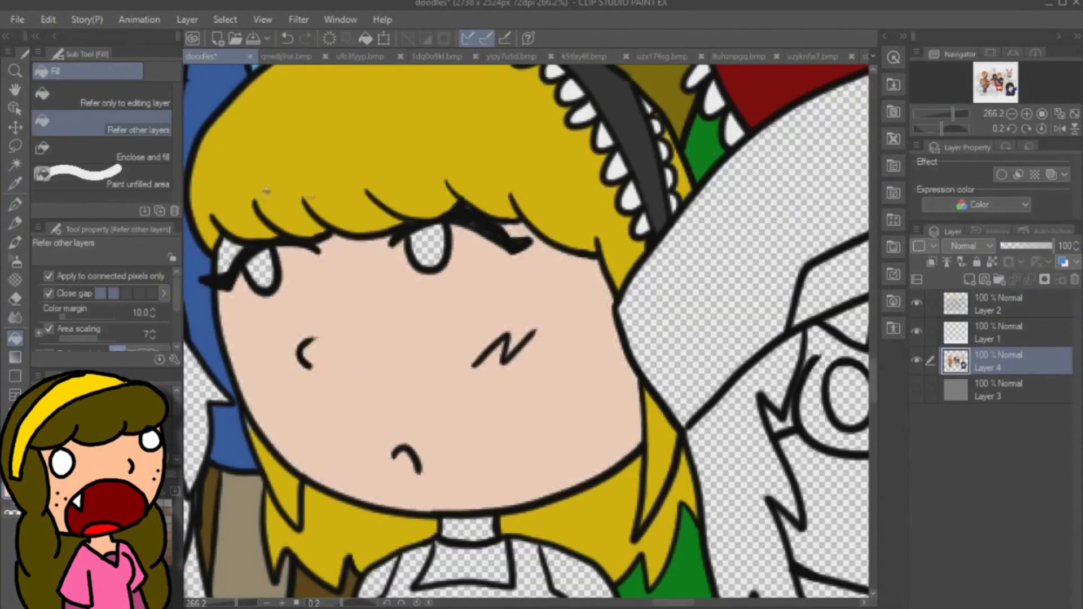
Outline the golden-haired character's eye whites with a 5 px G-pen, fill them white and colour the irises green.
{"action": "left_click", "coordinate": [15, 210]}
{"action": "left_click_drag", "start_coordinate": [227, 287], "coordinate": [314, 257]}
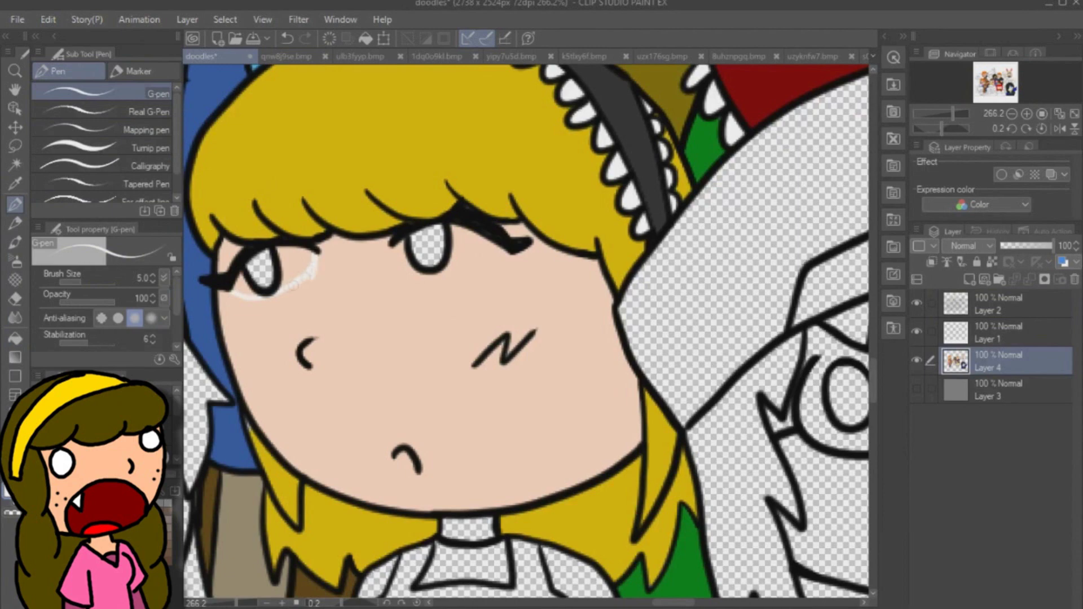
{"action": "left_click", "coordinate": [15, 339]}
{"action": "left_click", "coordinate": [296, 268]}
{"action": "left_click", "coordinate": [239, 284]}
{"action": "left_click", "coordinate": [468, 254]}
{"action": "left_click", "coordinate": [15, 204]}
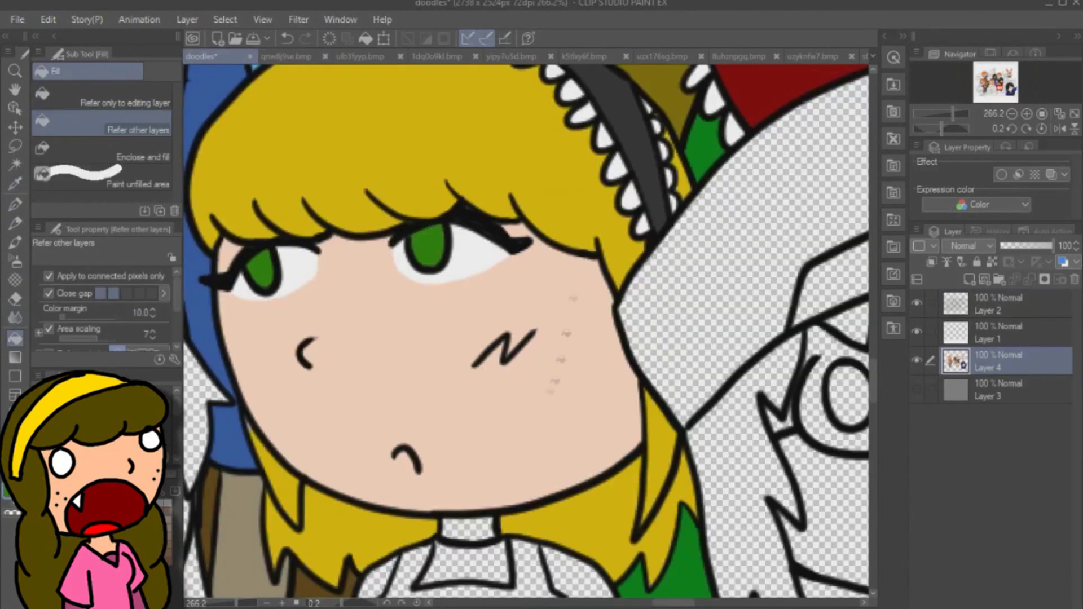
Fill the maid character's apron white and her dress and sleeves dark grey.
{"action": "left_click", "coordinate": [534, 504]}
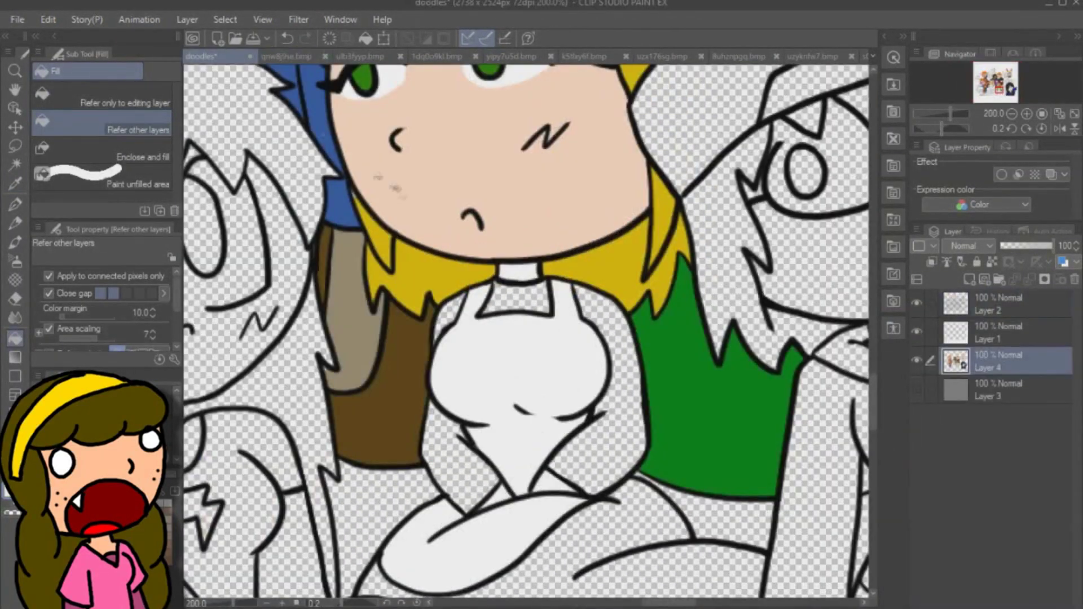
{"action": "left_click", "coordinate": [450, 308]}
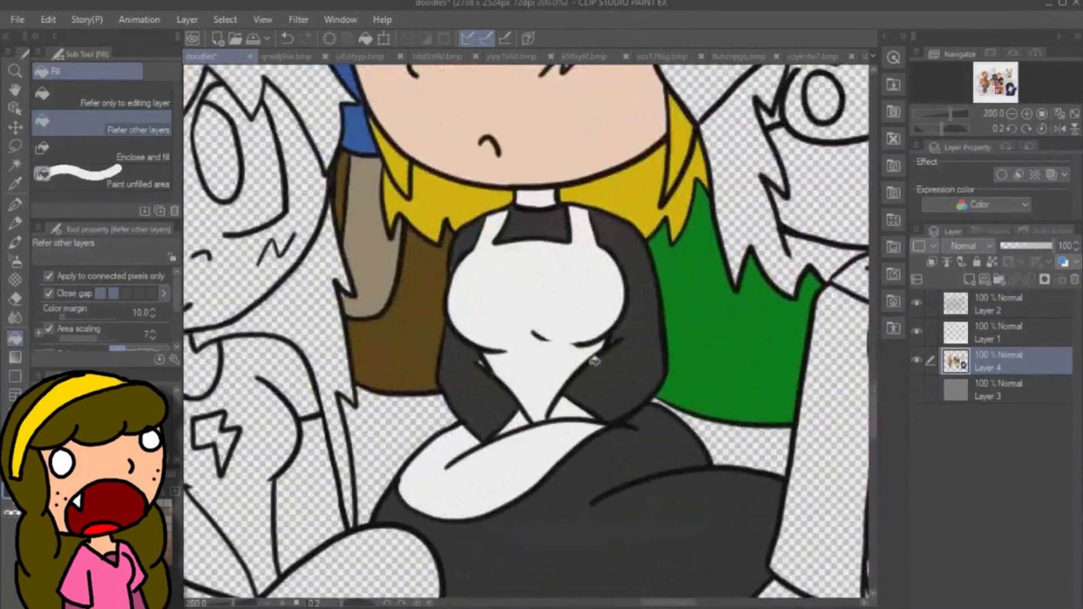
{"action": "key", "text": "p"}
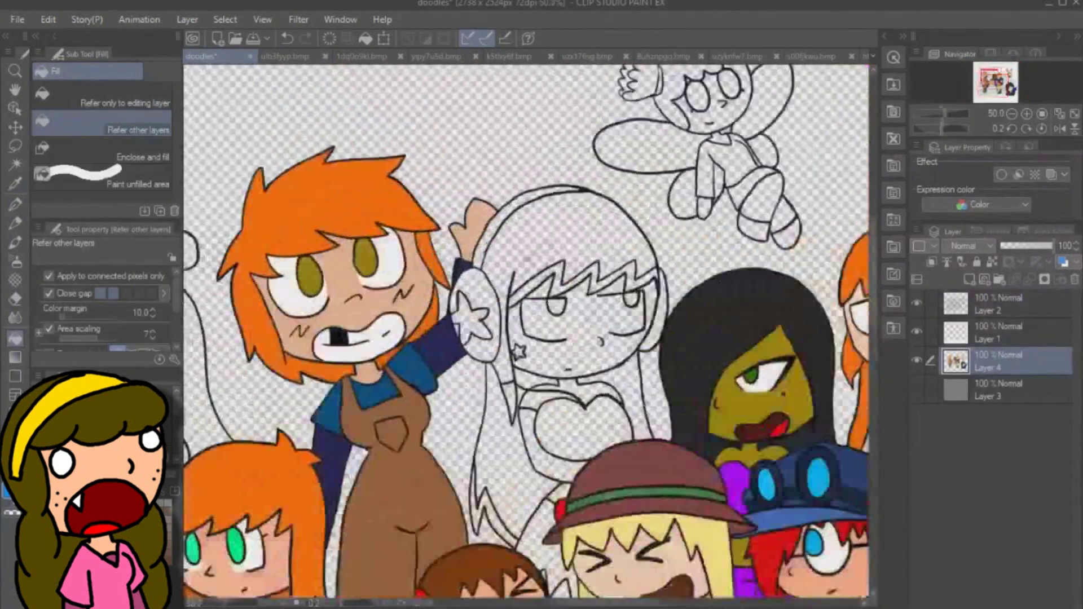
Colour the headphone-wearing character with blue hair, bright green fringe edging, peach skin, brown irises and a yellow cheek star.
{"action": "left_click", "coordinate": [517, 387]}
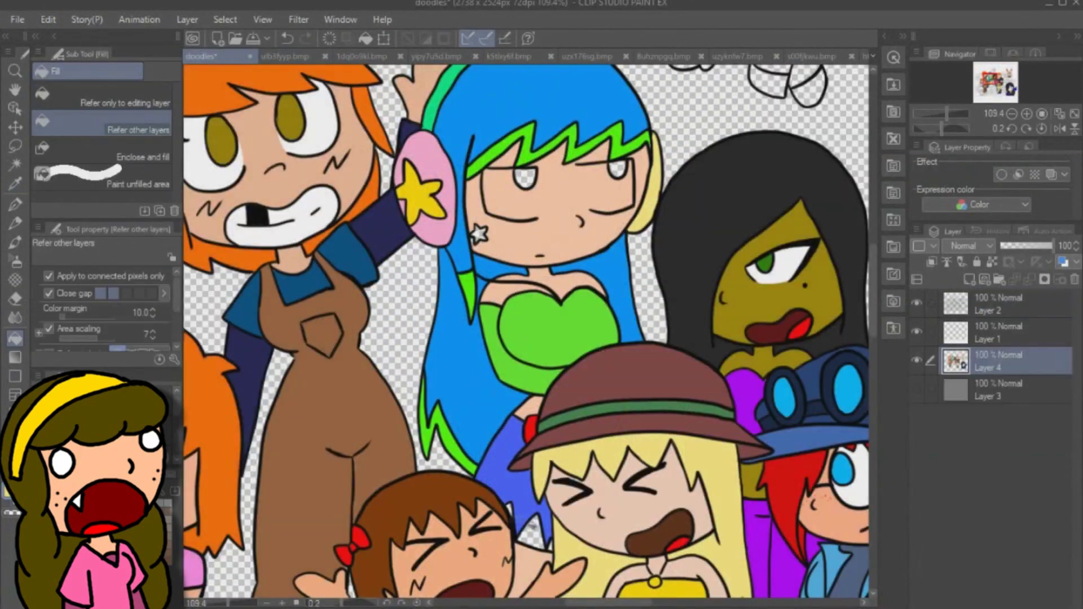
{"action": "scroll", "coordinate": [532, 526], "scroll_direction": "down", "scroll_amount": 3}
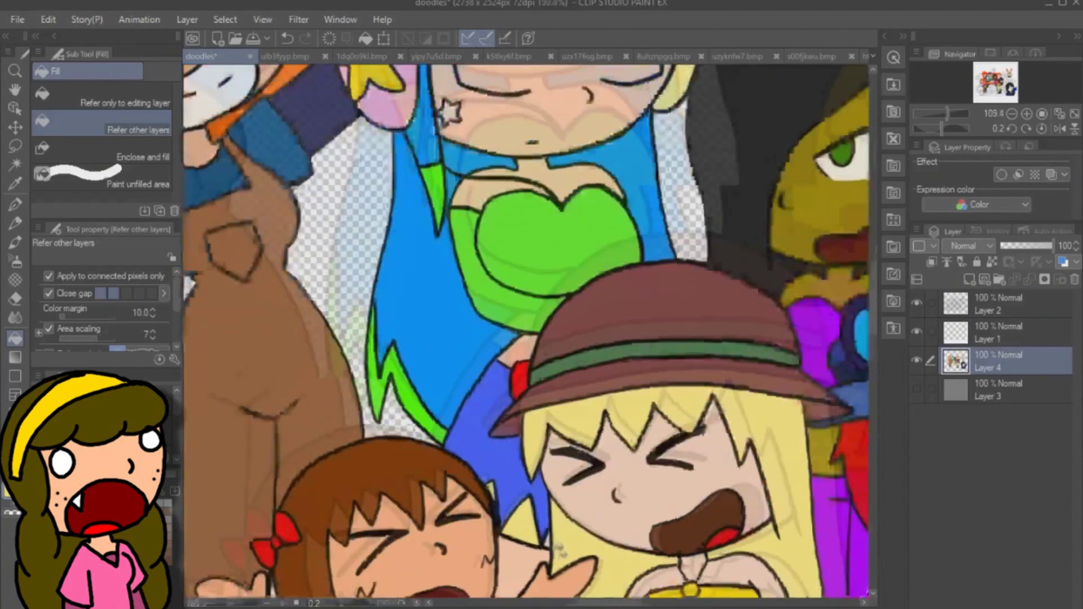
{"action": "scroll", "coordinate": [427, 109], "scroll_direction": "up", "scroll_amount": 4}
{"action": "key", "text": "alt"}
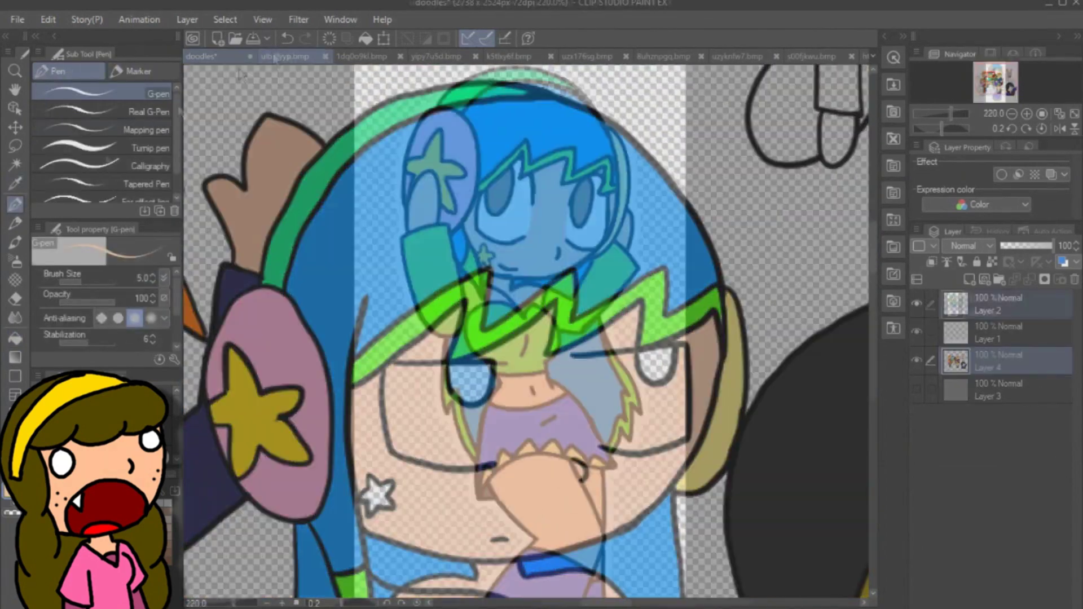
{"action": "key", "text": "g"}
{"action": "left_click", "coordinate": [378, 493]}
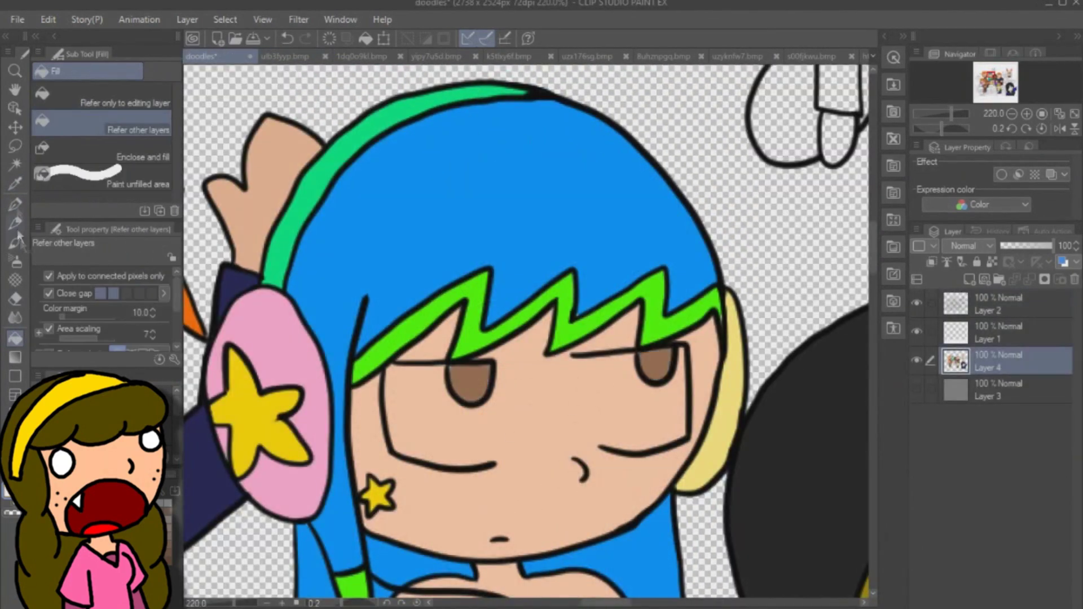
Outline the blue-haired character's open eye edges in white with the G-pen and fill both eye whites.
{"action": "key", "text": "p"}
{"action": "left_click_drag", "start_coordinate": [491, 389], "coordinate": [490, 459]}
{"action": "key", "text": "g"}
{"action": "left_click", "coordinate": [440, 420]}
{"action": "left_click", "coordinate": [632, 417]}
{"action": "key", "text": "p"}
Sample the blue-haired character's skin and brown iris colours for G-pen touch-ups around her eyes.
{"action": "left_click", "coordinate": [15, 183]}
{"action": "left_click", "coordinate": [549, 406]}
{"action": "key", "text": "p"}
{"action": "left_click", "coordinate": [653, 371], "text": "alt"}
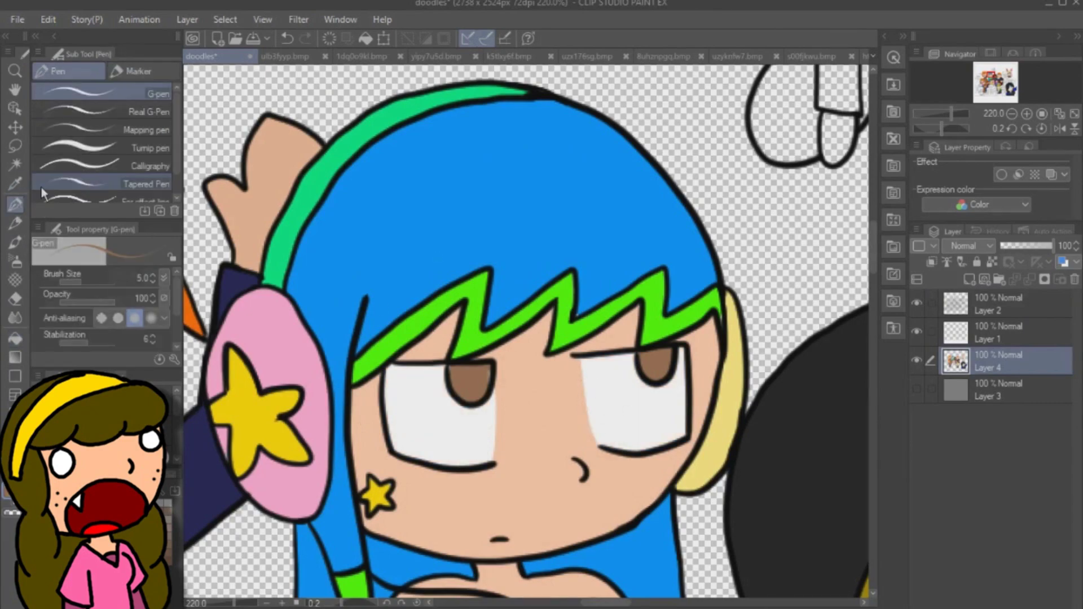
Fill the hair of the character beside the black-haired reader light green, with the large front lock dark green.
{"action": "scroll", "coordinate": [718, 468], "scroll_direction": "down", "scroll_amount": 6}
{"action": "left_click_drag", "start_coordinate": [873, 312], "coordinate": [896, 381]}
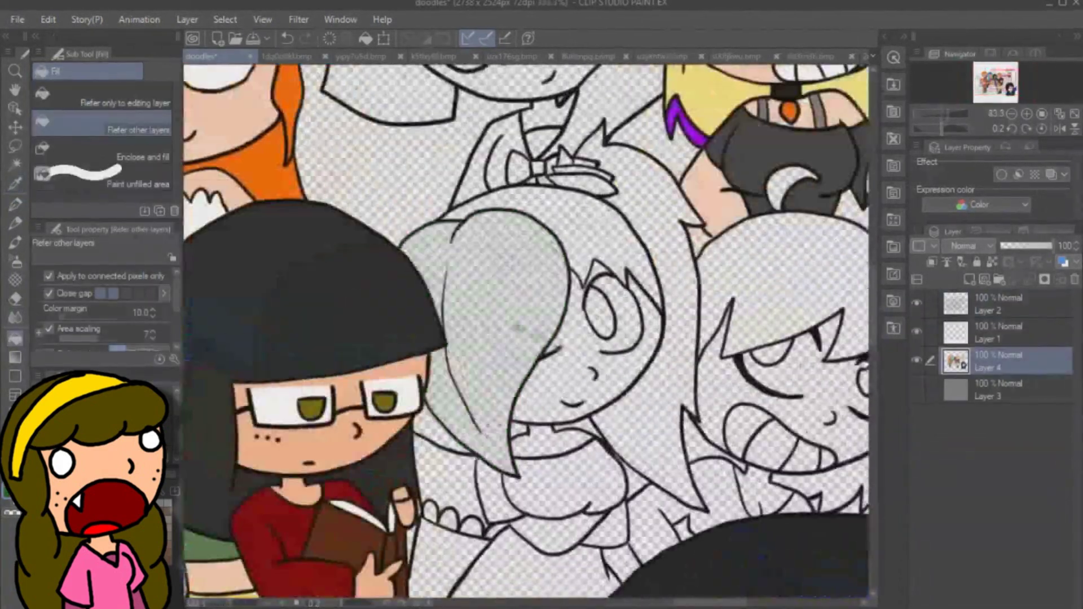
{"action": "left_click", "coordinate": [653, 185]}
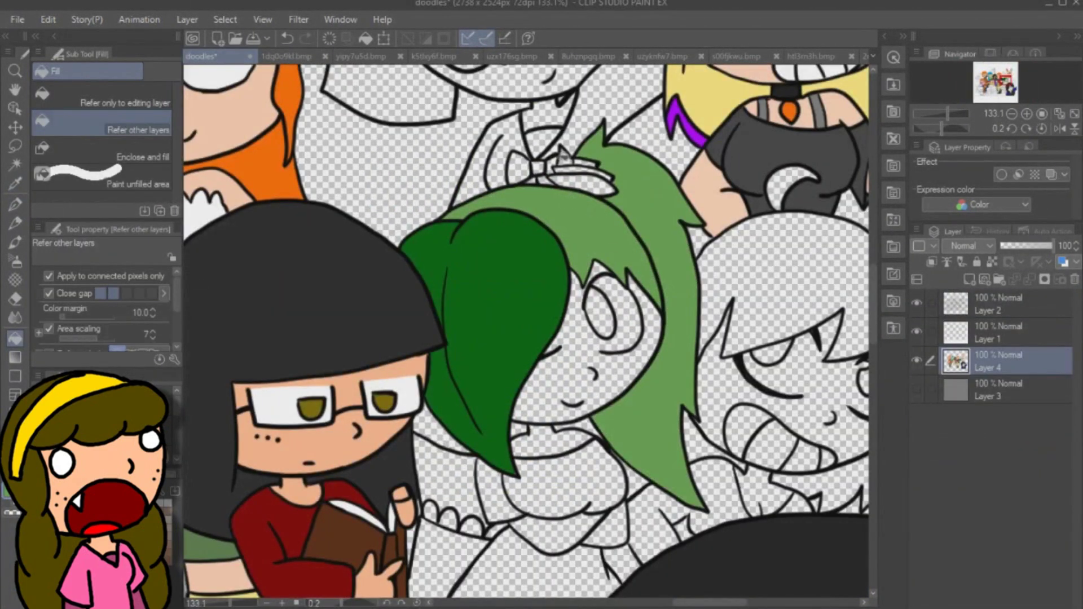
Sample the skin green from the green-haired character's reference and fill her face, neck, chest and arms with it.
{"action": "left_click", "coordinate": [287, 56]}
{"action": "left_click", "coordinate": [519, 265], "text": "alt"}
{"action": "left_click", "coordinate": [215, 56]}
{"action": "left_click", "coordinate": [598, 363]}
{"action": "left_click", "coordinate": [596, 271]}
{"action": "left_click", "coordinate": [536, 443]}
{"action": "left_click", "coordinate": [555, 532]}
{"action": "left_click", "coordinate": [611, 528]}
{"action": "scroll", "coordinate": [627, 461], "scroll_direction": "up", "scroll_amount": 3}
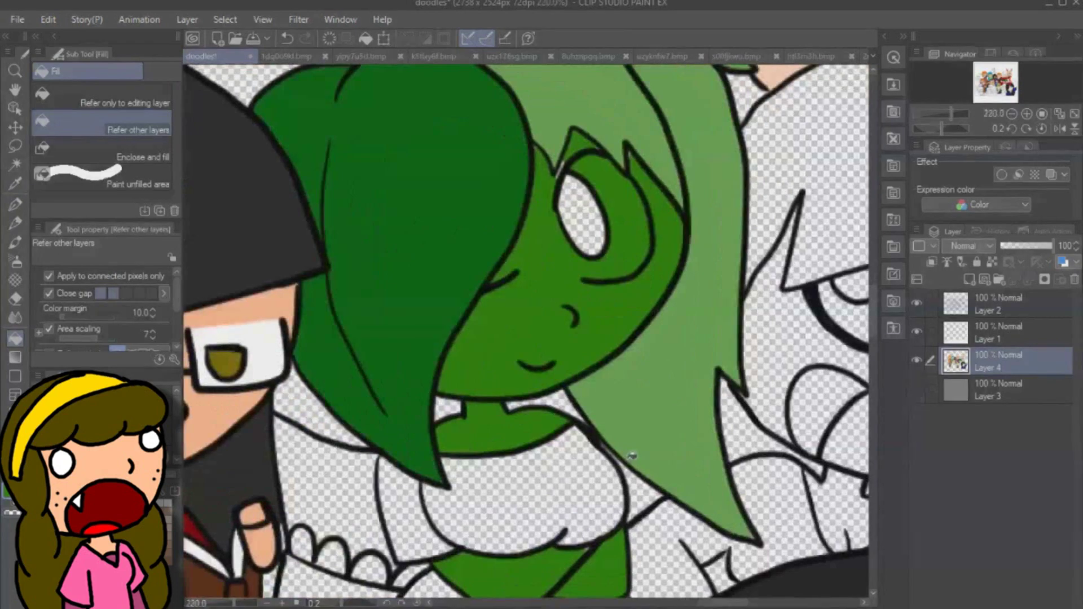
Colour the green-skinned character's eye white with a bright green iris, her hair flower red and her dress brown.
{"action": "key", "text": "p"}
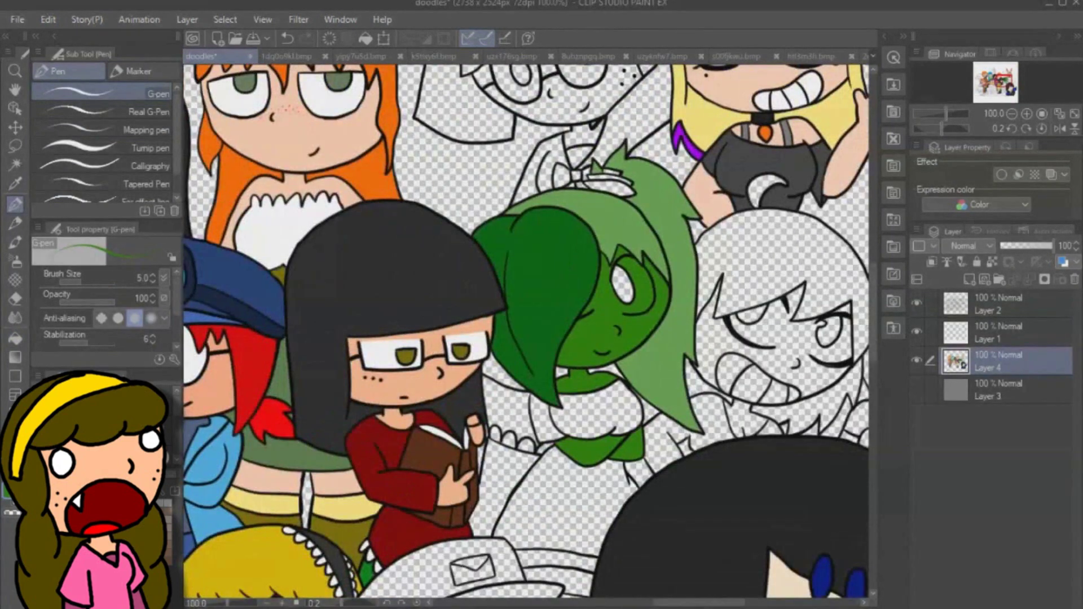
{"action": "key", "text": "g"}
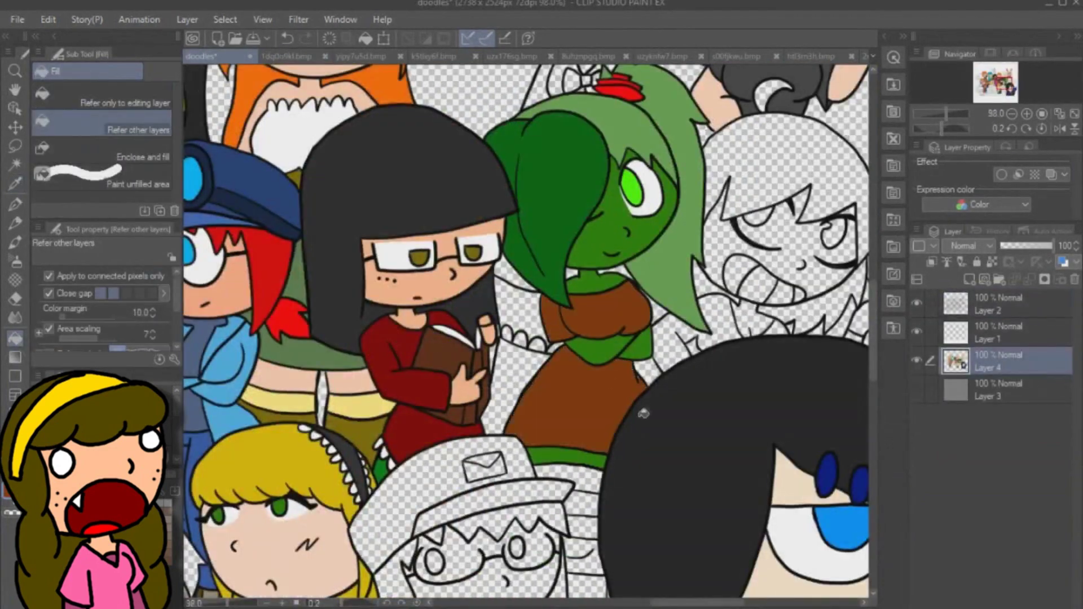
Fill the fairy character's fringe and frilled pigtails with olive brown.
{"action": "key", "text": "p"}
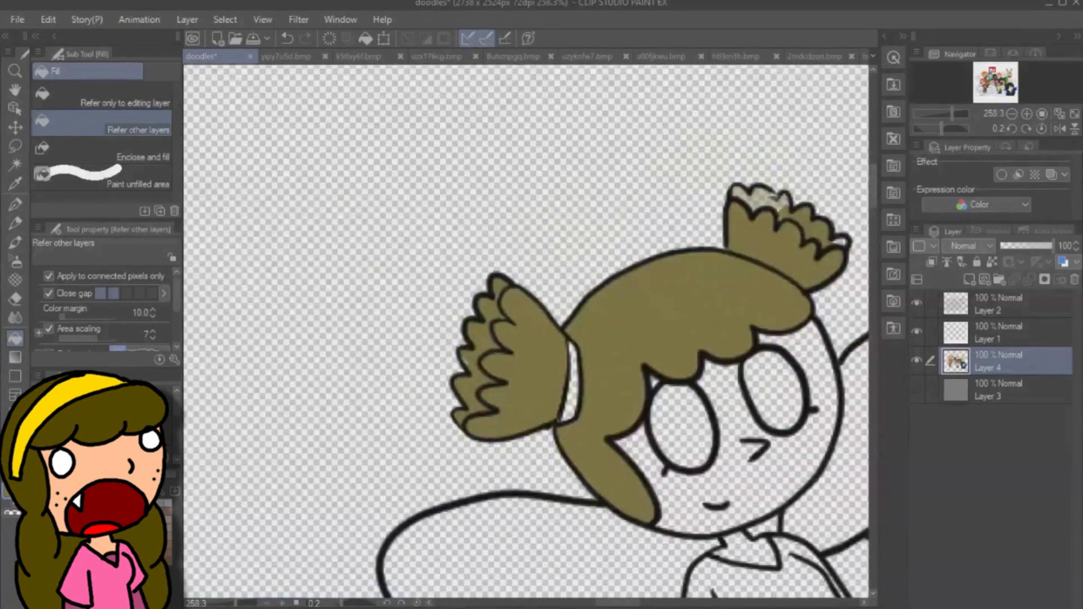
{"action": "key", "text": "p"}
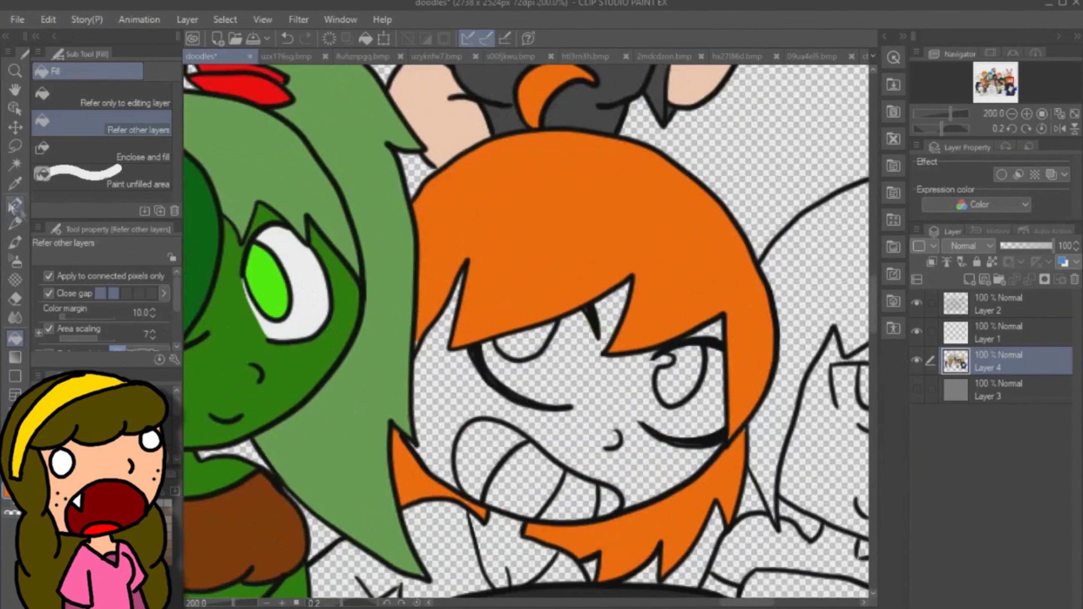
Paint a white highlight on the orange-haired character's hair and fill her skin with darker orange.
{"action": "key", "text": "p"}
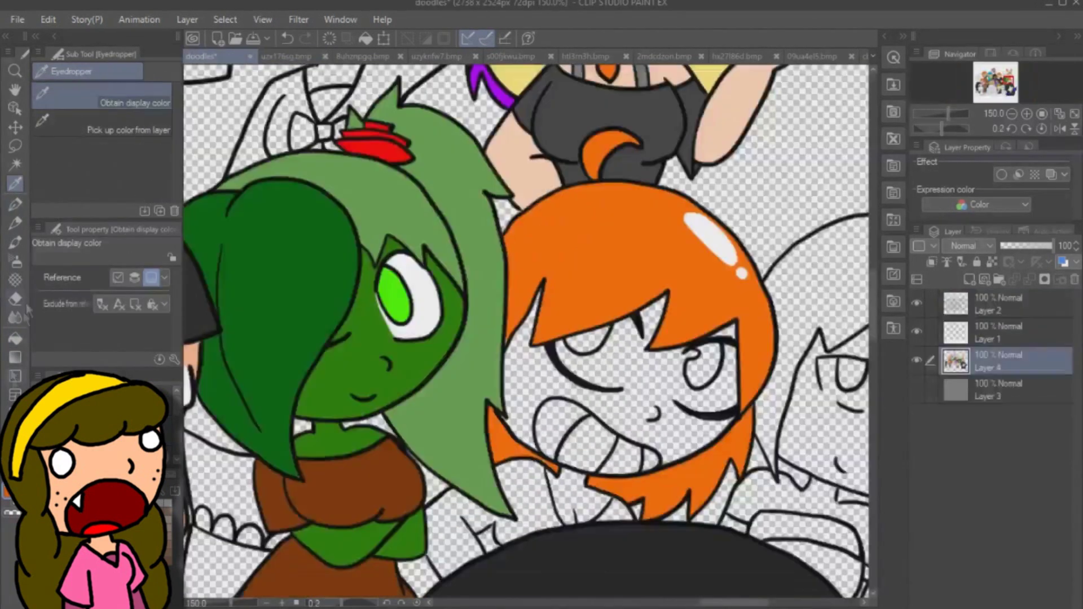
{"action": "left_click", "coordinate": [628, 350]}
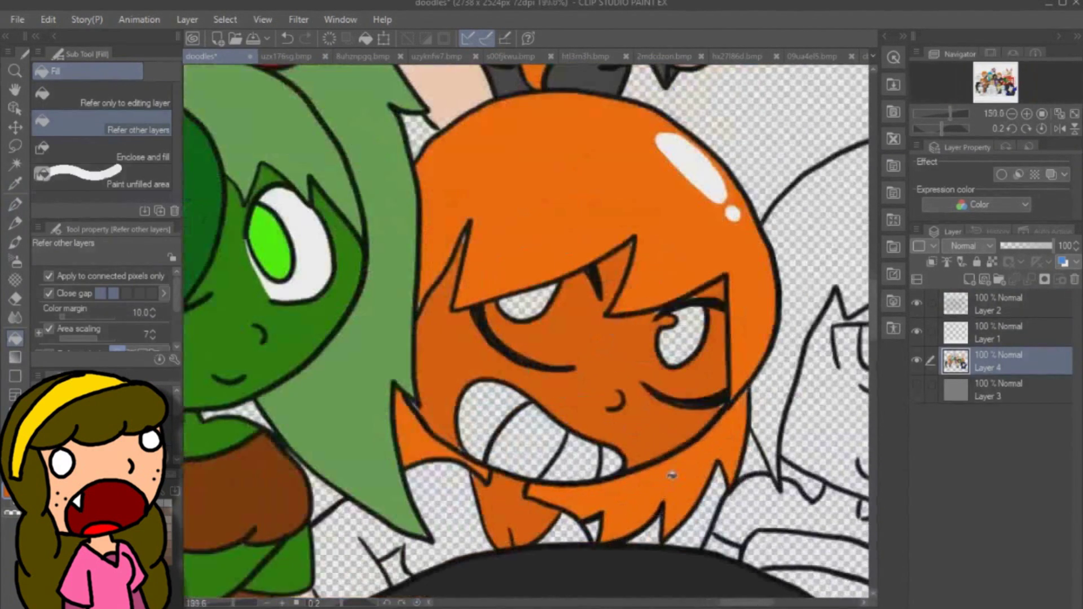
{"action": "key", "text": "p"}
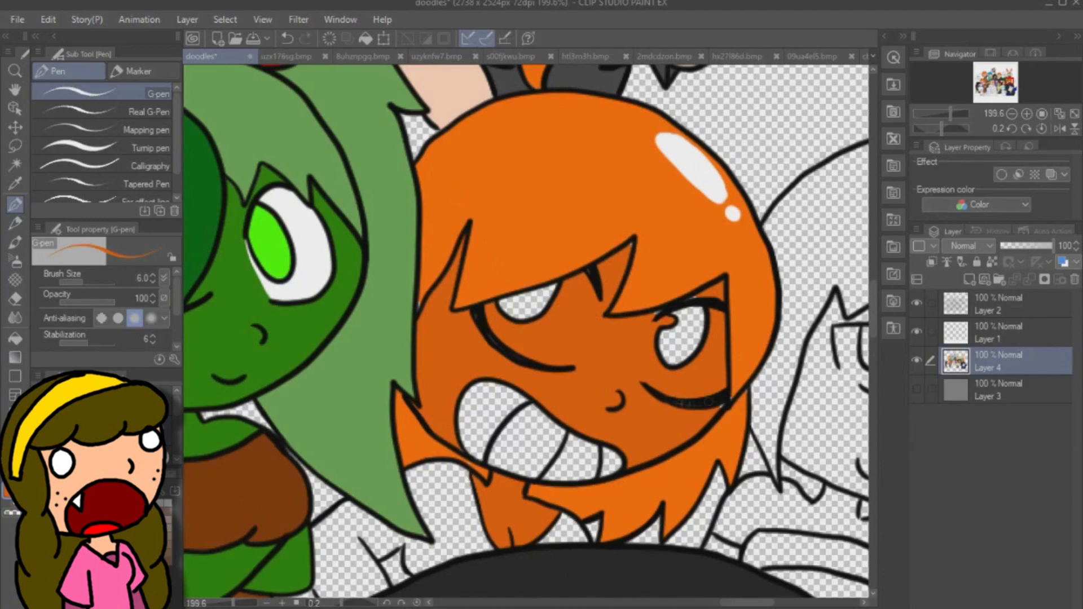
Sample white from the orange-haired character's hair highlight and fill all of her teeth with it.
{"action": "left_click", "coordinate": [631, 243], "text": "alt"}
{"action": "left_click", "coordinate": [691, 169], "text": "alt"}
{"action": "key", "text": "g"}
{"action": "left_click_drag", "start_coordinate": [474, 423], "coordinate": [558, 457]}
{"action": "left_click", "coordinate": [609, 462]}
Outline the orange-haired character's eye whites with a 6 px G-pen, fill them white and touch up the eye edges.
{"action": "left_click", "coordinate": [15, 211]}
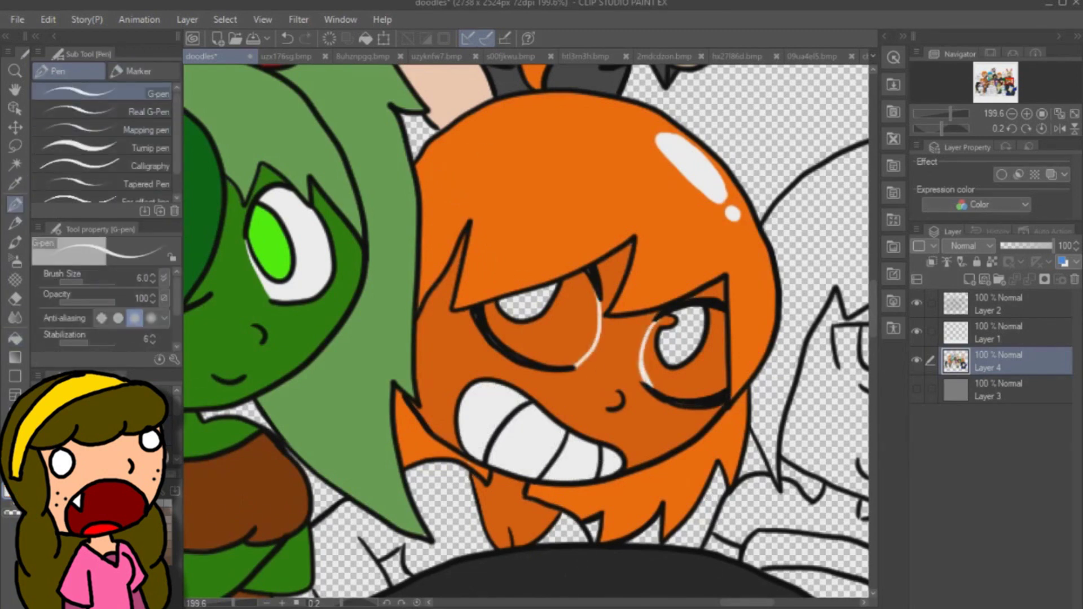
{"action": "left_click", "coordinate": [15, 338]}
{"action": "left_click", "coordinate": [542, 344]}
{"action": "left_click", "coordinate": [691, 378]}
{"action": "key", "text": "p"}
{"action": "left_click_drag", "start_coordinate": [596, 293], "coordinate": [575, 363]}
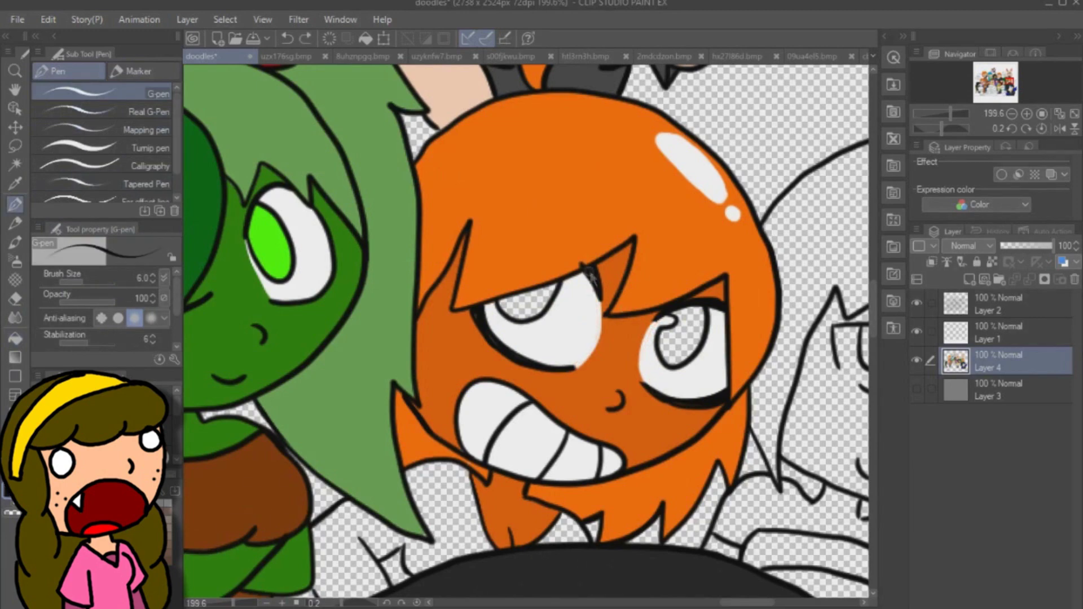
Sample the iris colour from the orange-haired character's reference and fill both irises bright yellow-green.
{"action": "left_click", "coordinate": [285, 56]}
{"action": "left_click", "coordinate": [530, 328], "text": "alt"}
{"action": "left_click", "coordinate": [202, 57]}
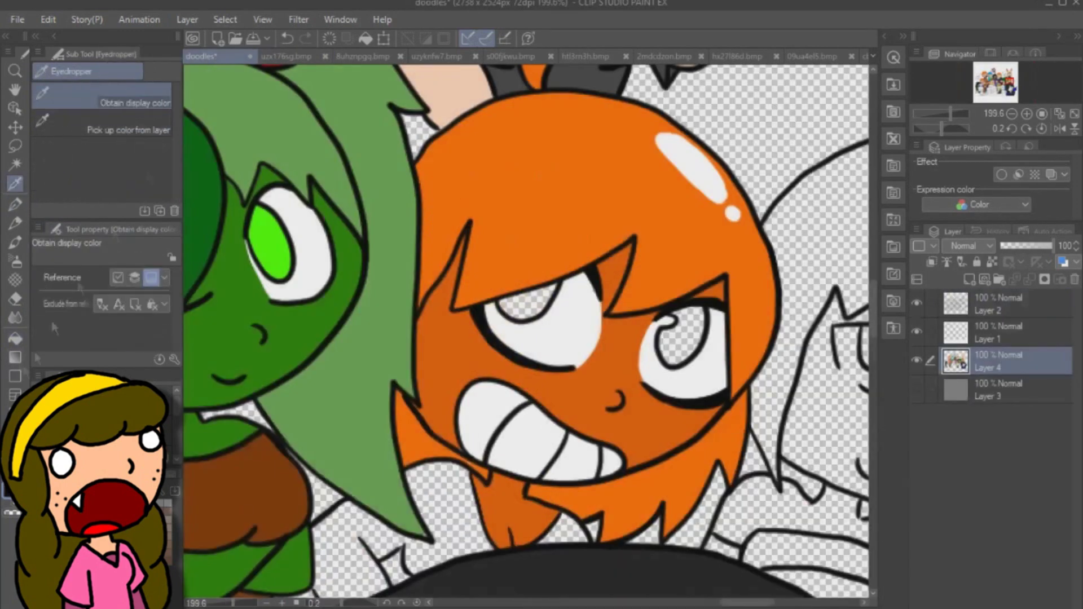
{"action": "left_click", "coordinate": [15, 338]}
{"action": "left_click", "coordinate": [524, 302]}
{"action": "left_click", "coordinate": [680, 341]}
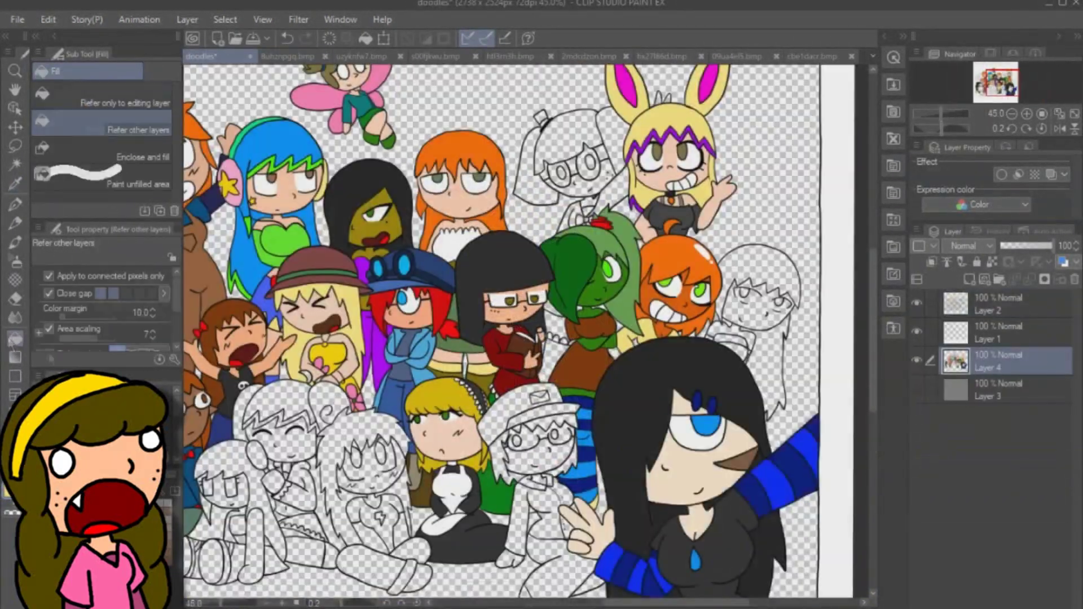
Fill the hair and side curls of the smiling closed-eyed character with pale yellow.
{"action": "scroll", "coordinate": [264, 430], "scroll_direction": "up", "scroll_amount": 8}
{"action": "left_click", "coordinate": [271, 363]}
{"action": "left_click", "coordinate": [427, 361]}
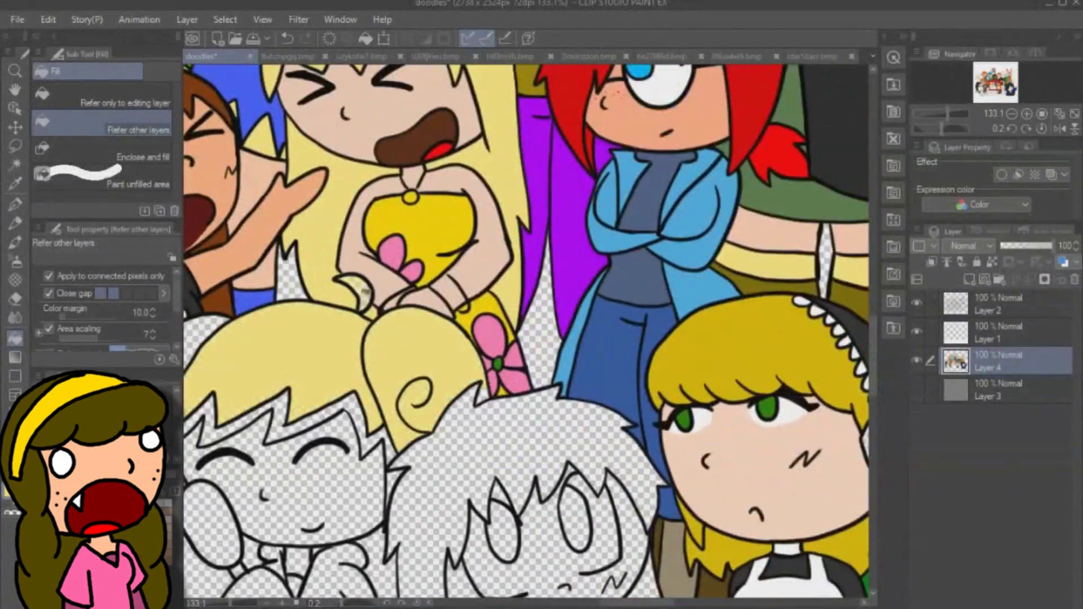
{"action": "left_click_drag", "start_coordinate": [428, 361], "coordinate": [587, 361]}
Sample pink and fill the jagged edging of the smiling blonde character's fringe with it.
{"action": "left_click", "coordinate": [322, 393]}
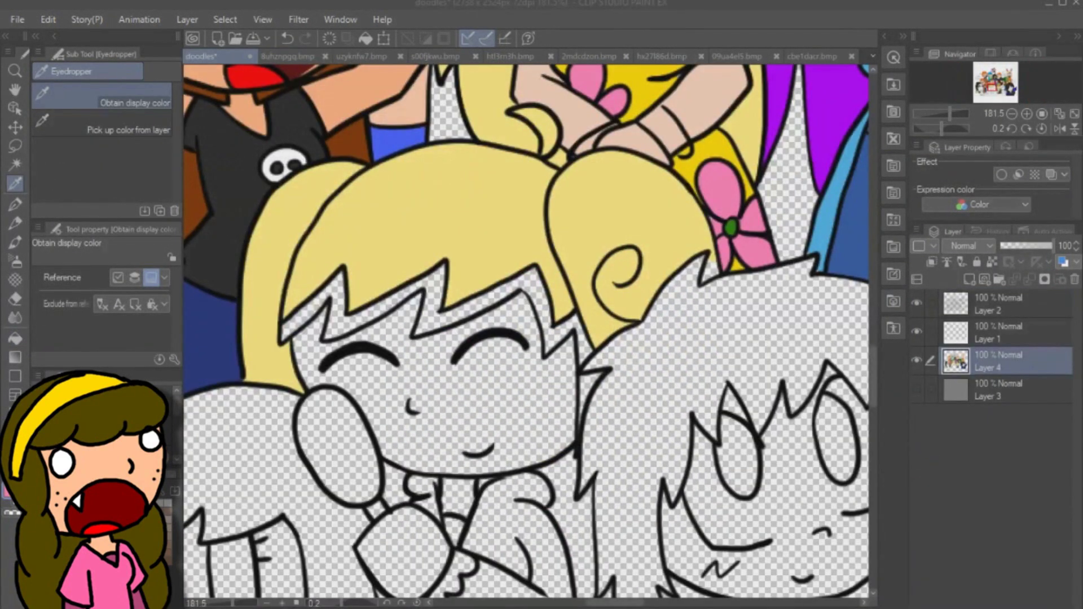
{"action": "key", "text": "g"}
{"action": "key", "text": "p"}
{"action": "scroll", "coordinate": [561, 491], "scroll_direction": "down", "scroll_amount": 3}
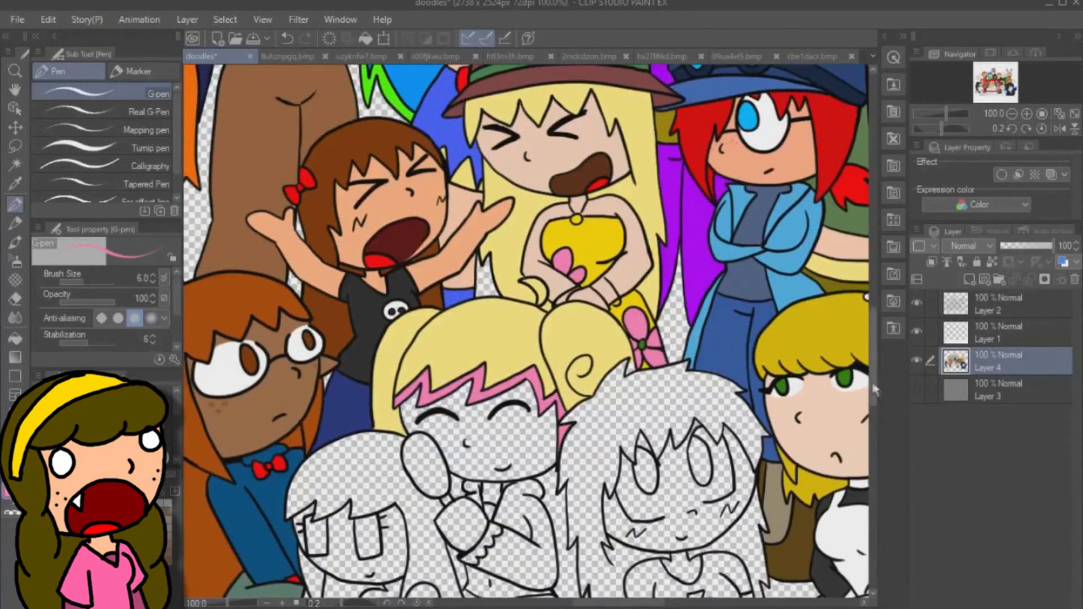
Sample the skin colour and fill the smiling blonde character's face, hand and midriff.
{"action": "scroll", "coordinate": [527, 460], "scroll_direction": "up", "scroll_amount": 2}
{"action": "left_click_drag", "start_coordinate": [527, 460], "coordinate": [527, 324]}
{"action": "key", "text": "i"}
{"action": "key", "text": "g"}
{"action": "left_click", "coordinate": [483, 303]}
{"action": "left_click", "coordinate": [429, 403]}
{"action": "left_click", "coordinate": [496, 502]}
Fill the smiling blonde character's jacket, skirt and stocking with white.
{"action": "scroll", "coordinate": [677, 468], "scroll_direction": "down", "scroll_amount": 1}
{"action": "scroll", "coordinate": [524, 332], "scroll_direction": "down", "scroll_amount": 3}
{"action": "scroll", "coordinate": [524, 333], "scroll_direction": "up", "scroll_amount": 2}
{"action": "left_click", "coordinate": [525, 293]}
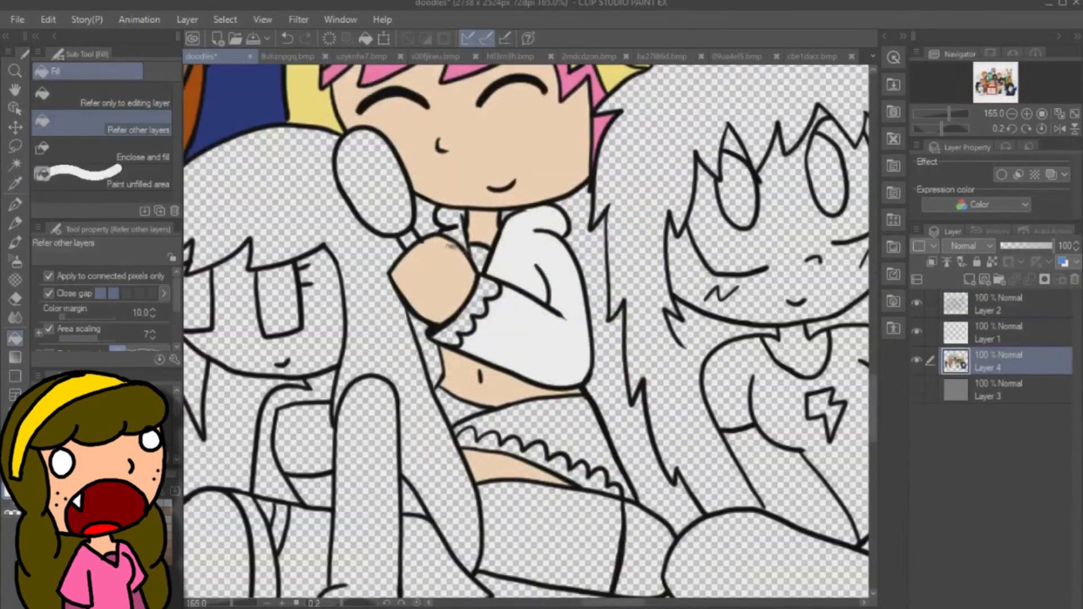
{"action": "left_click", "coordinate": [580, 430]}
{"action": "left_click", "coordinate": [547, 535]}
Colour the smiling blonde character's stocking end, skirt frill and sleeve frill pink, using a 6 px G-pen for small gaps.
{"action": "left_click", "coordinate": [643, 550]}
{"action": "left_click", "coordinate": [584, 473]}
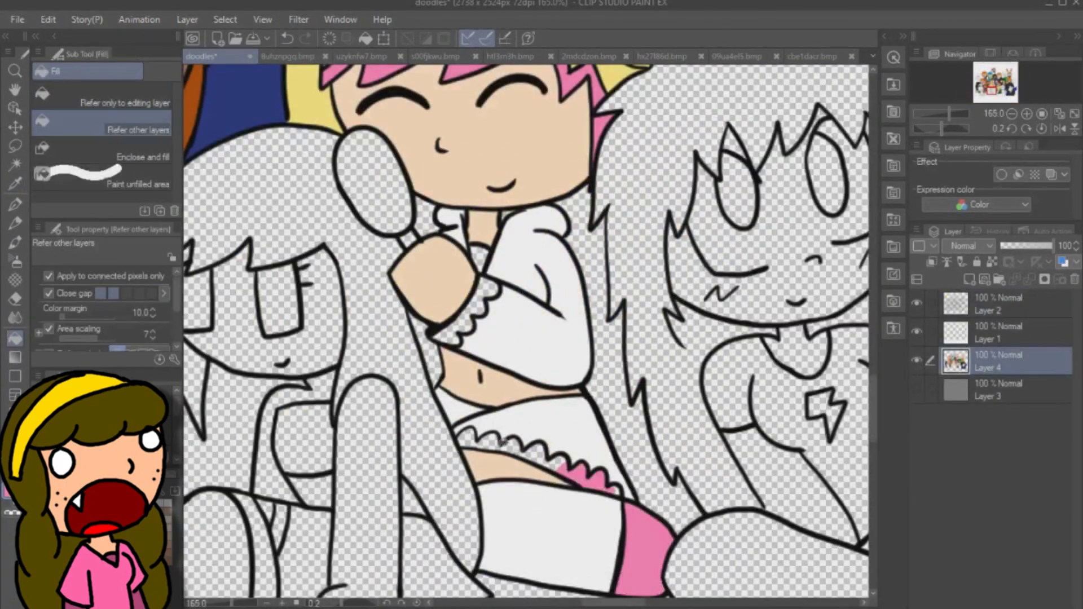
{"action": "key", "text": "p"}
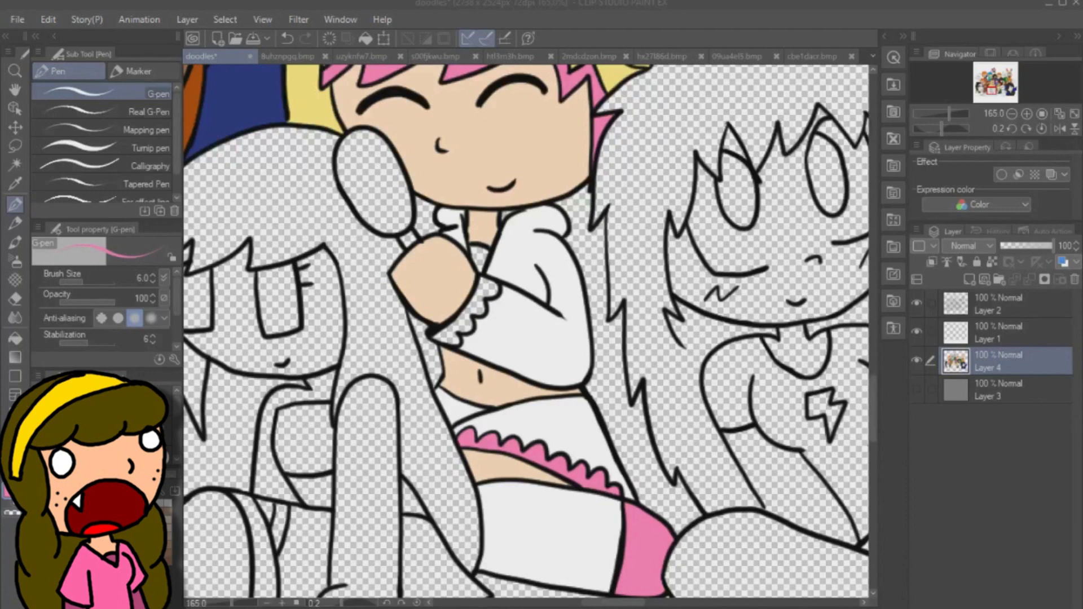
{"action": "key", "text": "g"}
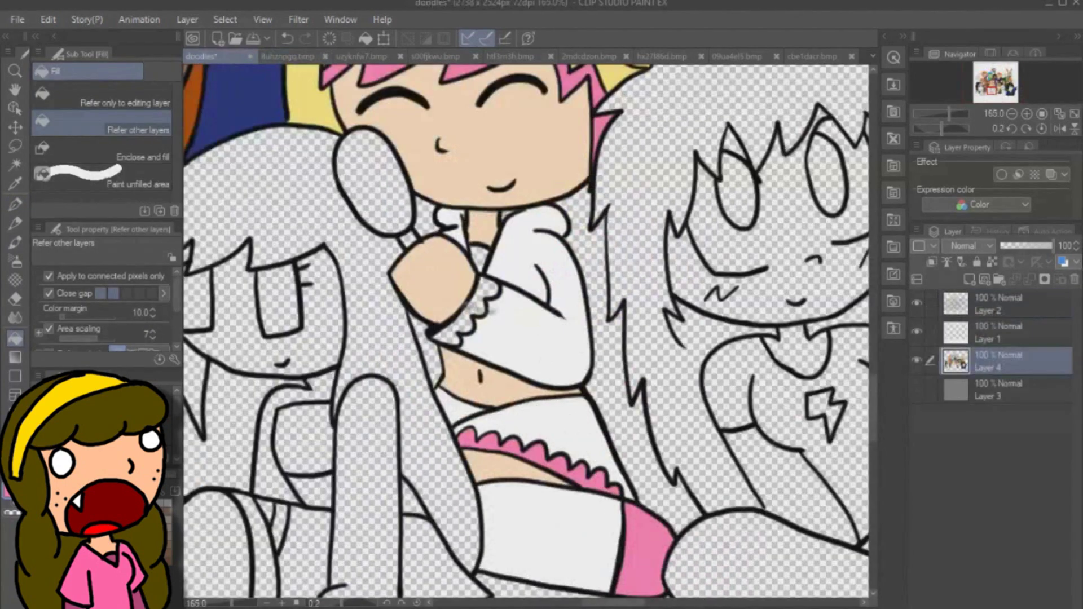
Close the smiling blonde character's reference image and activate the Eyedropper for sampling the next colour.
{"action": "scroll", "coordinate": [508, 211], "scroll_direction": "down", "scroll_amount": 2}
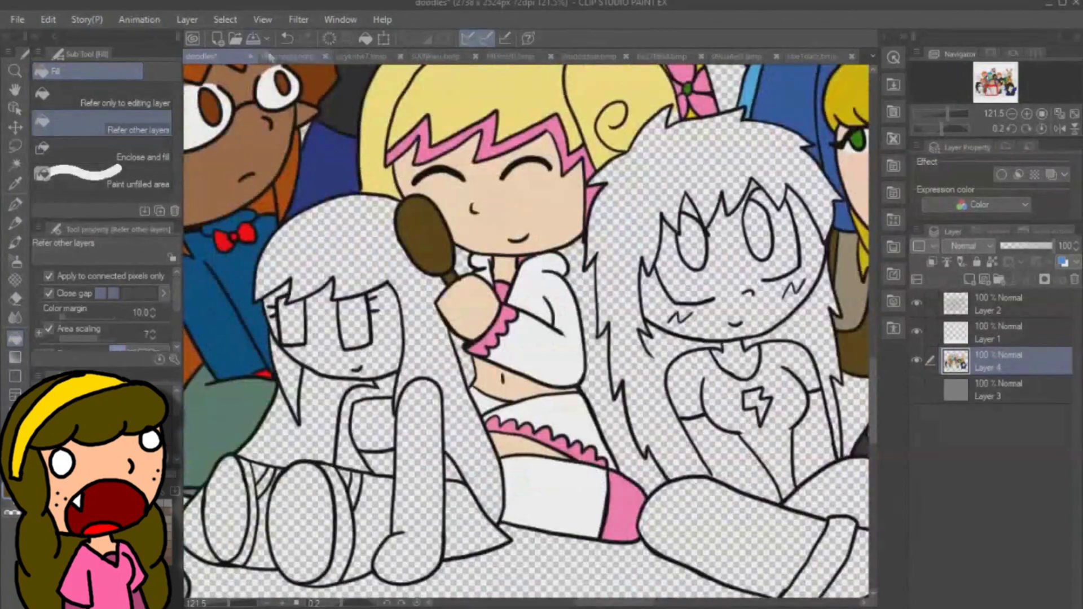
{"action": "left_click", "coordinate": [288, 56]}
{"action": "left_click", "coordinate": [325, 56]}
{"action": "key", "text": "i"}
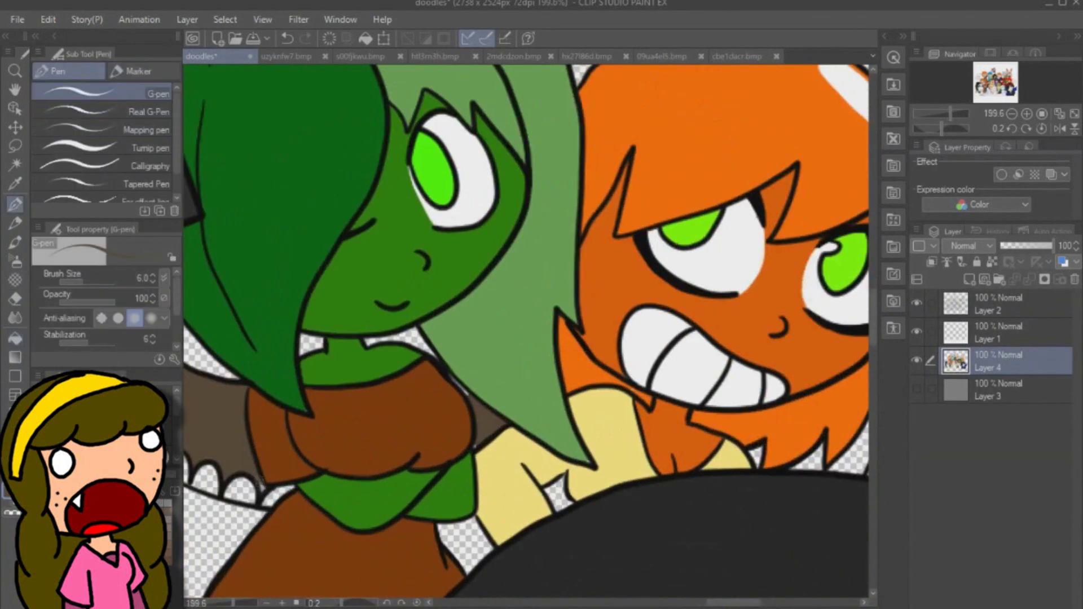
Fill the grey-haired character's skirt frill and the visible areas below it with white.
{"action": "scroll", "coordinate": [517, 567], "scroll_direction": "left", "scroll_amount": 3}
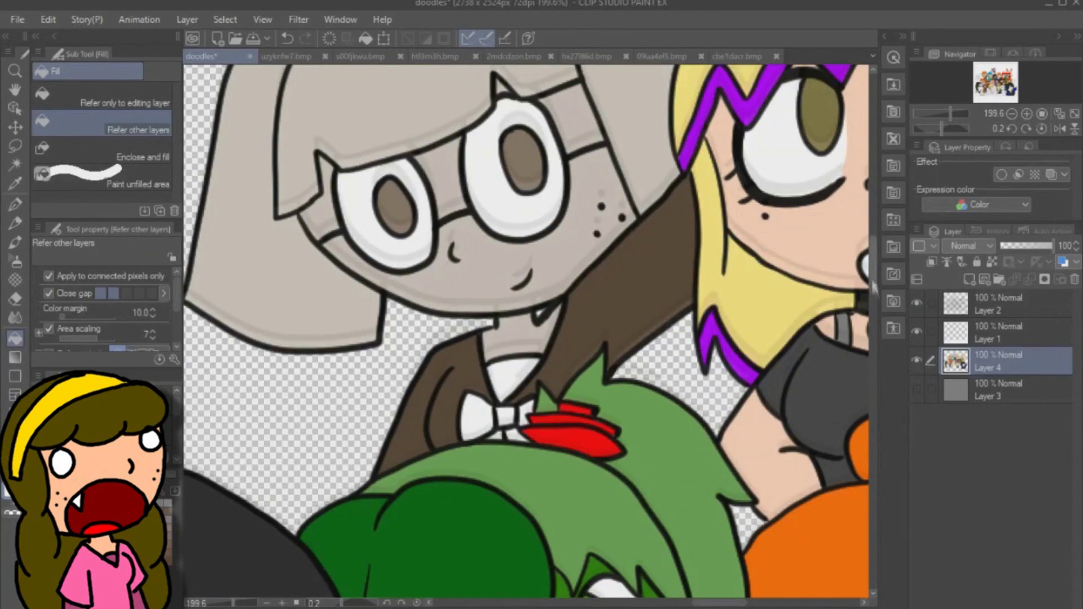
{"action": "left_click_drag", "start_coordinate": [873, 286], "coordinate": [873, 342]}
{"action": "left_click", "coordinate": [569, 299]}
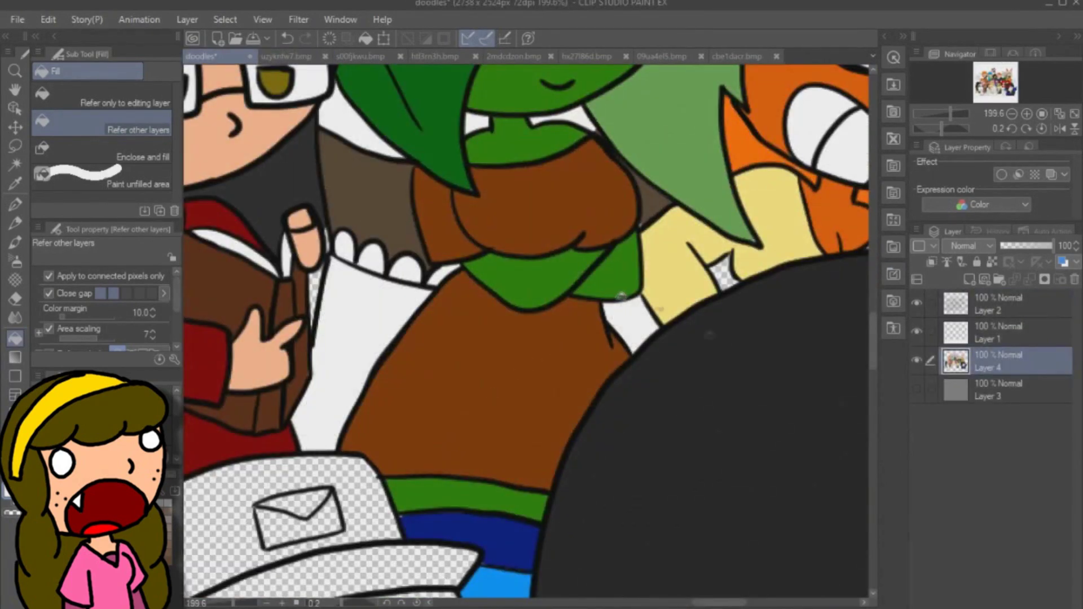
{"action": "scroll", "coordinate": [794, 361], "scroll_direction": "down", "scroll_amount": 3}
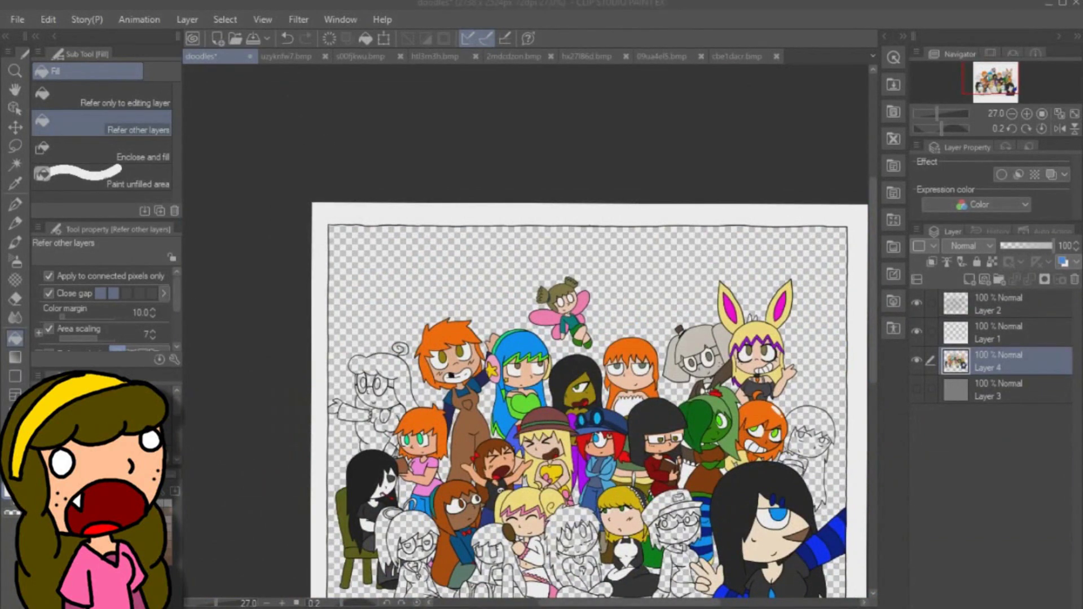
Check and close the reference images of the grey-haired character and the blue-skinned, white-haired character.
{"action": "key", "text": "i"}
{"action": "left_click", "coordinate": [299, 58]}
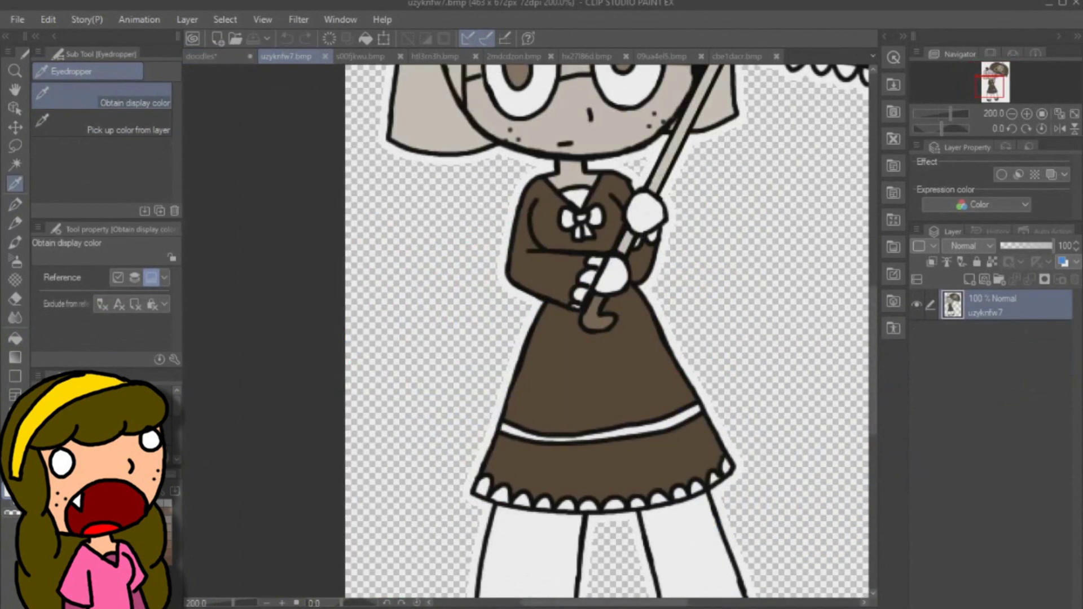
{"action": "left_click", "coordinate": [326, 57]}
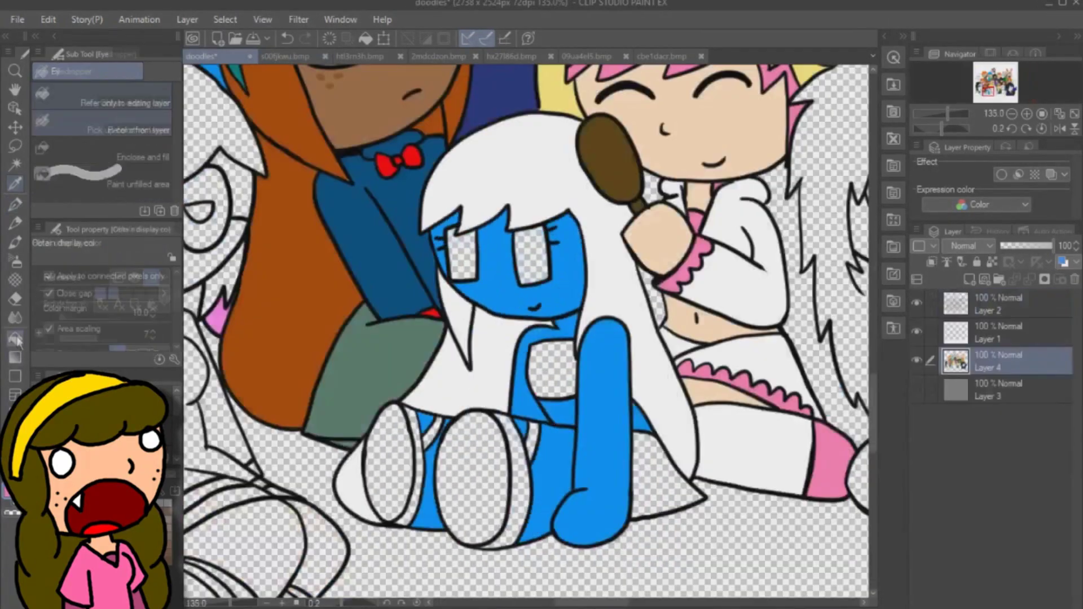
{"action": "left_click", "coordinate": [276, 61]}
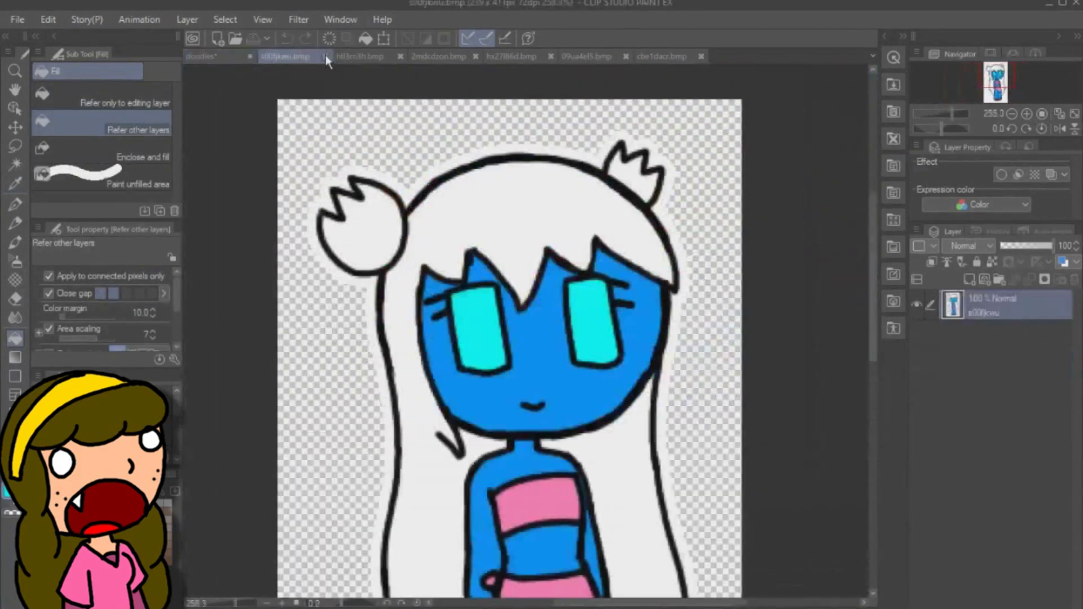
{"action": "left_click", "coordinate": [325, 56]}
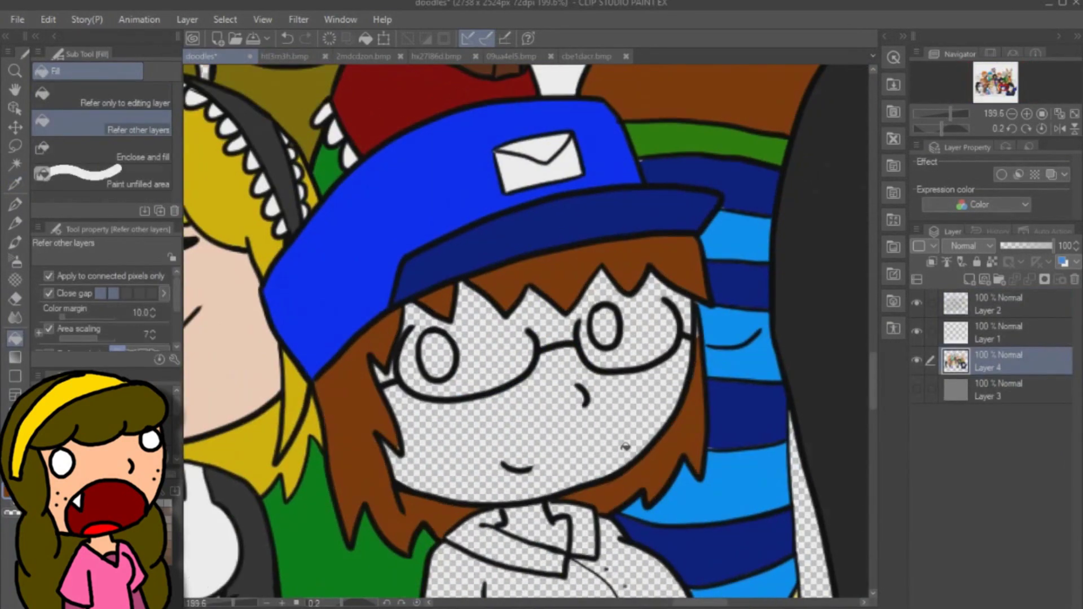
Fill the blue-capped character's face with the olive skin colour and cover the small gaps around it with the G-pen.
{"action": "key", "text": "p"}
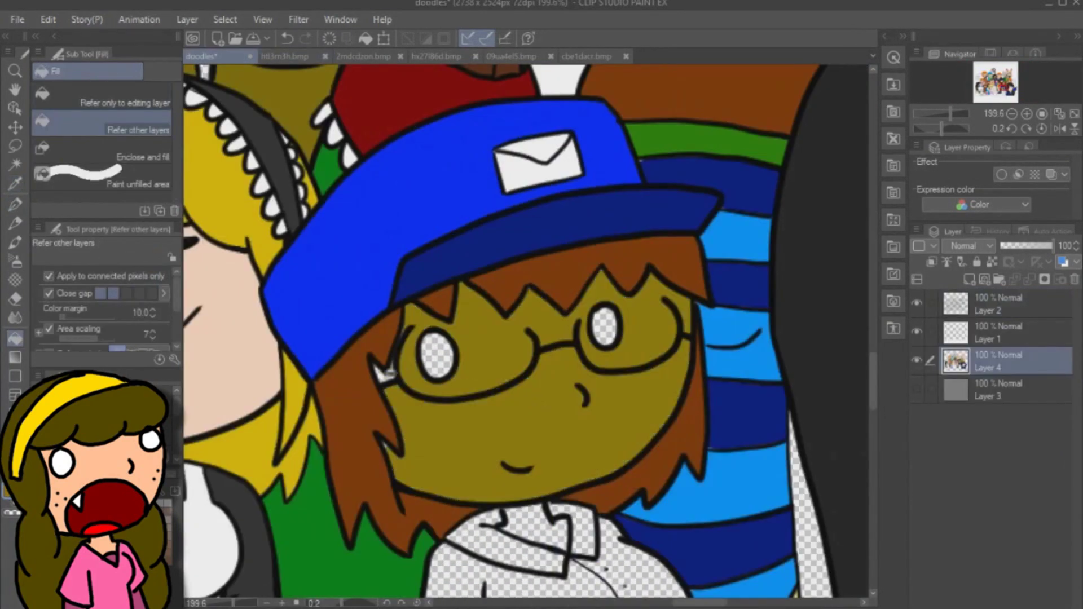
{"action": "key", "text": "p"}
{"action": "key", "text": "g"}
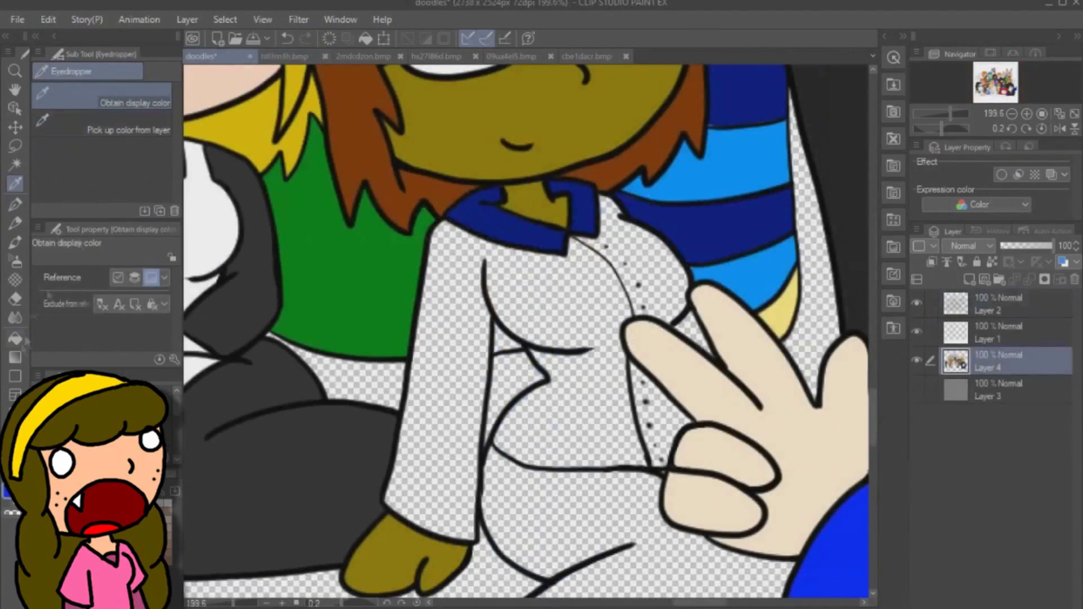
Fill the blue-capped character's shirt sleeve, body and button strip with bright blue, touching up small gaps with a 6 px G-pen.
{"action": "left_click", "coordinate": [15, 339]}
{"action": "left_click", "coordinate": [464, 313]}
{"action": "left_click", "coordinate": [648, 265]}
{"action": "left_click", "coordinate": [643, 383]}
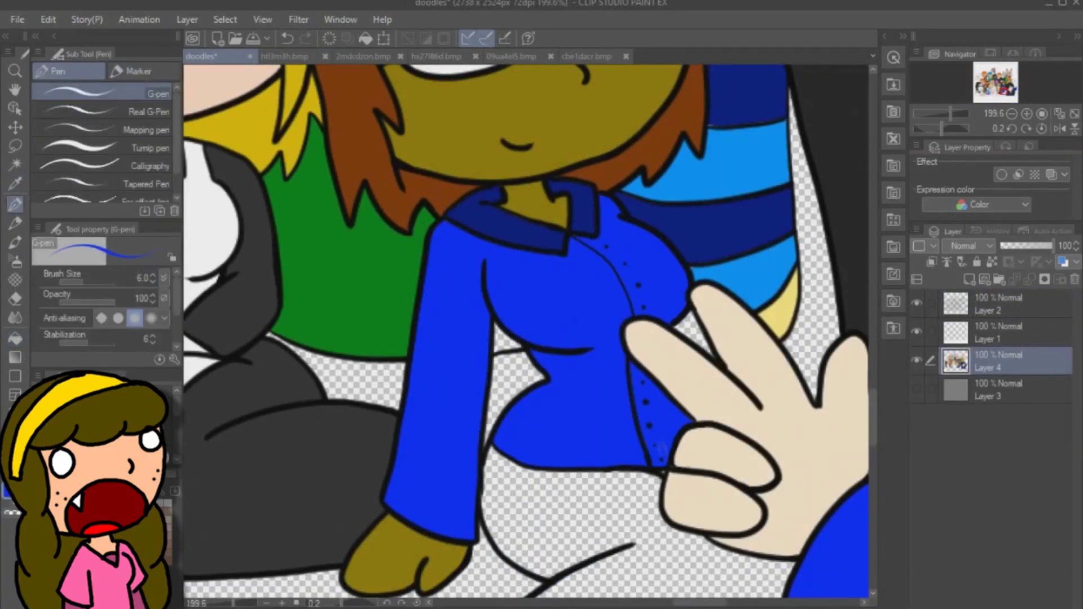
{"action": "scroll", "coordinate": [594, 395], "scroll_direction": "down", "scroll_amount": 3}
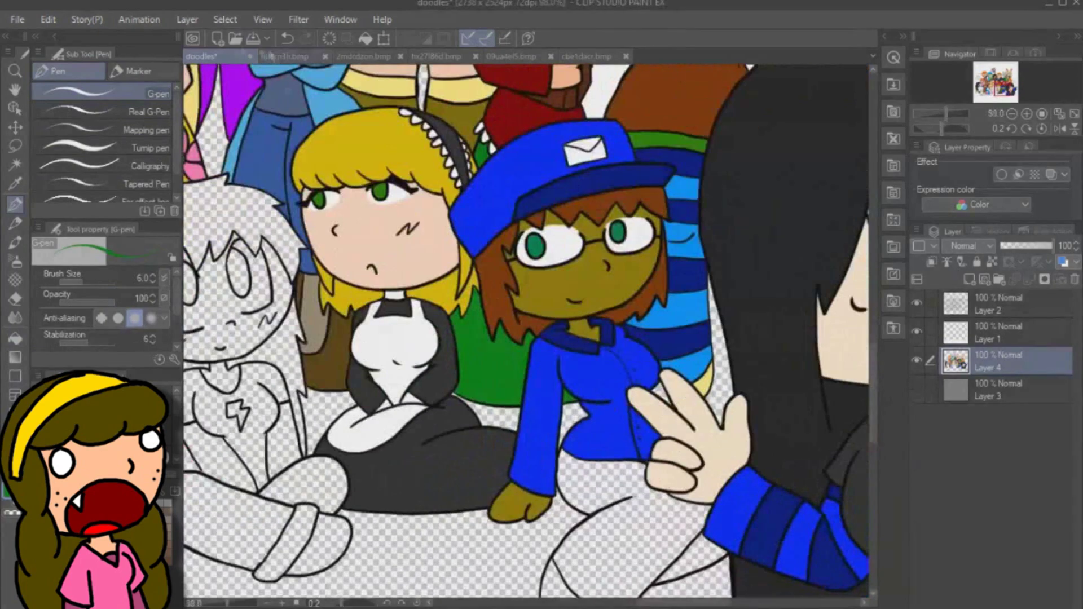
Sample the trouser colour from the blue-capped character's reference image and fill her trousers navy in the drawing.
{"action": "left_click", "coordinate": [284, 56]}
{"action": "left_click", "coordinate": [14, 183]}
{"action": "left_click", "coordinate": [521, 556]}
{"action": "left_click", "coordinate": [201, 56]}
{"action": "left_click", "coordinate": [15, 339]}
{"action": "left_click", "coordinate": [693, 544]}
{"action": "left_click", "coordinate": [13, 209]}
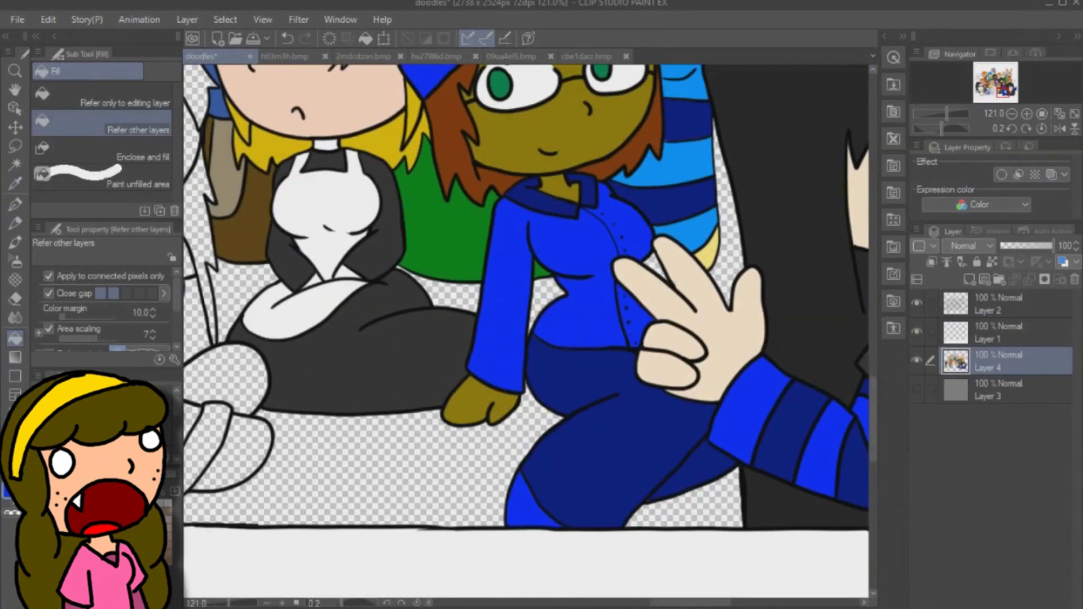
Close the blue-capped character's reference image and take the hair yellow from the lightning-shirt character's reference back to the drawing.
{"action": "scroll", "coordinate": [870, 396], "scroll_direction": "down", "scroll_amount": 5}
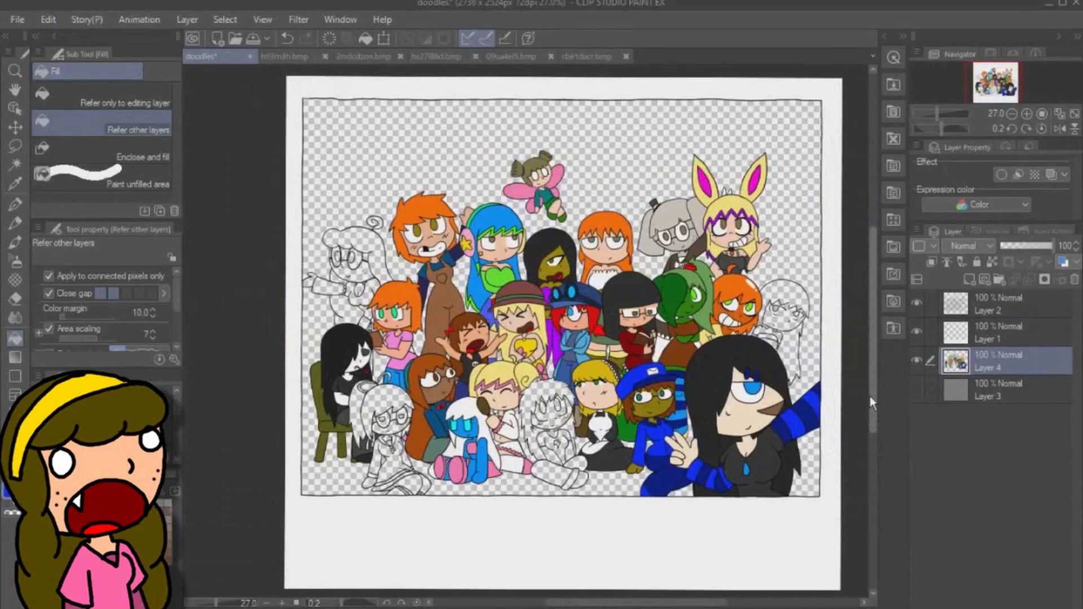
{"action": "left_click", "coordinate": [318, 58]}
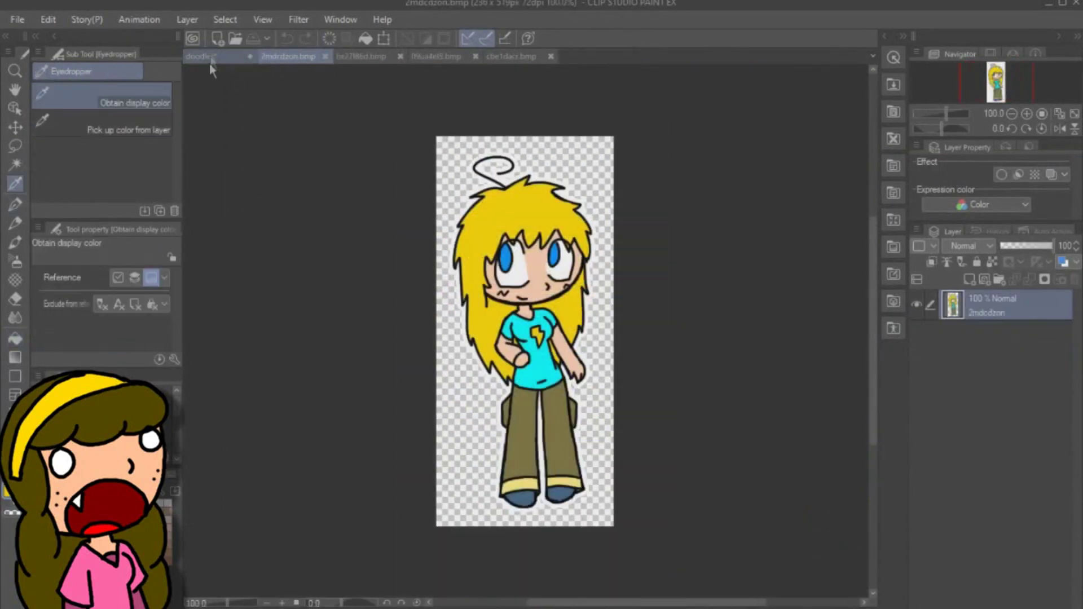
{"action": "left_click", "coordinate": [209, 59]}
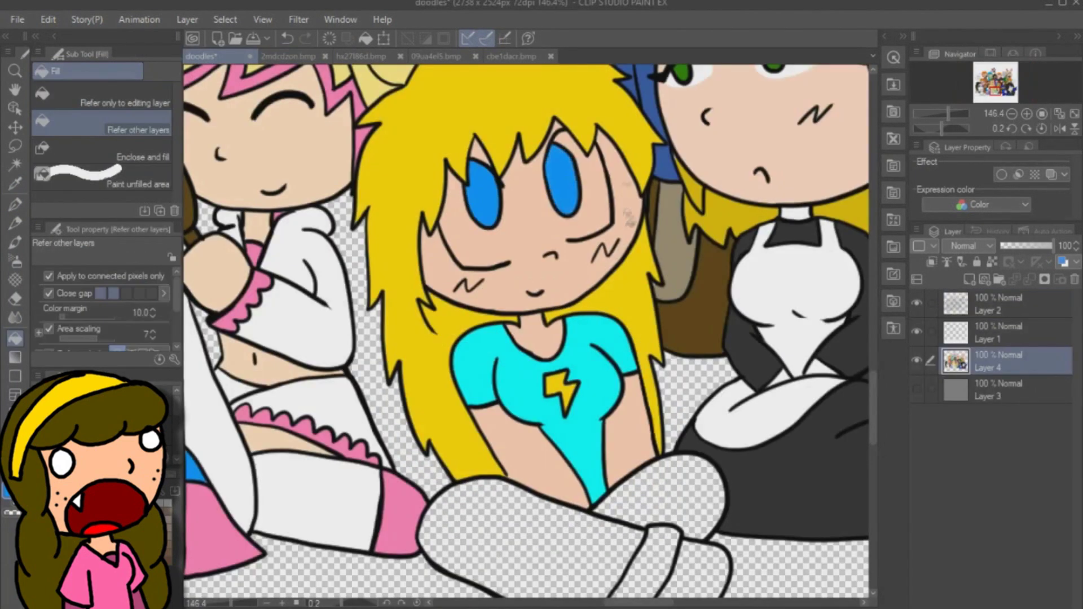
Close the turquoise-haired character's eye outlines with a white 6 px G-pen and fill both eyes white.
{"action": "key", "text": "p"}
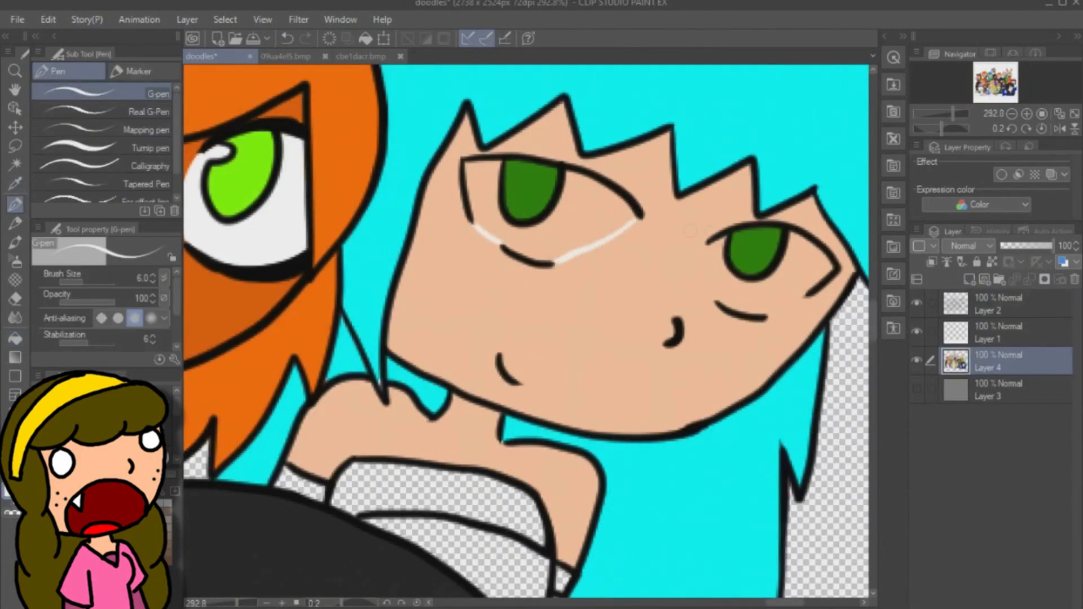
{"action": "left_click", "coordinate": [14, 338]}
{"action": "left_click", "coordinate": [587, 214]}
{"action": "left_click", "coordinate": [755, 294]}
{"action": "left_click", "coordinate": [14, 204]}
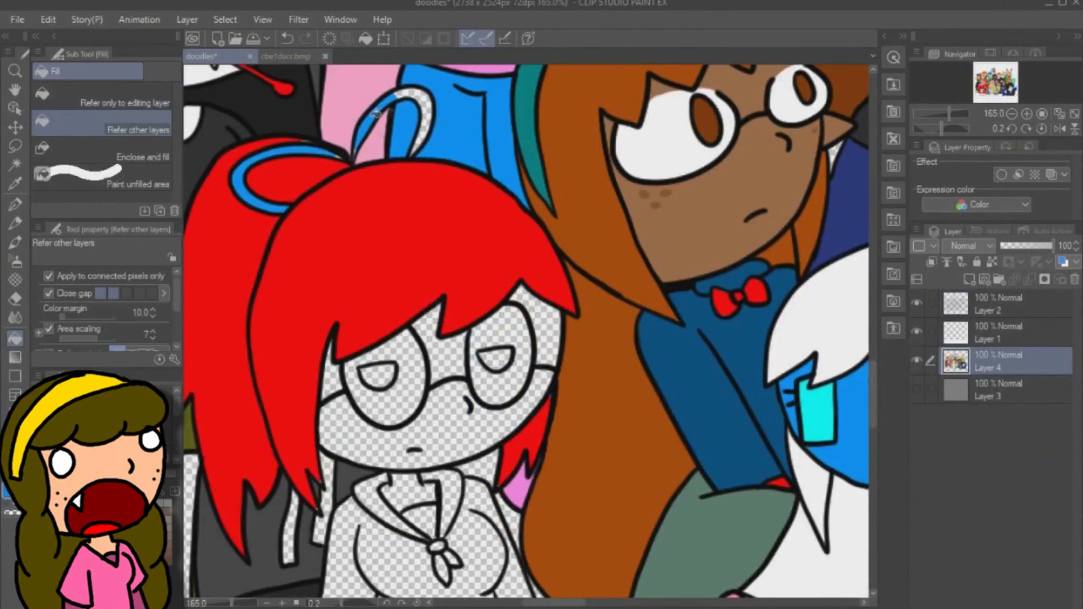
Fill the red-haired character's hair ribbon loop and hanging strips, touching up small gaps with the G-pen.
{"action": "left_click", "coordinate": [375, 112]}
{"action": "left_click", "coordinate": [16, 203]}
{"action": "key", "text": "g"}
{"action": "left_click", "coordinate": [324, 508]}
{"action": "left_click", "coordinate": [290, 528]}
{"action": "key", "text": "p"}
{"action": "left_click", "coordinate": [310, 499], "text": "alt"}
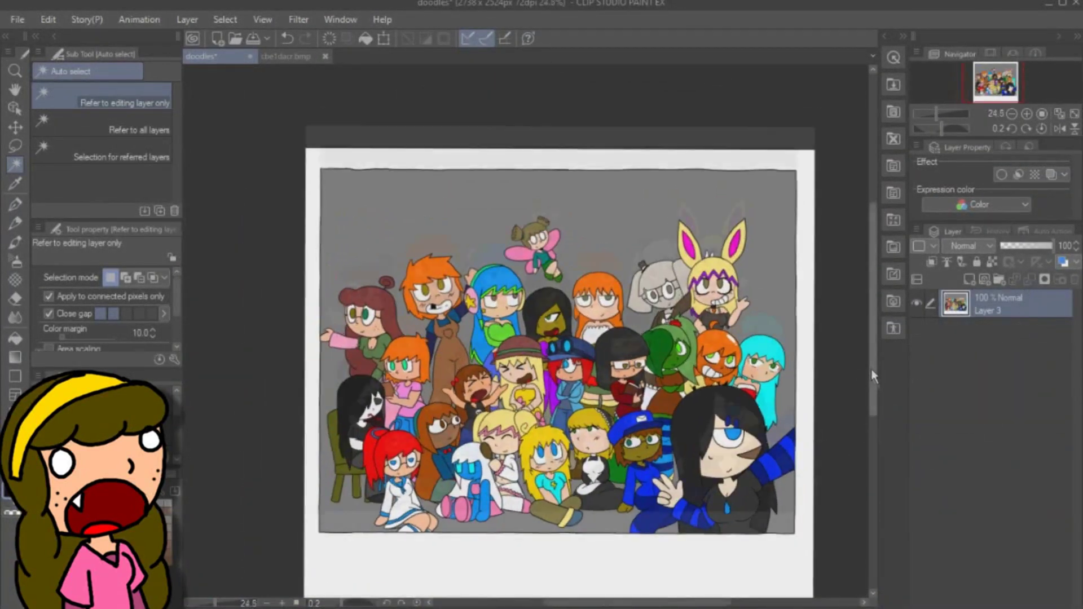
Select the lower part of the canvas and, with Layer 5 and Layer 4 hidden, add a new layer above Layer 3.
{"action": "left_click_drag", "start_coordinate": [267, 591], "coordinate": [850, 391]}
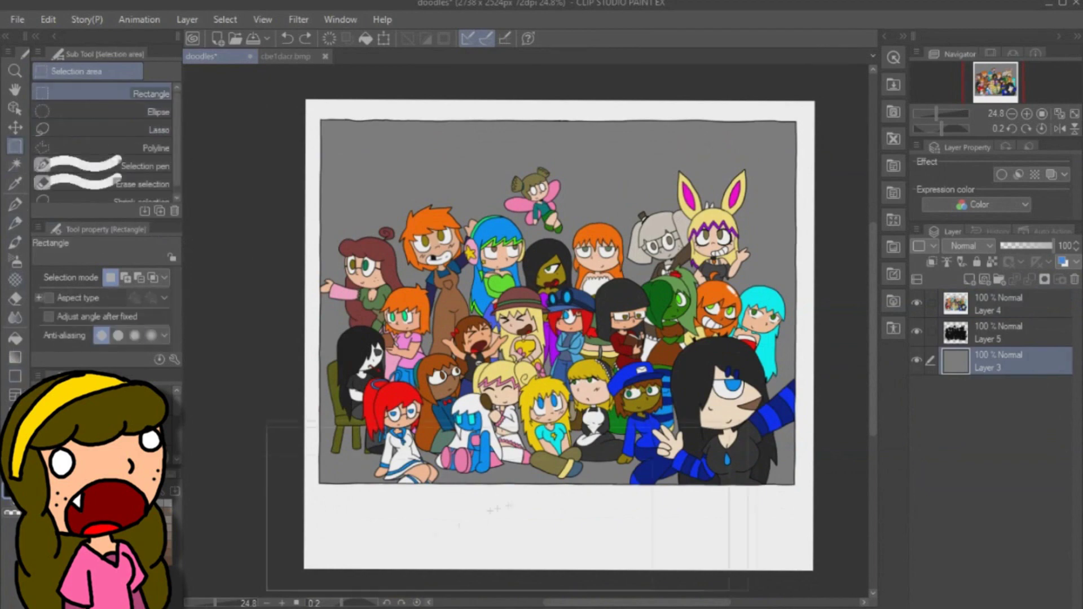
{"action": "key", "text": "g"}
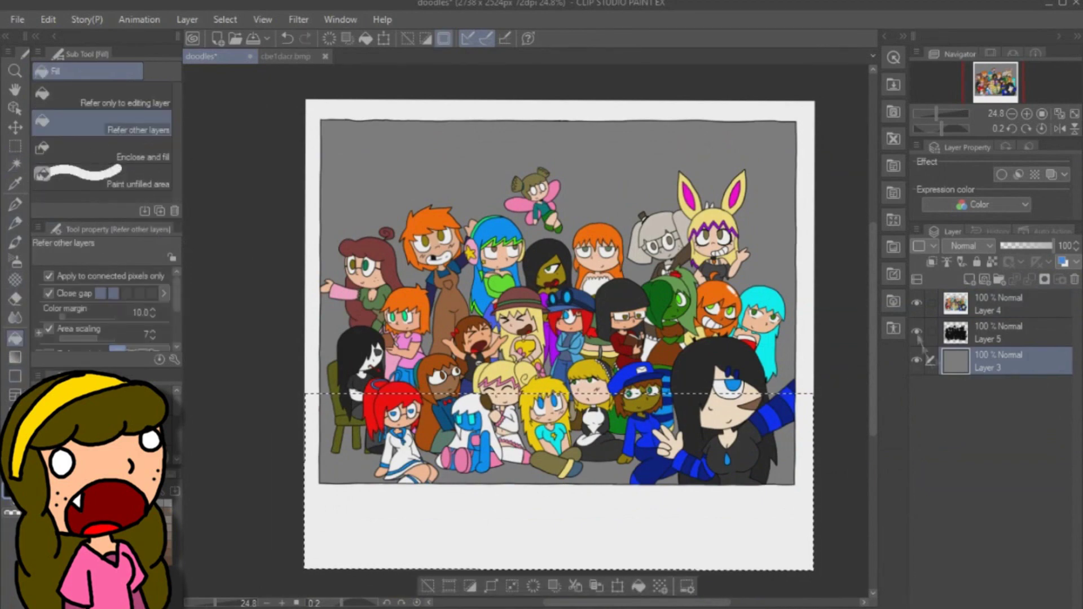
{"action": "left_click", "coordinate": [917, 331]}
{"action": "left_click", "coordinate": [916, 303]}
{"action": "left_click", "coordinate": [969, 280]}
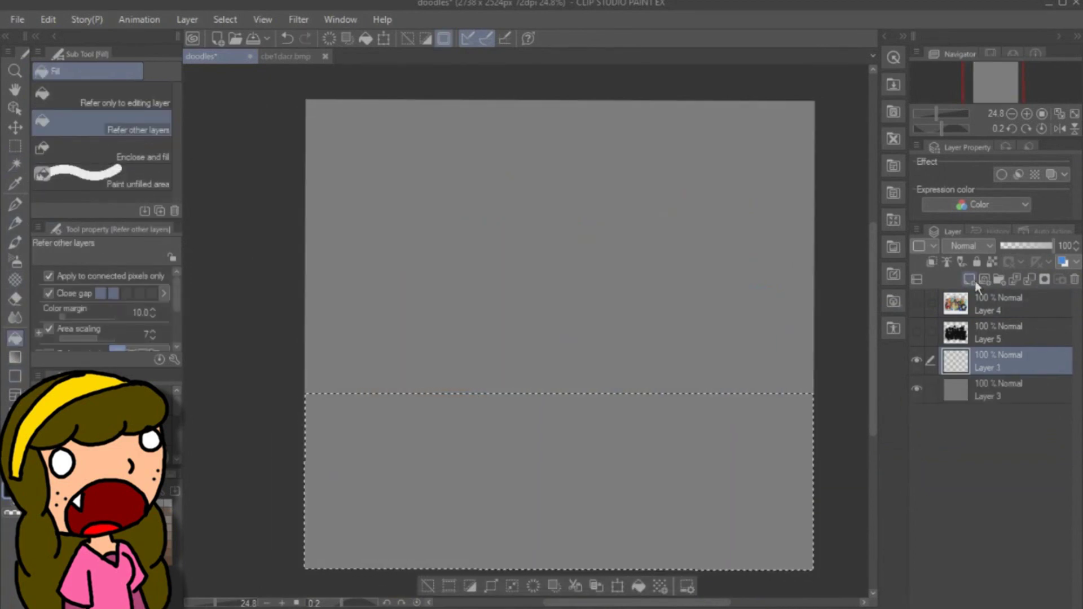
Fill the selected floor area dark red, show Layer 5 and Layer 4 again, and clear the selection.
{"action": "left_click", "coordinate": [464, 490]}
{"action": "left_click", "coordinate": [916, 331]}
{"action": "left_click", "coordinate": [916, 302]}
{"action": "left_click", "coordinate": [428, 586]}
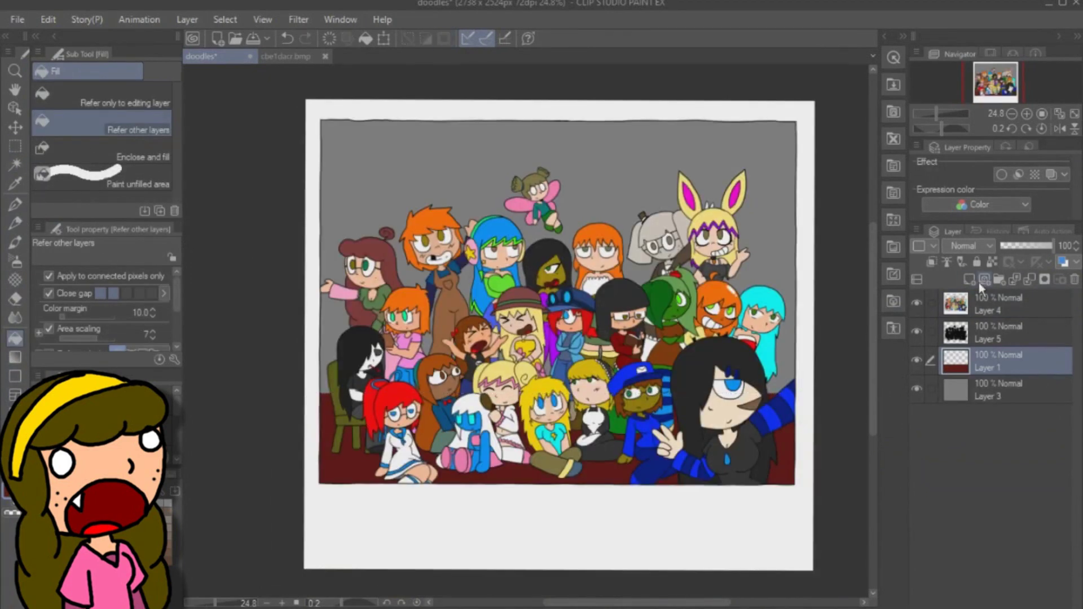
Merge Layer 4 down through Layer 5 and Layer 1 into Layer 3.
{"action": "left_click", "coordinate": [966, 303]}
{"action": "left_click", "coordinate": [1026, 280]}
{"action": "left_click", "coordinate": [1026, 279]}
{"action": "left_click", "coordinate": [1026, 280]}
Handwrite the artist's signature in blue on the white border below the picture with a 6 px G-pen, undoing a stray stroke.
{"action": "key", "text": "p"}
{"action": "left_click_drag", "start_coordinate": [656, 533], "coordinate": [673, 528]}
{"action": "left_click_drag", "start_coordinate": [681, 504], "coordinate": [686, 543]}
{"action": "left_click_drag", "start_coordinate": [679, 504], "coordinate": [686, 542]}
{"action": "left_click_drag", "start_coordinate": [695, 530], "coordinate": [731, 530]}
{"action": "key", "text": "ctrl+z"}
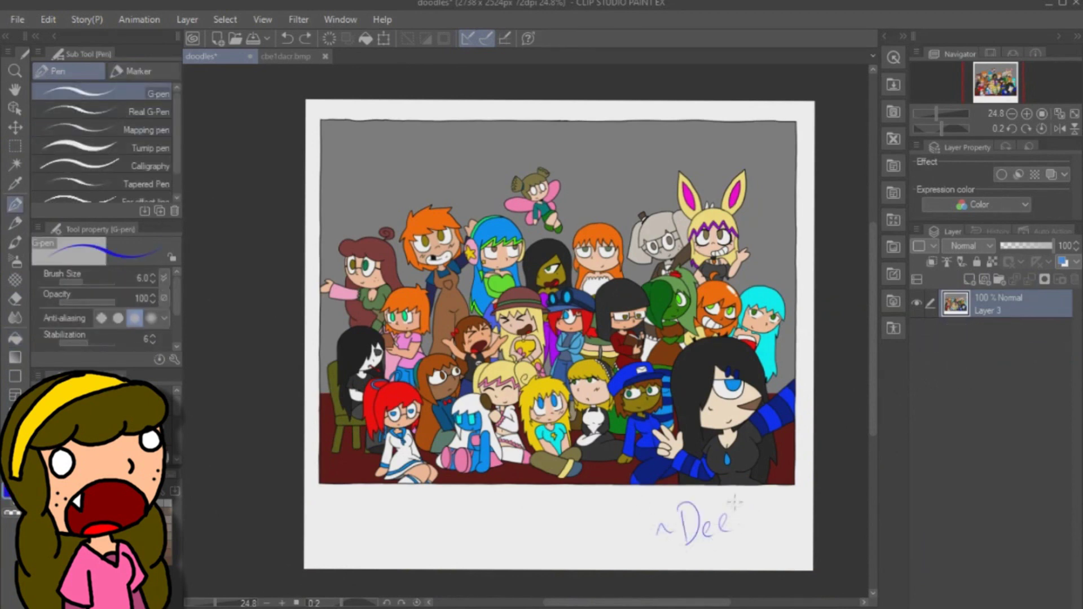